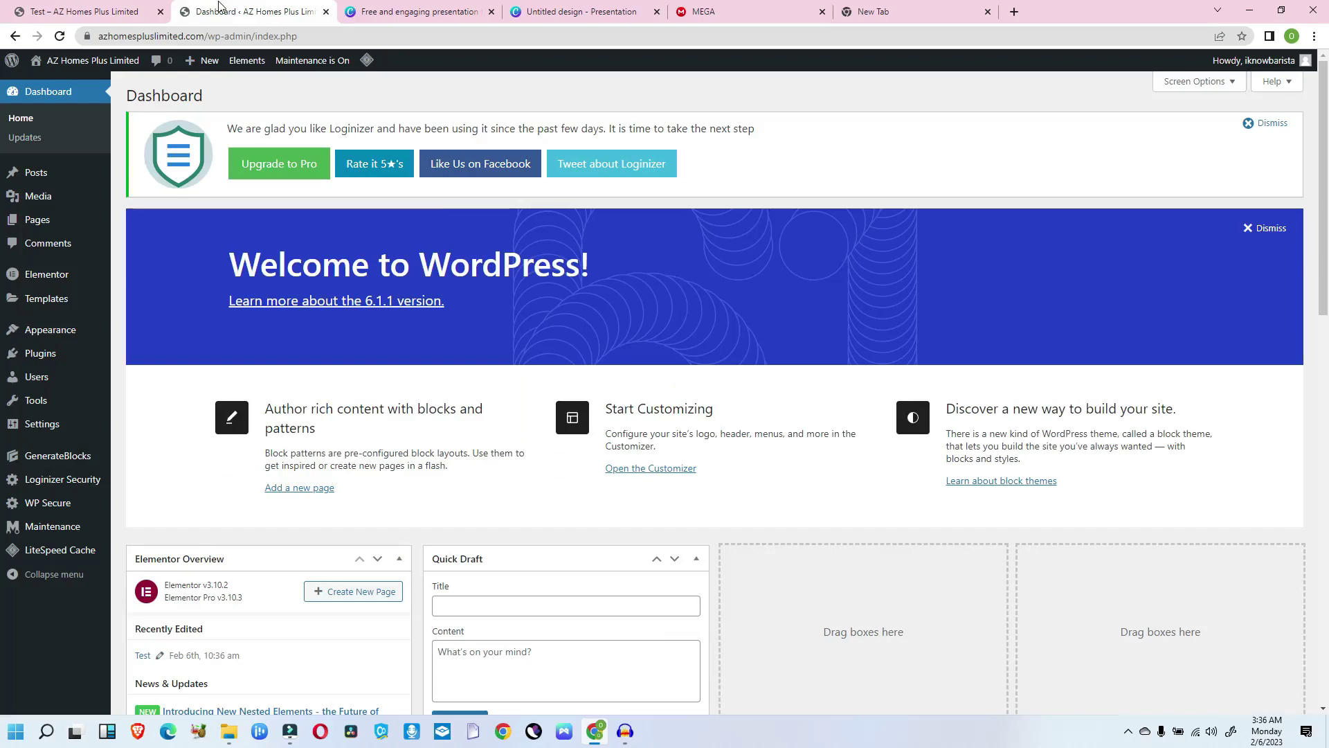
Open Elementor's Experiments settings and scroll the list, where Flexbox Container is Active.
{"action": "mouse_move", "coordinate": [53, 276]}
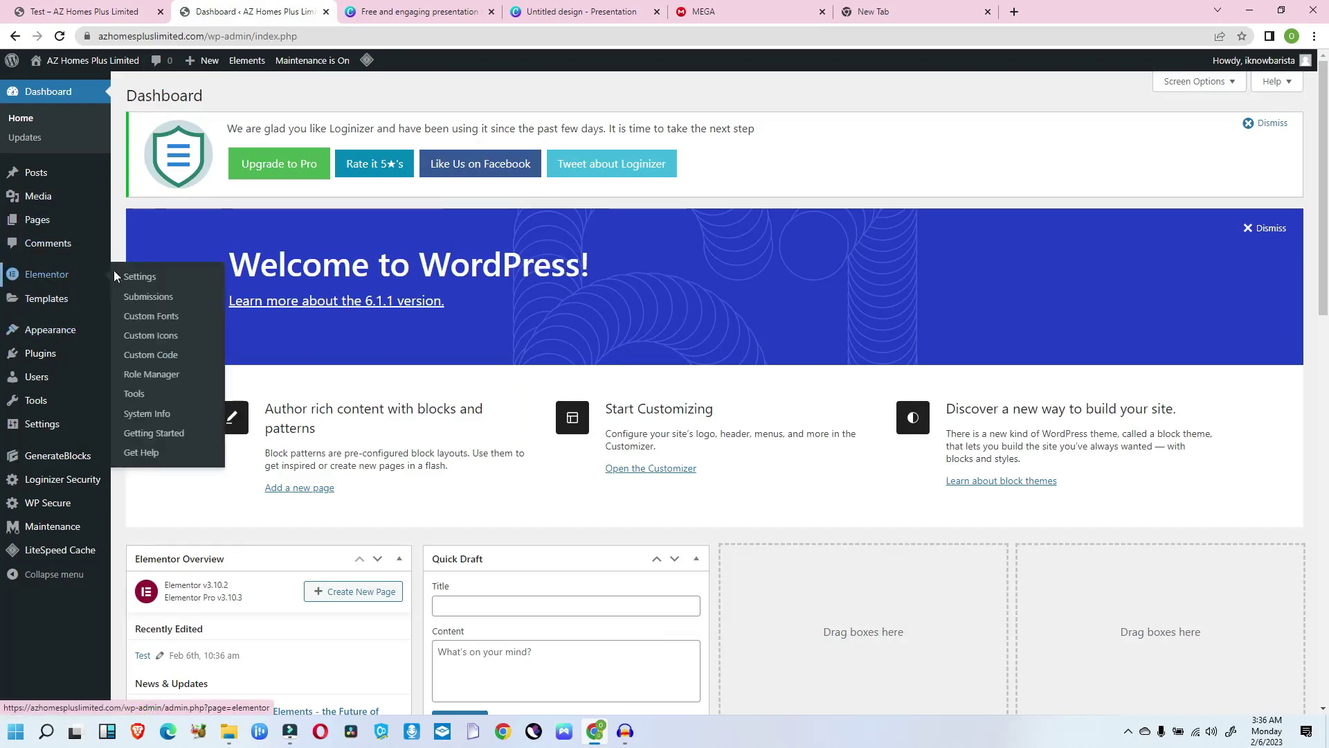
{"action": "left_click", "coordinate": [139, 278]}
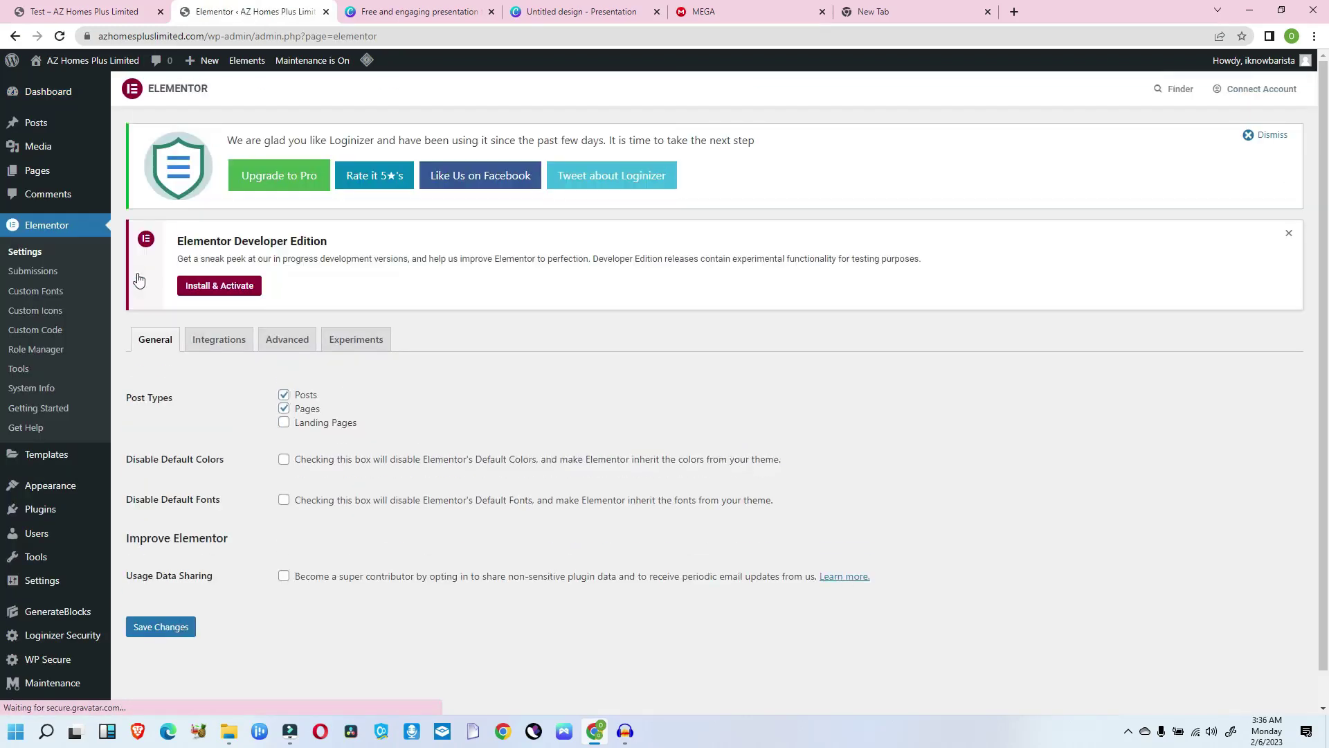
{"action": "left_click", "coordinate": [346, 338]}
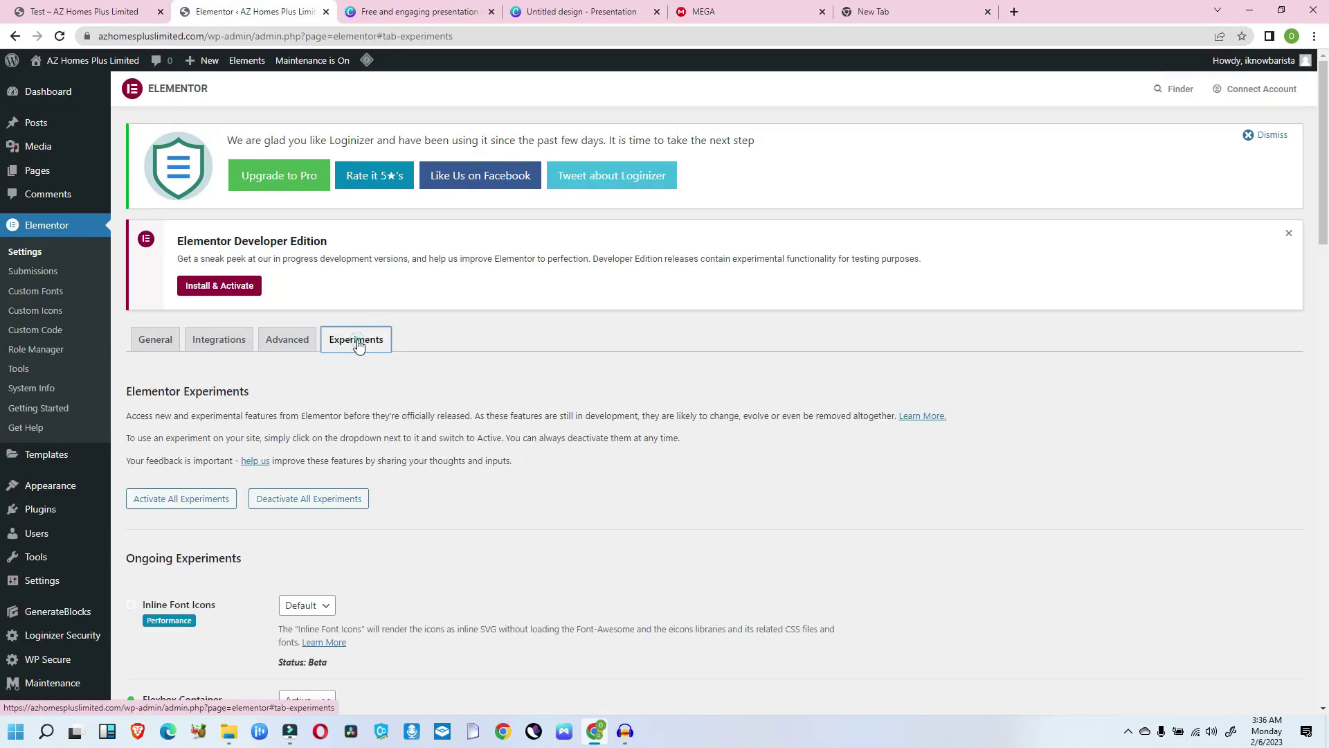
{"action": "scroll", "coordinate": [2, 195], "scroll_direction": "down", "scroll_amount": 5}
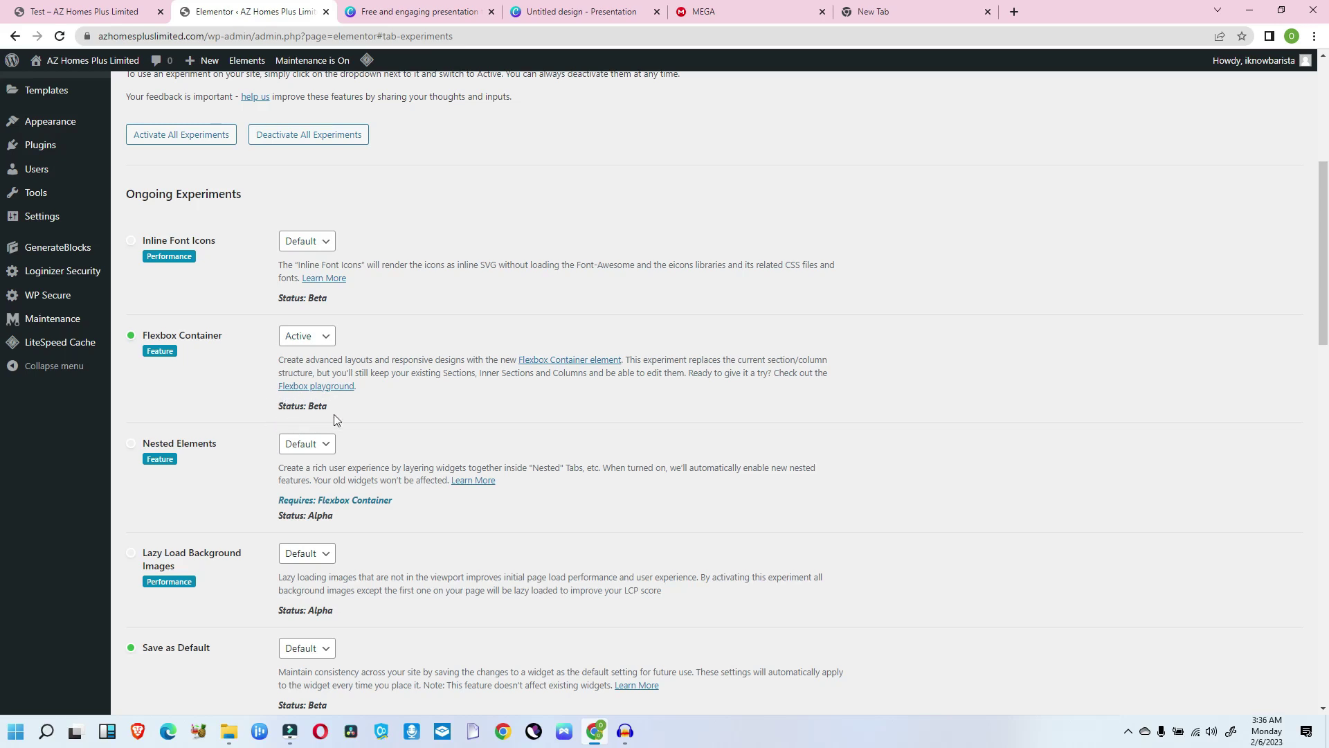
{"action": "left_click", "coordinate": [1327, 254]}
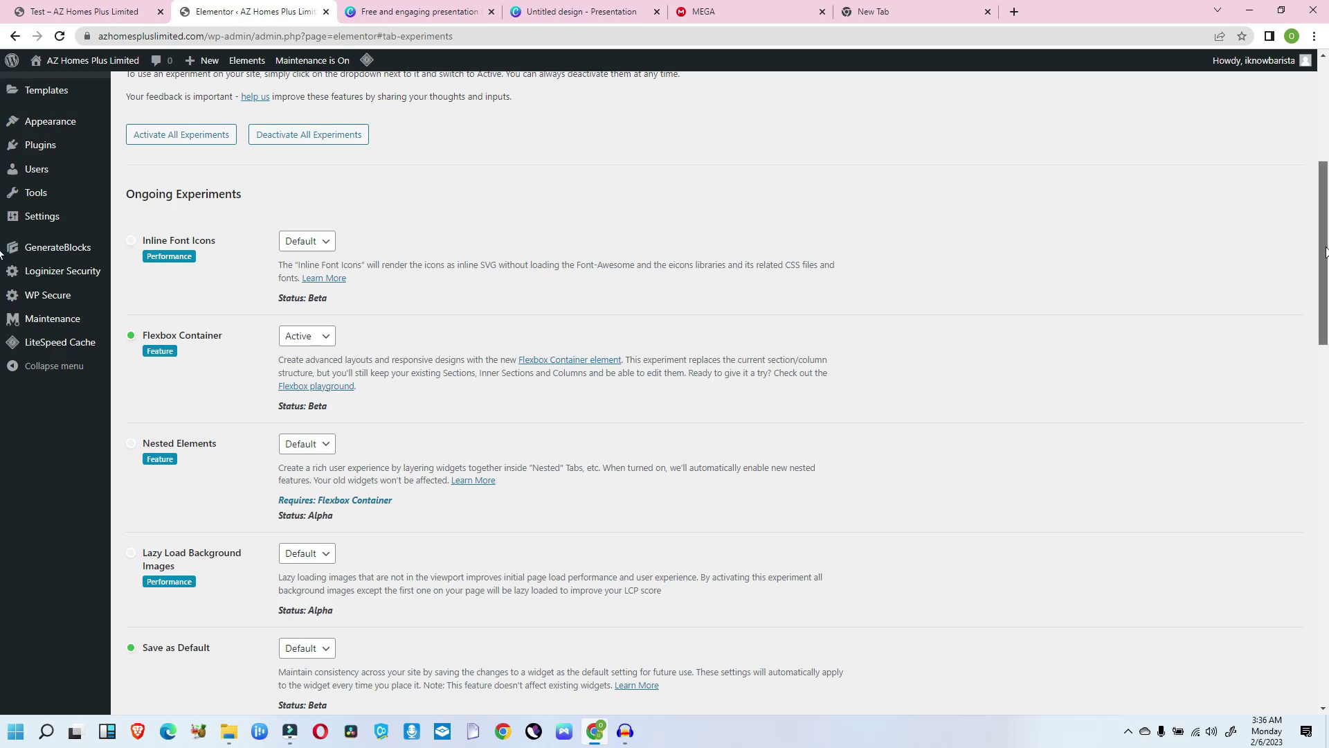
{"action": "left_click_drag", "start_coordinate": [1326, 253], "coordinate": [1308, 537]}
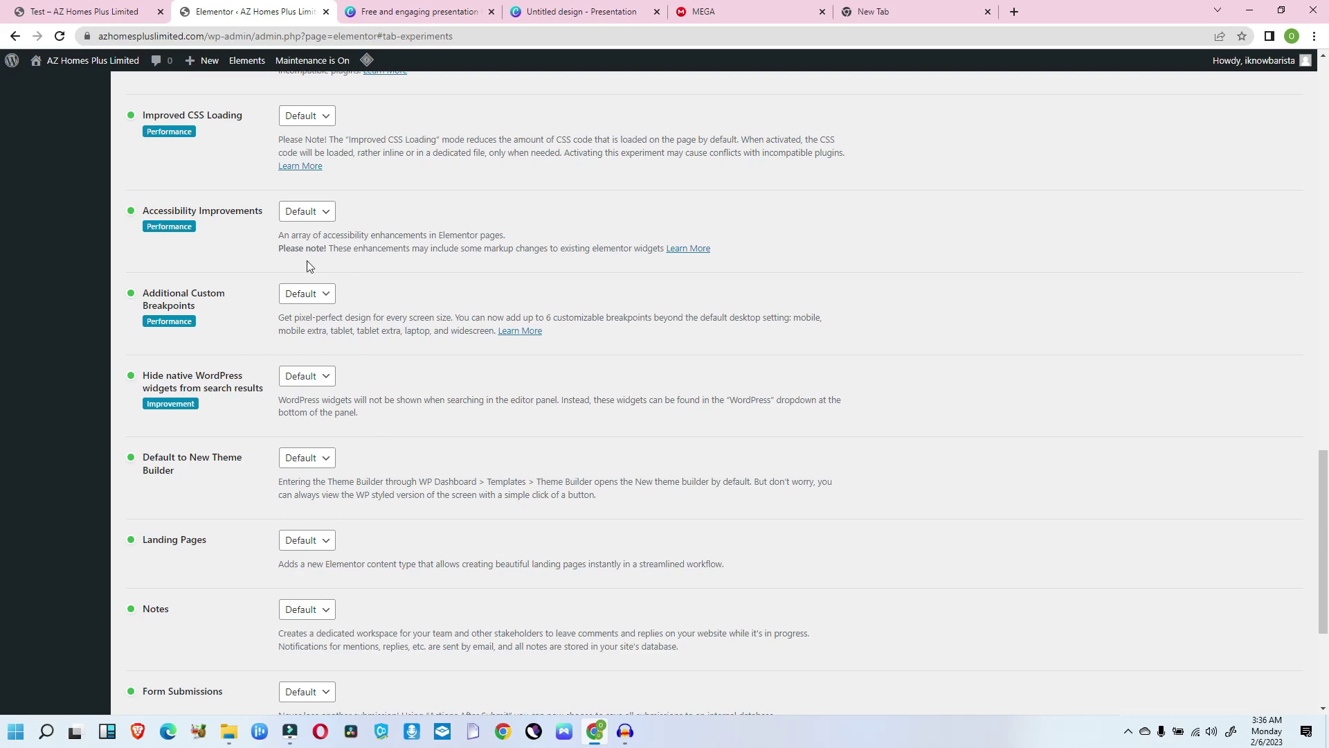
{"action": "scroll", "coordinate": [134, 450], "scroll_direction": "up", "scroll_amount": 8}
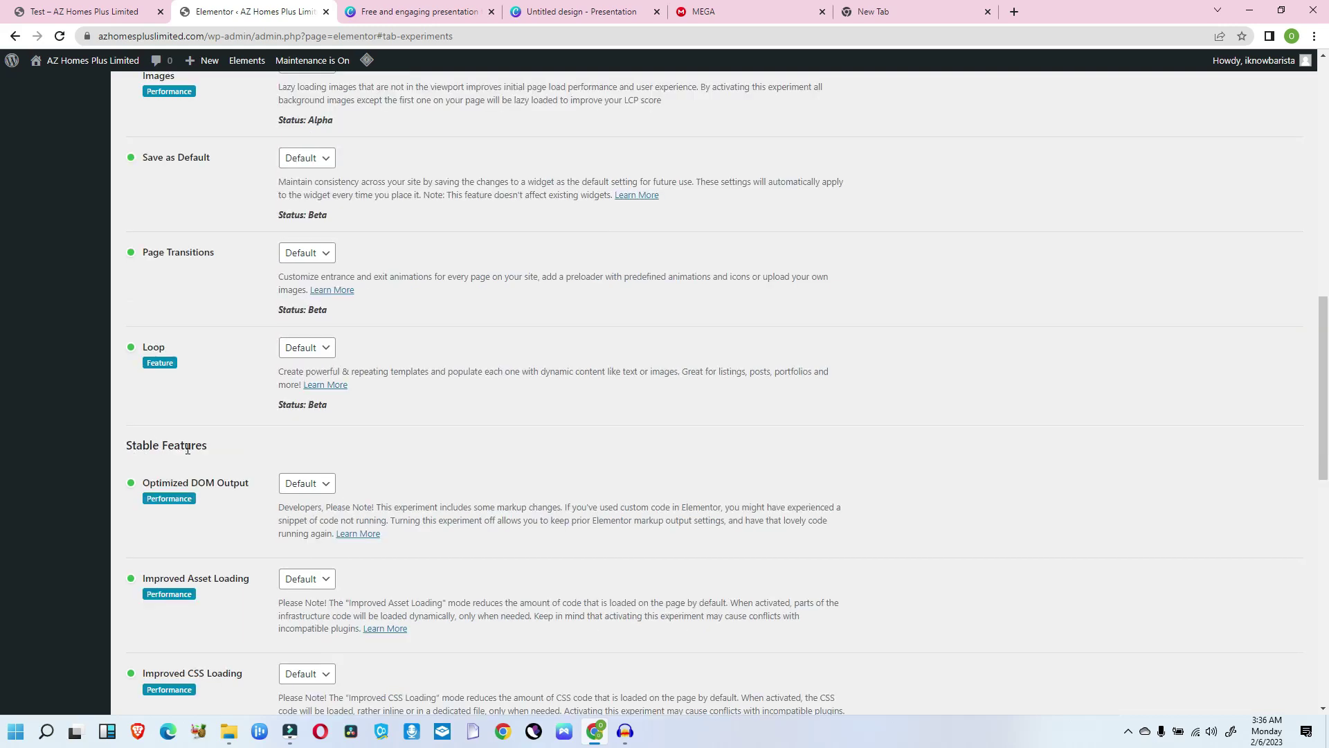
{"action": "left_click_drag", "start_coordinate": [1323, 383], "coordinate": [1281, 230]}
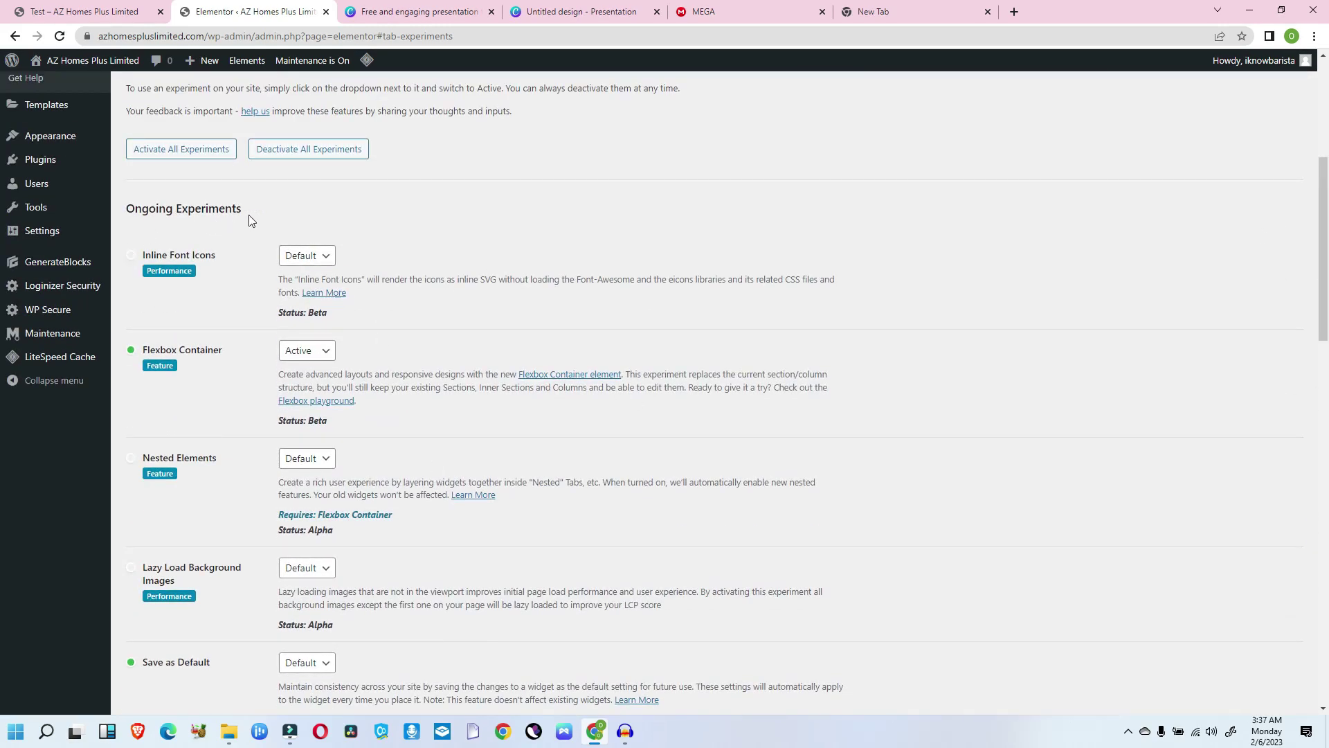
Open the Test page with the Face Mask layout in the Elementor editor.
{"action": "left_click", "coordinate": [121, 7]}
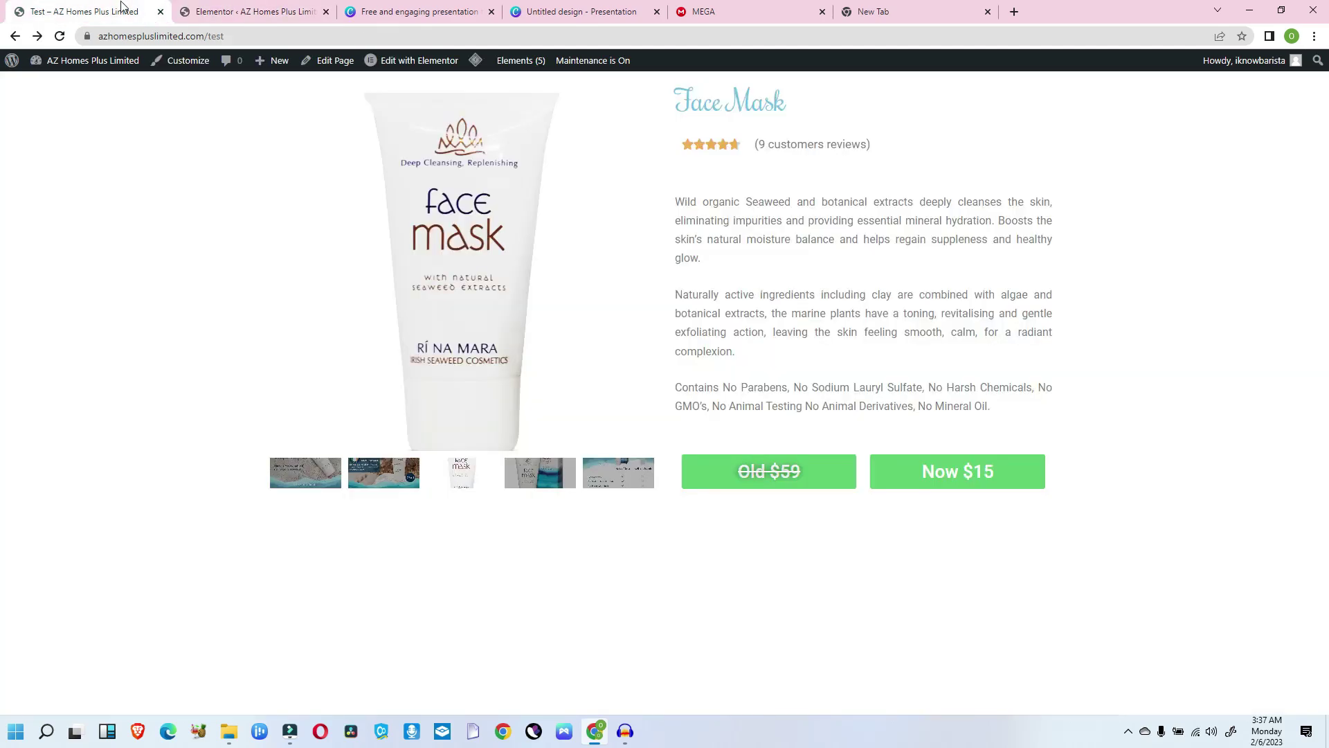
{"action": "mouse_move", "coordinate": [427, 69]}
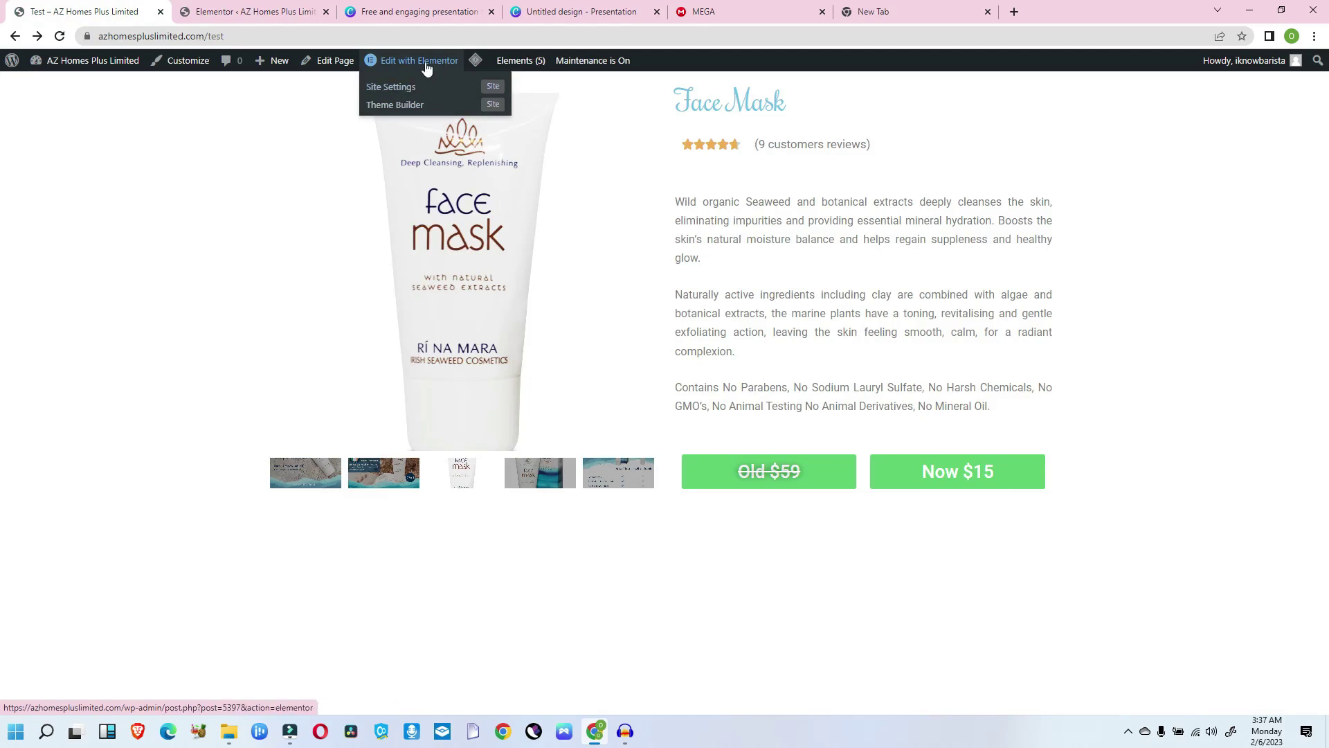
{"action": "left_click", "coordinate": [427, 65]}
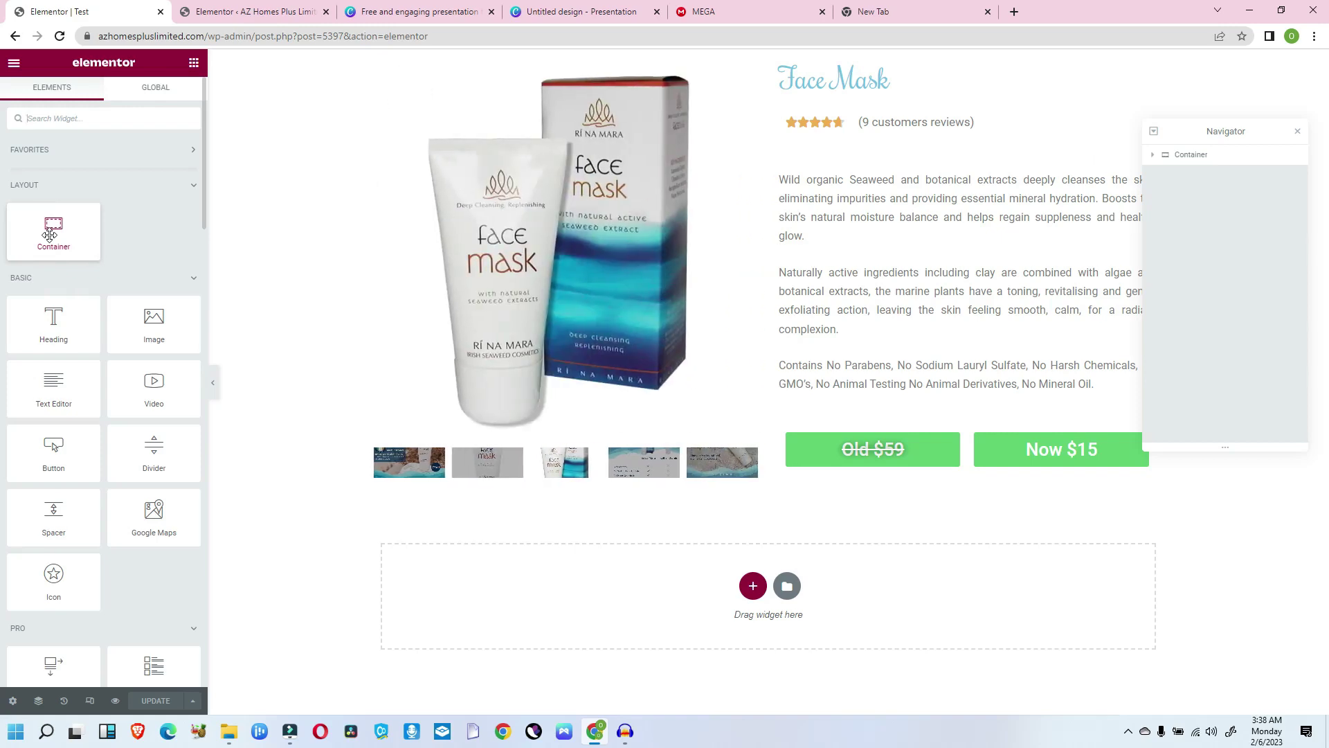
Add an empty container below the Face Mask section and view its structure choices.
{"action": "left_click_drag", "start_coordinate": [49, 235], "coordinate": [744, 590]}
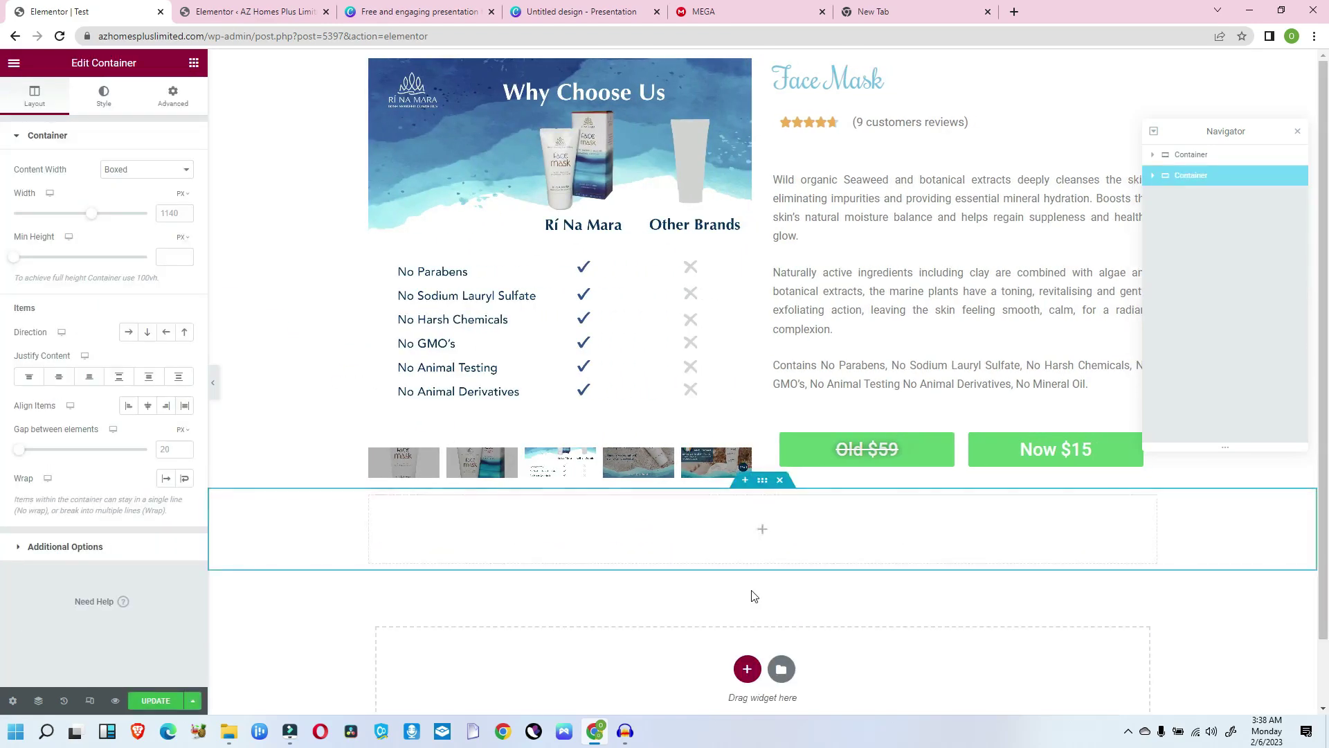
{"action": "left_click", "coordinate": [749, 668]}
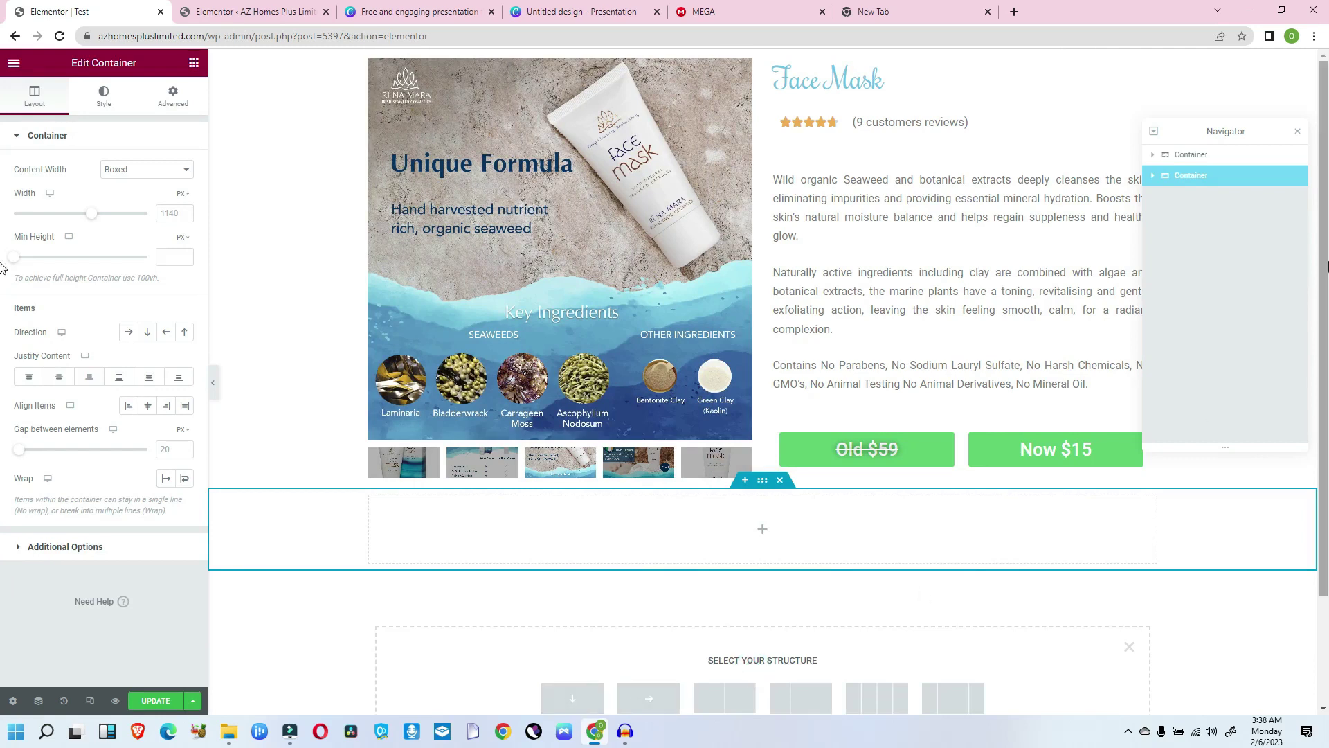
{"action": "left_click_drag", "start_coordinate": [1324, 253], "coordinate": [1324, 388]}
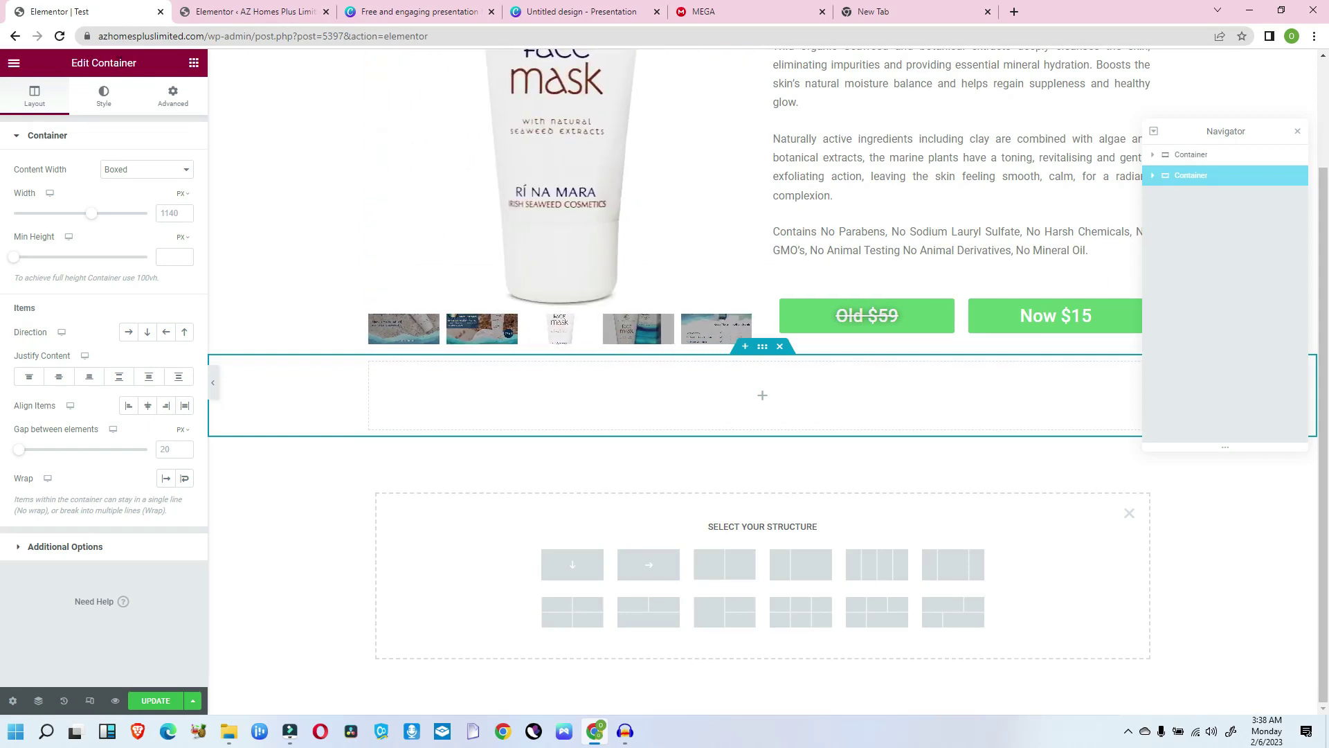
Expand and collapse the Navigator tree, then go to the Canva layout-structure slide.
{"action": "scroll", "coordinate": [1107, 207], "scroll_direction": "up", "scroll_amount": 2}
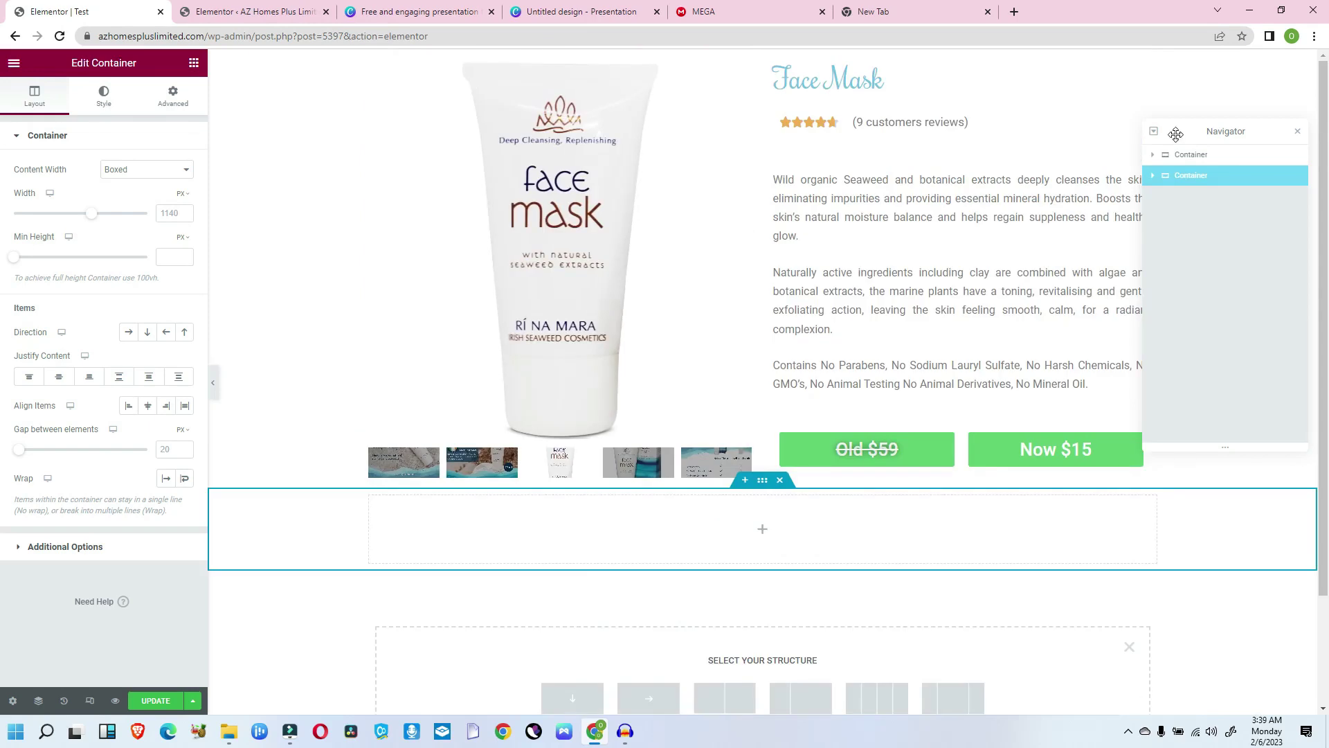
{"action": "left_click", "coordinate": [1154, 131]}
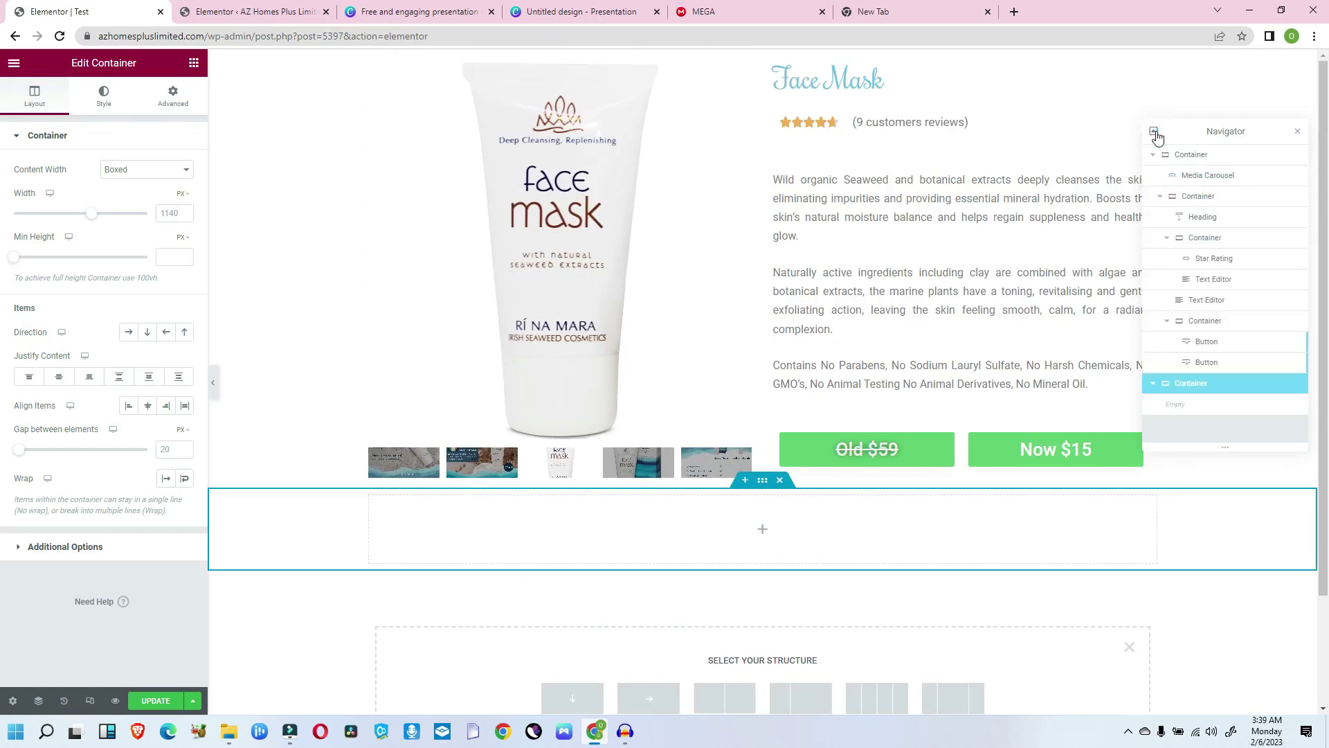
{"action": "left_click", "coordinate": [1154, 132]}
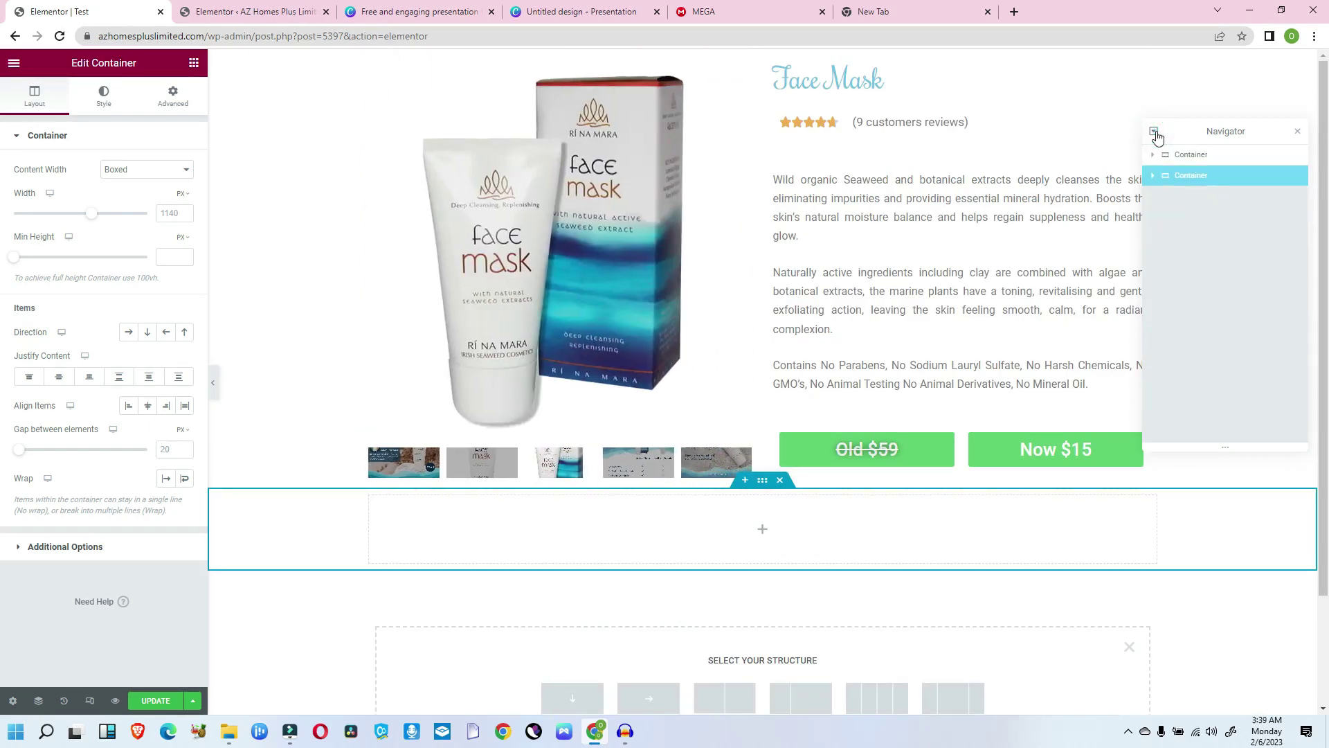
{"action": "left_click", "coordinate": [527, 11]}
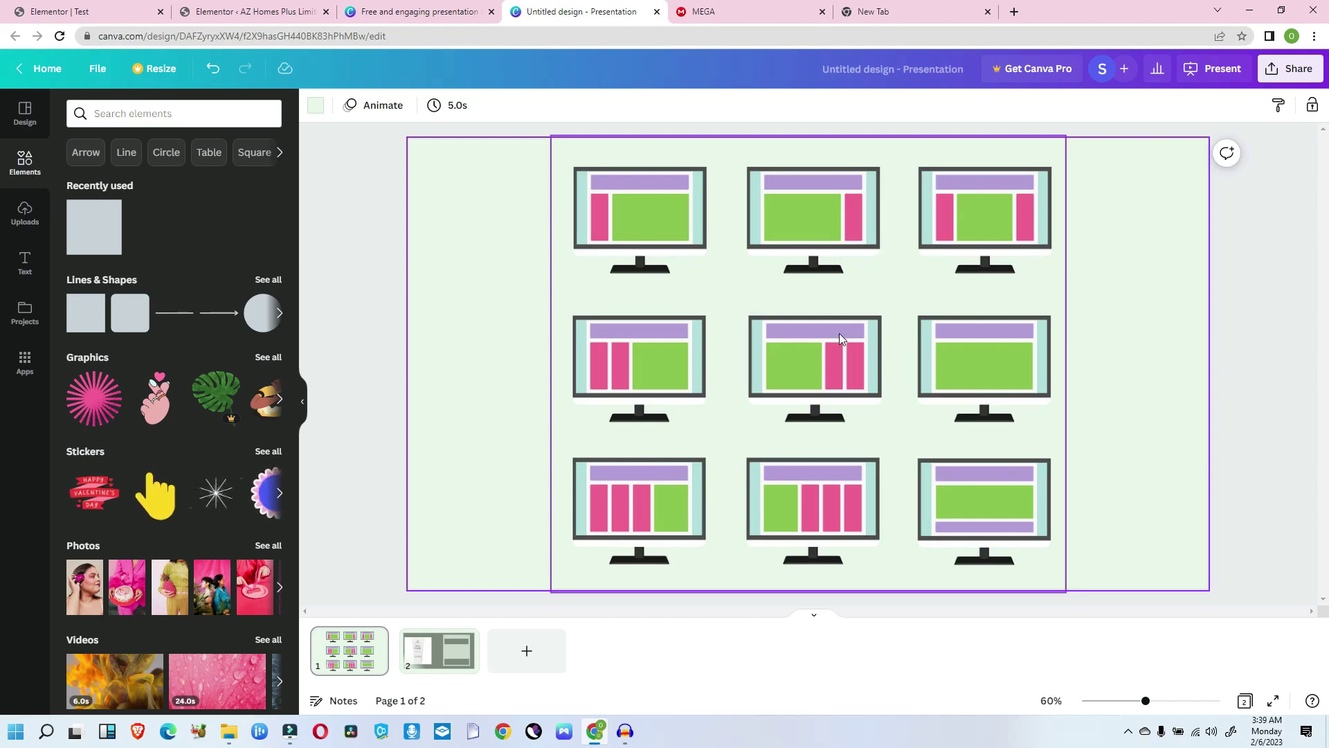
Show Canva's page 2 with the face mask layout mockup.
{"action": "left_click", "coordinate": [434, 648]}
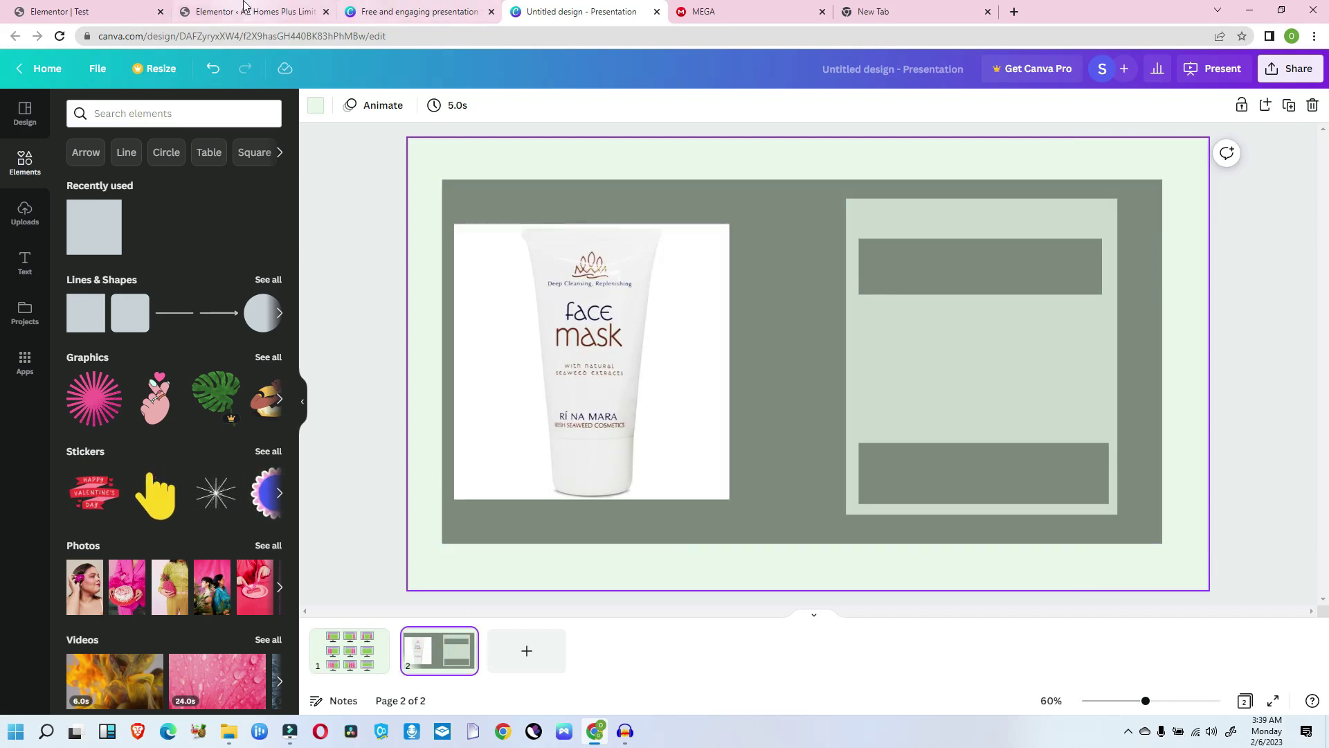
{"action": "left_click", "coordinate": [116, 10]}
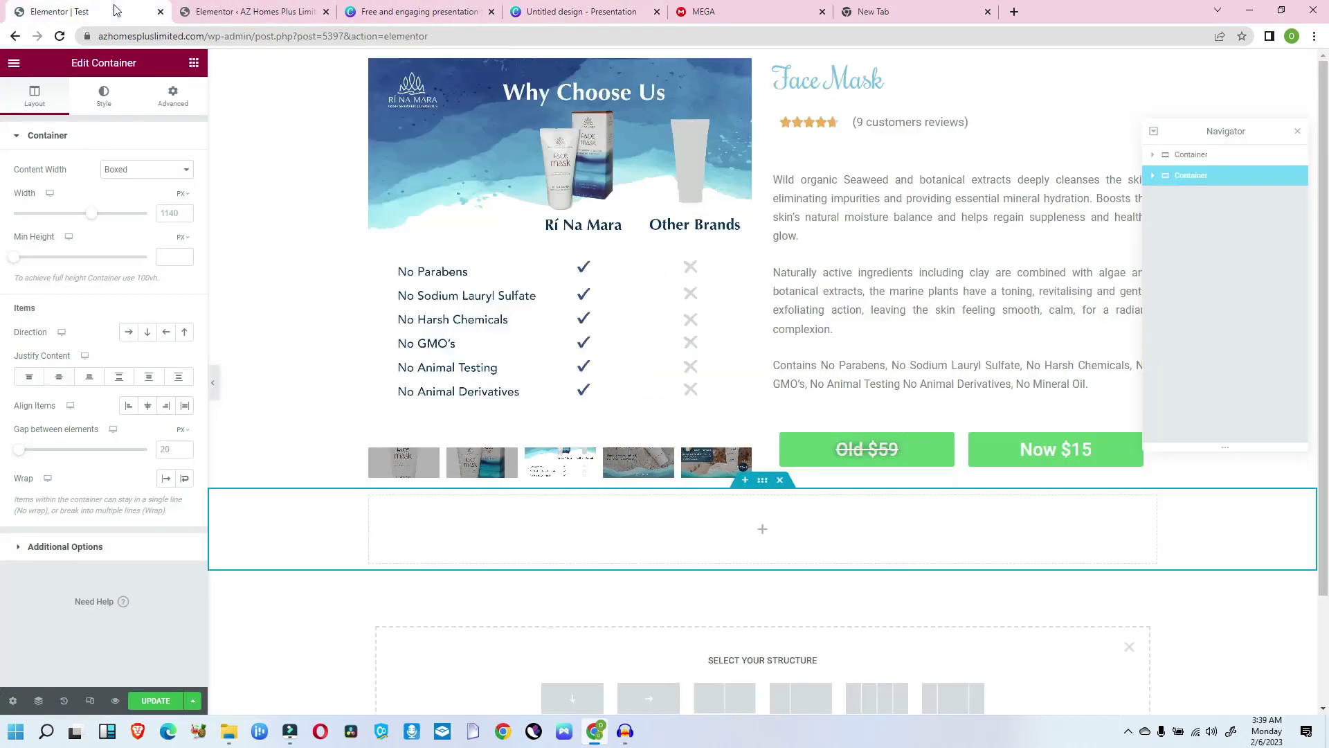
{"action": "key", "text": "ctrl+4"}
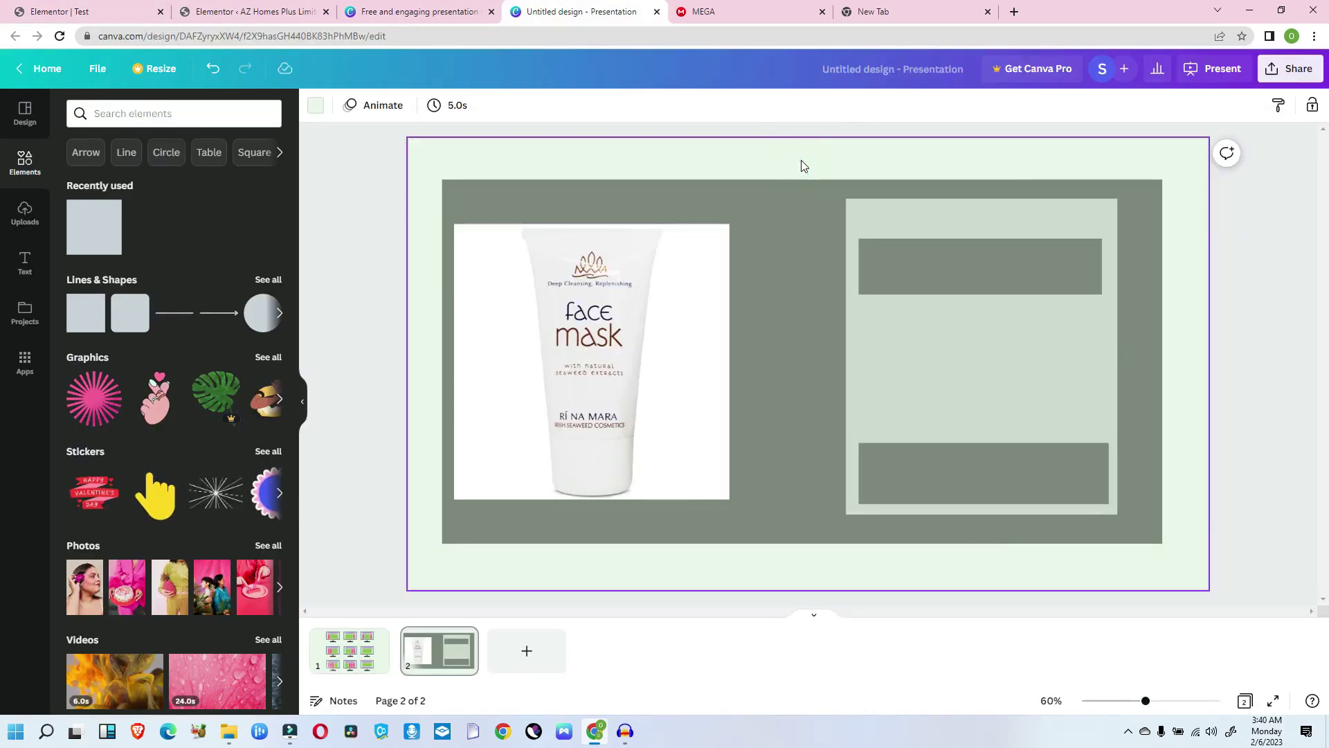
Inspect the mockup's dark background, light right panel and its two bars, then return to Elementor.
{"action": "left_click", "coordinate": [783, 183]}
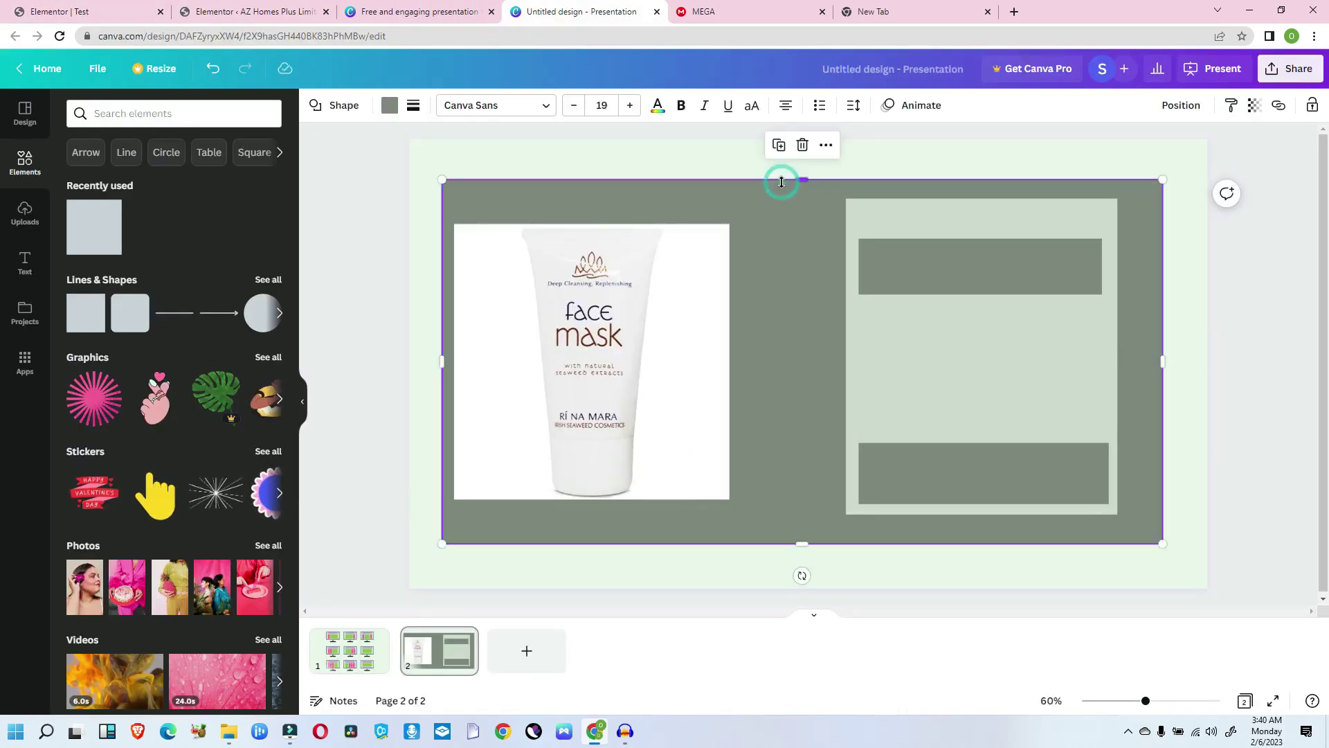
{"action": "left_click", "coordinate": [868, 208]}
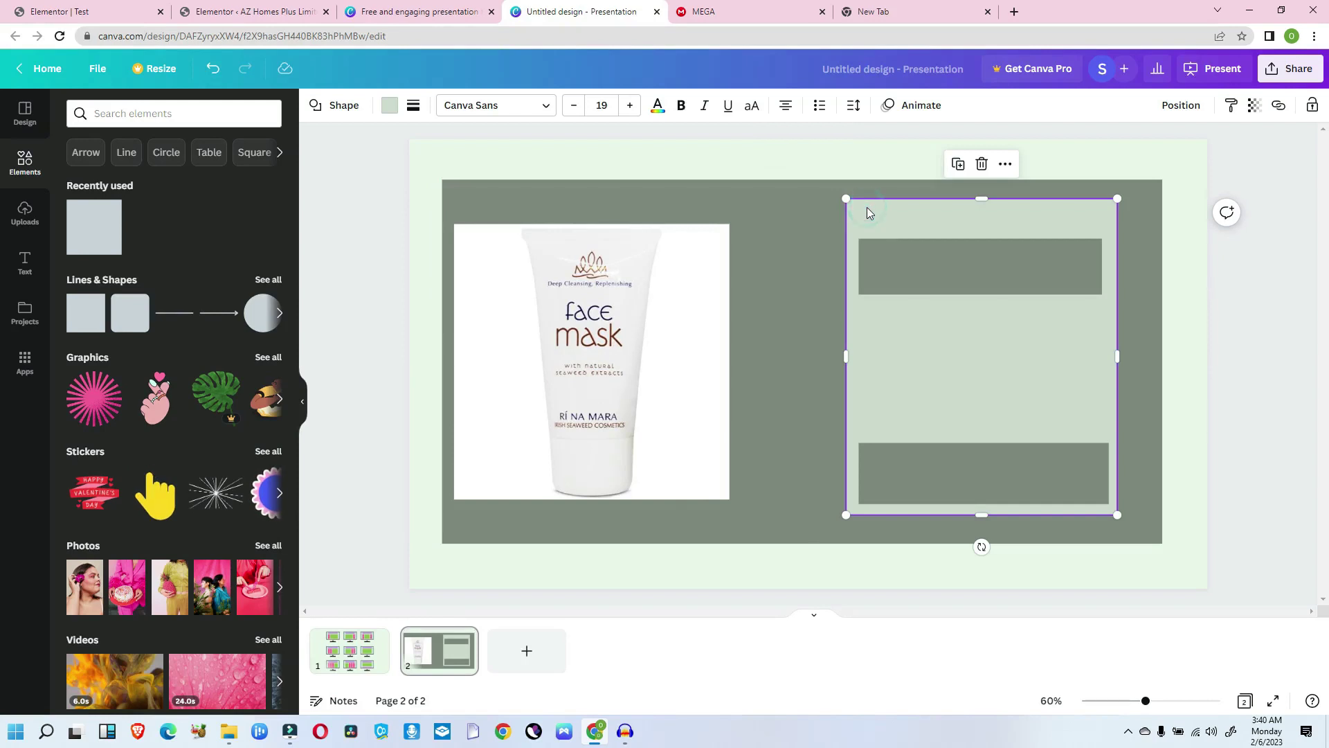
{"action": "left_click", "coordinate": [895, 252]}
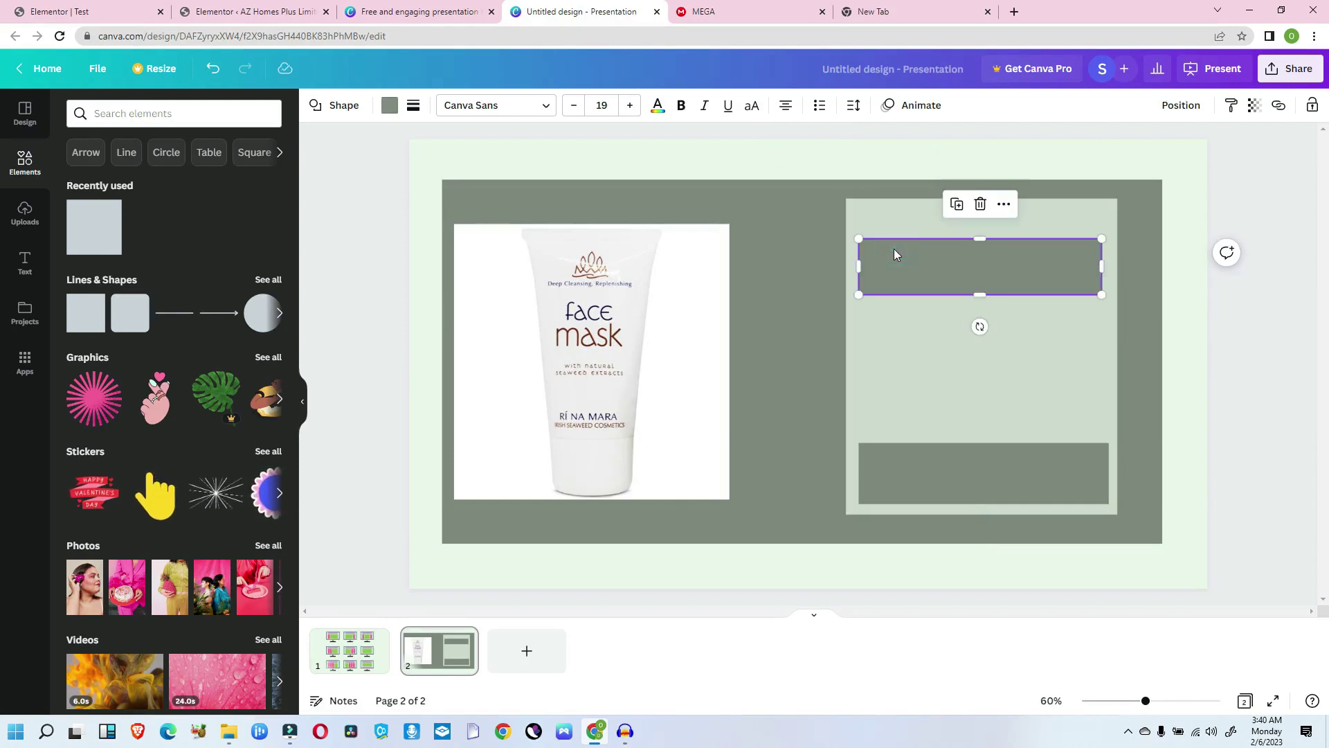
{"action": "left_click", "coordinate": [936, 460]}
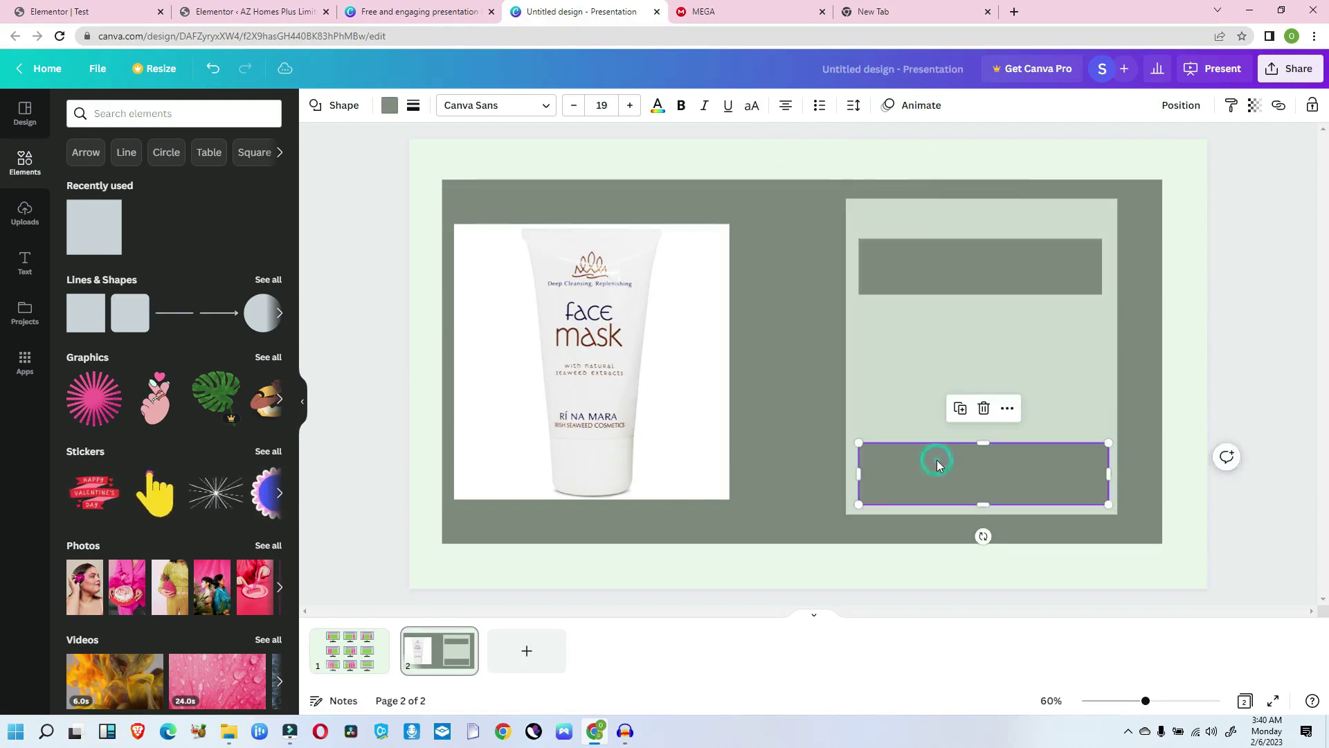
{"action": "left_click", "coordinate": [774, 182]}
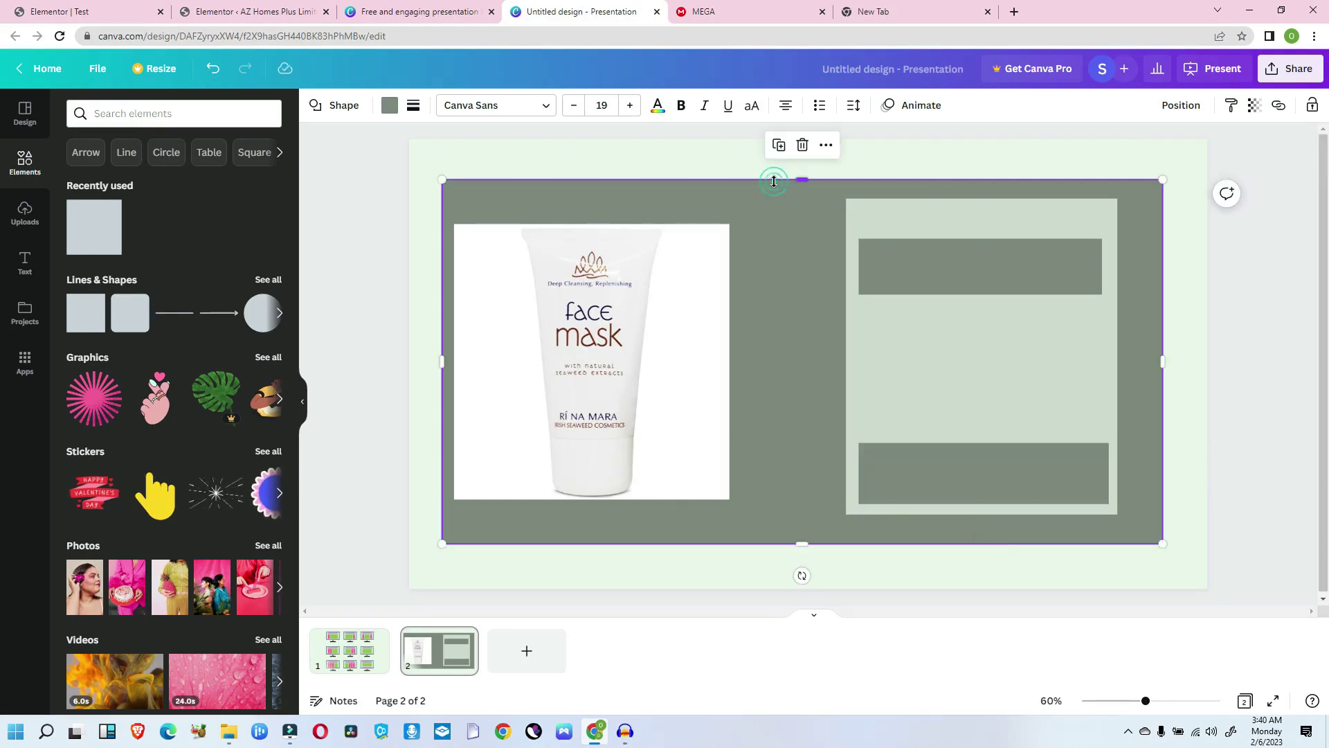
{"action": "left_click", "coordinate": [857, 205]}
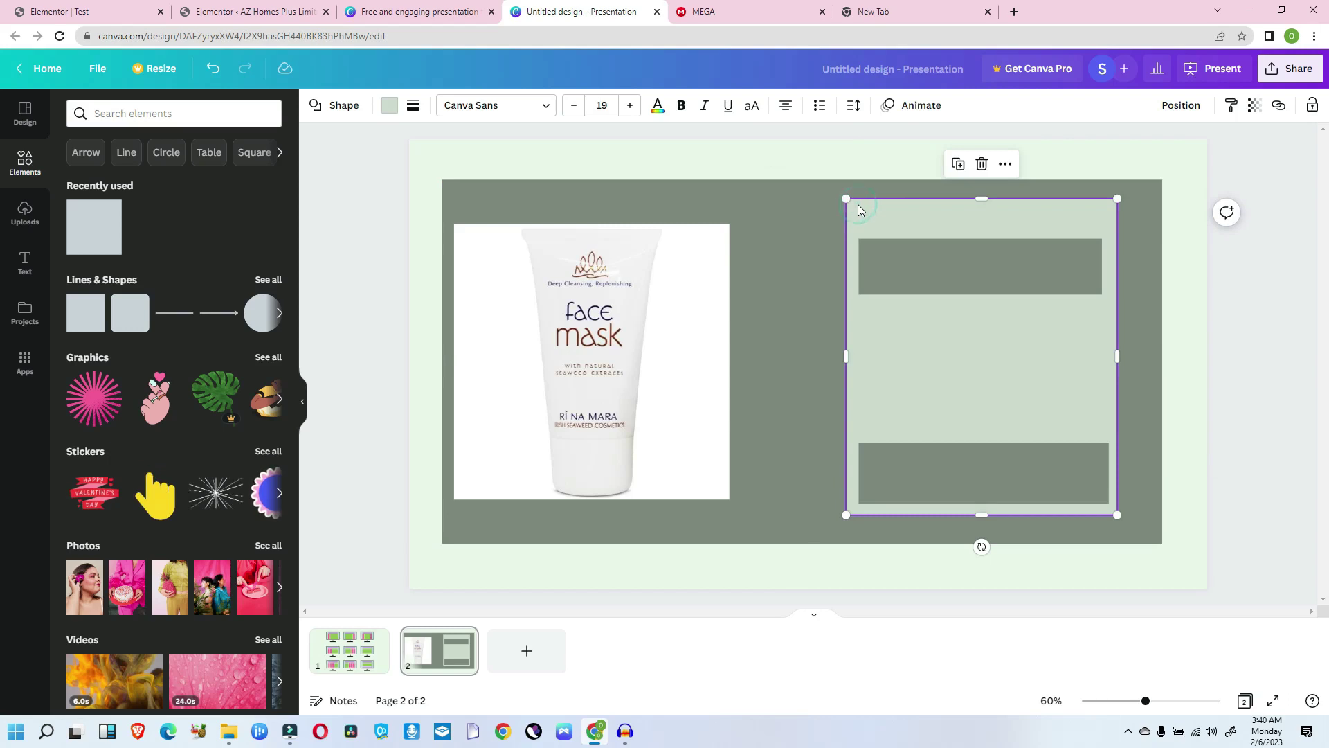
{"action": "left_click", "coordinate": [804, 186]}
{"action": "left_click", "coordinate": [936, 253]}
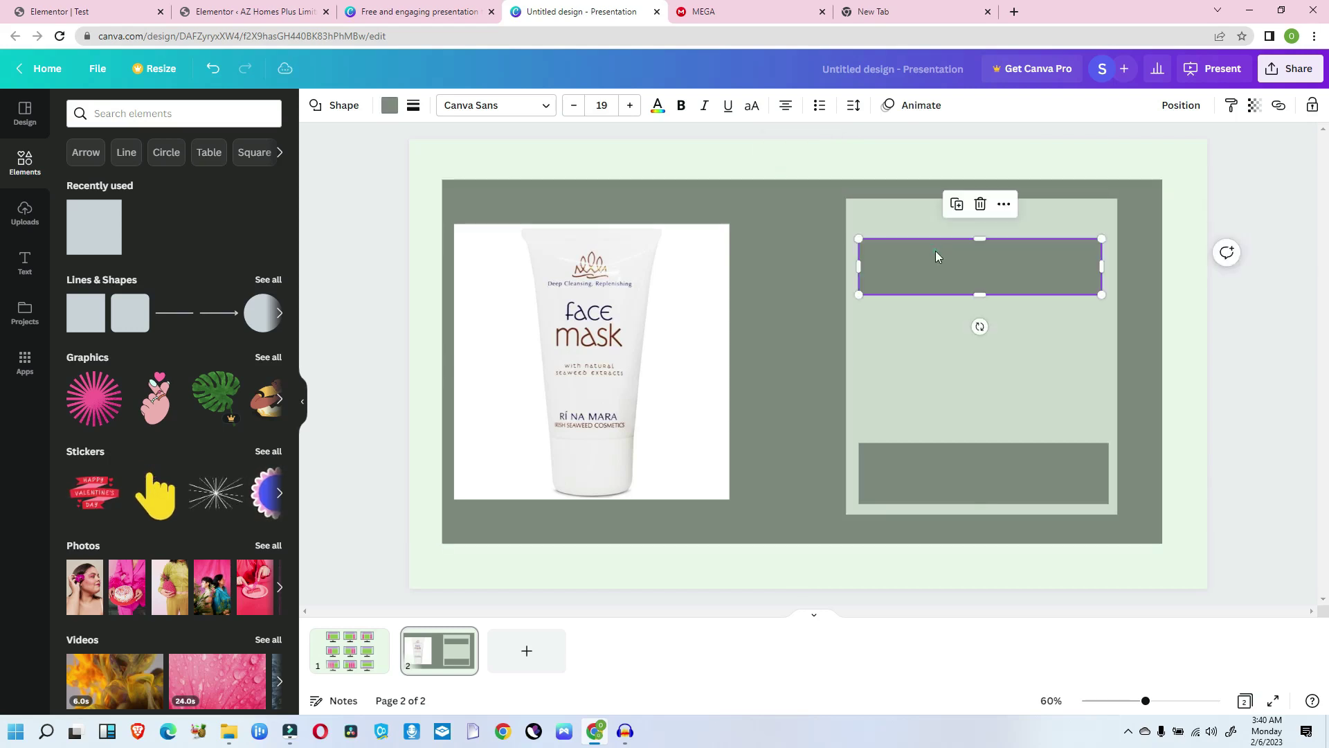
{"action": "left_click", "coordinate": [976, 468]}
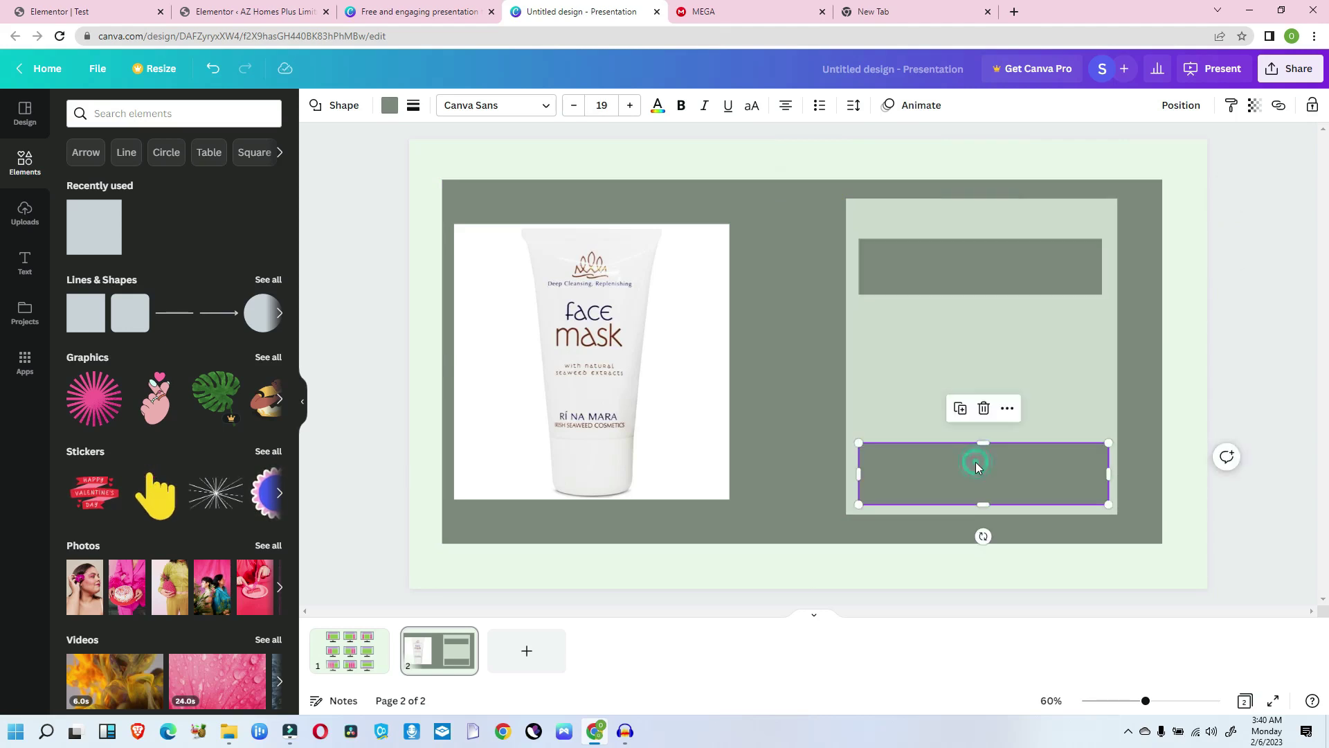
{"action": "left_click", "coordinate": [951, 263]}
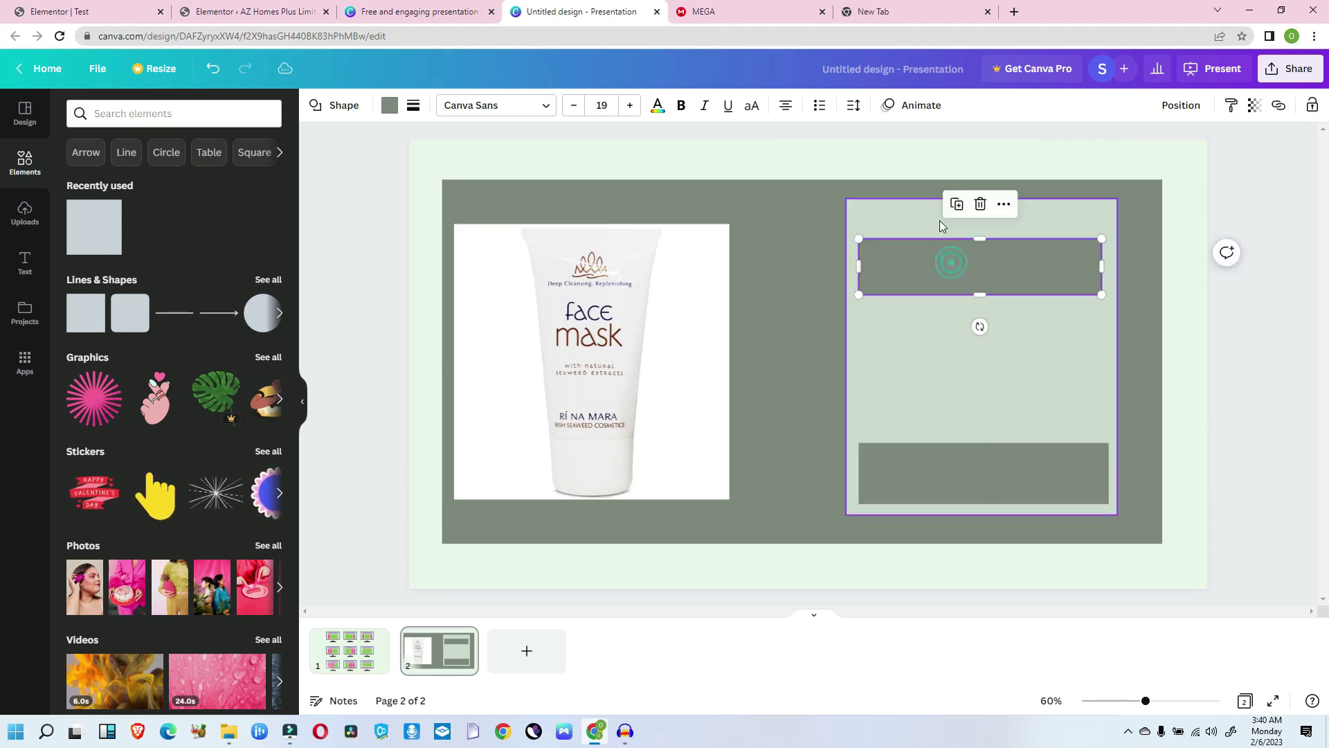
{"action": "left_click", "coordinate": [932, 216]}
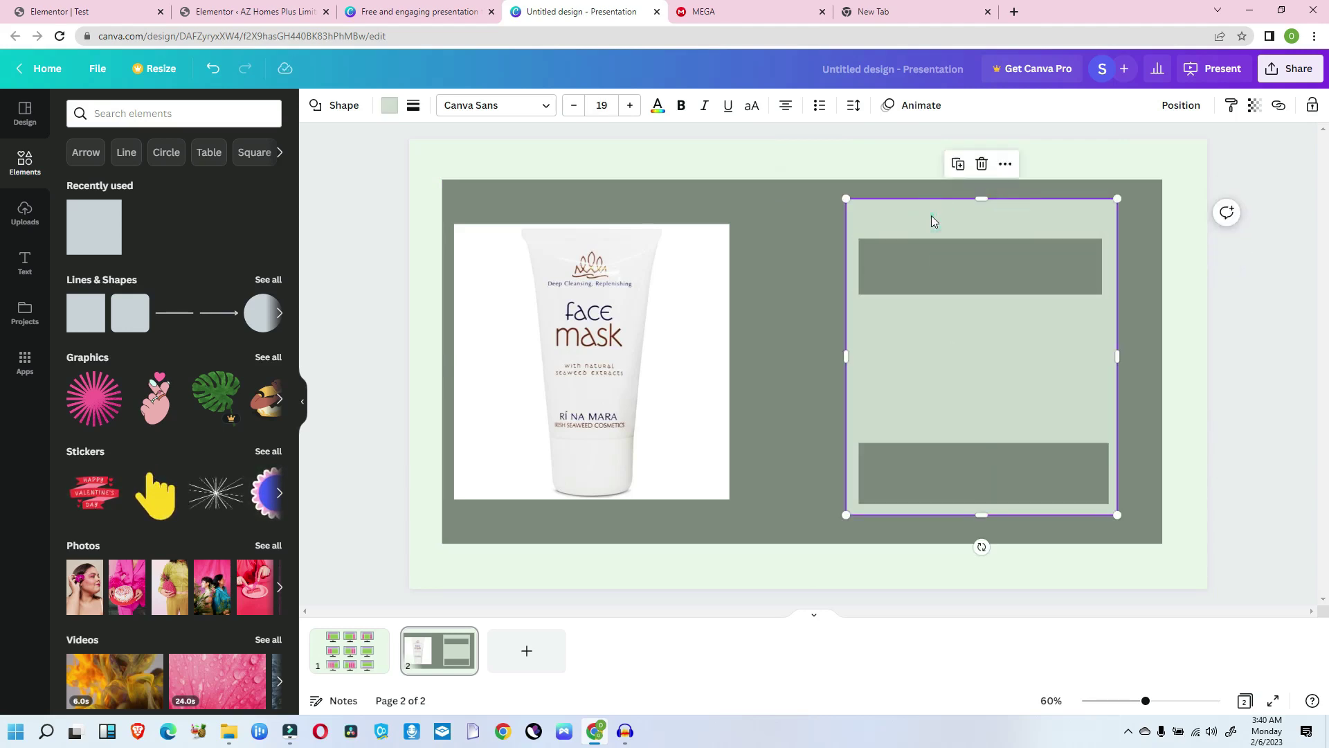
{"action": "left_click", "coordinate": [932, 220]}
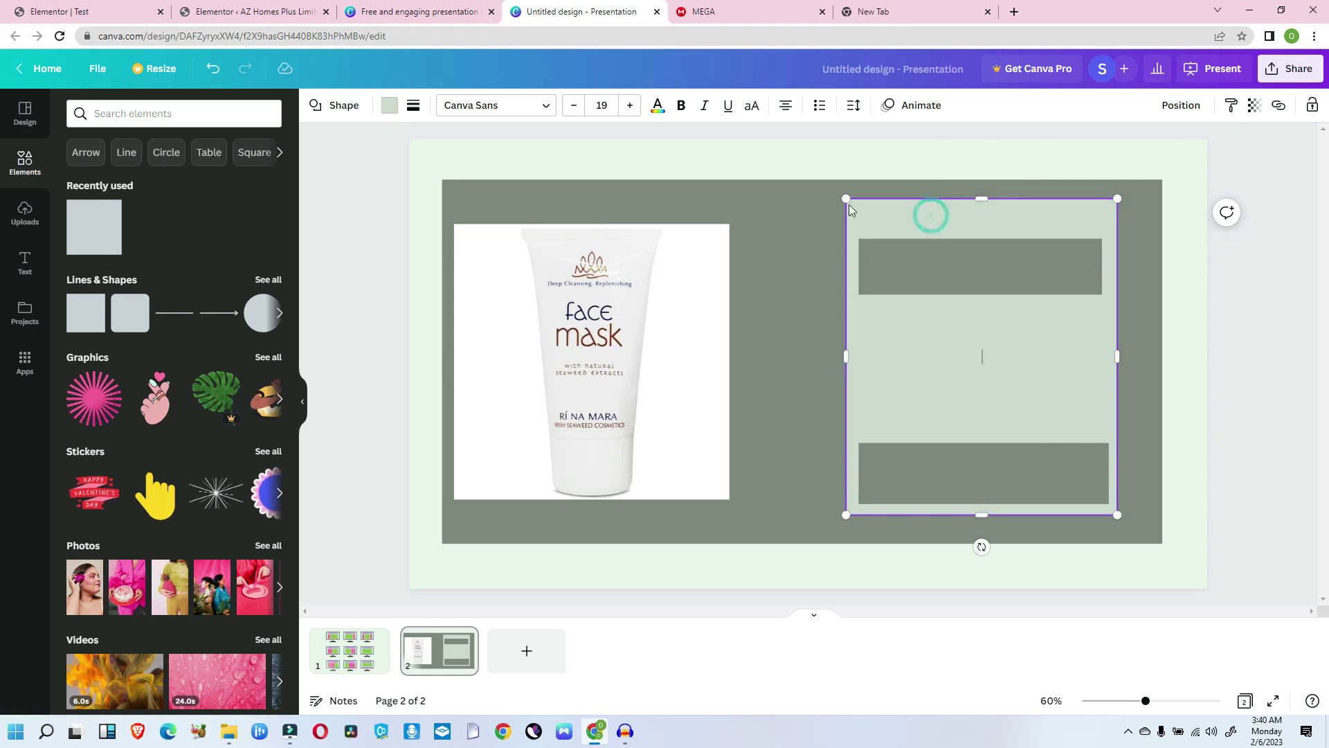
{"action": "left_click", "coordinate": [766, 186]}
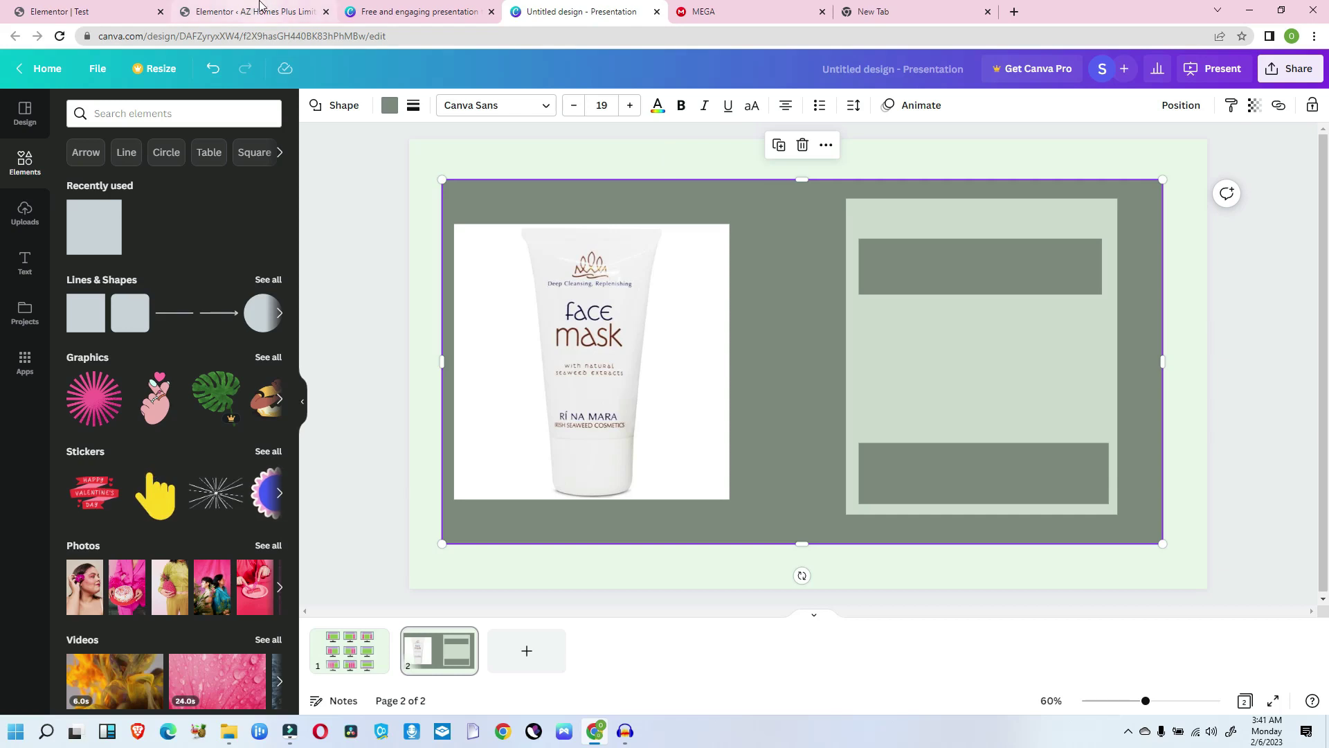
{"action": "left_click", "coordinate": [117, 9]}
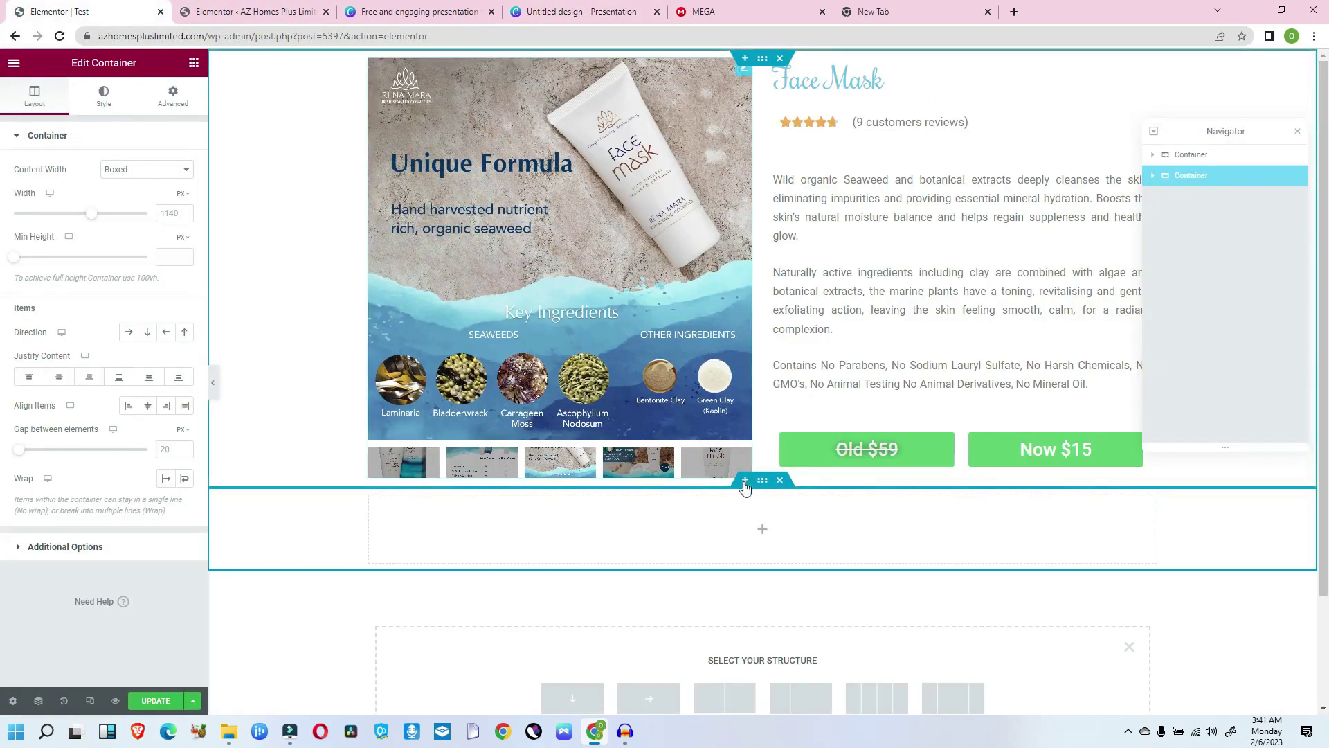
Browse the existing carousel's slides: Clay Mask, Why Choose Us, Unique Formula, product tube.
{"action": "left_click", "coordinate": [763, 535]}
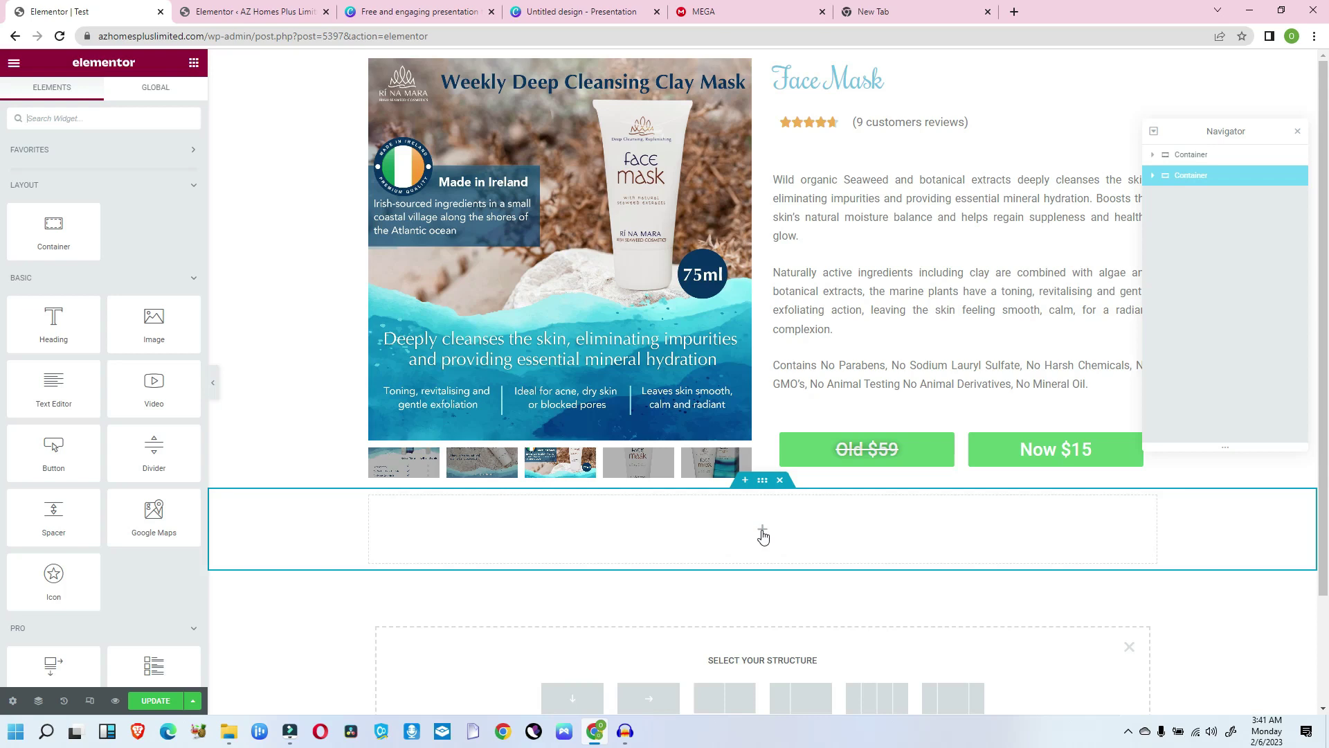
{"action": "left_click", "coordinate": [523, 253]}
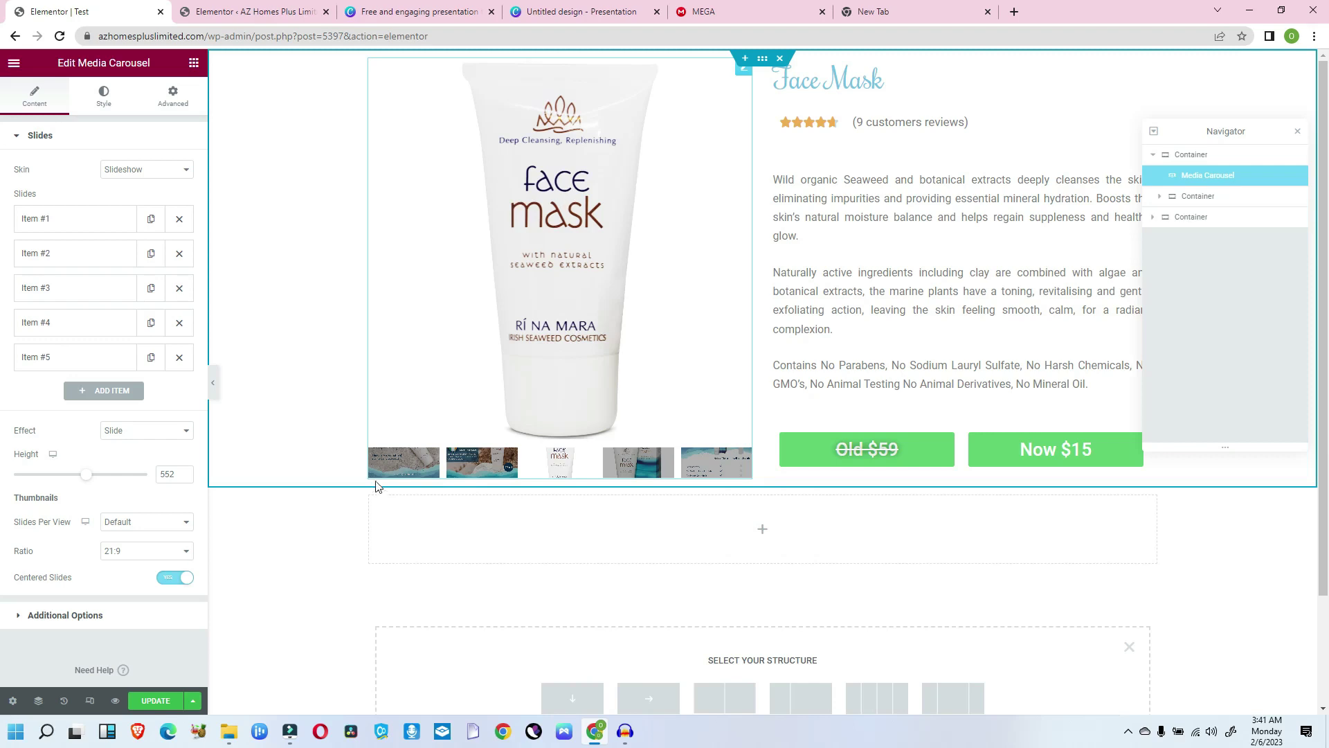
{"action": "left_click", "coordinate": [415, 469]}
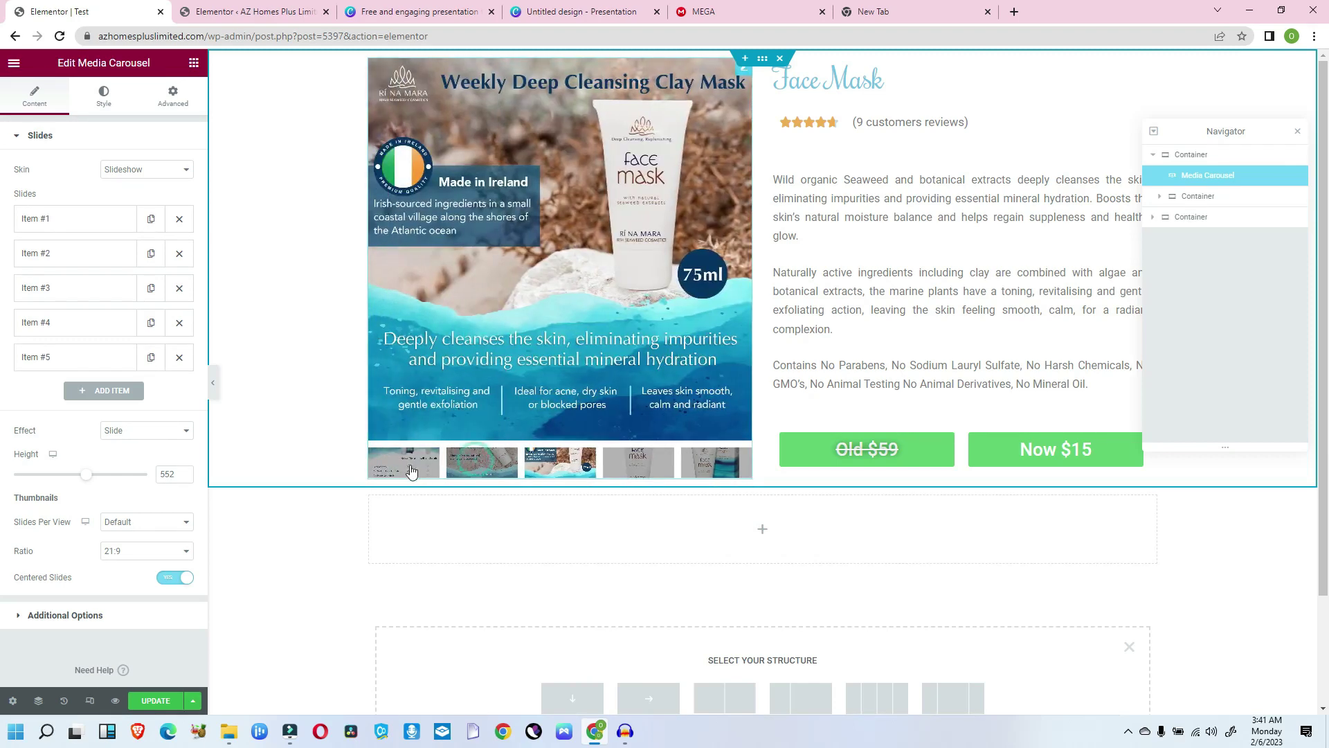
{"action": "left_click", "coordinate": [412, 470]}
{"action": "left_click", "coordinate": [623, 469]}
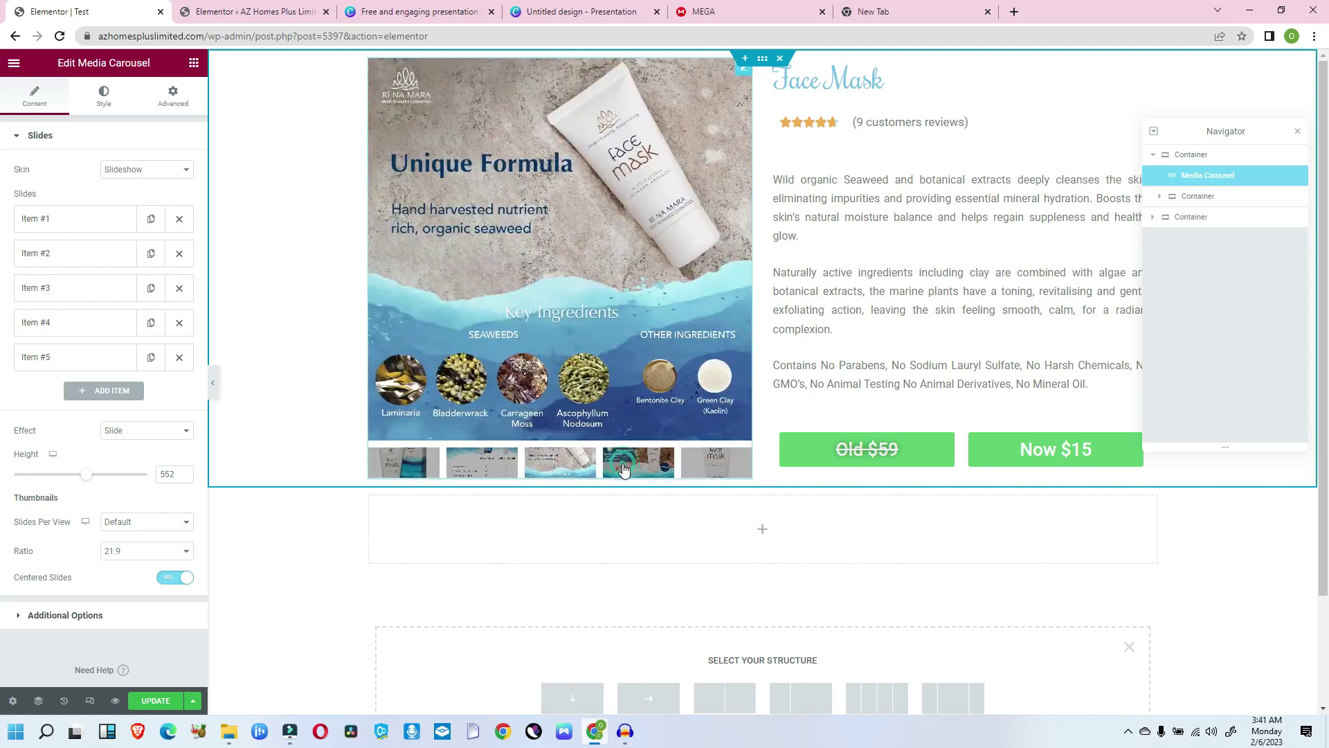
{"action": "left_click", "coordinate": [623, 469]}
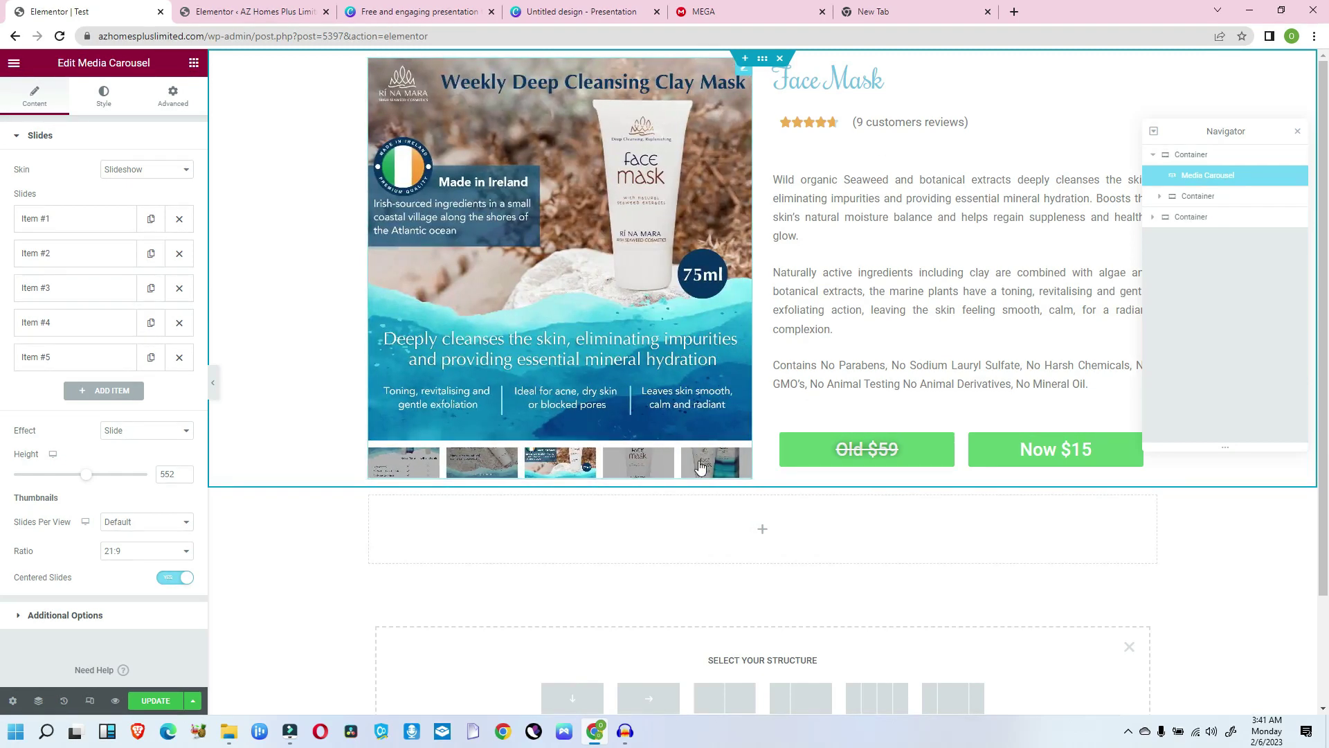
{"action": "left_click", "coordinate": [616, 469]}
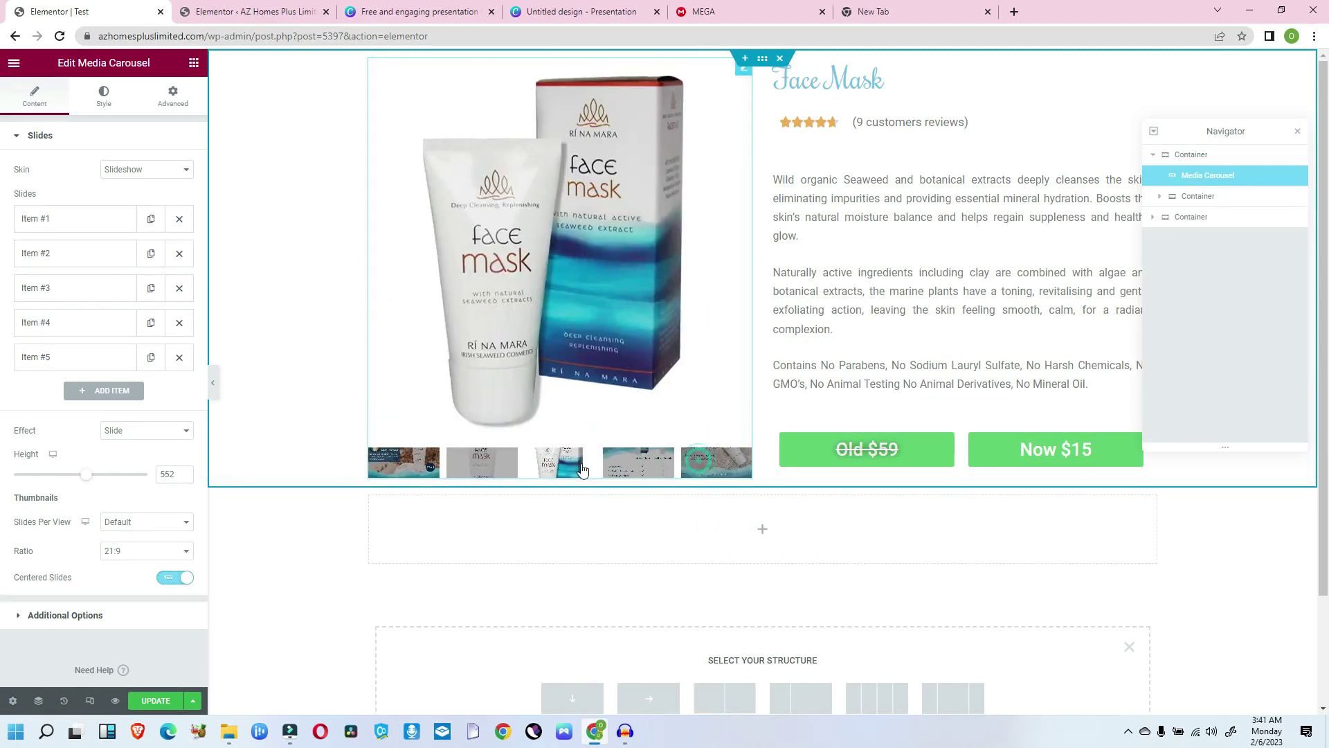
Search the widget list for 'med' to find the Media Carousel widget.
{"action": "left_click", "coordinate": [192, 65]}
{"action": "left_click", "coordinate": [132, 114]}
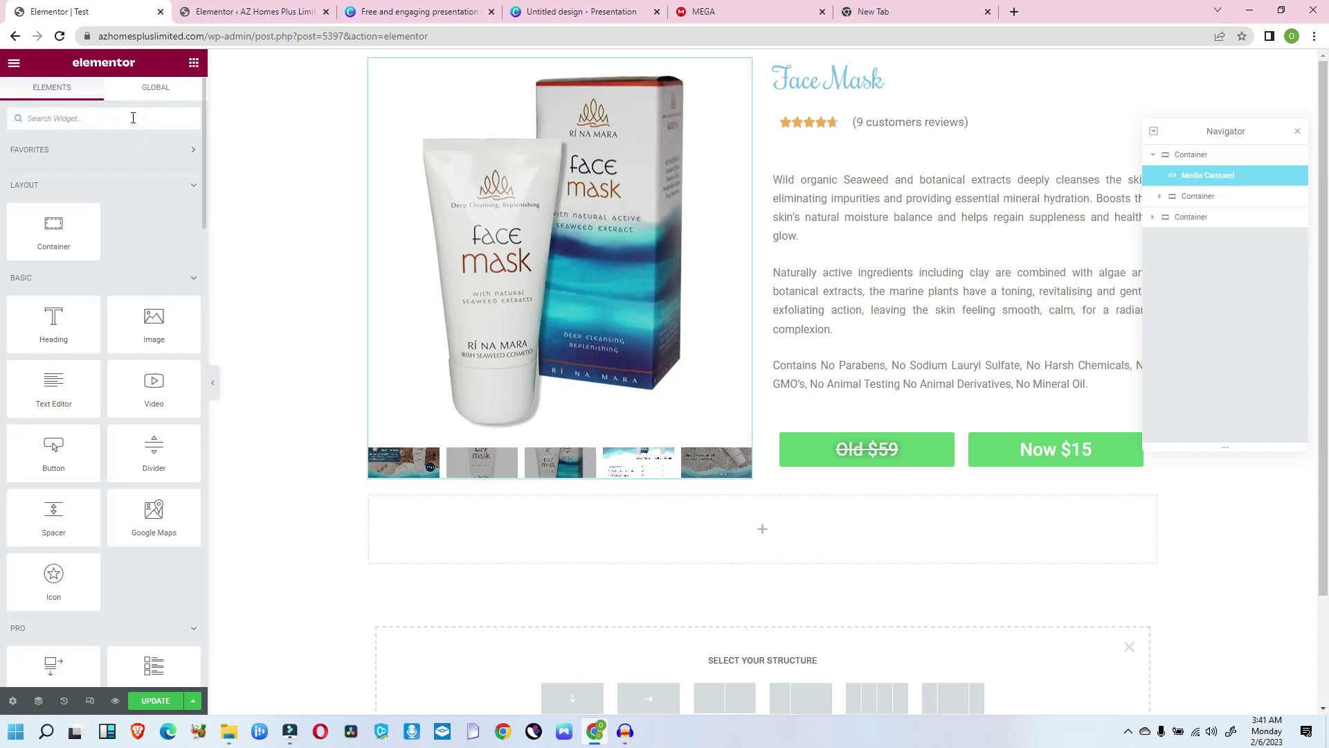
{"action": "type", "text": "media"}
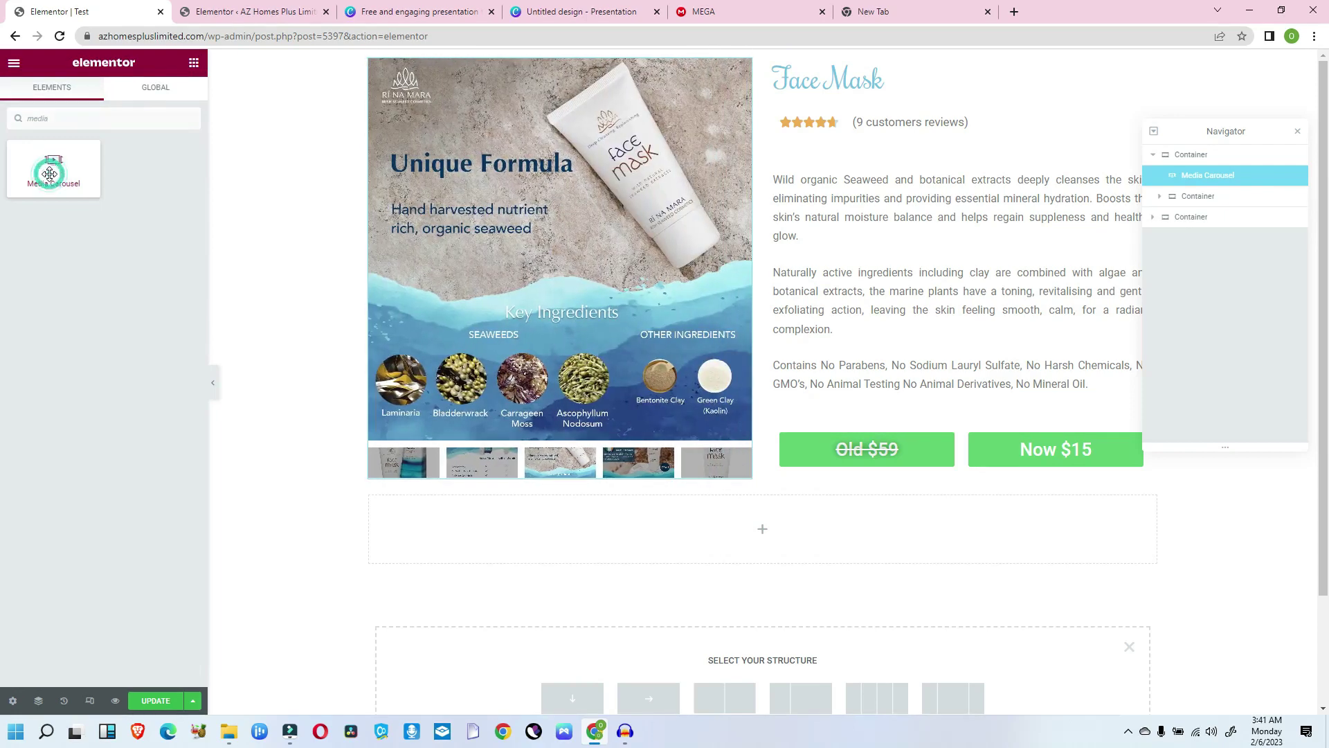
Place a Media Carousel in the empty container and add a Heading widget beneath it.
{"action": "left_click_drag", "start_coordinate": [50, 173], "coordinate": [752, 517]}
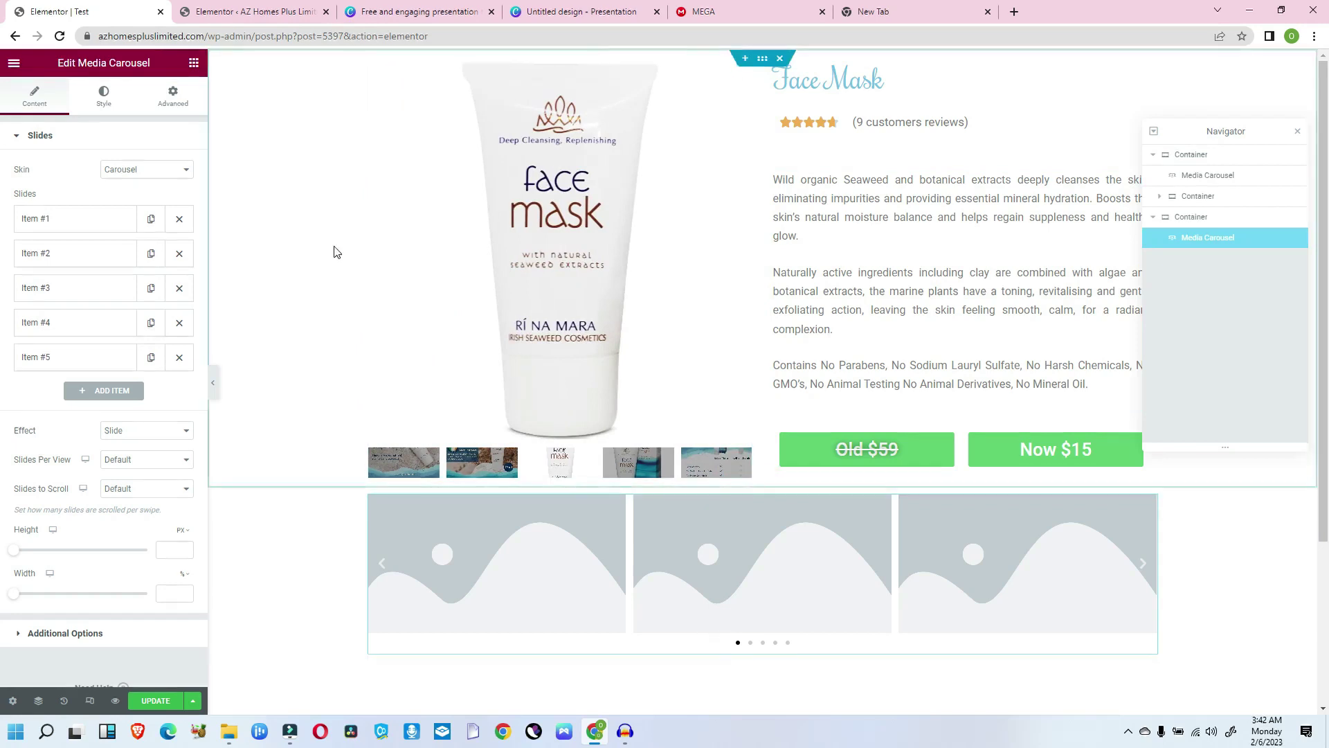
{"action": "left_click", "coordinate": [194, 63]}
{"action": "left_click_drag", "start_coordinate": [60, 326], "coordinate": [699, 643]}
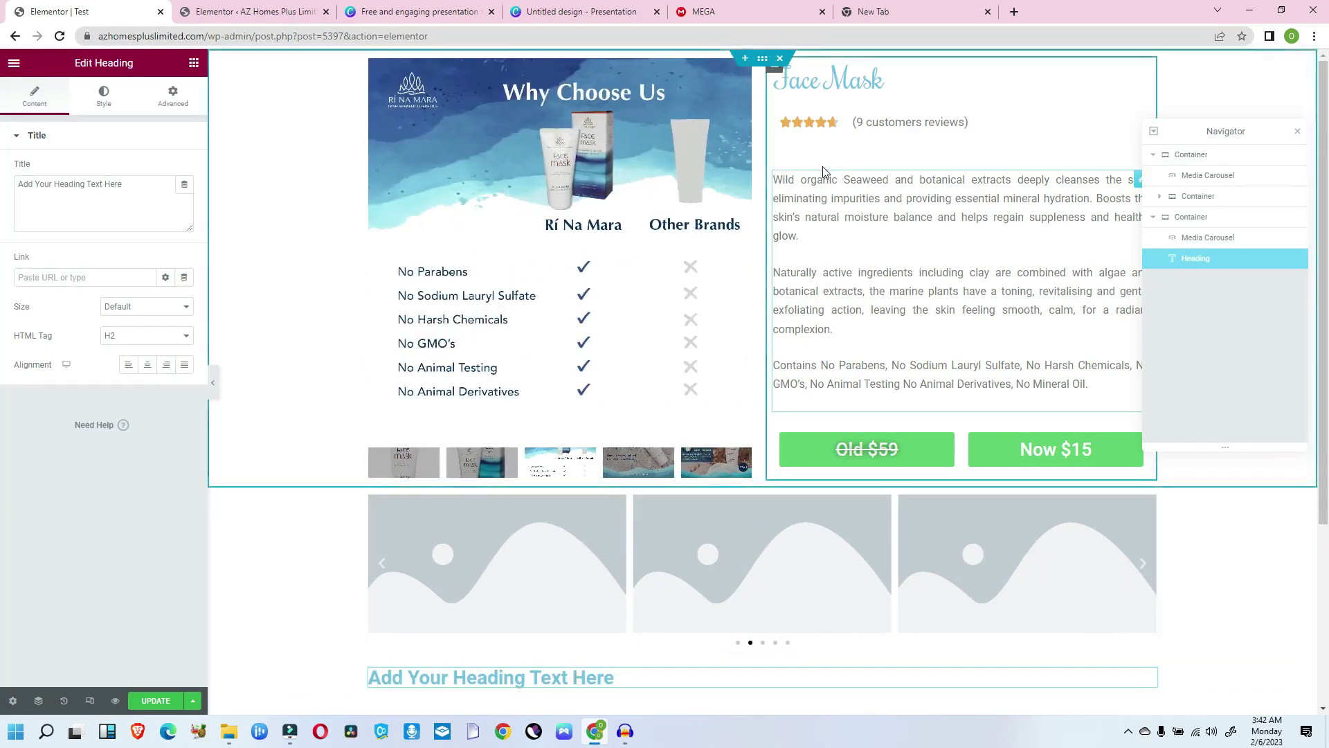
{"action": "left_click", "coordinate": [593, 677]}
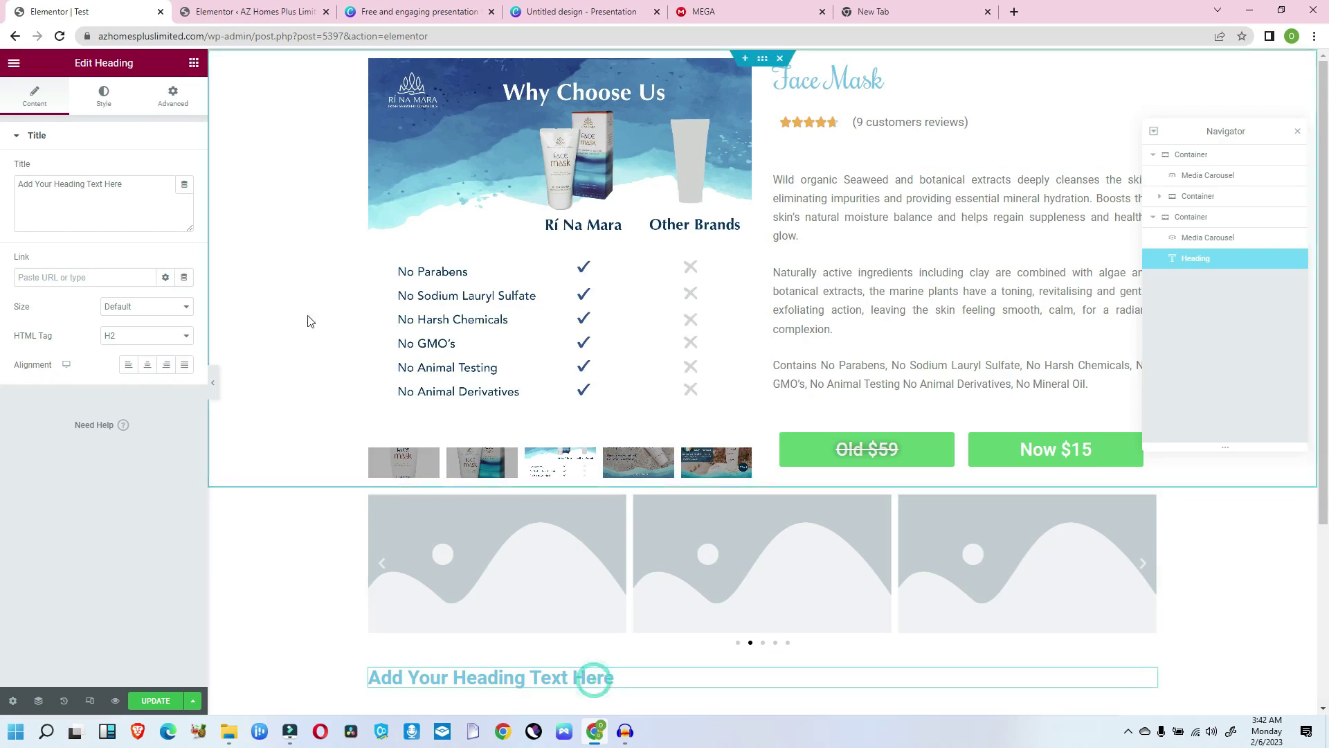
Set the new heading's typography font family to Rochester.
{"action": "left_click", "coordinate": [106, 96]}
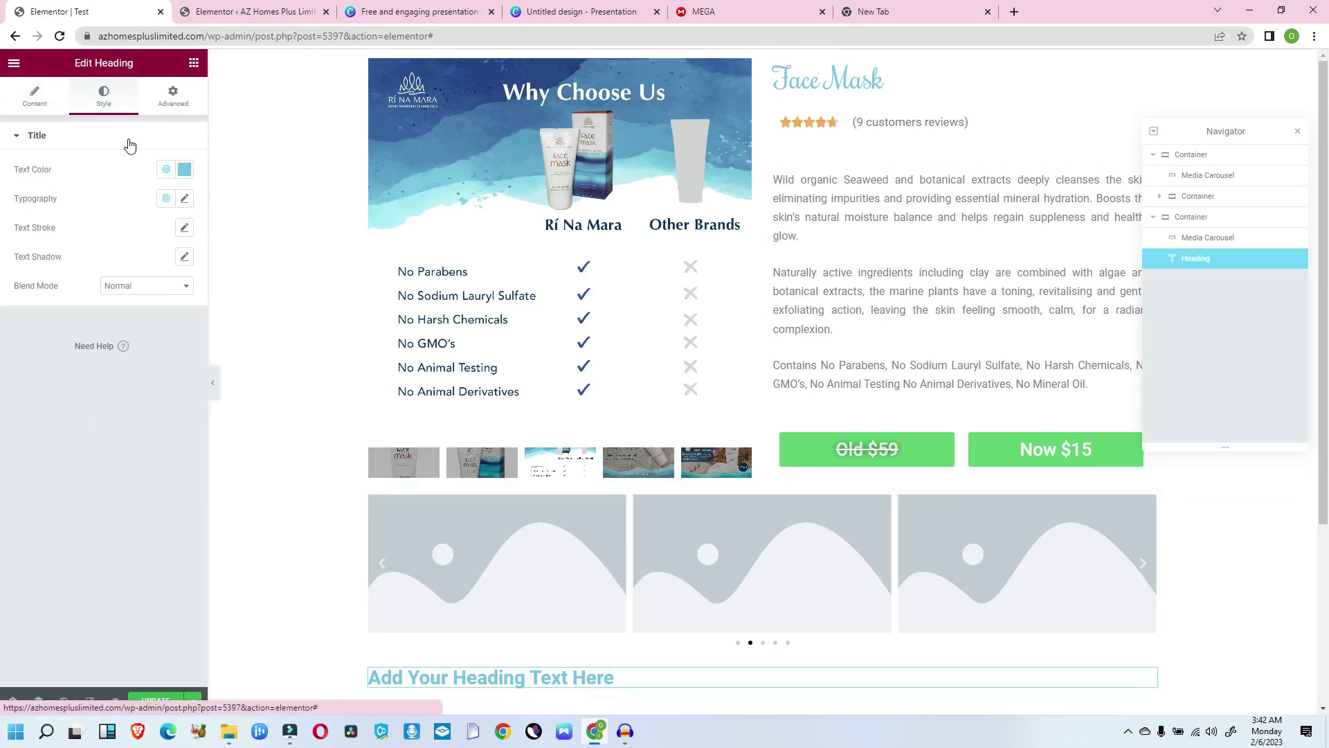
{"action": "left_click", "coordinate": [185, 198]}
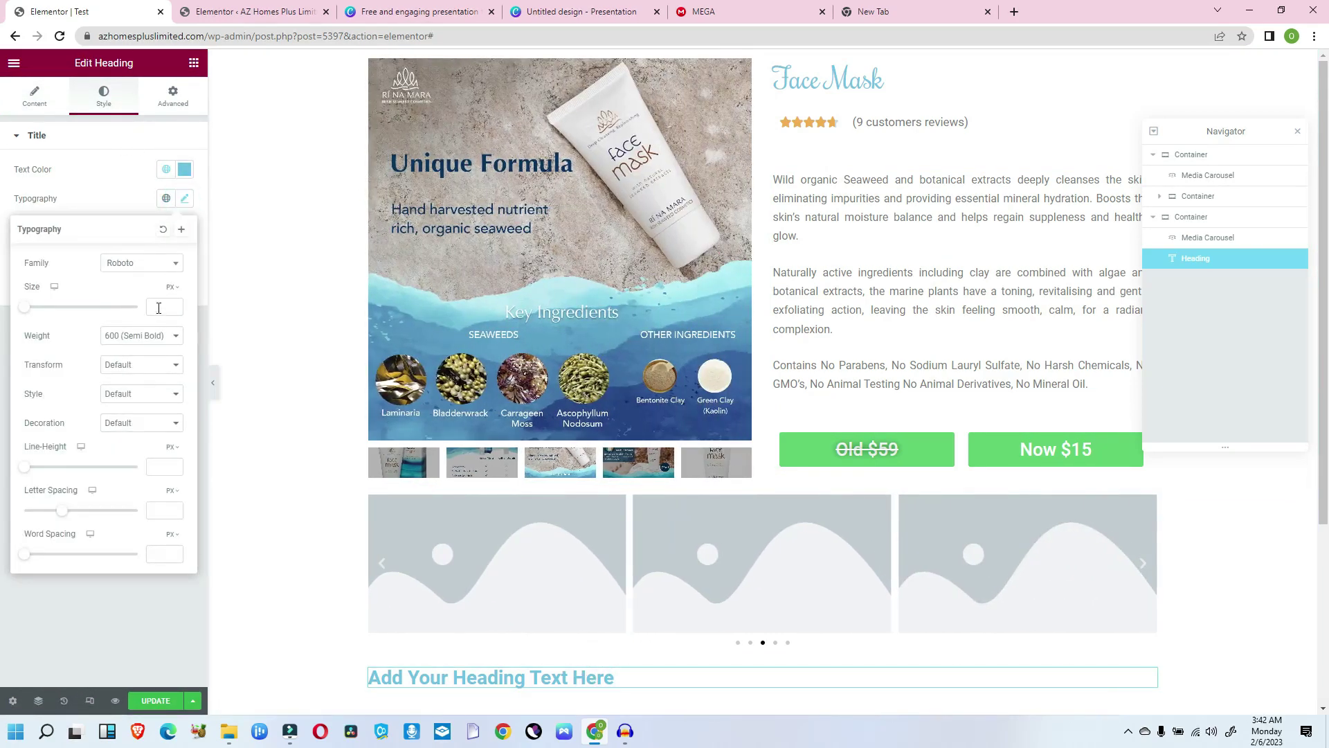
{"action": "left_click", "coordinate": [134, 270]}
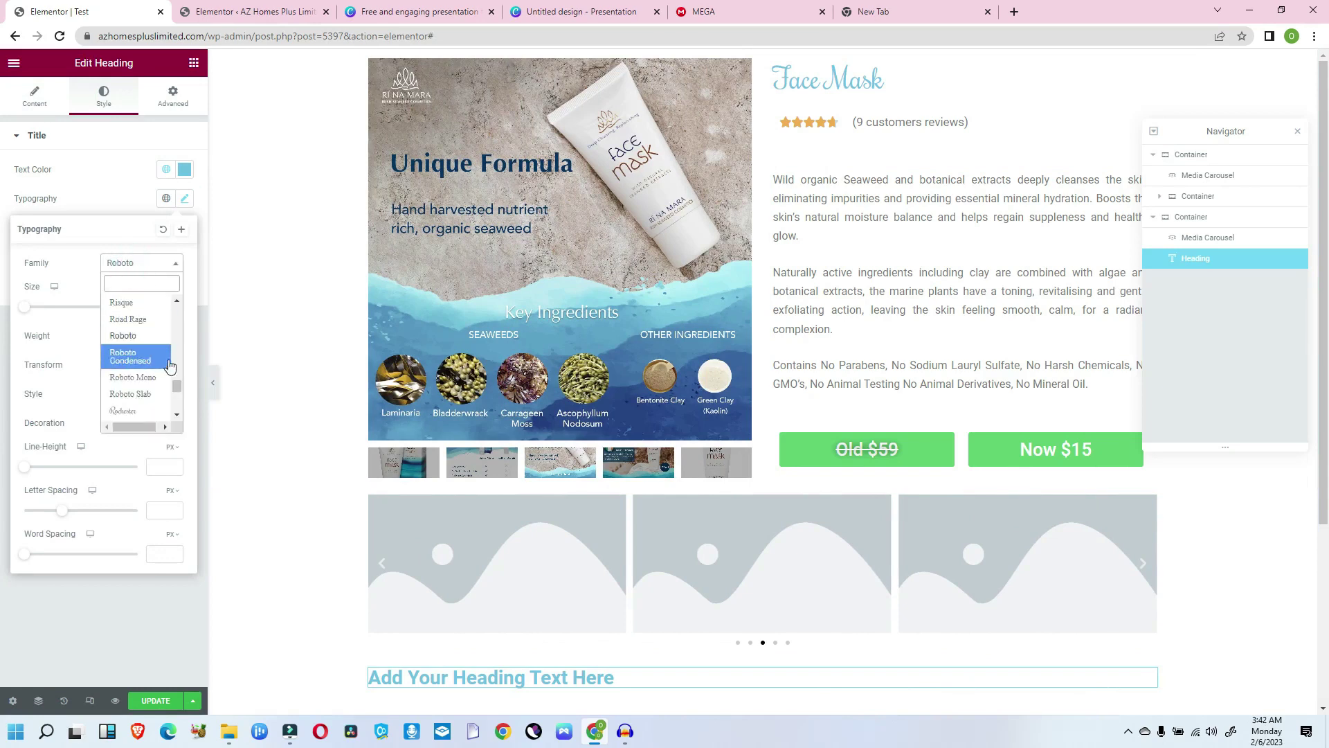
{"action": "left_click", "coordinate": [152, 415]}
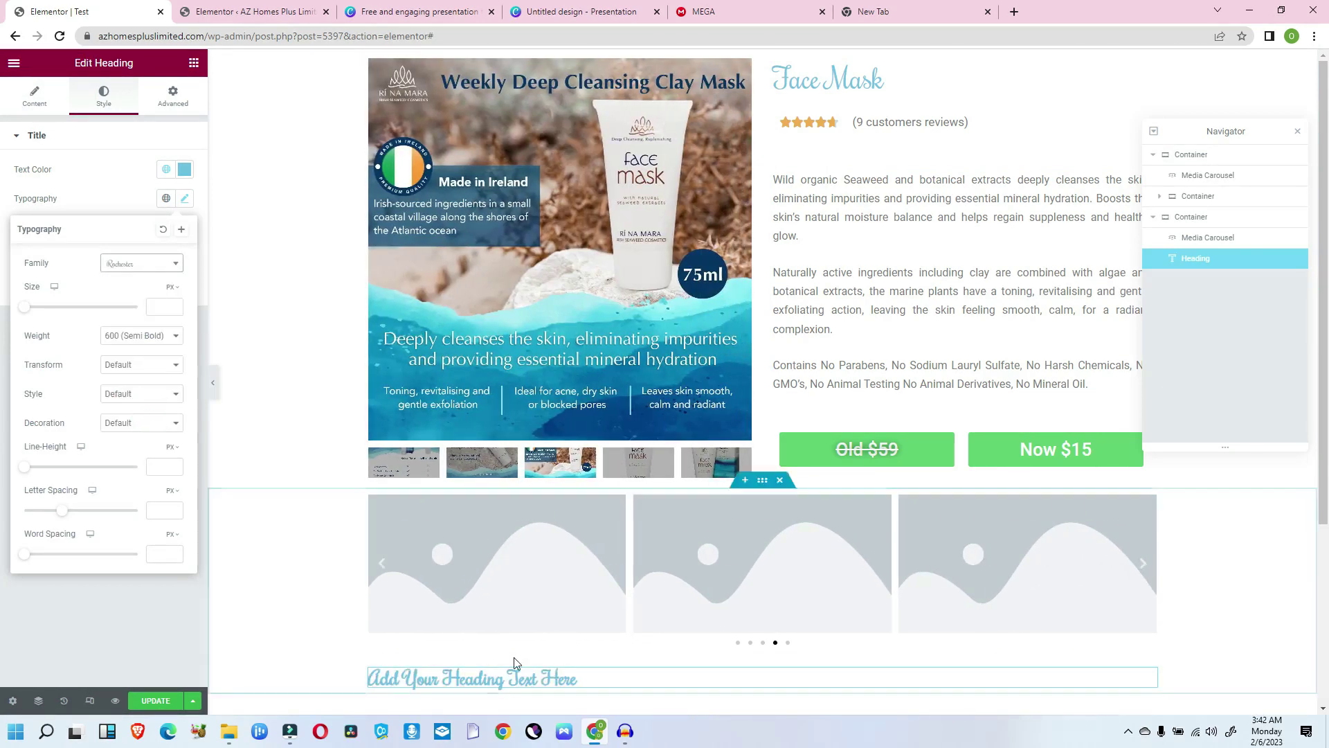
{"action": "left_click", "coordinate": [529, 677]}
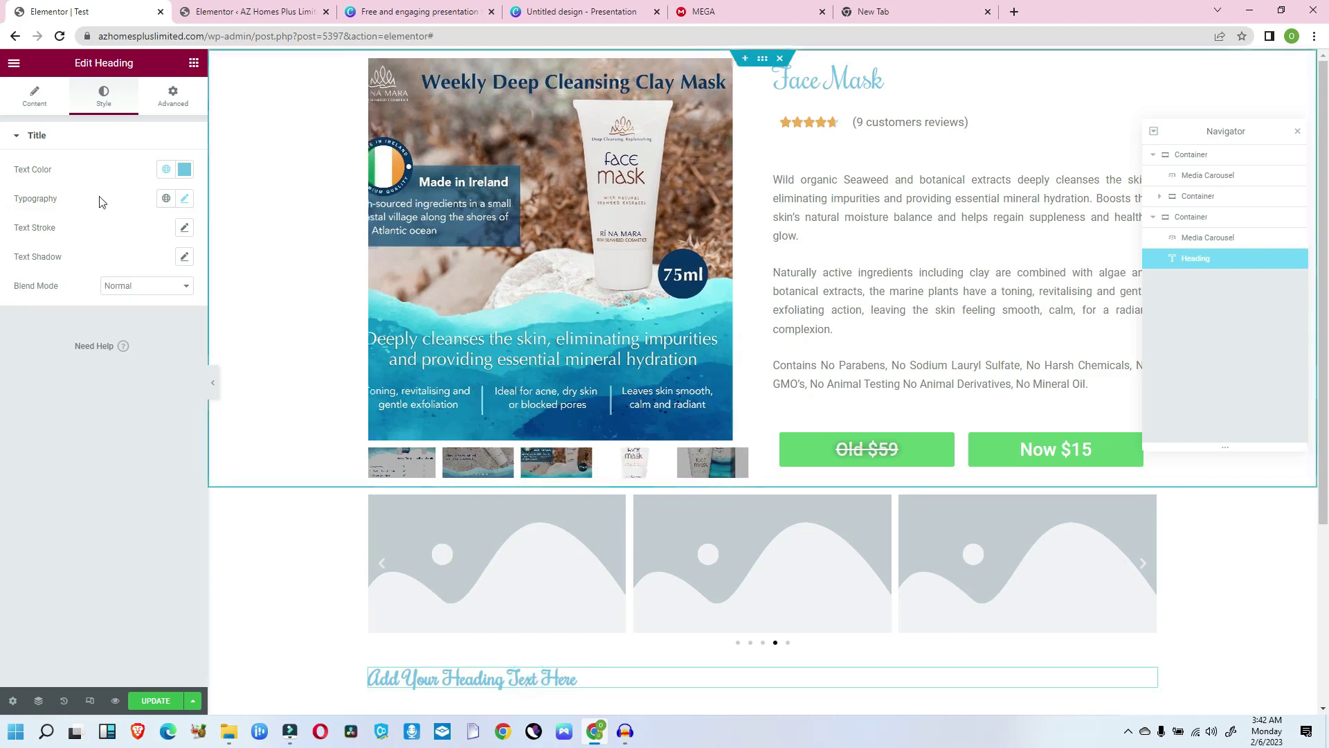
Change the heading's title text to 'Face Mask'.
{"action": "left_click", "coordinate": [35, 96]}
{"action": "triple_click", "coordinate": [128, 185]}
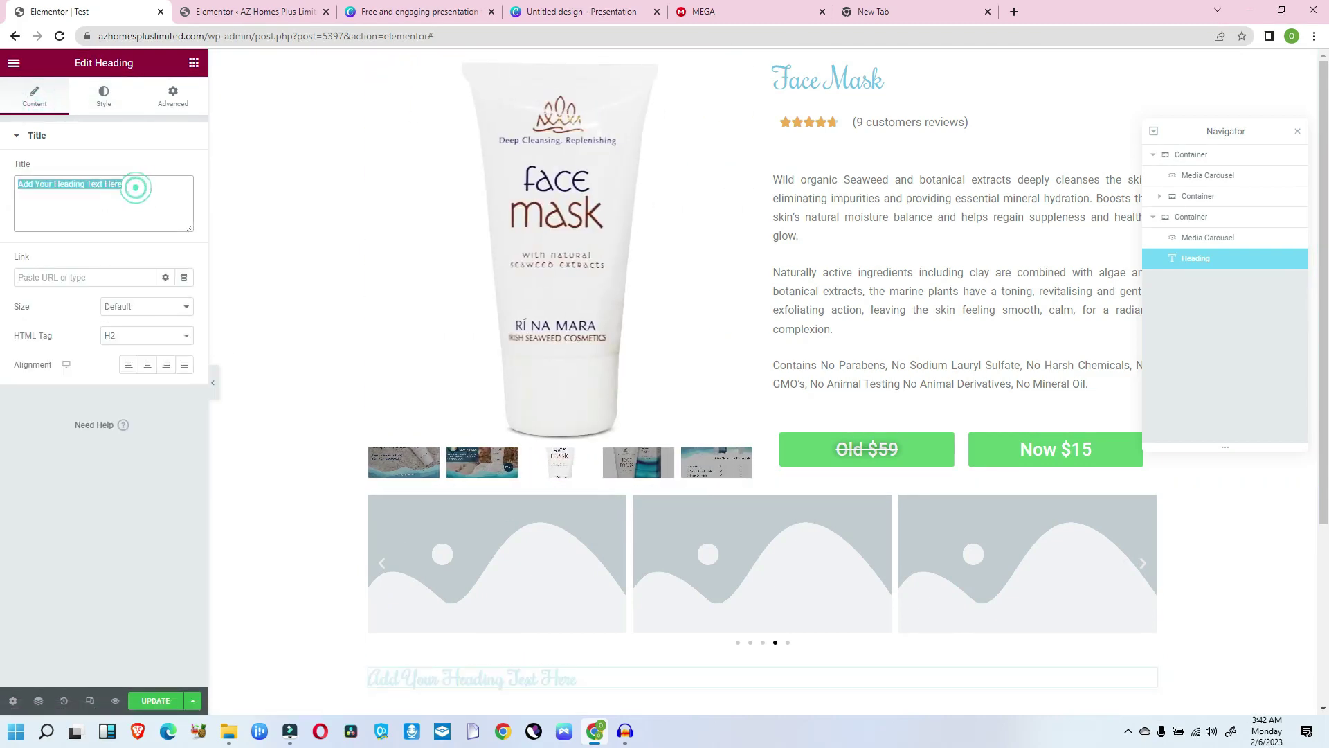
{"action": "type", "text": "F"}
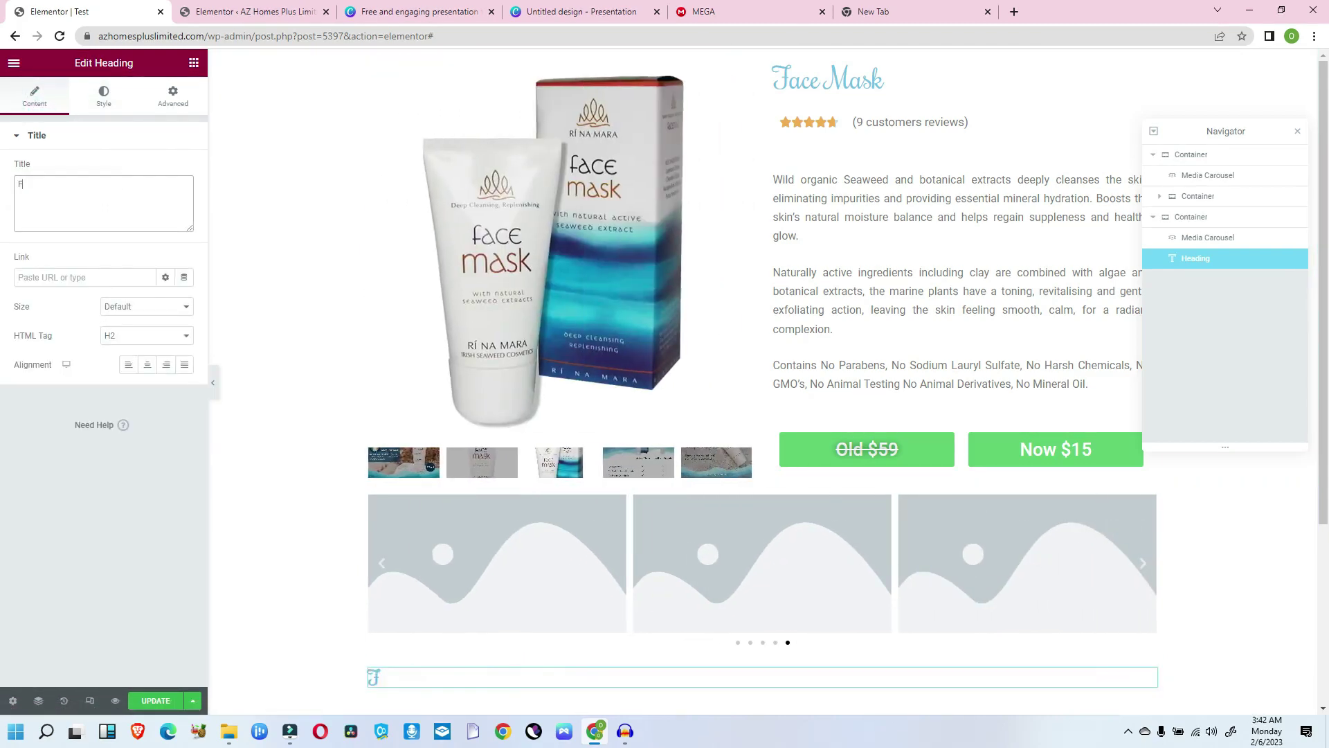
{"action": "type", "text": "ace Mask"}
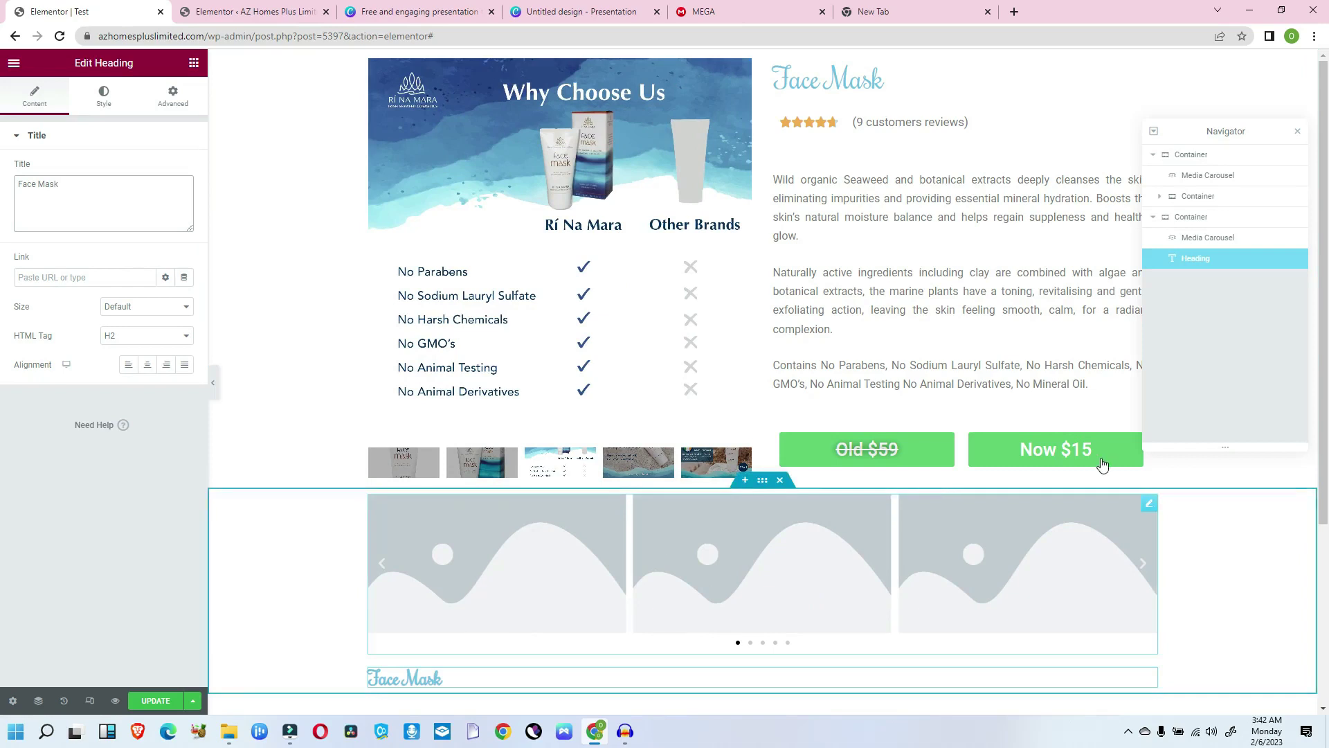
{"action": "scroll", "coordinate": [1323, 272], "scroll_direction": "down", "scroll_amount": 3}
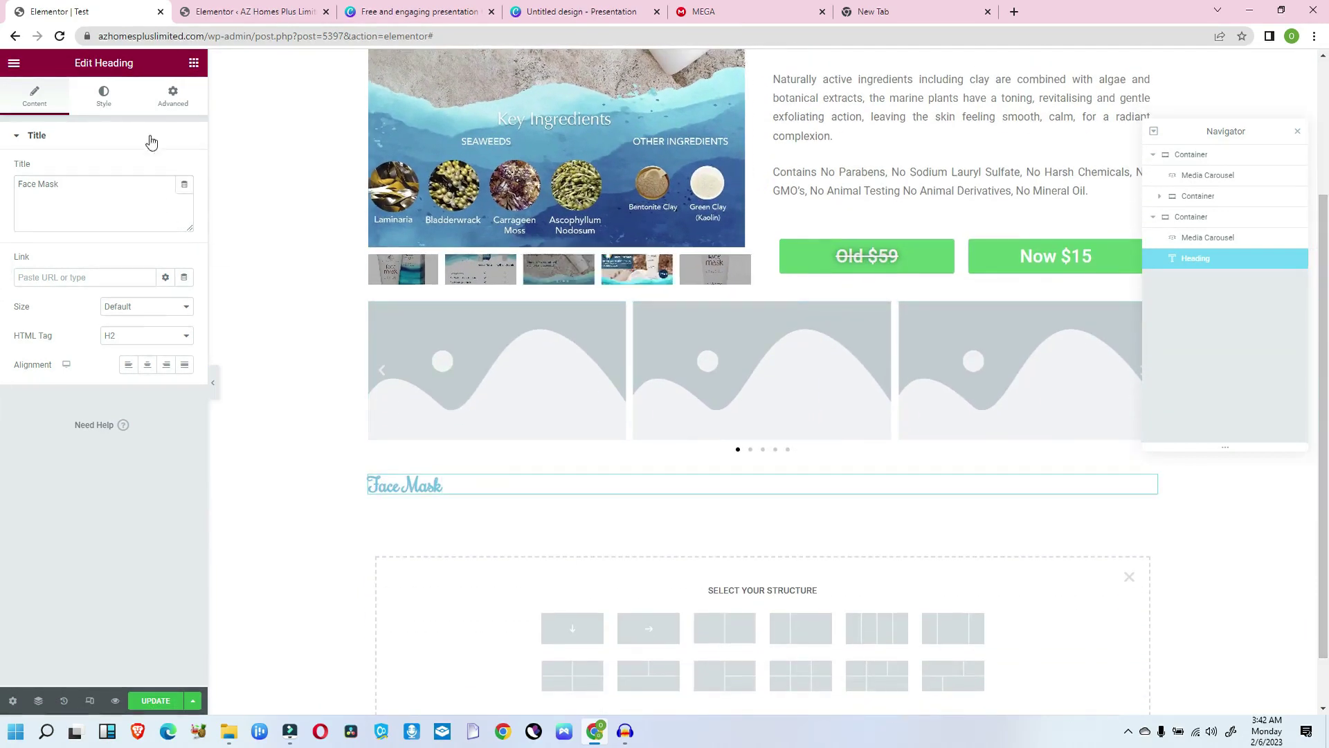
Add a text block below the Face Mask heading and select the original section's description text.
{"action": "left_click", "coordinate": [194, 66]}
{"action": "left_click_drag", "start_coordinate": [54, 384], "coordinate": [587, 496]}
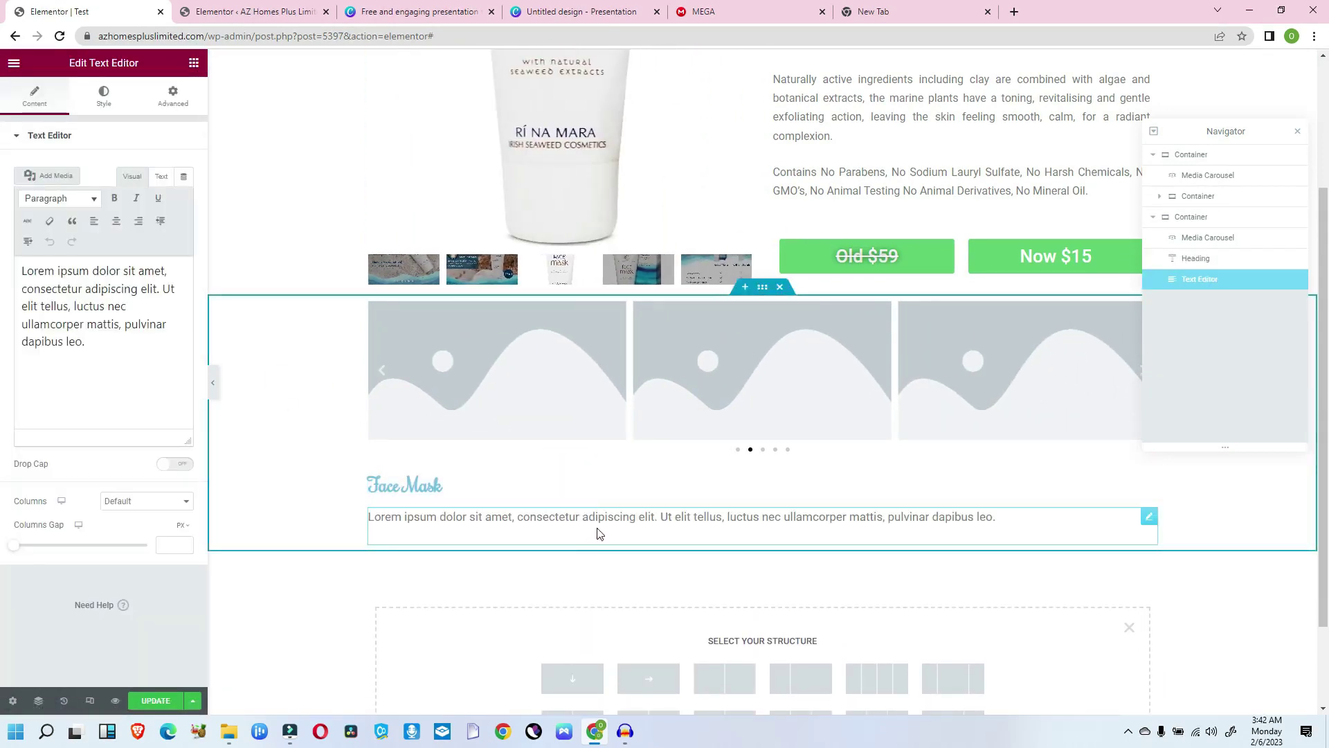
{"action": "left_click", "coordinate": [989, 190]}
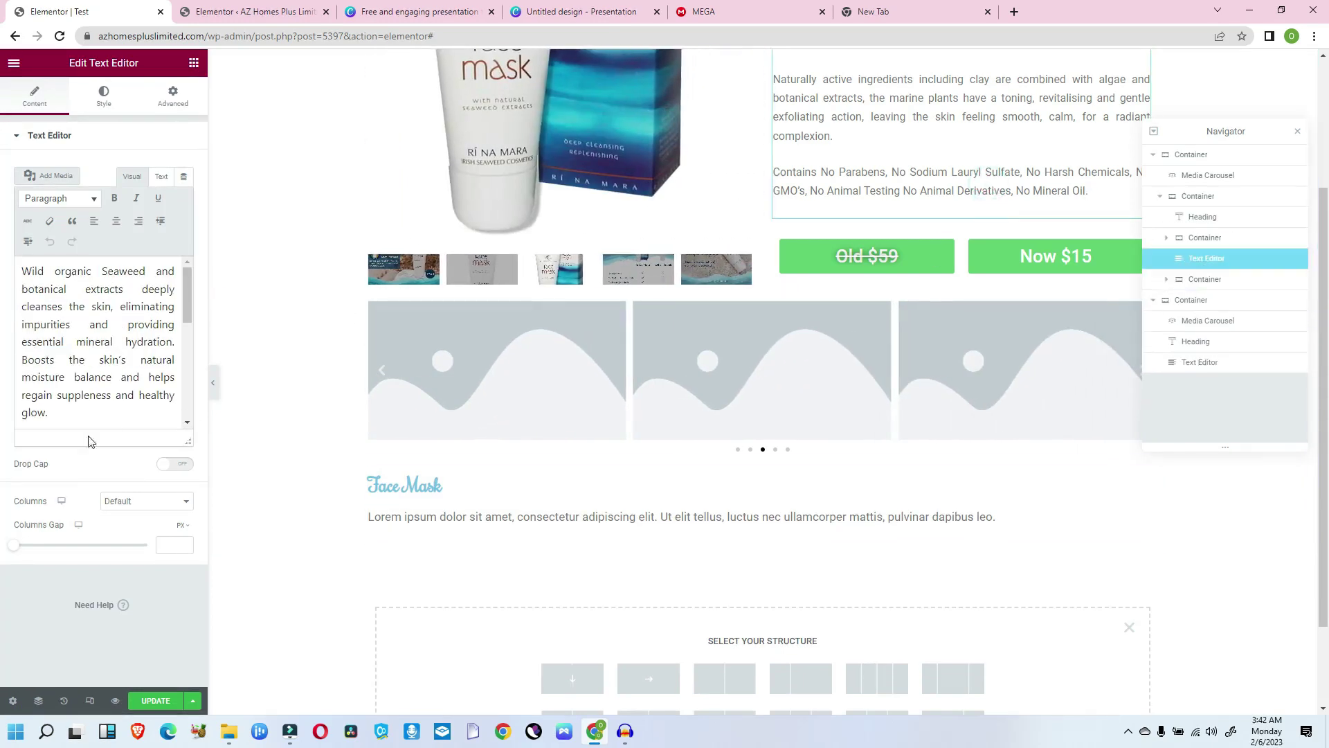
{"action": "left_click", "coordinate": [83, 395]}
{"action": "triple_click", "coordinate": [83, 394]}
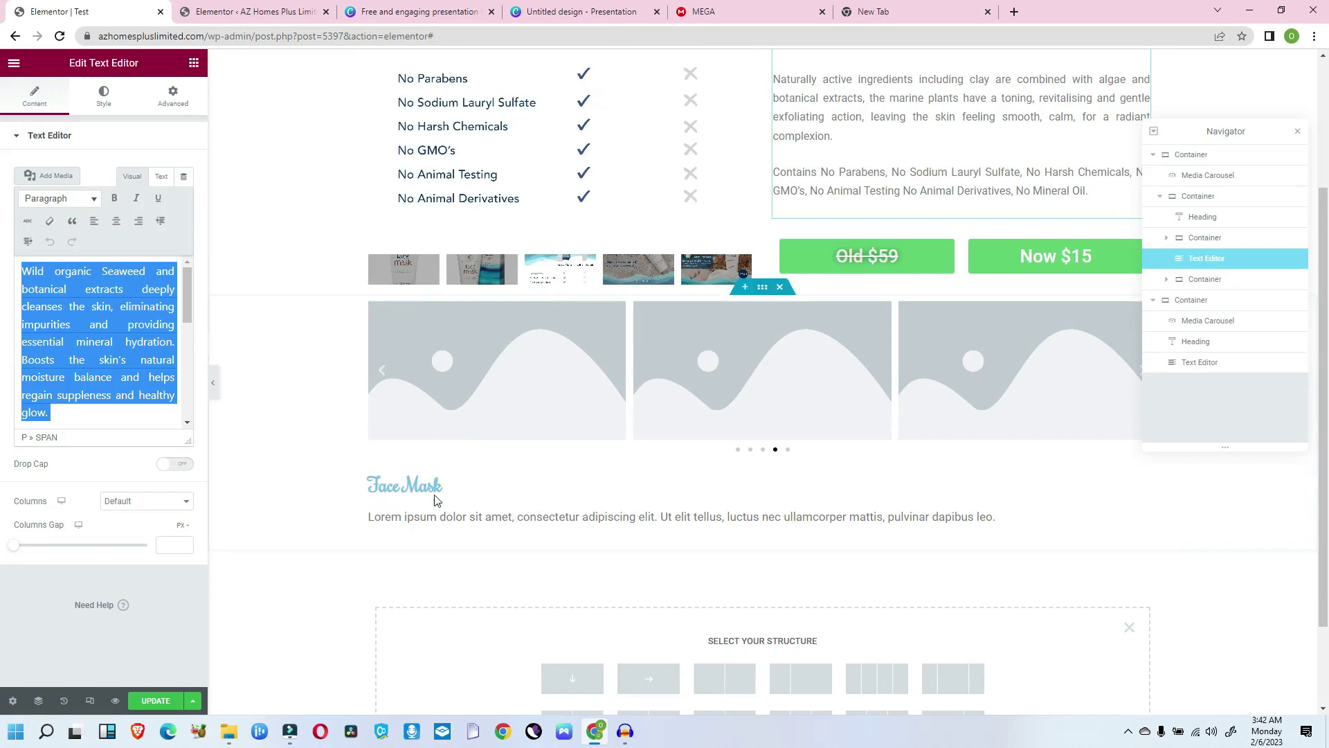
Paste the seaweed and clay description over the new block's Lorem ipsum placeholder.
{"action": "left_click", "coordinate": [443, 517]}
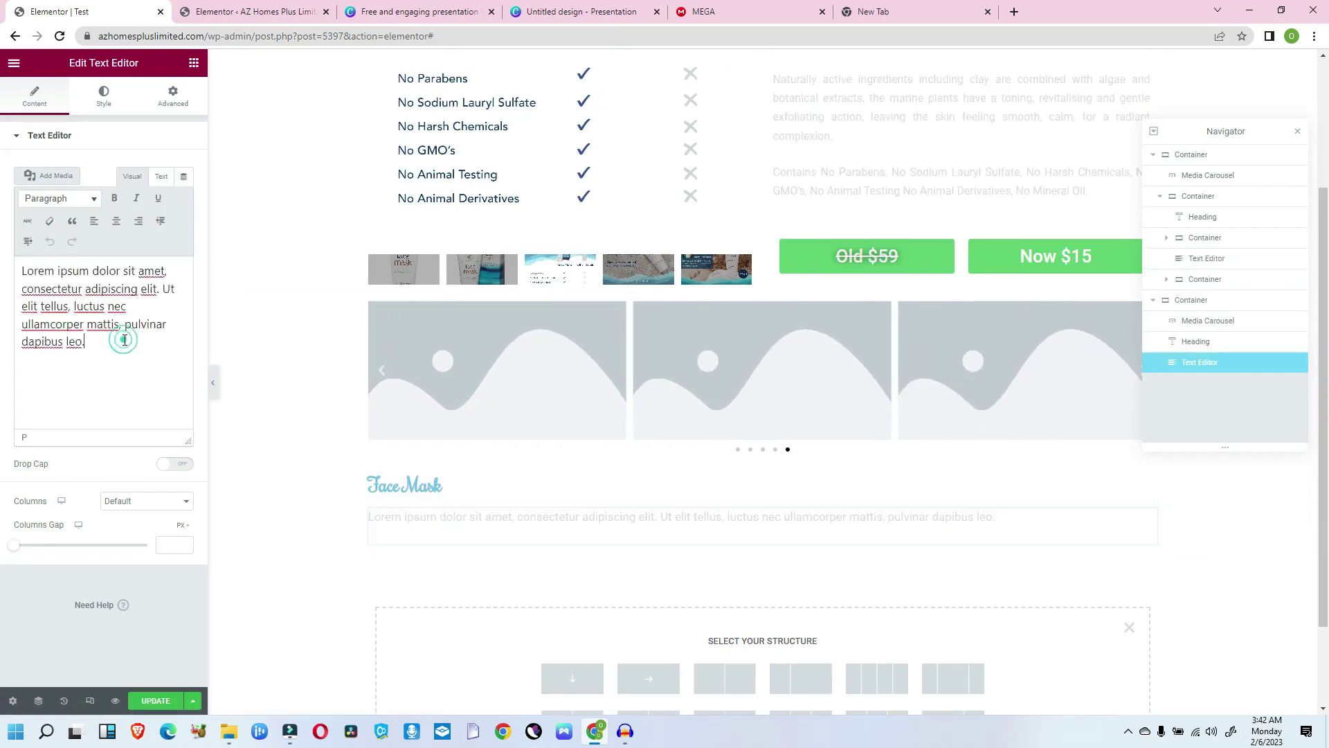
{"action": "triple_click", "coordinate": [125, 340]}
{"action": "type", "text": "Wild organic Seaweed and botanical extracts deeply cleanses the skin, eliminating impurities and providing essential mineral hydration. Boosts the skin’s natural moisture balance and helps regain suppleness and healthy glow.  Naturally active ingredients including clay are combined with algae and botanical extracts, the marine plants have a toning, revitalising and gentle exfoliating action, leaving the skin feeling smooth, calm, for a radiant complexion.  Contains No Parabens, No Sodium Lauryl Sulfate, No Harsh Chemicals, No GMO’s, No Animal Testing No Animal Derivatives, No Mineral Oil."}
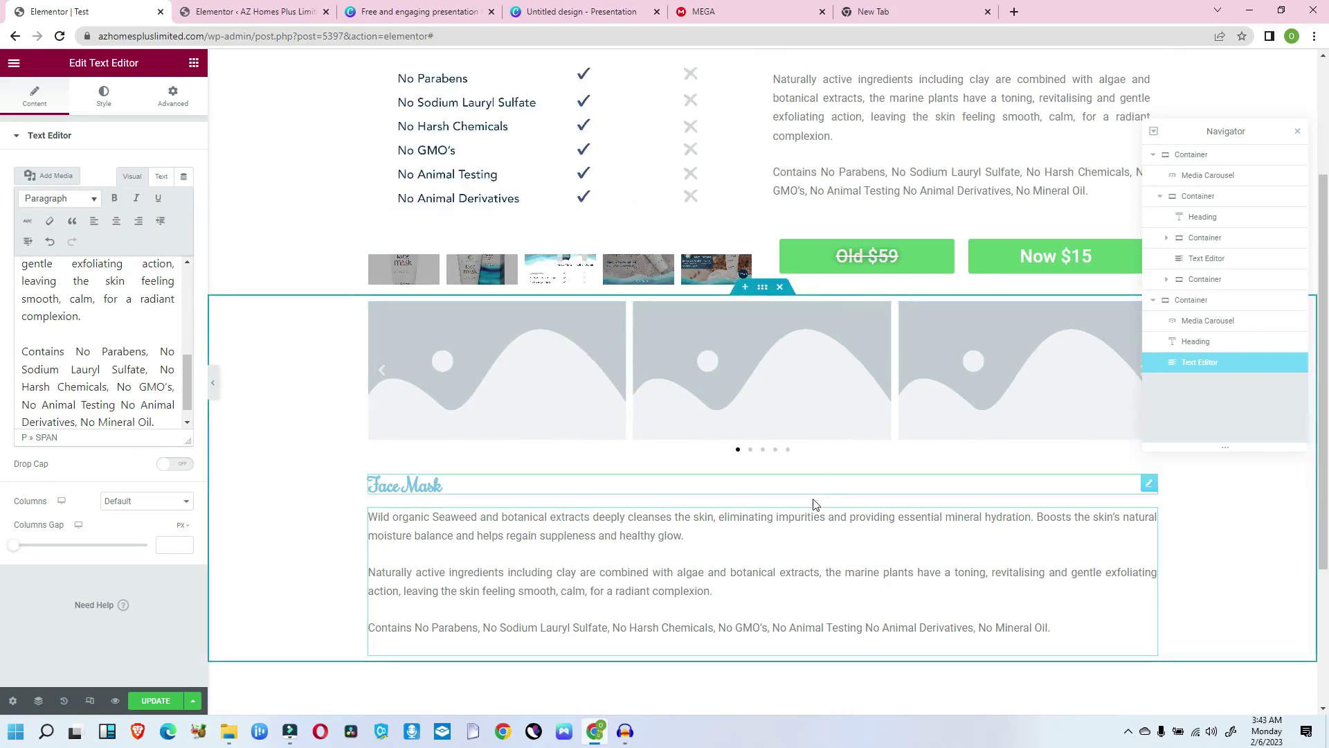
{"action": "left_click_drag", "start_coordinate": [1324, 234], "coordinate": [1311, 151]}
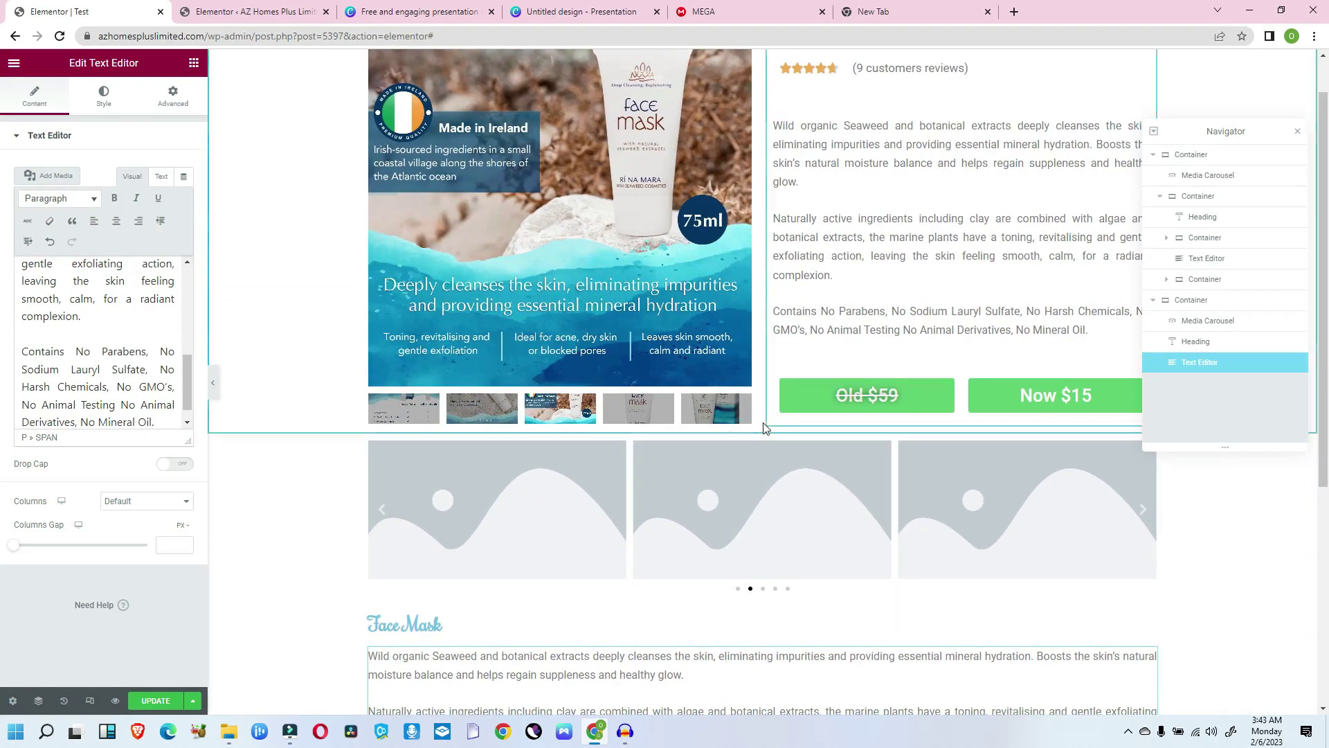
Set the lower section's container direction to Row so its items sit side by side.
{"action": "left_click", "coordinate": [756, 434]}
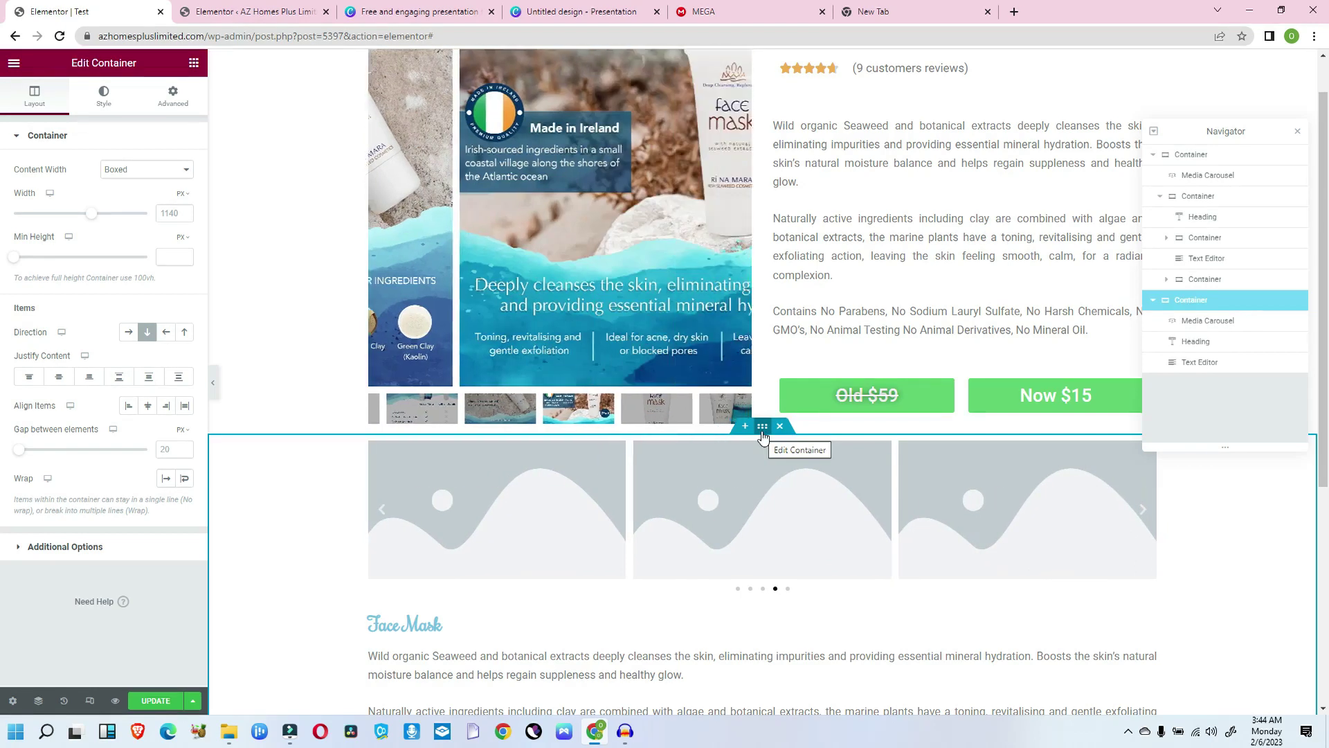
{"action": "left_click", "coordinate": [129, 333]}
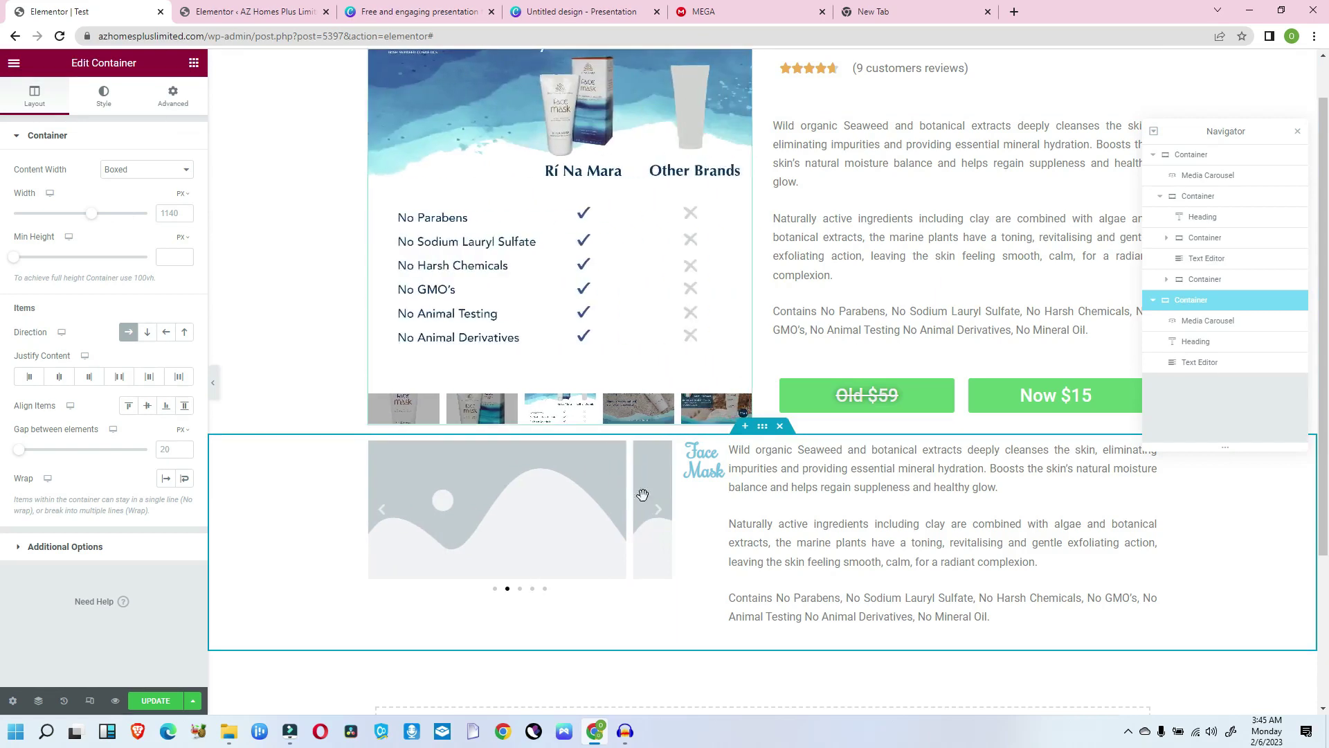
{"action": "left_click", "coordinate": [692, 463]}
{"action": "left_click", "coordinate": [788, 483]}
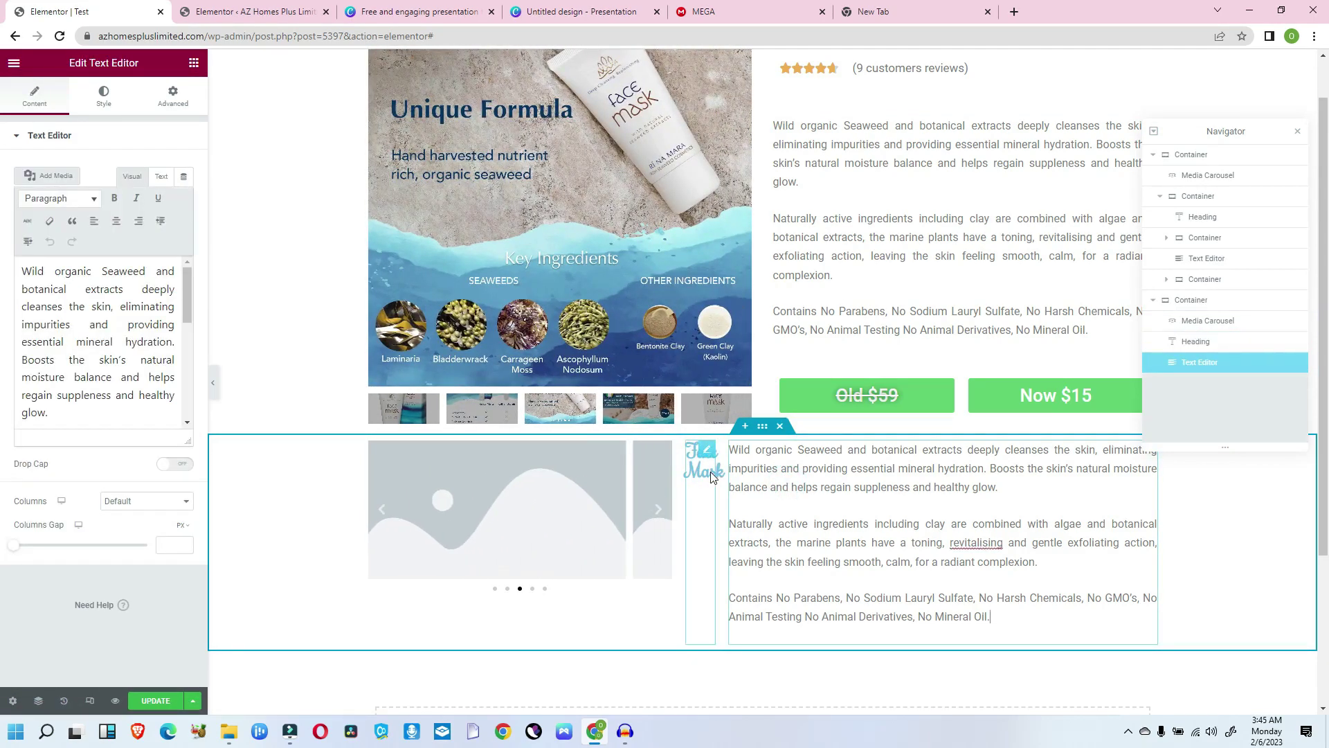
Add a container beside the carousel and move the Face Mask heading and description into it.
{"action": "left_click", "coordinate": [195, 64]}
{"action": "left_click_drag", "start_coordinate": [40, 229], "coordinate": [699, 528]}
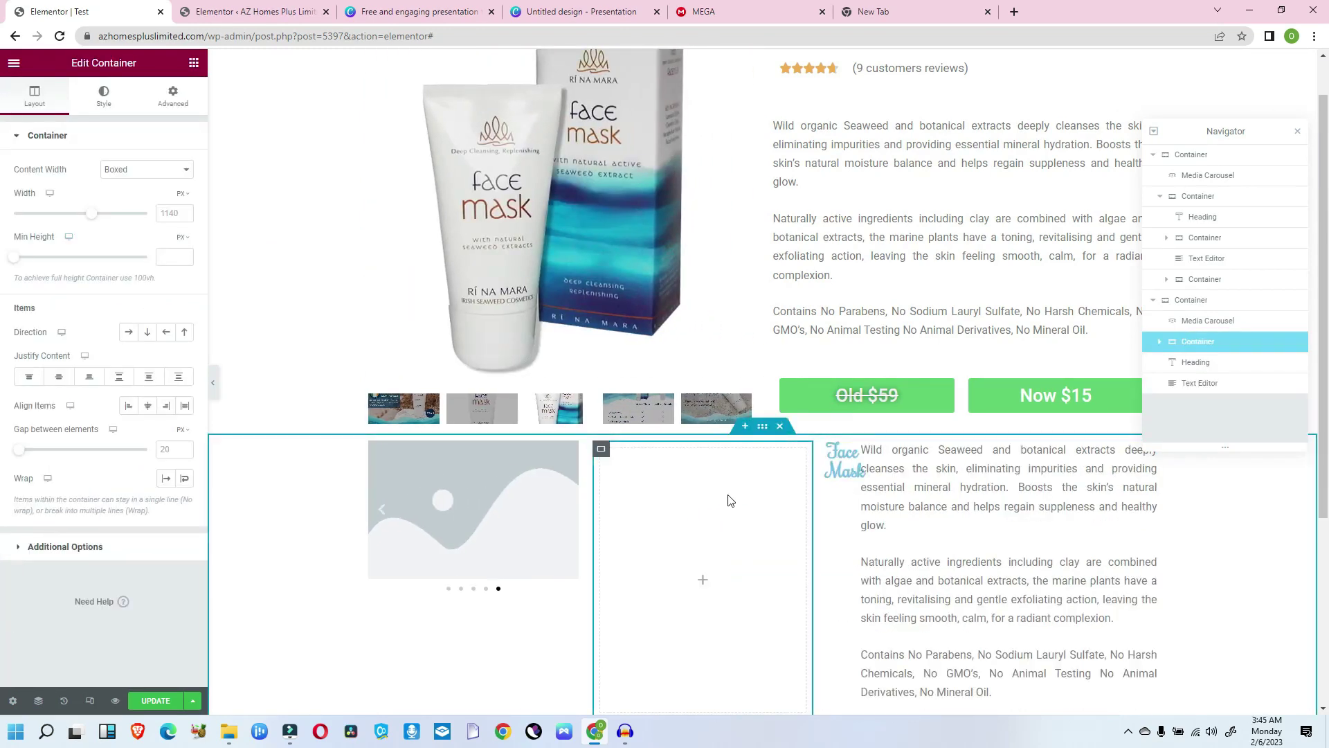
{"action": "left_click_drag", "start_coordinate": [826, 480], "coordinate": [679, 485]}
{"action": "left_click", "coordinate": [941, 468]}
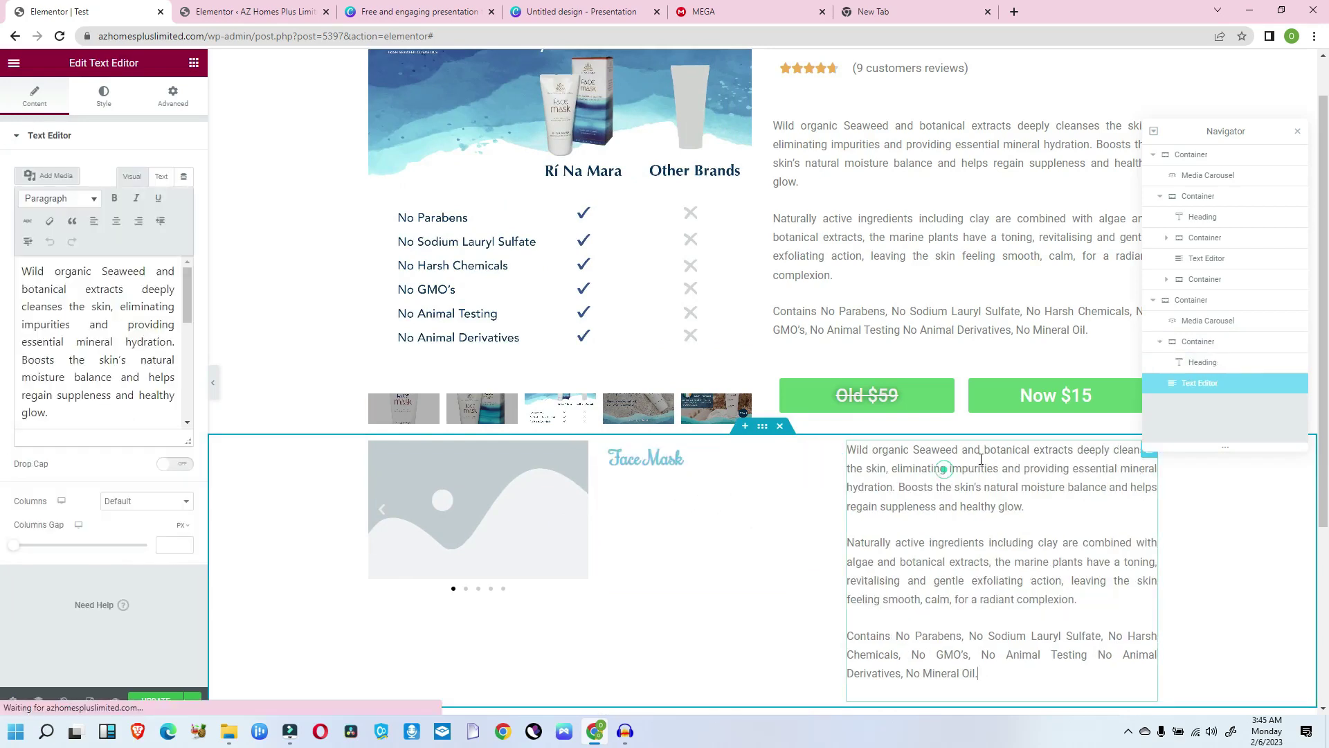
{"action": "left_click_drag", "start_coordinate": [1012, 453], "coordinate": [706, 531]}
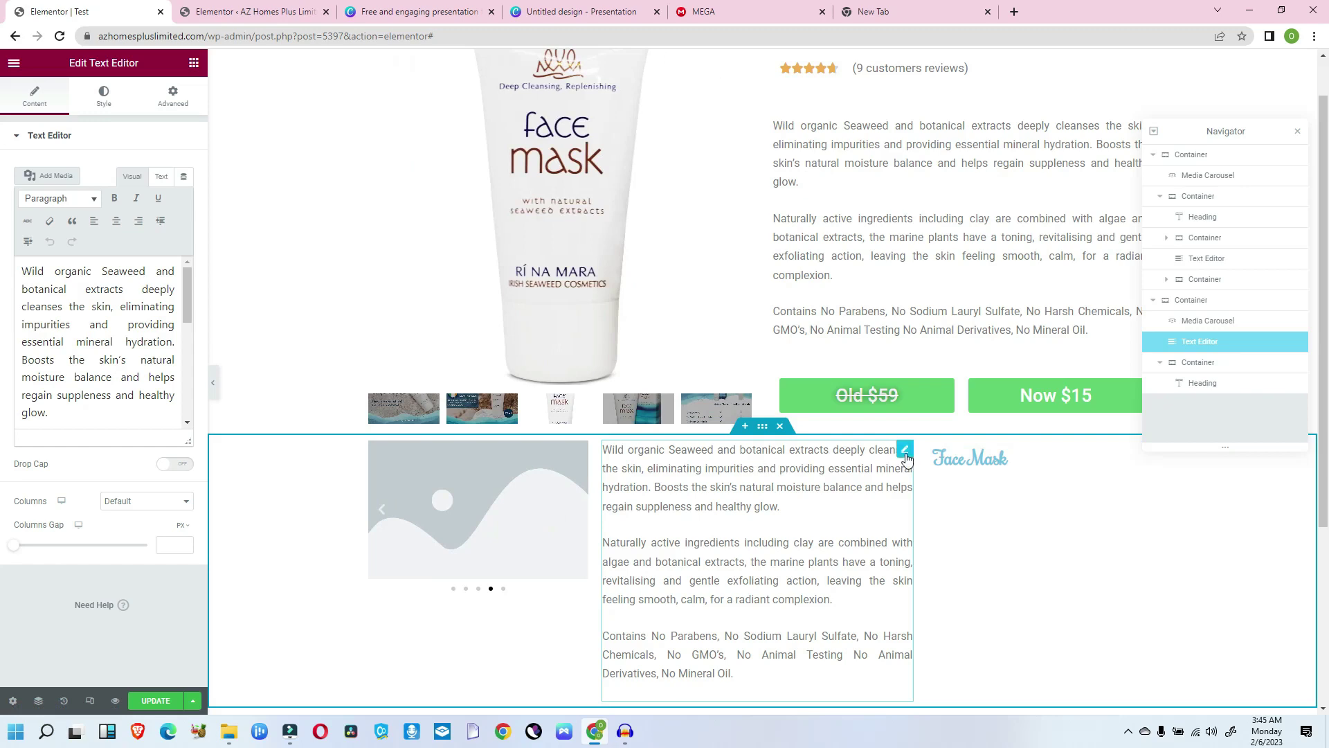
{"action": "left_click_drag", "start_coordinate": [948, 475], "coordinate": [956, 476]}
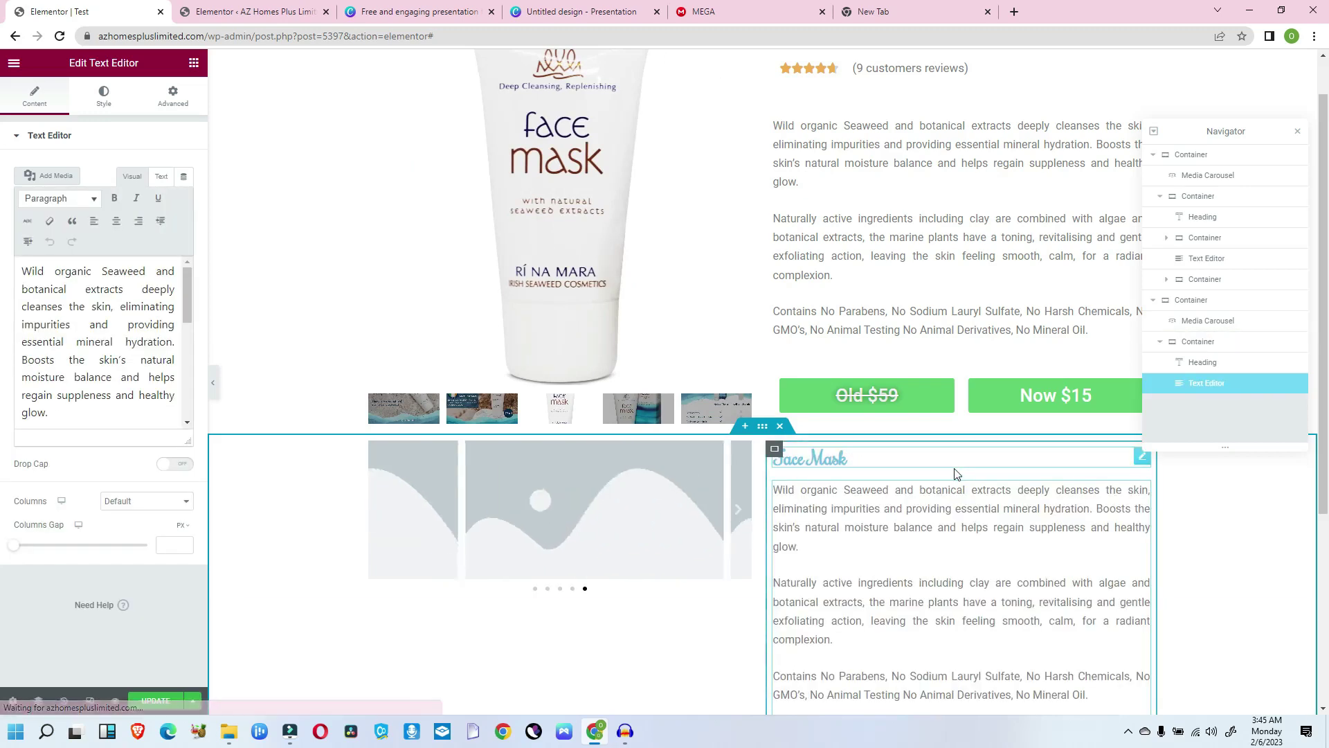
{"action": "left_click", "coordinate": [1299, 138]}
{"action": "left_click_drag", "start_coordinate": [1321, 124], "coordinate": [1308, 169]}
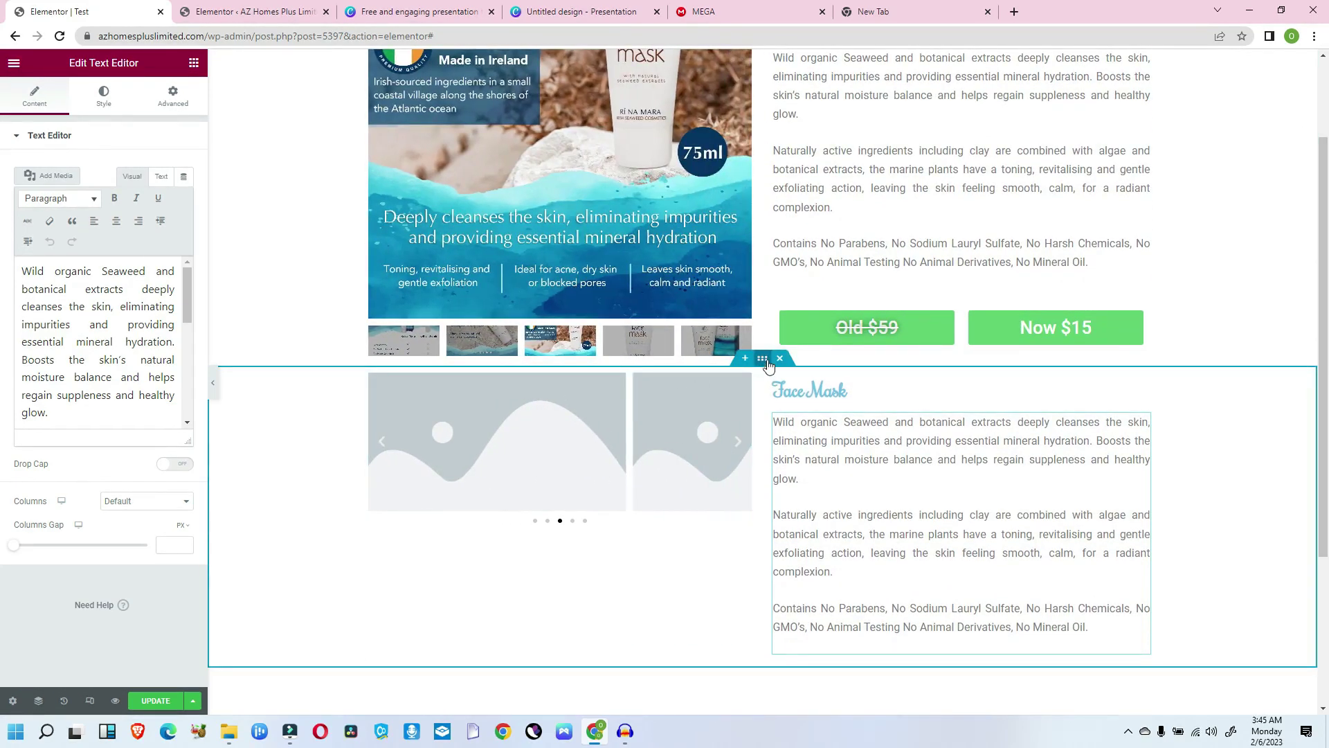
{"action": "left_click", "coordinate": [765, 362]}
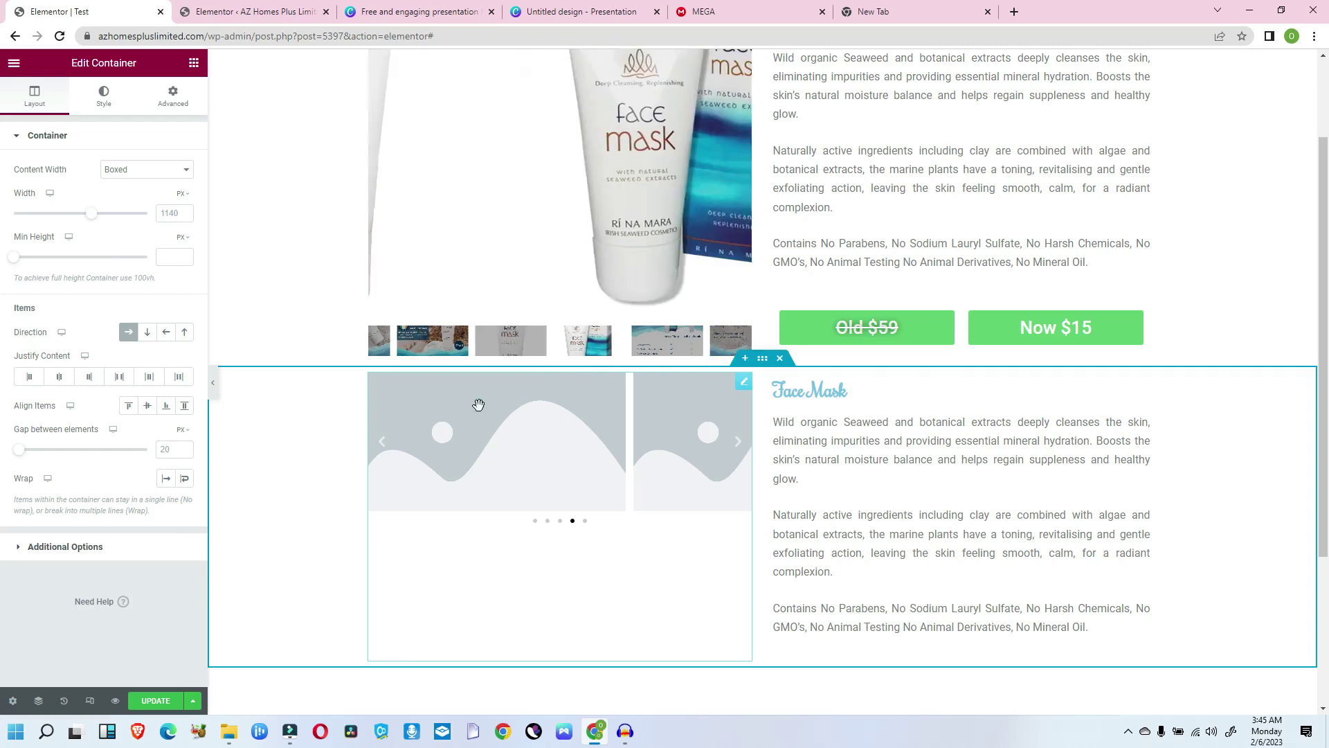
{"action": "left_click", "coordinate": [478, 404]}
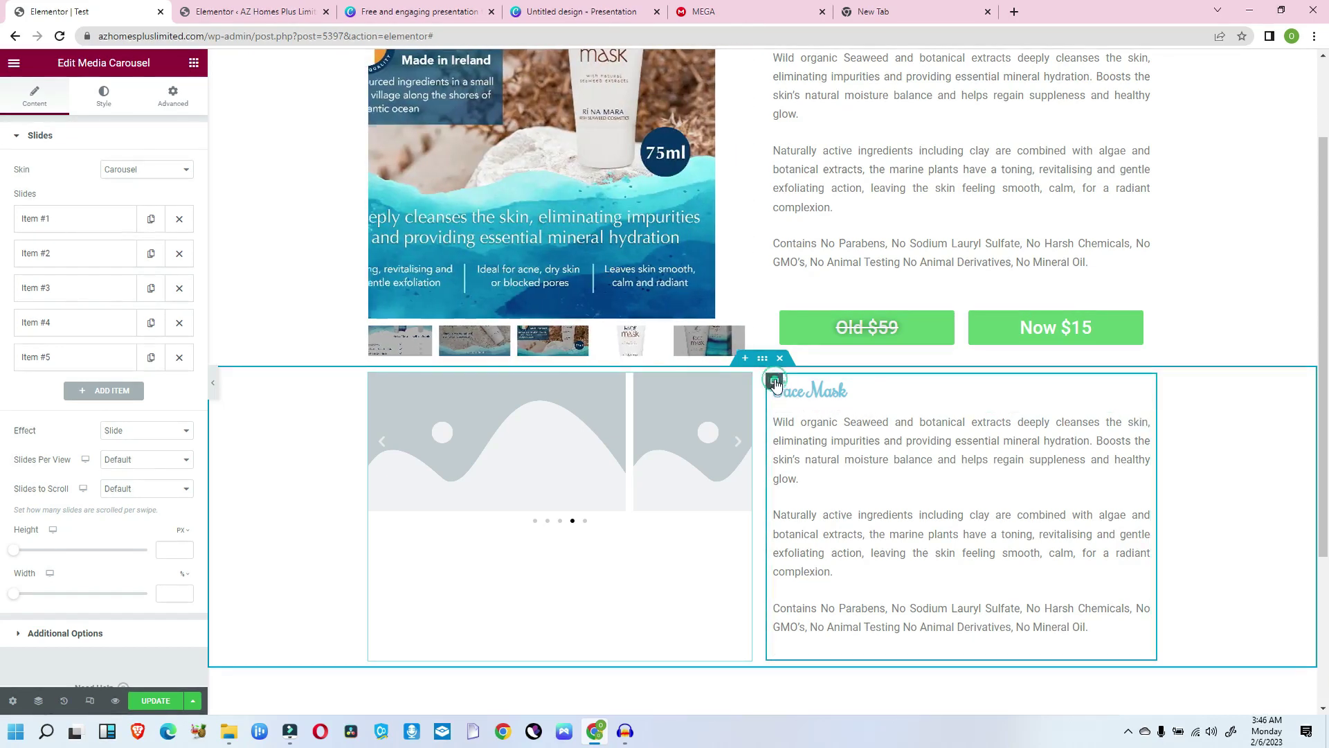
{"action": "left_click", "coordinate": [775, 382]}
{"action": "left_click", "coordinate": [820, 395]}
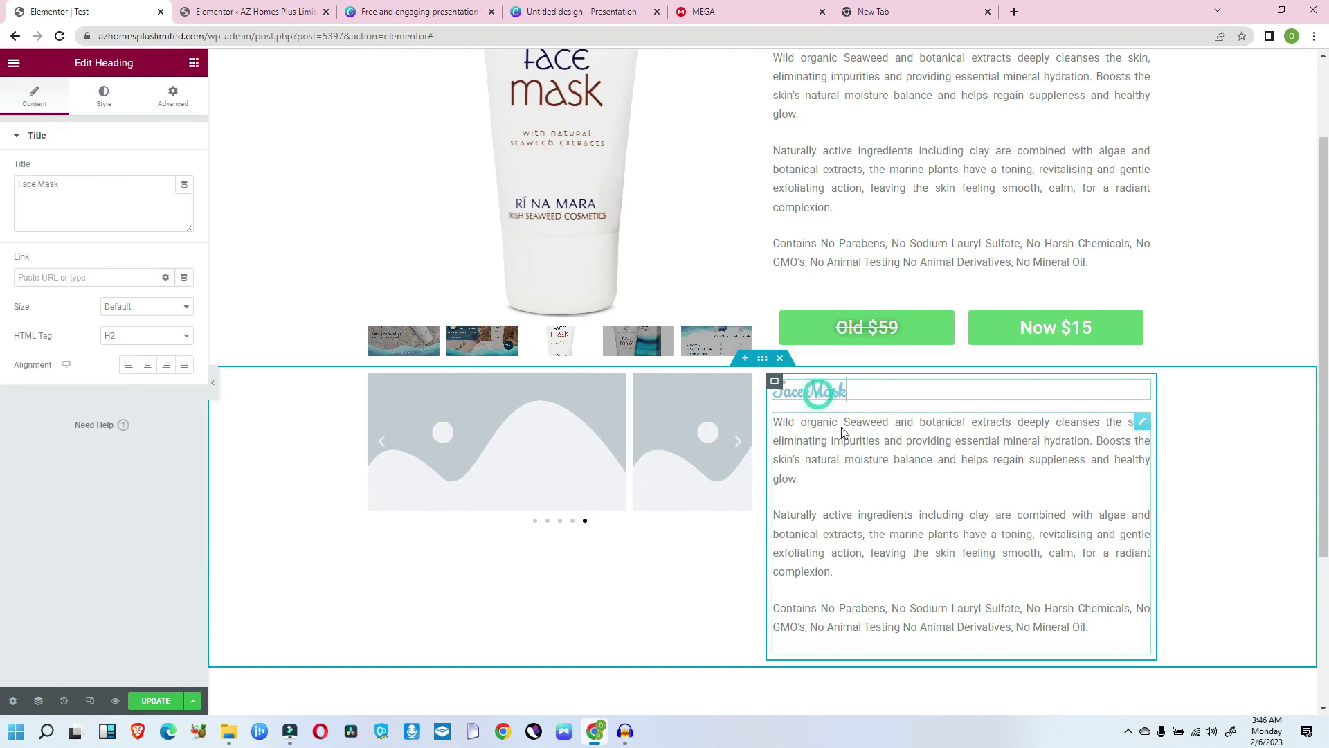
{"action": "left_click", "coordinate": [851, 445]}
{"action": "left_click", "coordinate": [831, 392]}
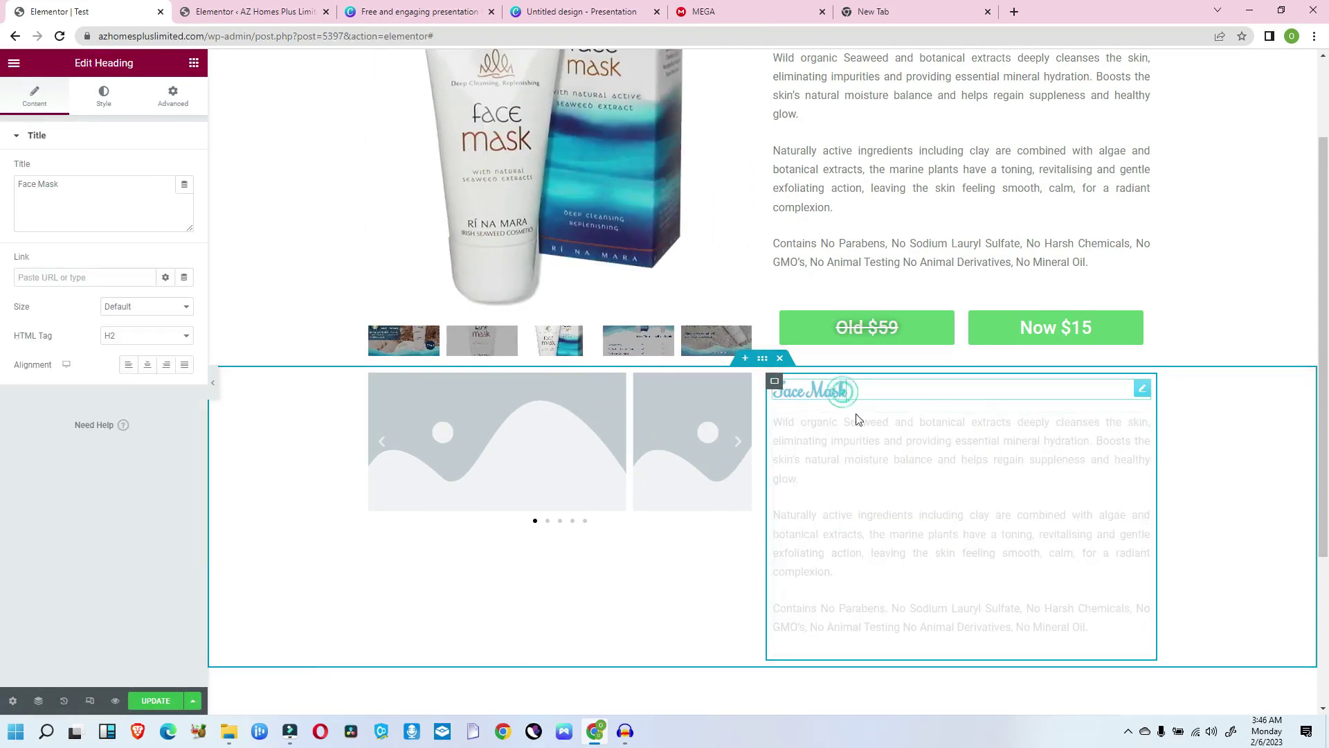
{"action": "left_click", "coordinate": [867, 450]}
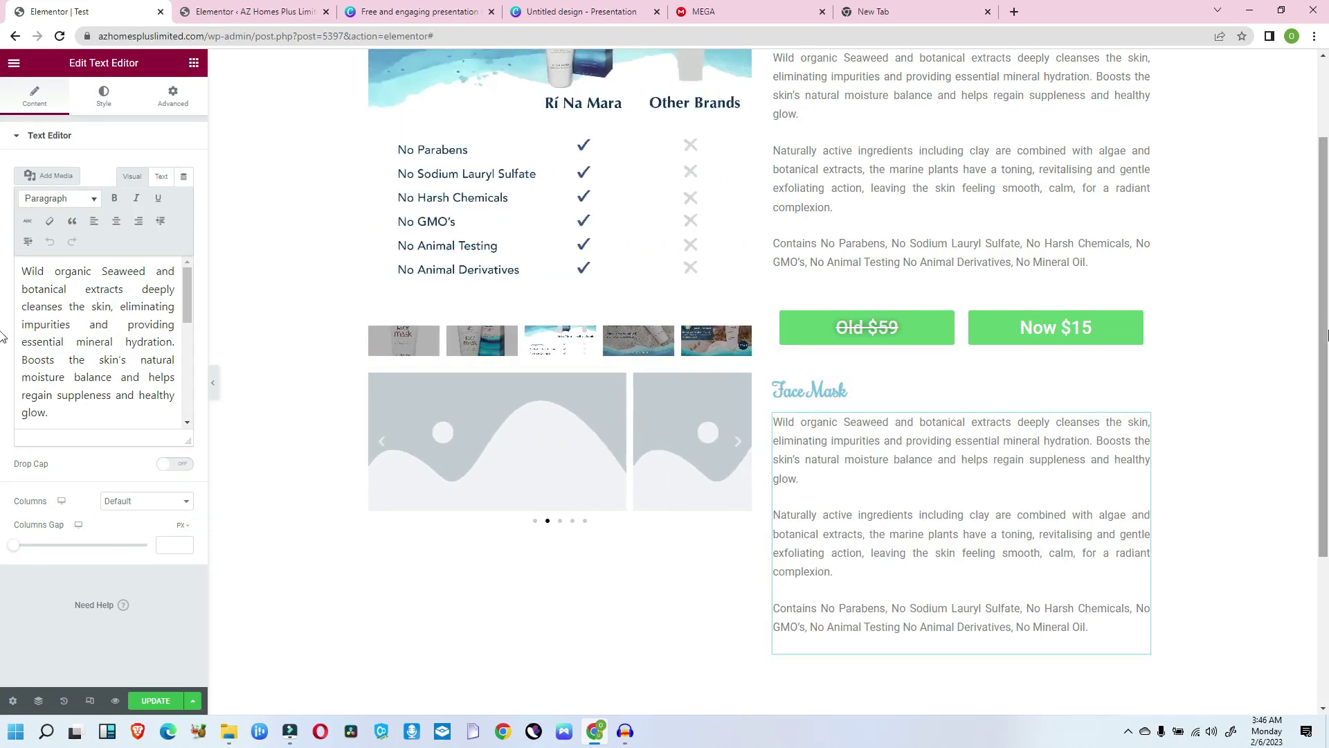
{"action": "scroll", "coordinate": [1326, 341], "scroll_direction": "up", "scroll_amount": 2}
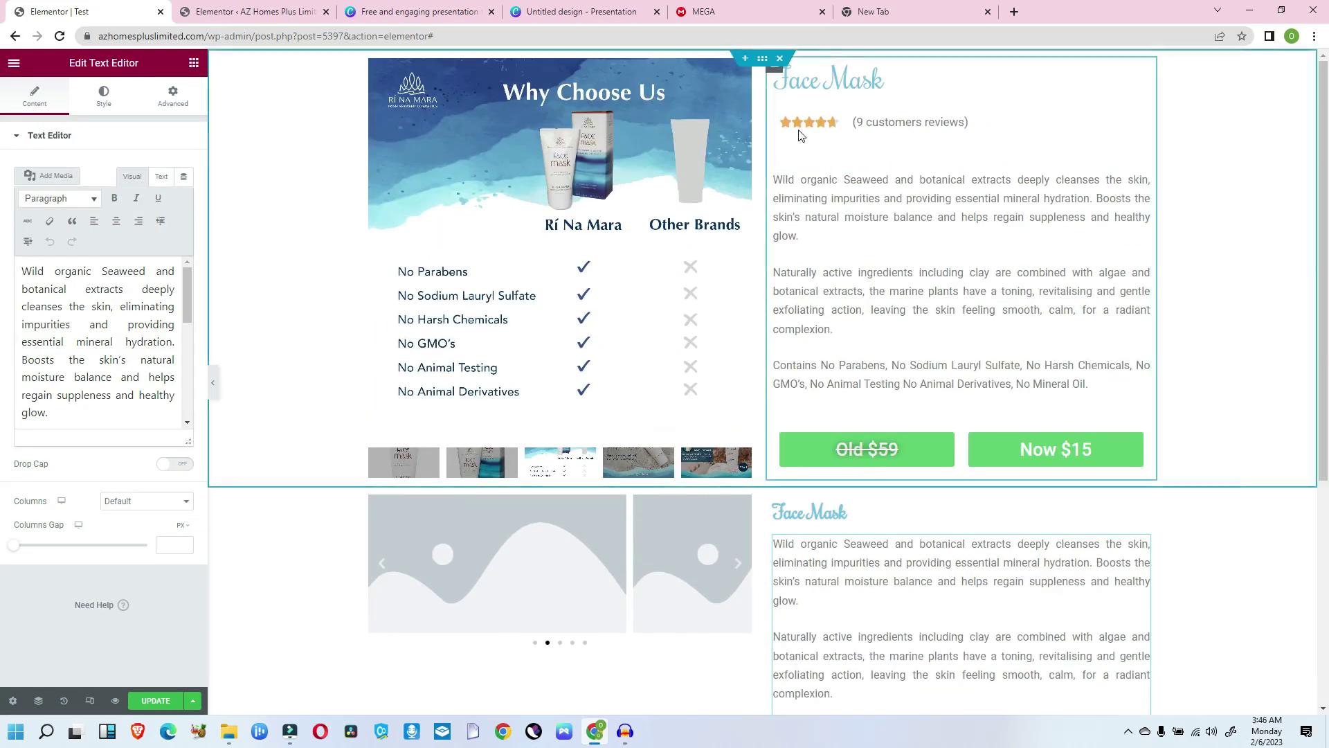
Add a 4.6 Star Rating under the lower Face Mask heading, plus a text block beneath it.
{"action": "left_click", "coordinate": [805, 129]}
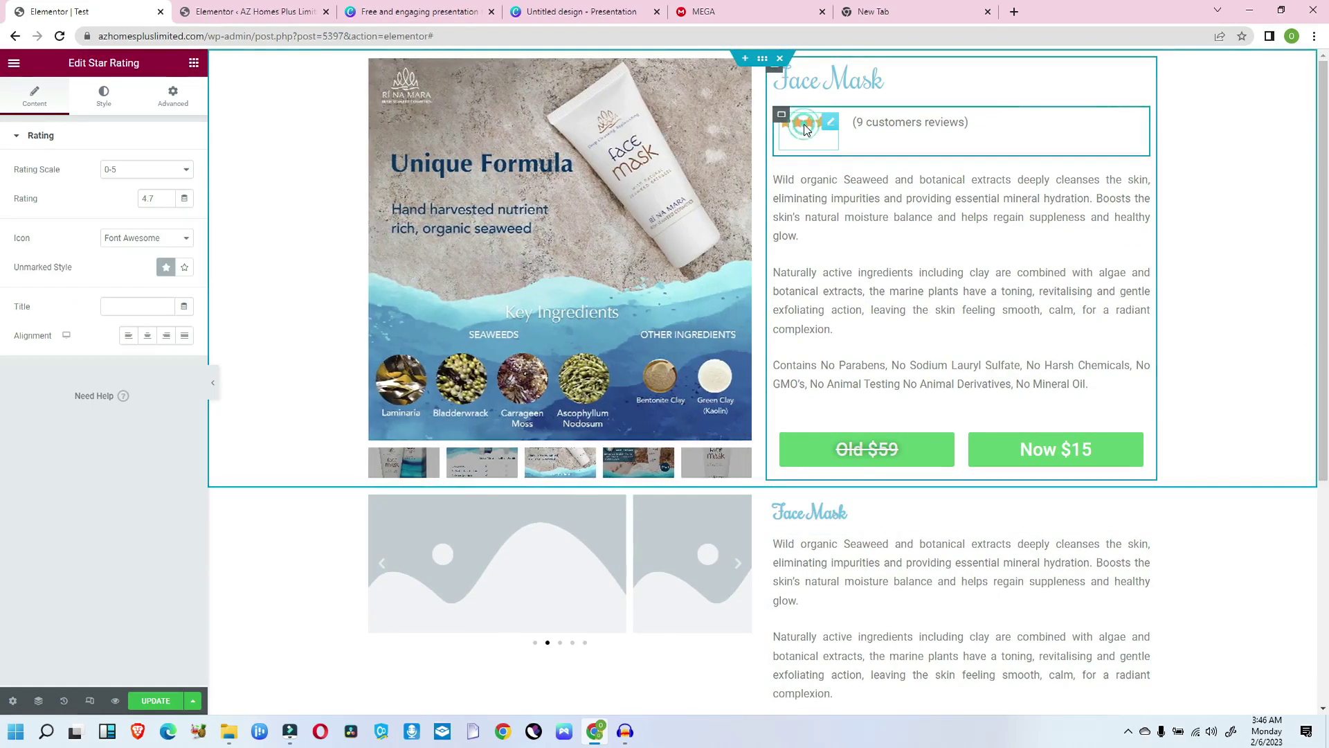
{"action": "left_click", "coordinate": [194, 67]}
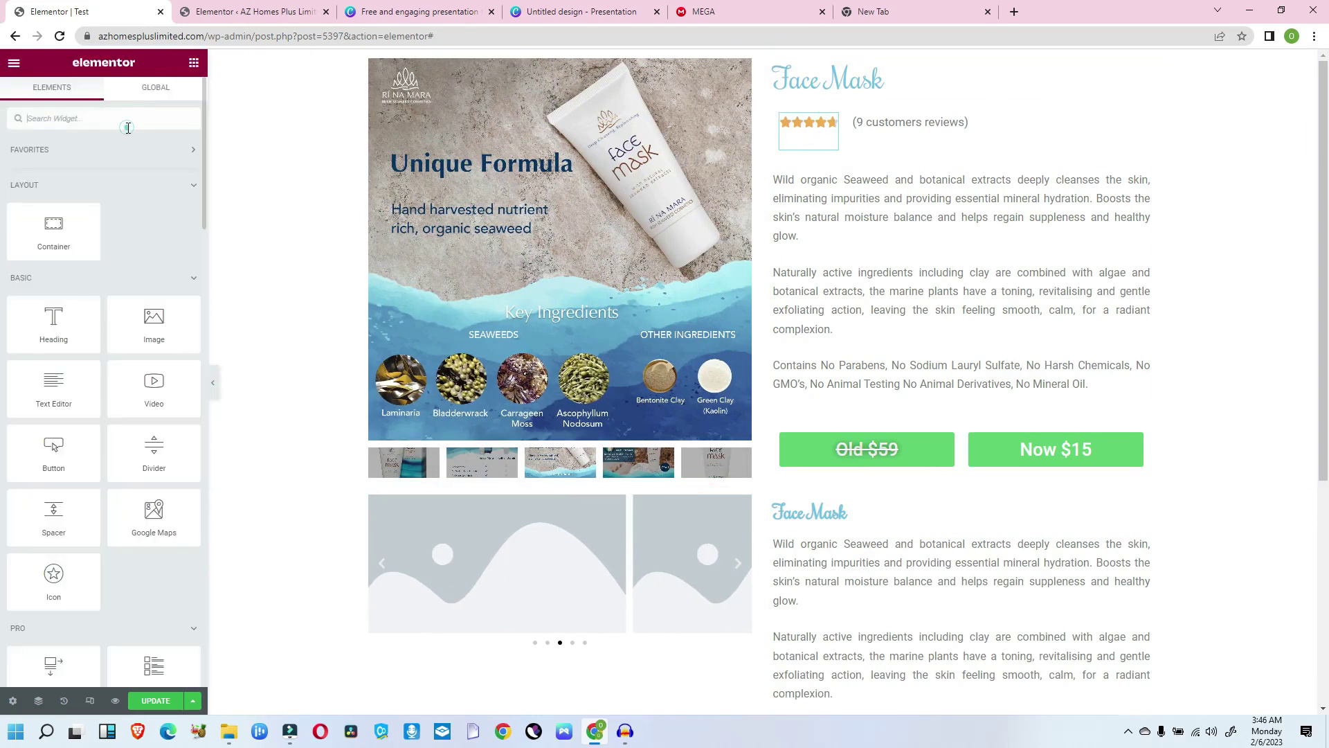
{"action": "type", "text": "rev"}
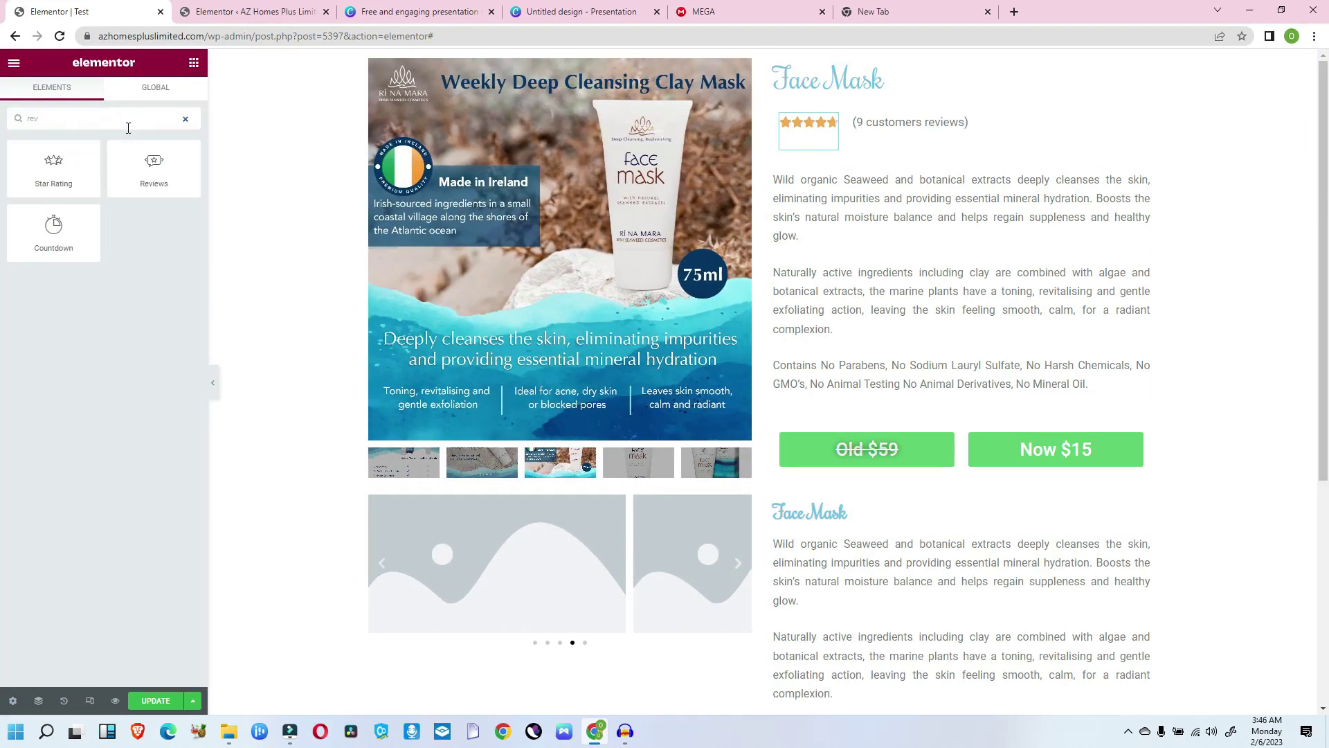
{"action": "left_click_drag", "start_coordinate": [299, 239], "coordinate": [844, 523]}
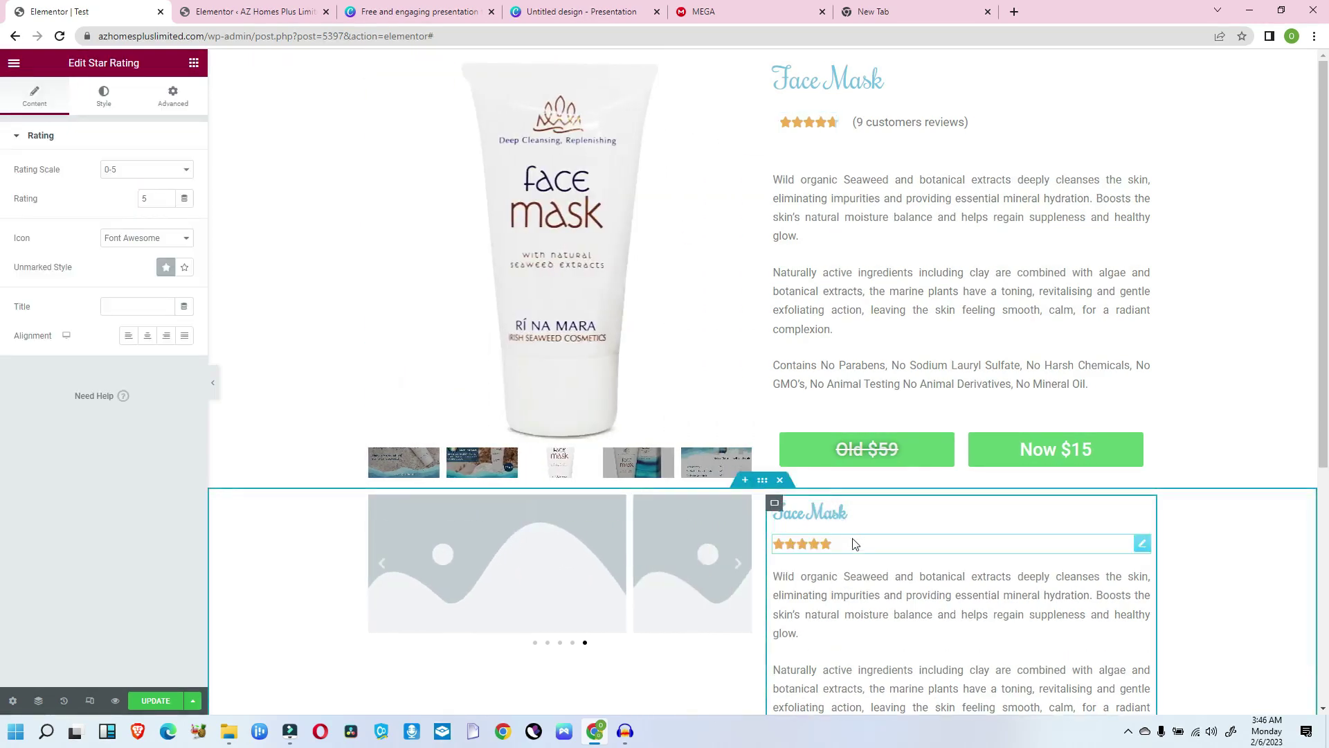
{"action": "left_click", "coordinate": [166, 203]}
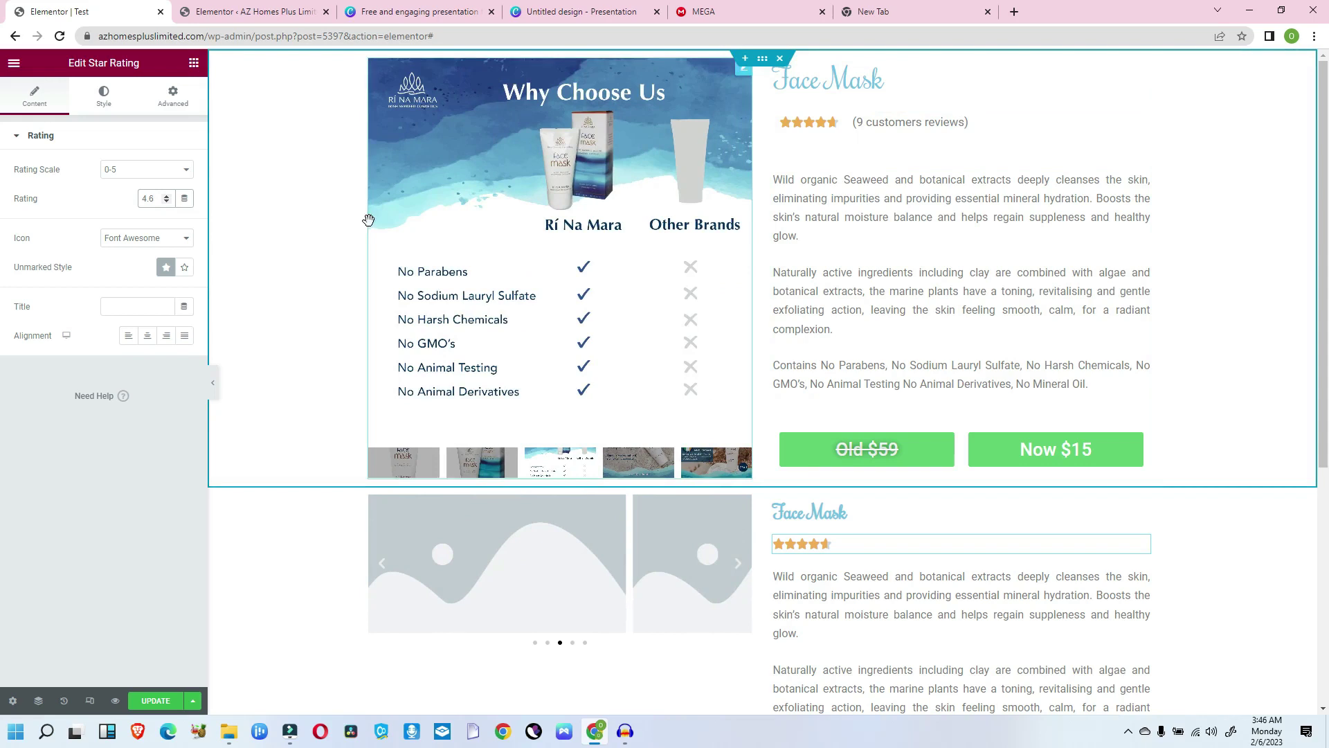
{"action": "left_click", "coordinate": [194, 66]}
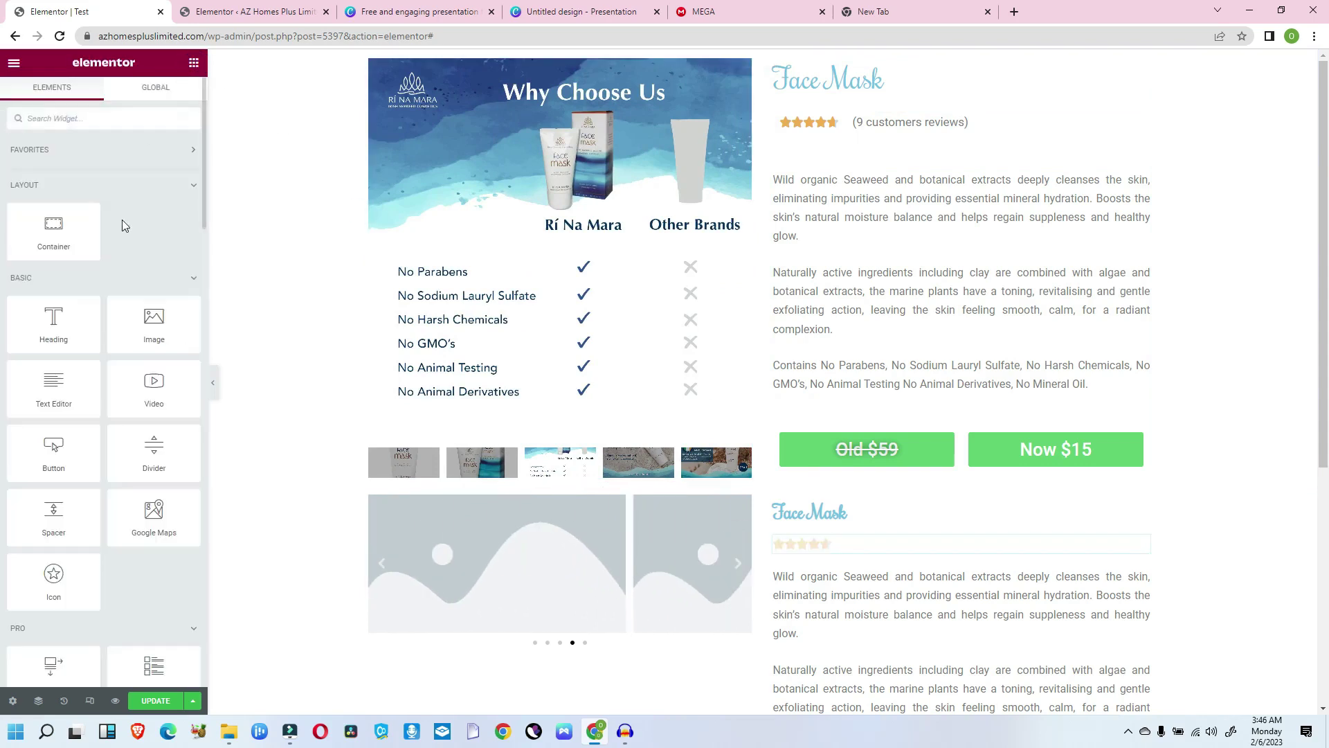
{"action": "left_click_drag", "start_coordinate": [62, 400], "coordinate": [876, 554]}
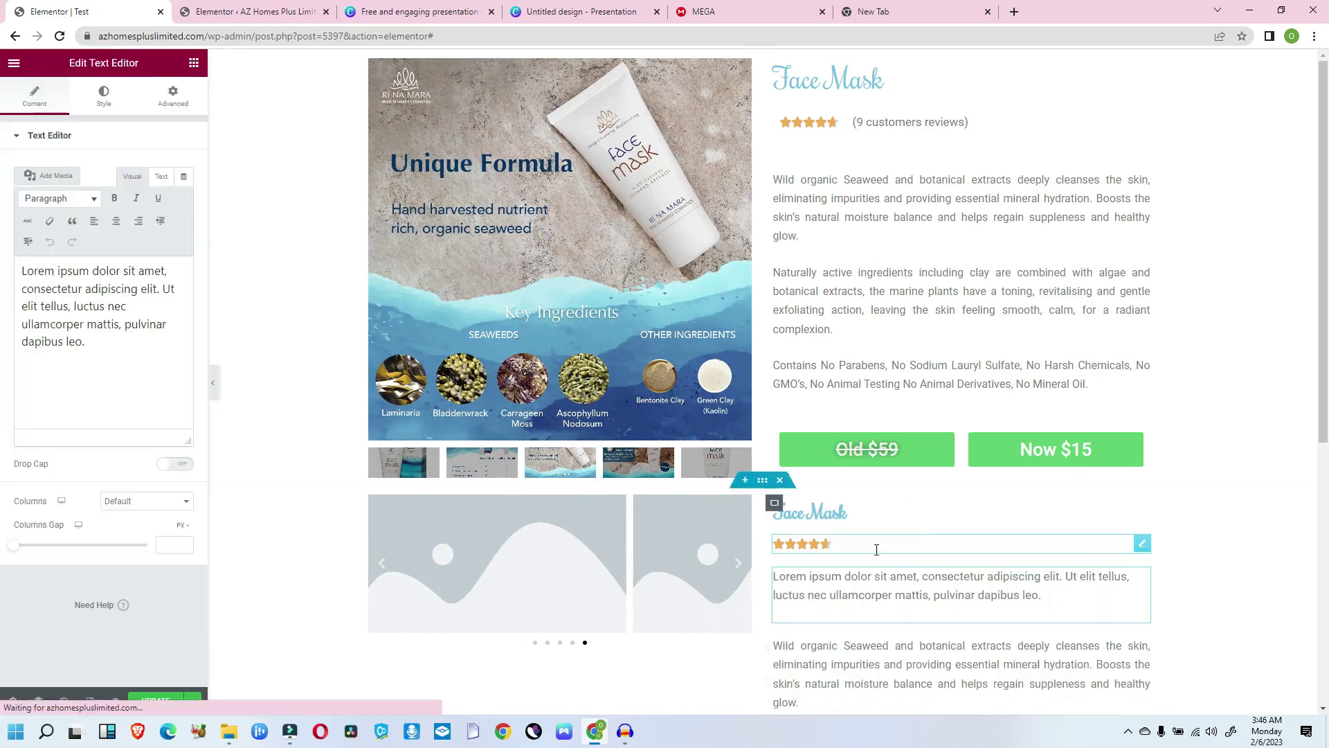
Replace the new text block's placeholder with '(9 customers reviews)'.
{"action": "left_click", "coordinate": [858, 584]}
{"action": "triple_click", "coordinate": [102, 366]}
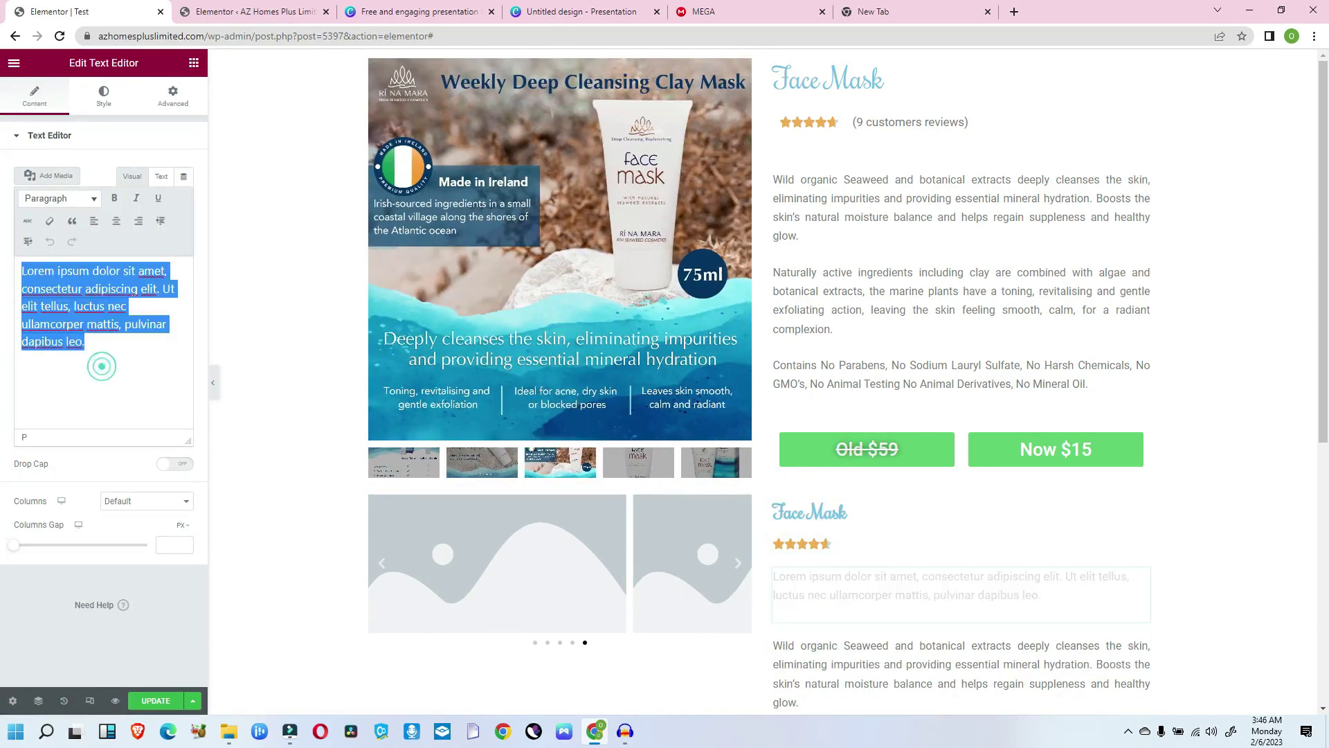
{"action": "type", "text": "(9 c"}
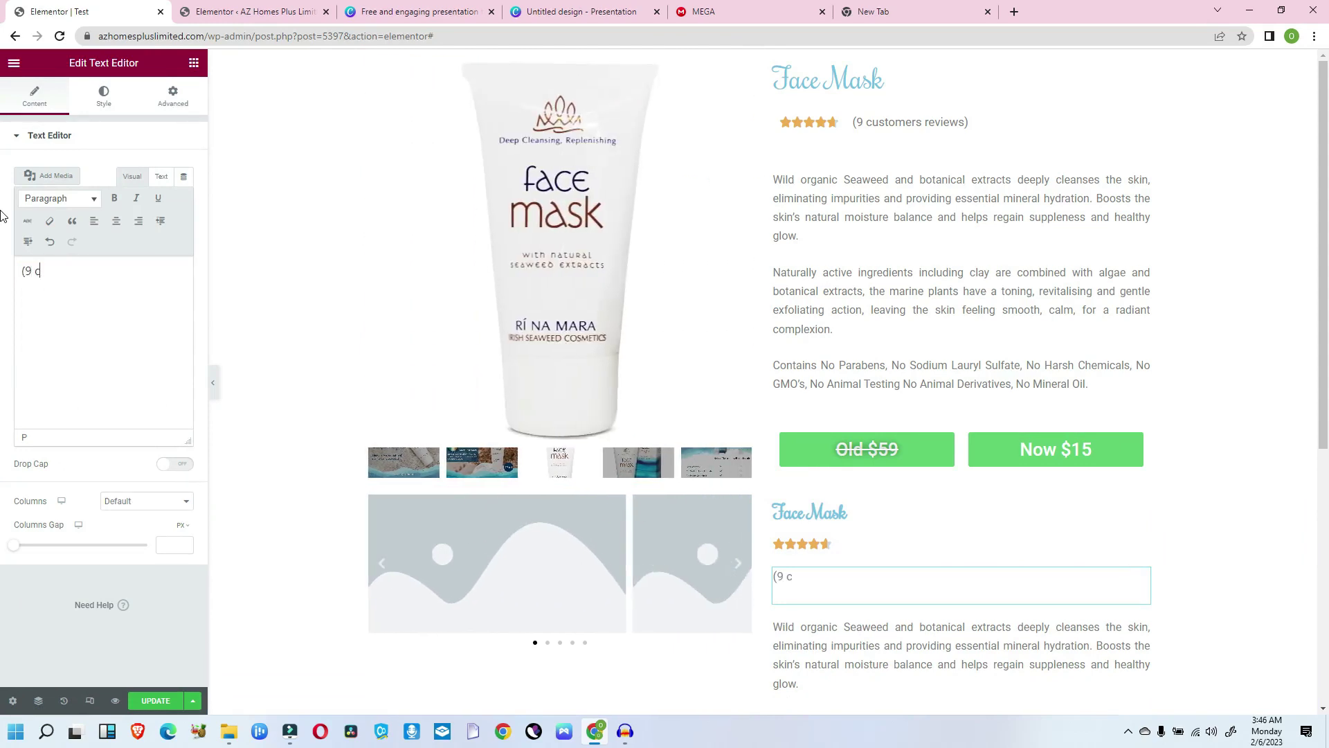
{"action": "type", "text": "uster"}
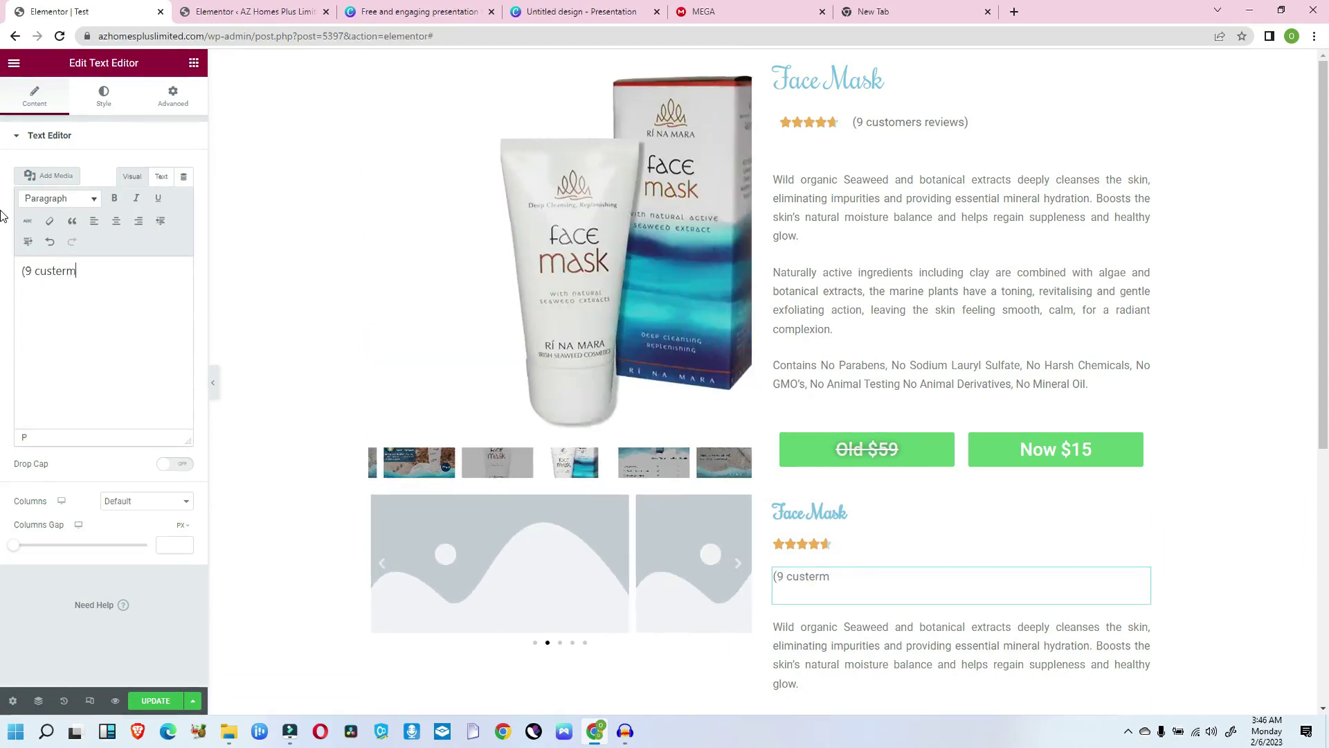
{"action": "type", "text": "m"}
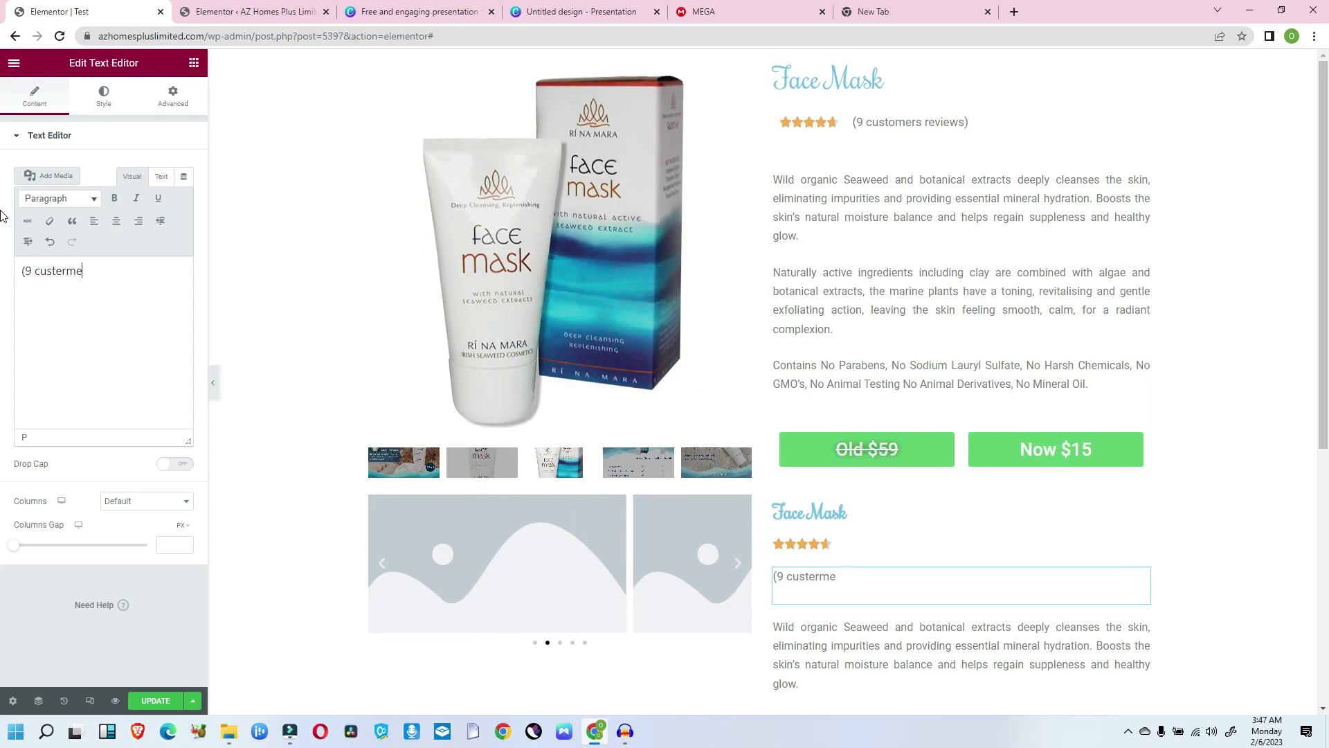
{"action": "key", "text": "BackSpace"}
{"action": "key", "text": "BackSpace"}
{"action": "key", "text": "BackSpace"}
{"action": "key", "text": "BackSpace"}
{"action": "key", "text": "BackSpace"}
{"action": "key", "text": "BackSpace"}
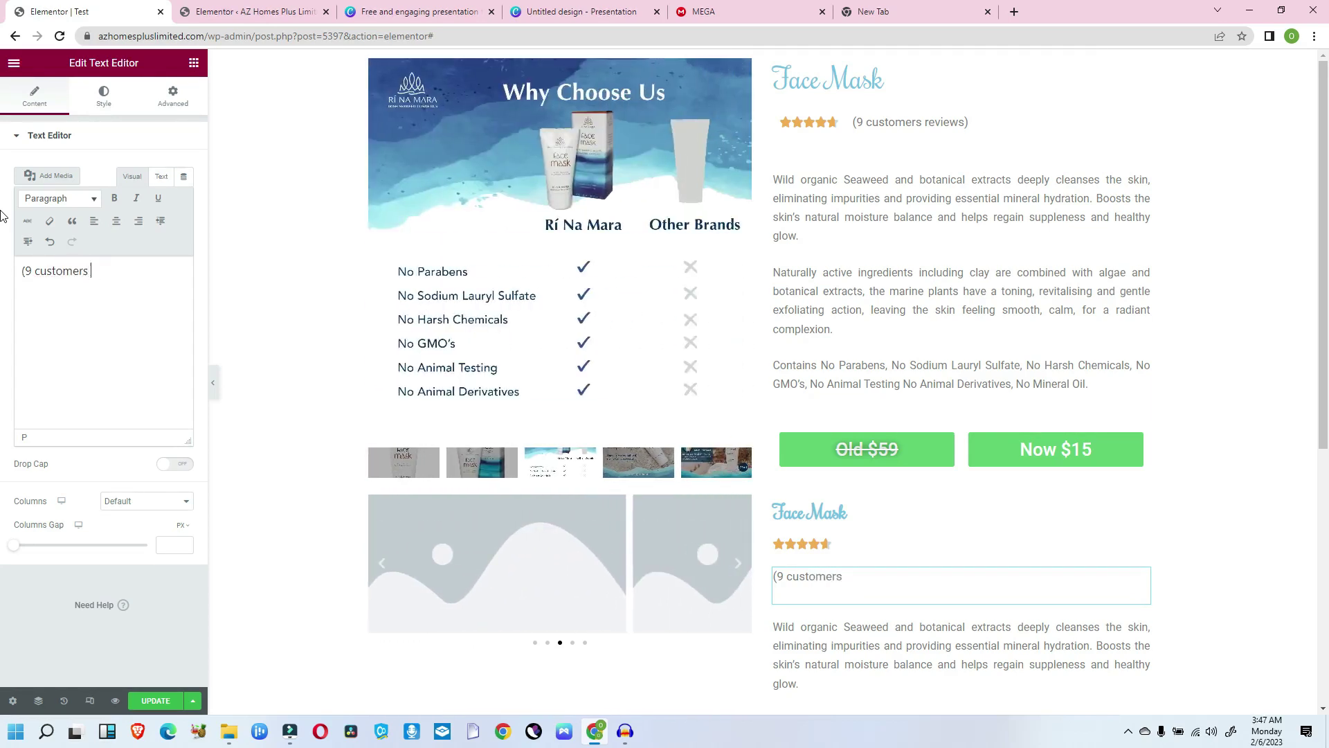
{"action": "type", "text": "eviews"}
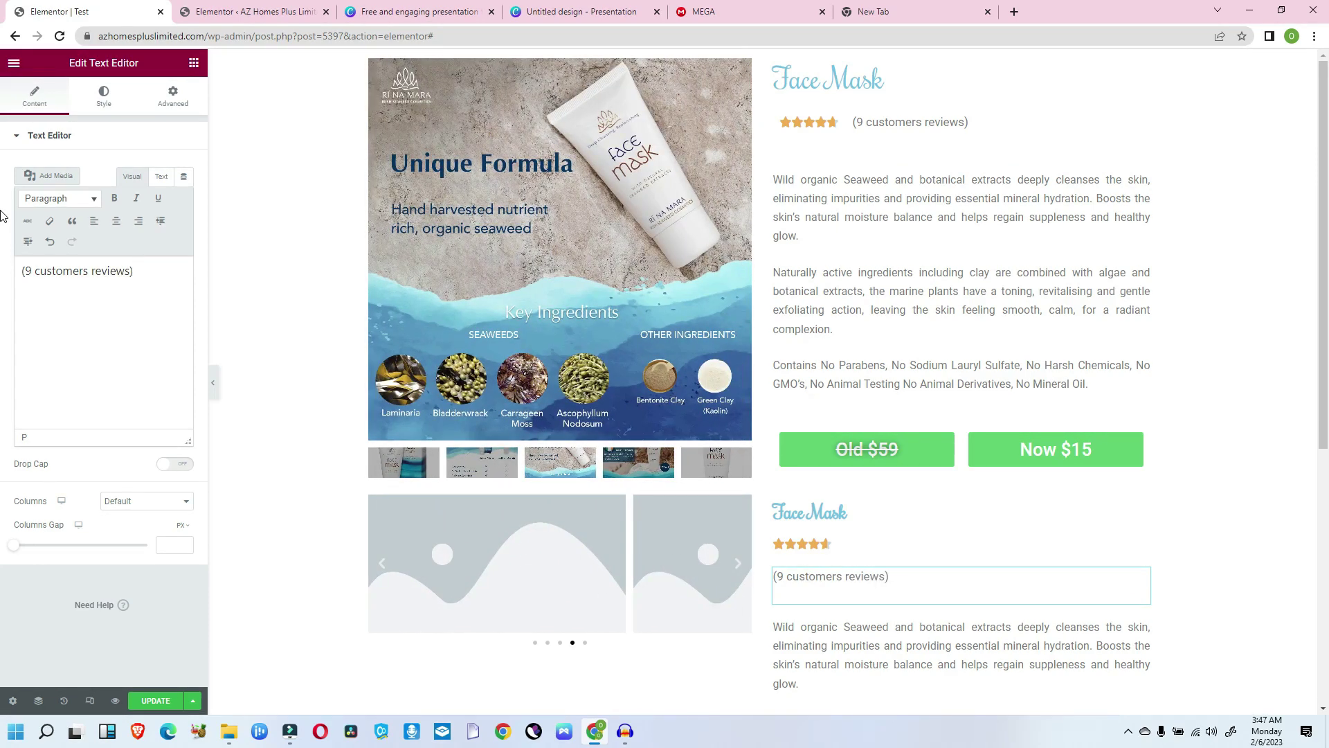
{"action": "left_click", "coordinate": [880, 530]}
Select the star rating, then the second Face Mask column container to edit its layout.
{"action": "left_click", "coordinate": [826, 582]}
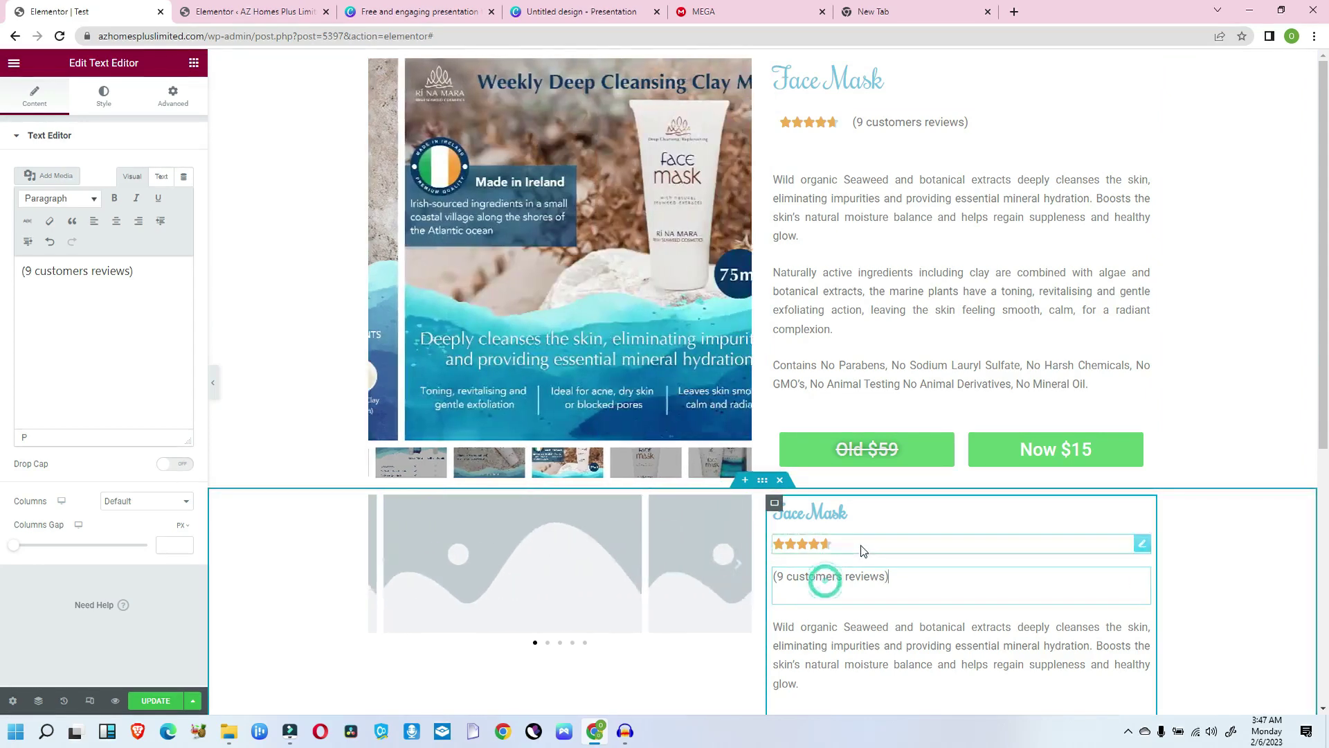
{"action": "left_click", "coordinate": [862, 548]}
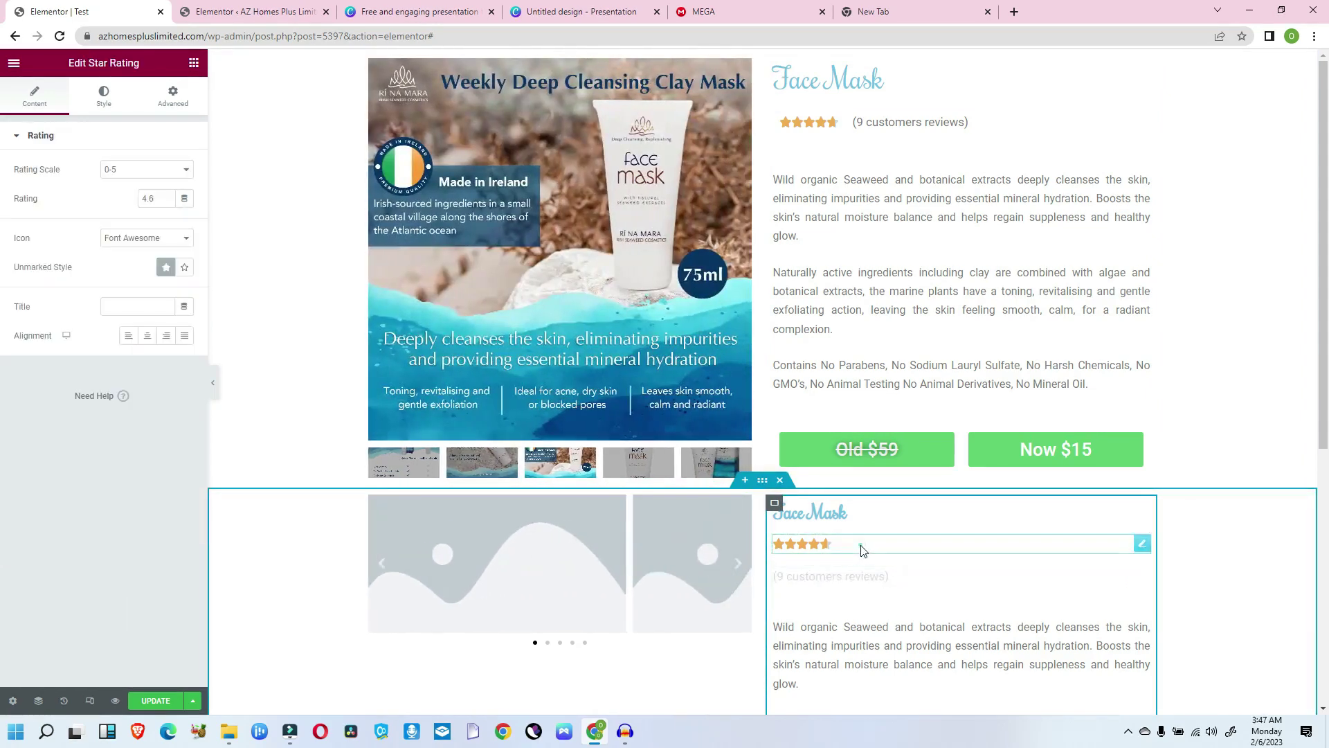
{"action": "left_click", "coordinate": [775, 504]}
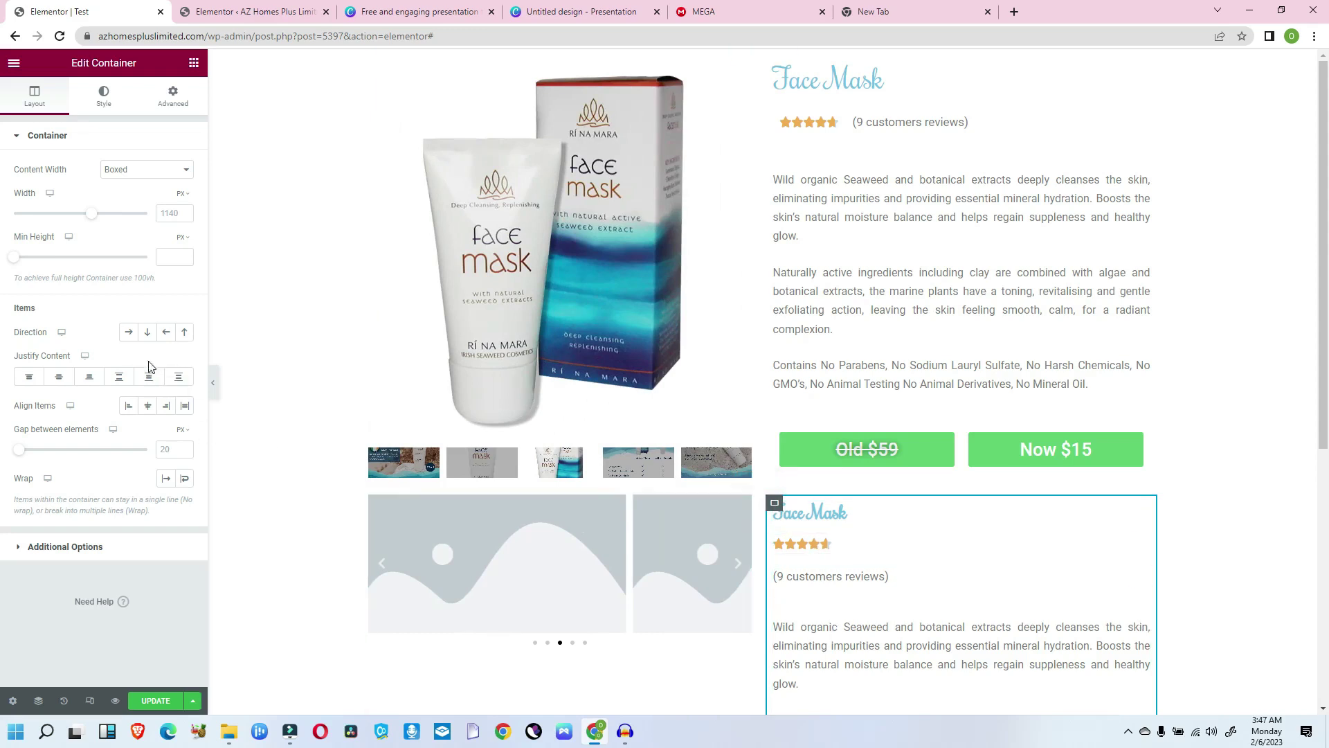
{"action": "left_click", "coordinate": [130, 333]}
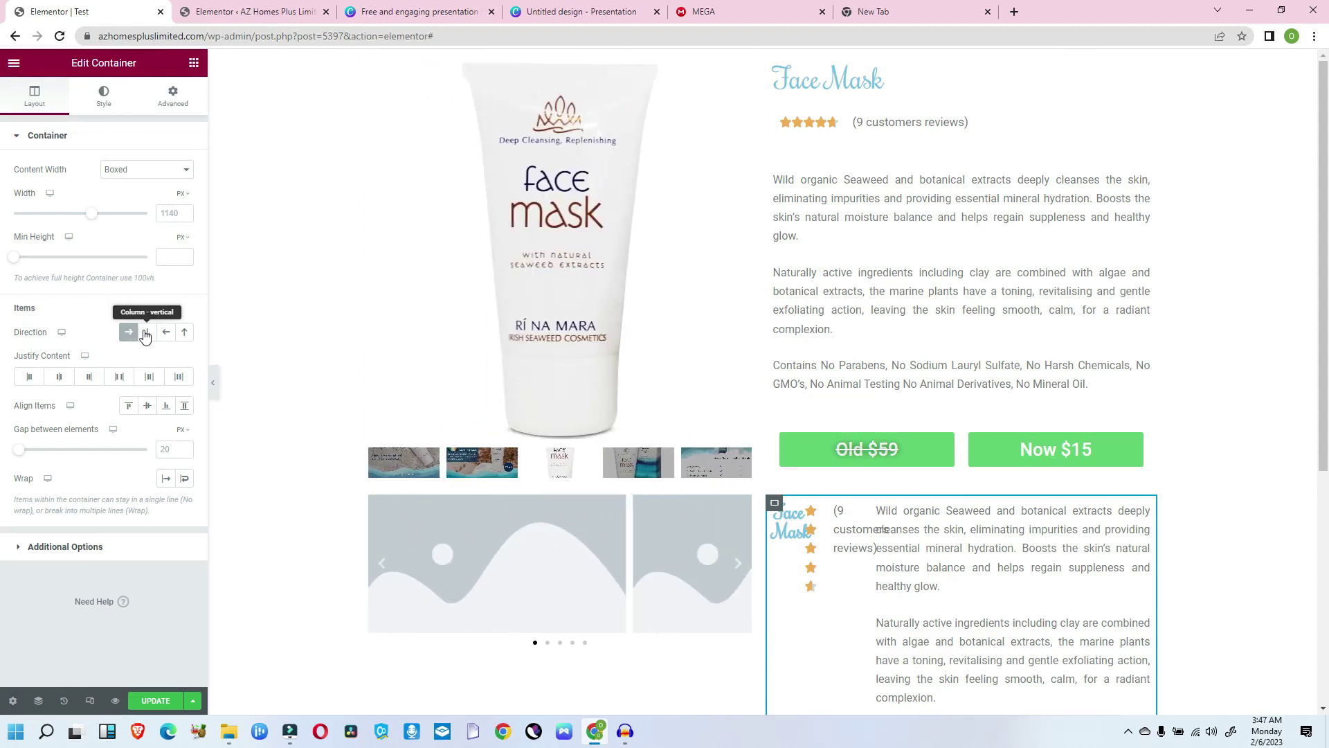
{"action": "left_click", "coordinate": [144, 333]}
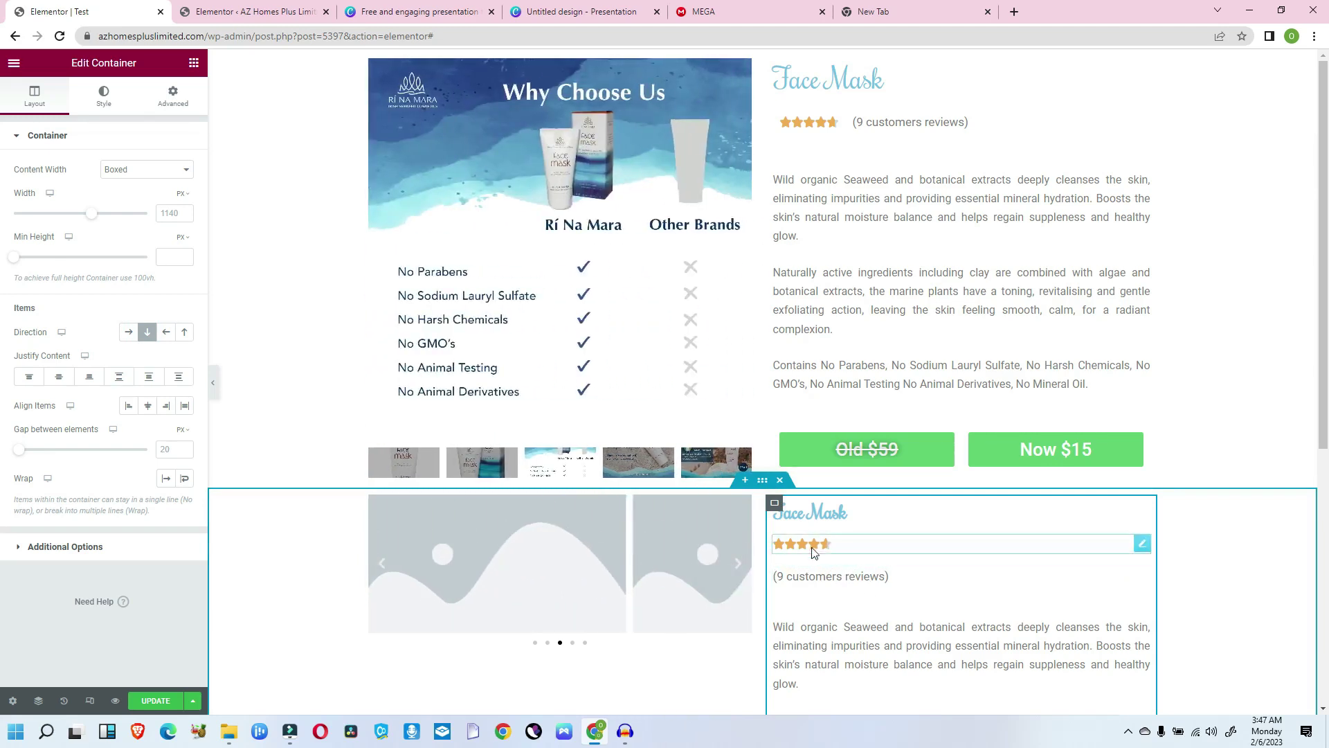
Add a container beneath the second Face Mask heading and move the star rating into it.
{"action": "left_click", "coordinate": [194, 65]}
{"action": "left_click_drag", "start_coordinate": [52, 221], "coordinate": [842, 524]}
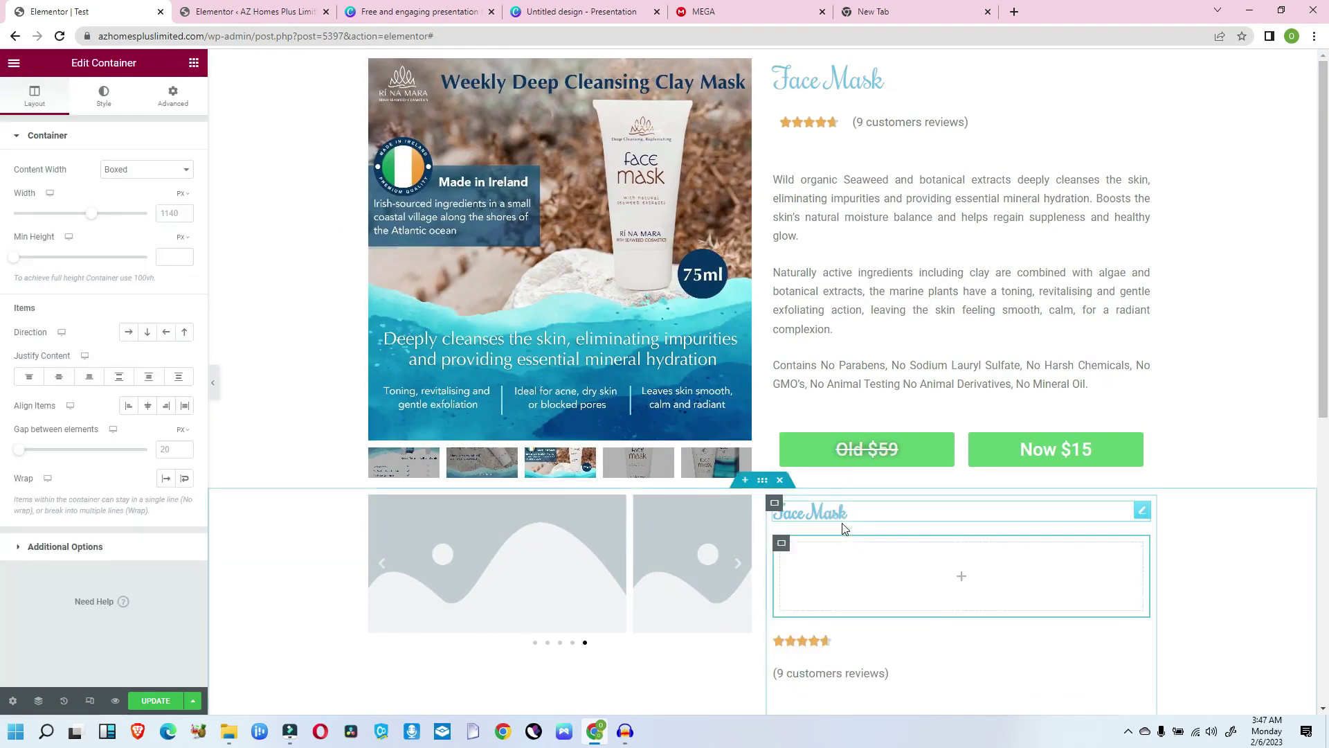
{"action": "left_click_drag", "start_coordinate": [817, 644], "coordinate": [849, 559]}
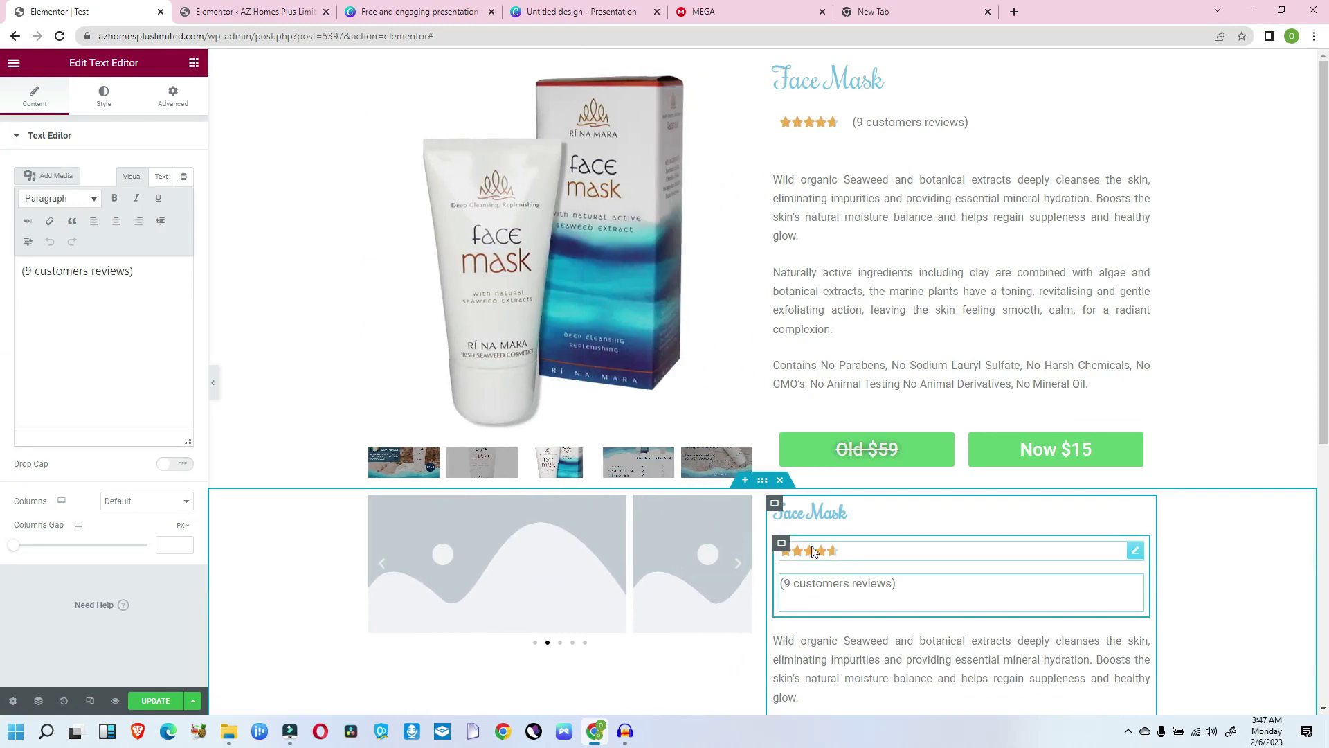
{"action": "left_click", "coordinate": [762, 481]}
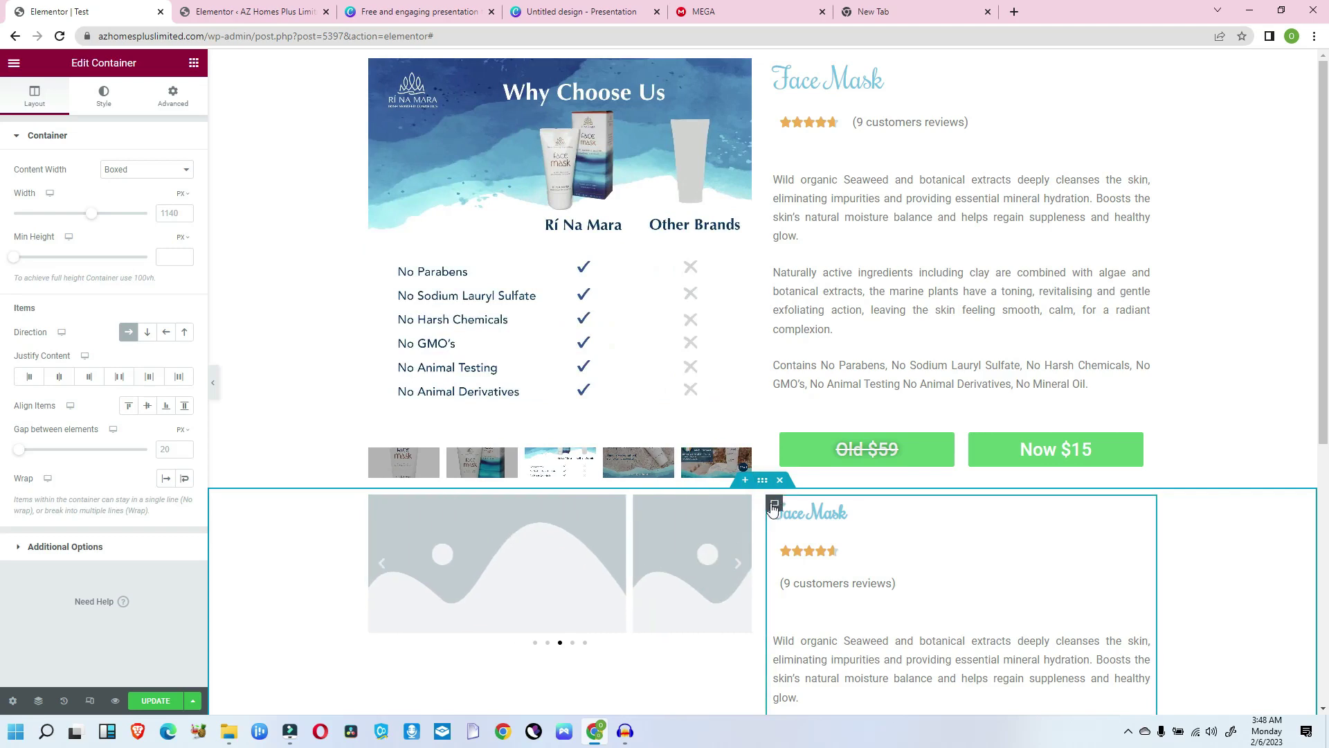
{"action": "left_click", "coordinate": [774, 506]}
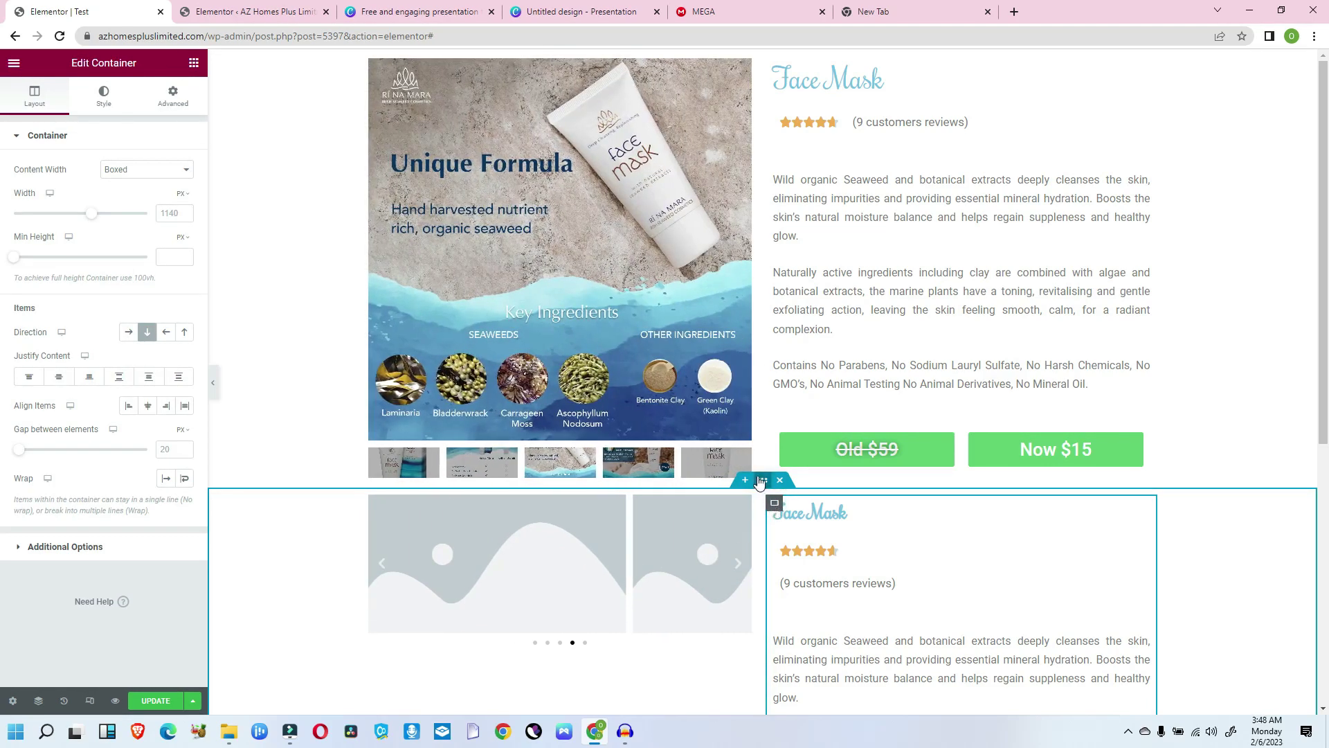
Set the stars-and-reviews container to Row direction, with Justify Content ending on Start.
{"action": "left_click", "coordinate": [781, 545]}
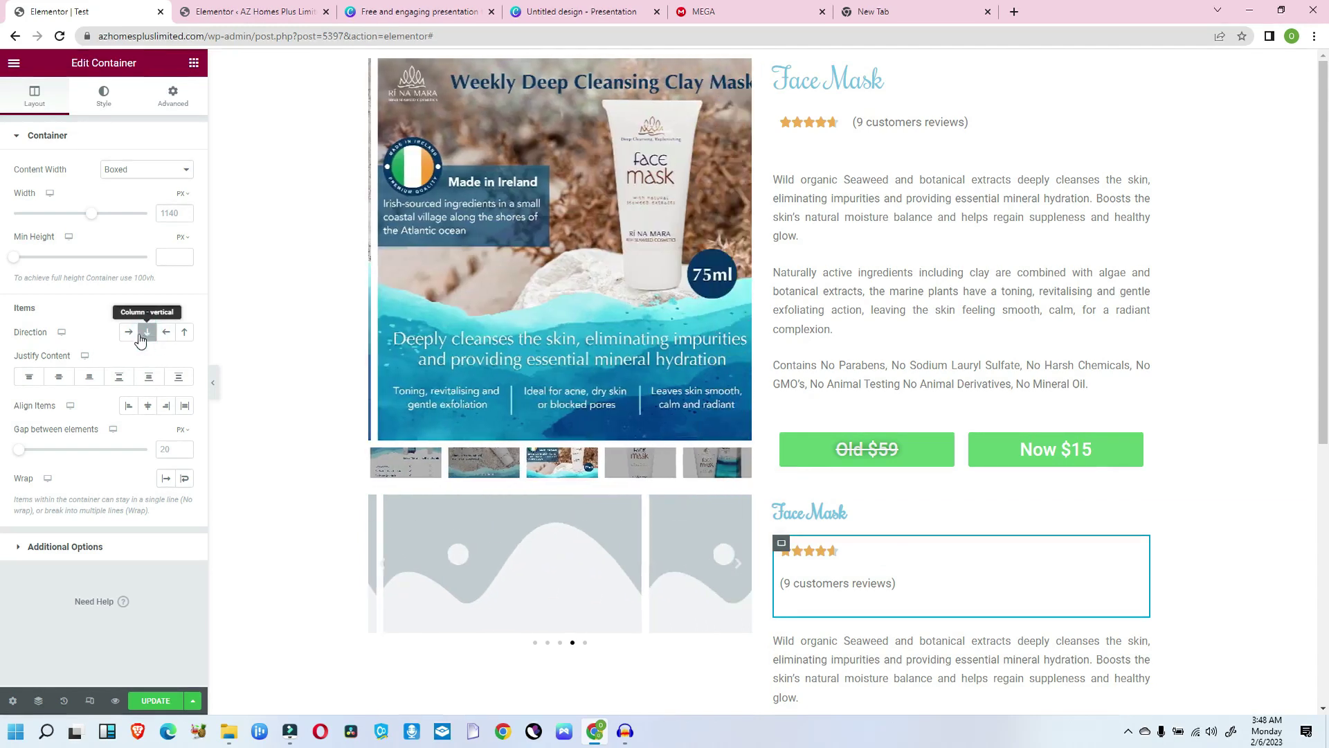
{"action": "left_click", "coordinate": [127, 336]}
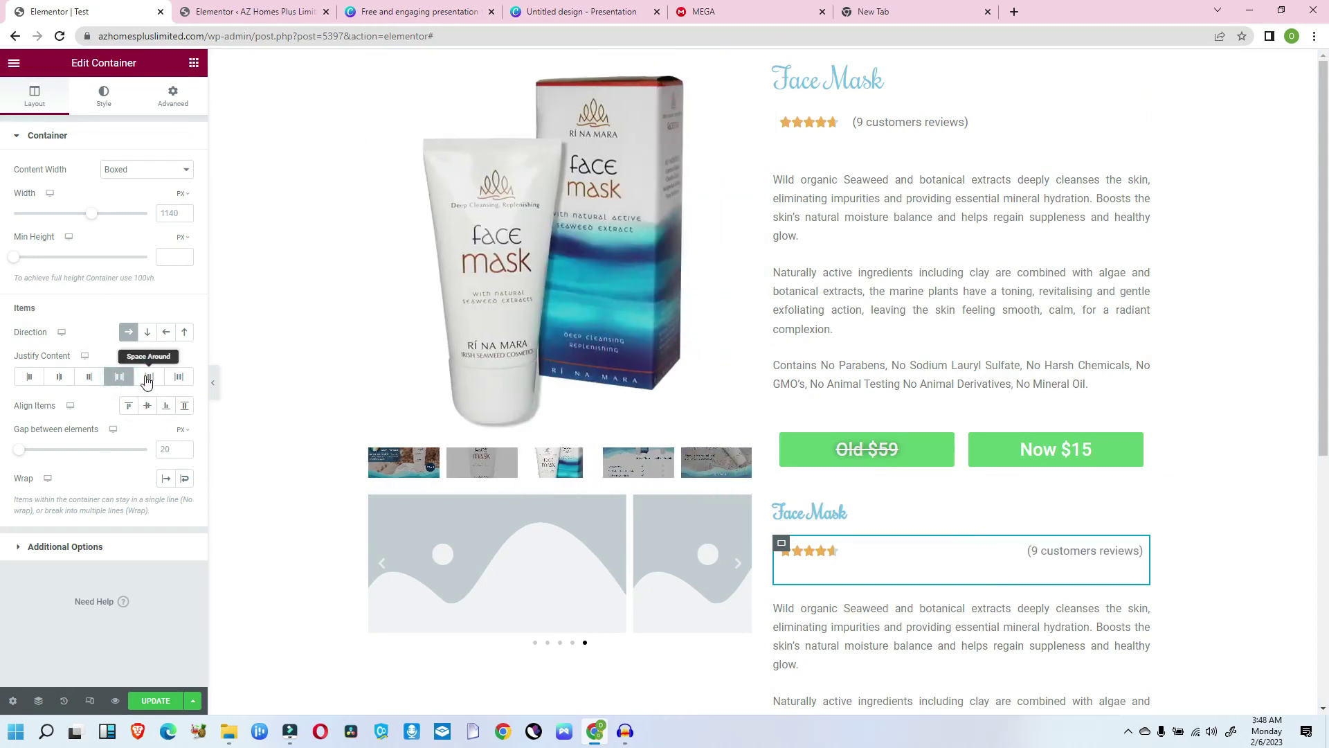
{"action": "left_click", "coordinate": [149, 376]}
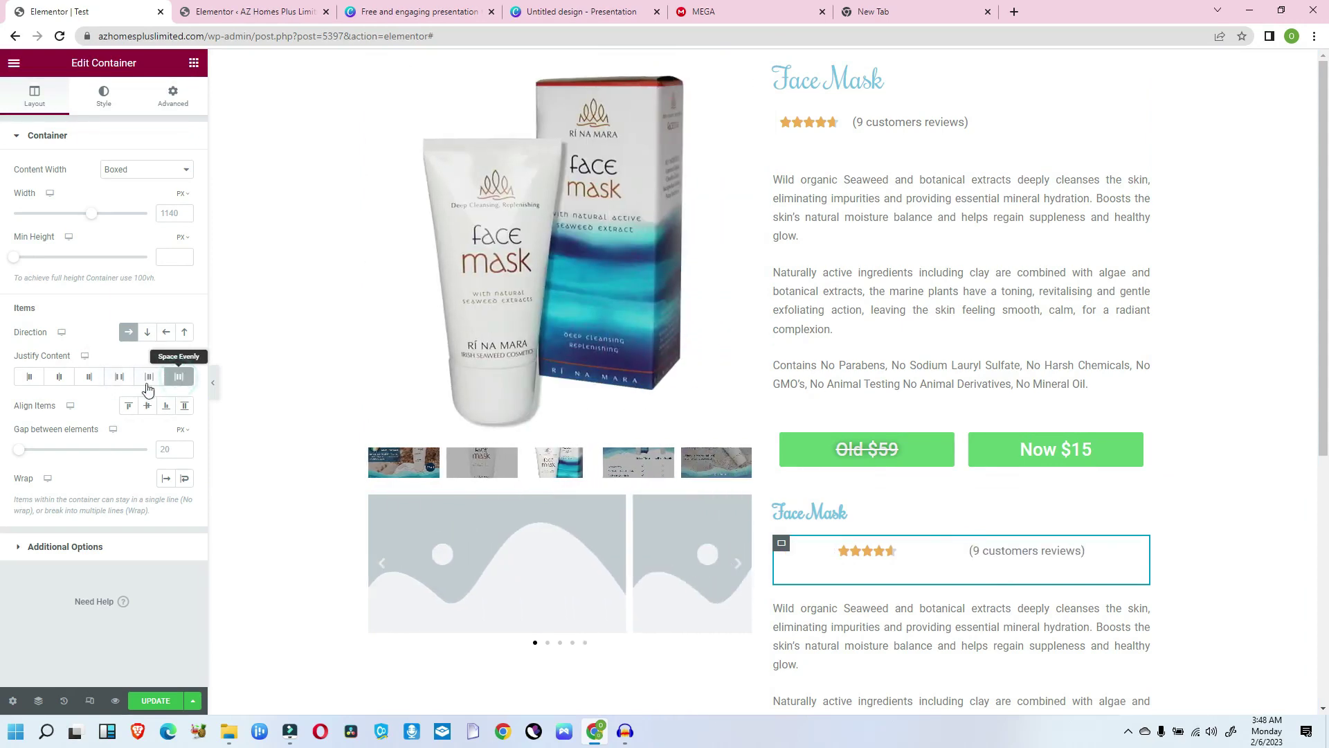
{"action": "left_click", "coordinate": [82, 379]}
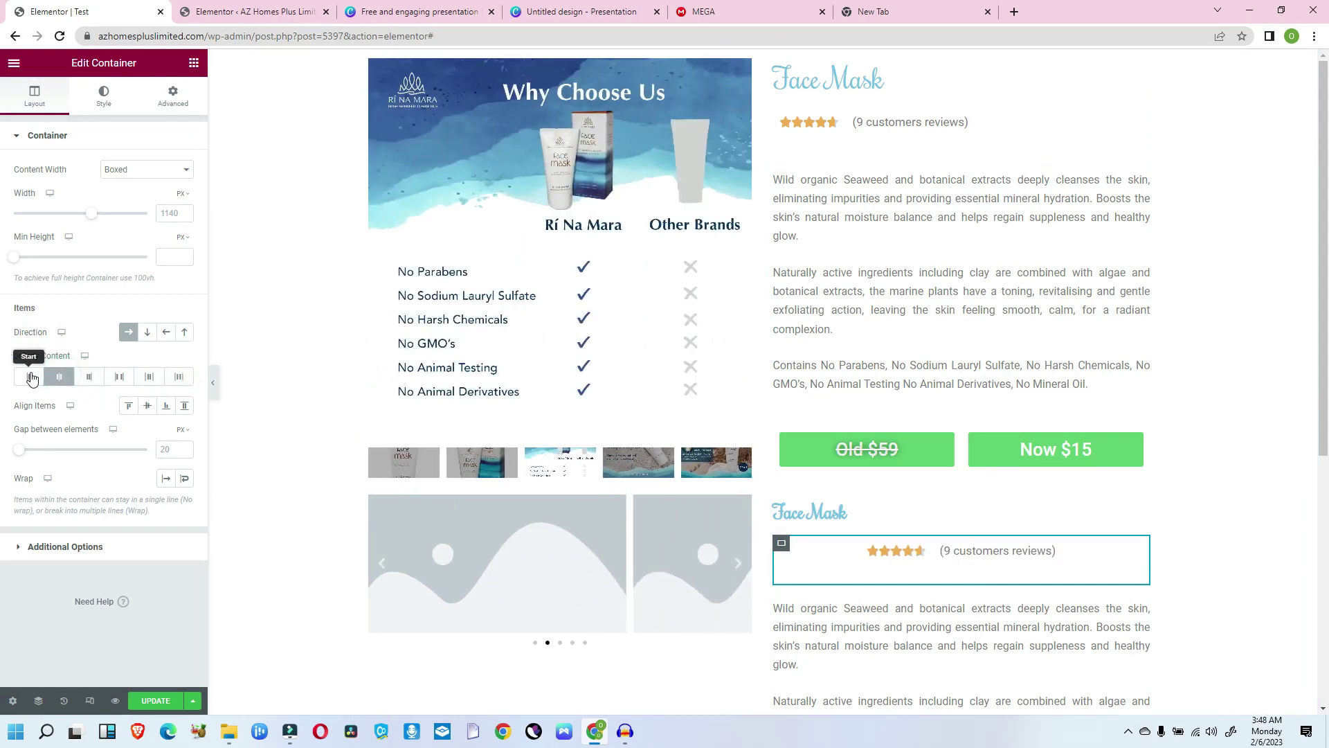
{"action": "left_click", "coordinate": [30, 377]}
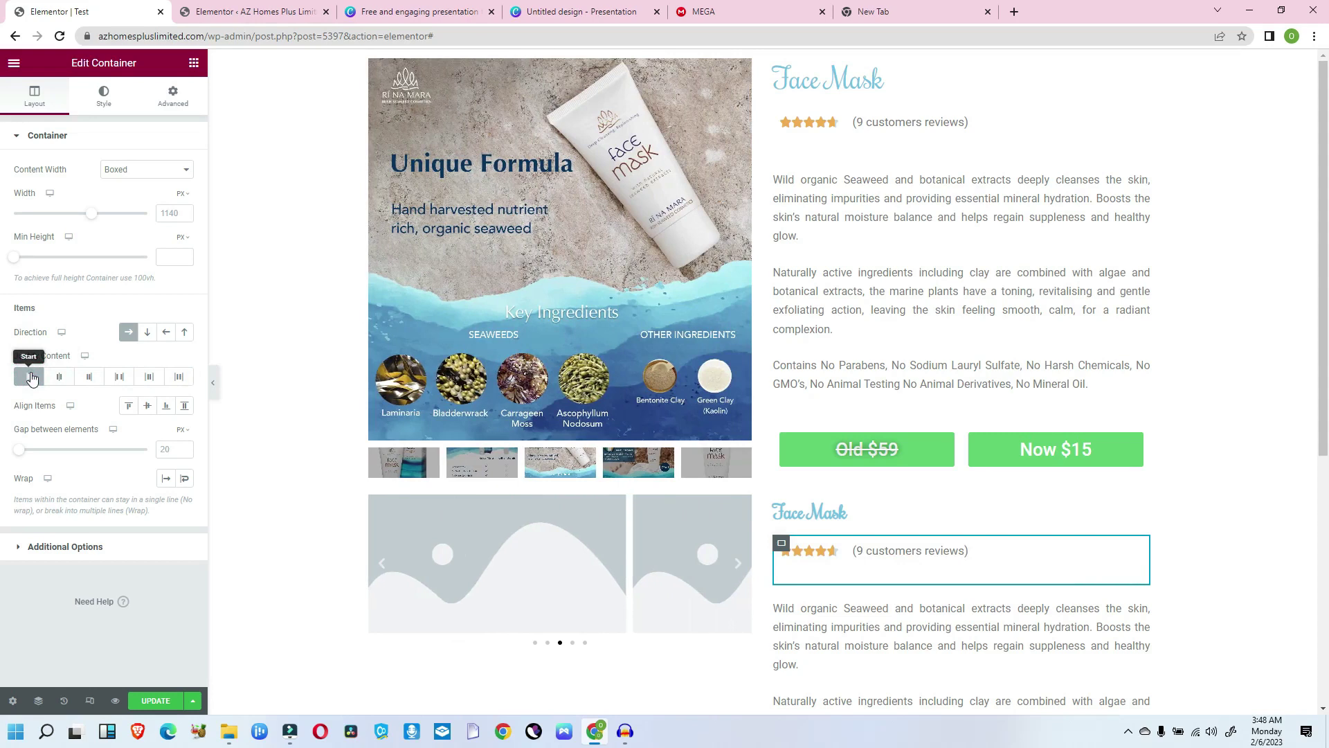
{"action": "left_click", "coordinate": [91, 377]}
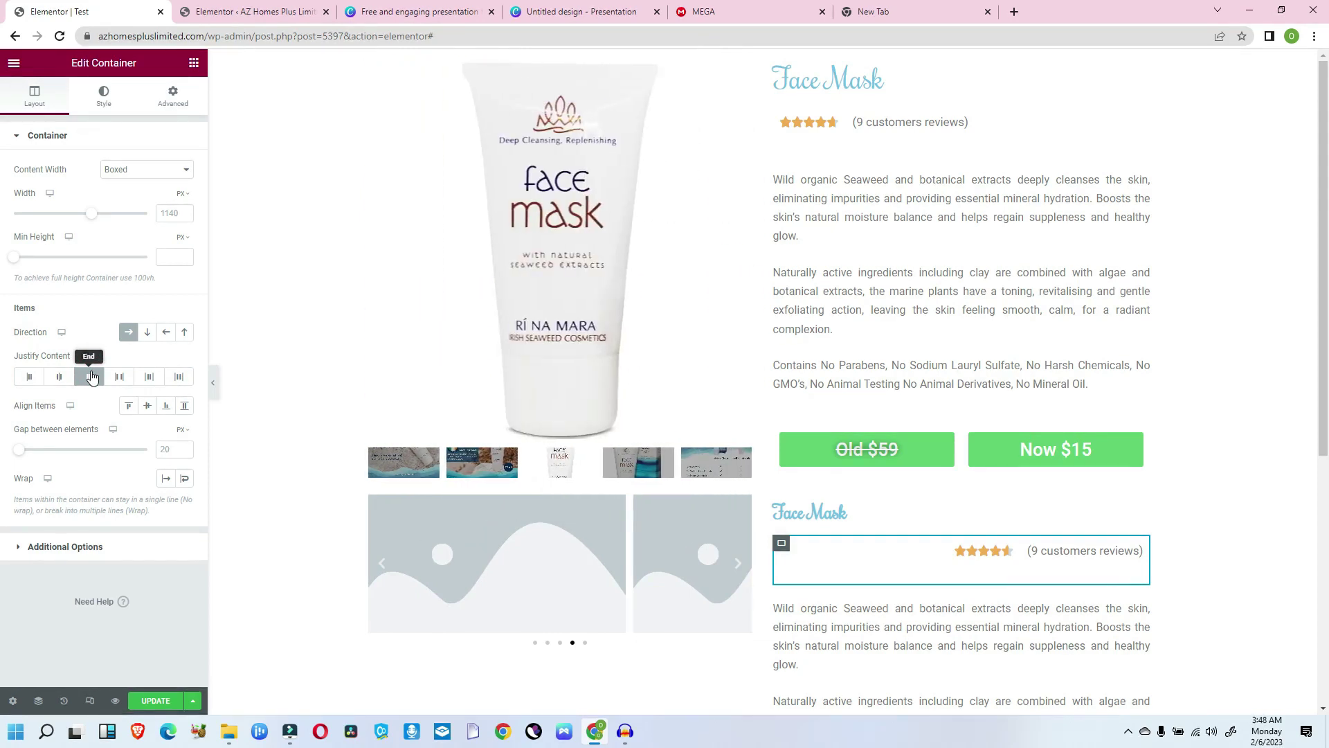
{"action": "left_click", "coordinate": [58, 378]}
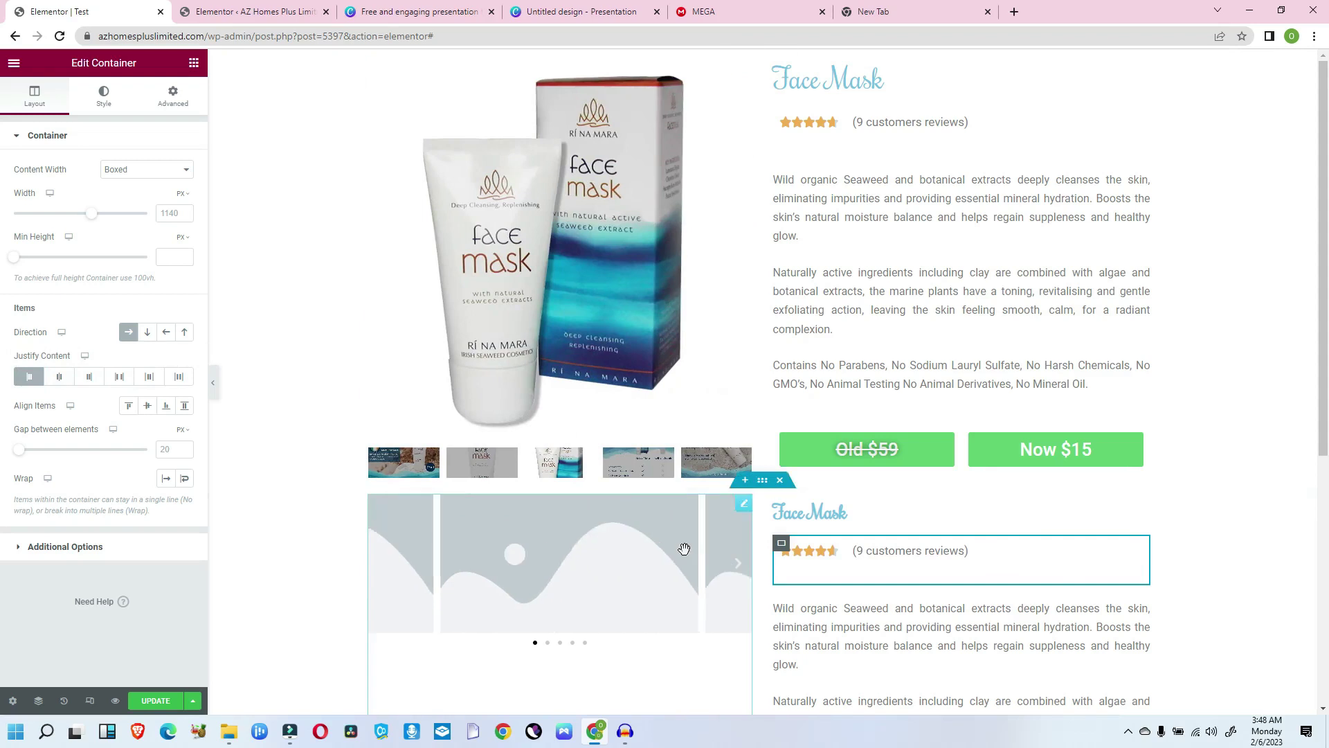
{"action": "scroll", "coordinate": [1003, 490], "scroll_direction": "down", "scroll_amount": 4}
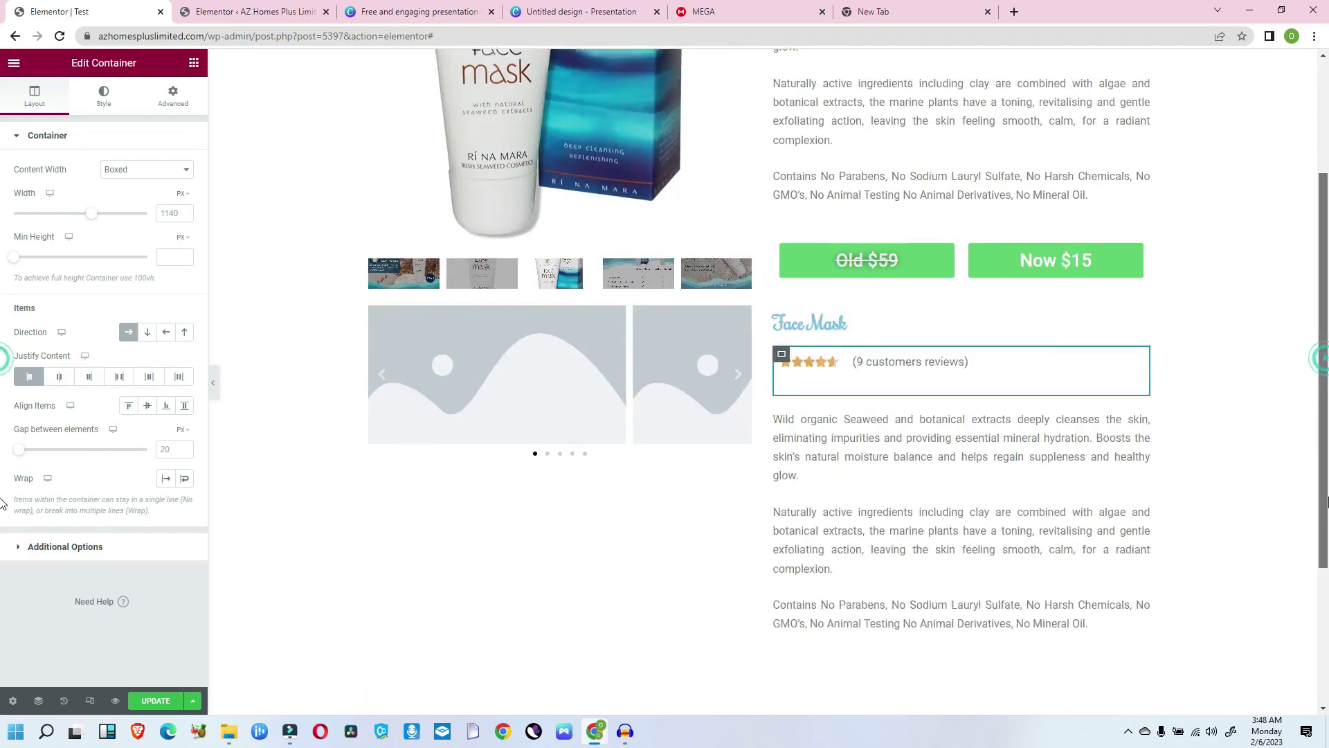
Drag two Button widgets beneath the second section's description text.
{"action": "left_click", "coordinate": [1003, 488]}
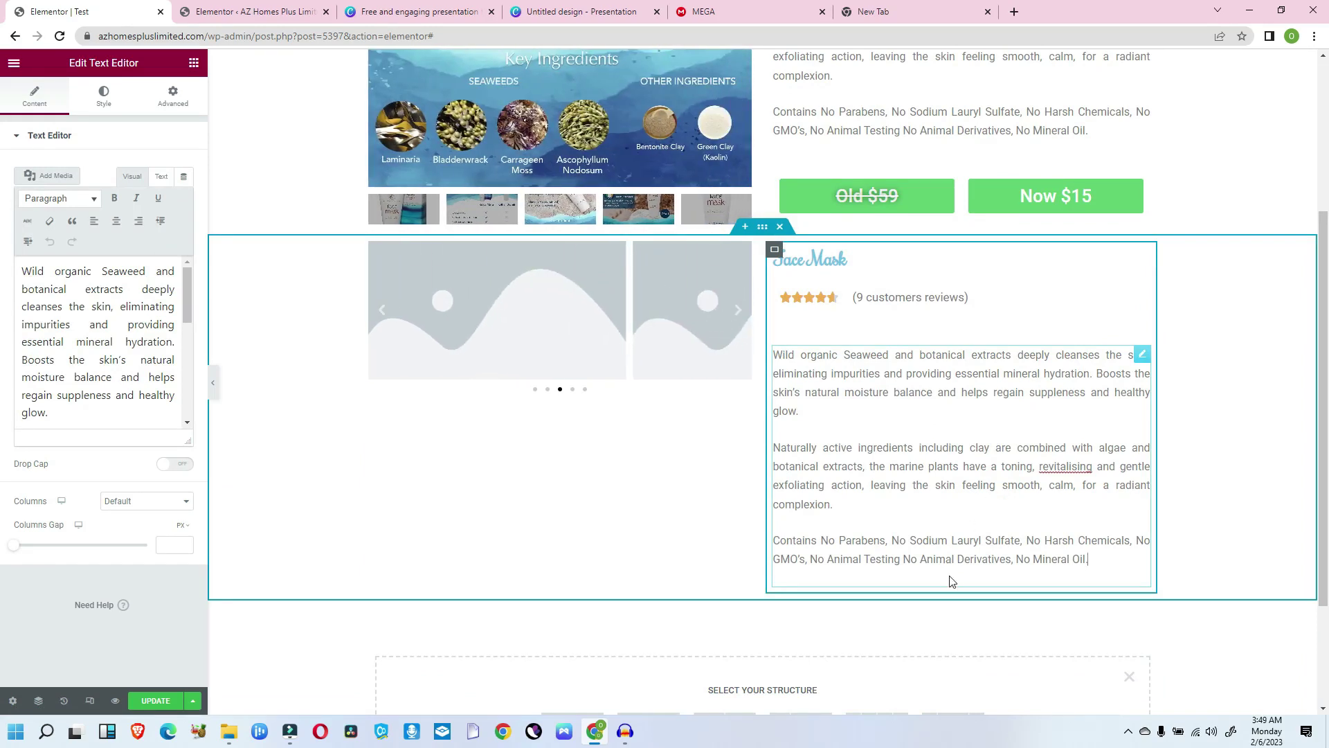
{"action": "left_click", "coordinate": [194, 63]}
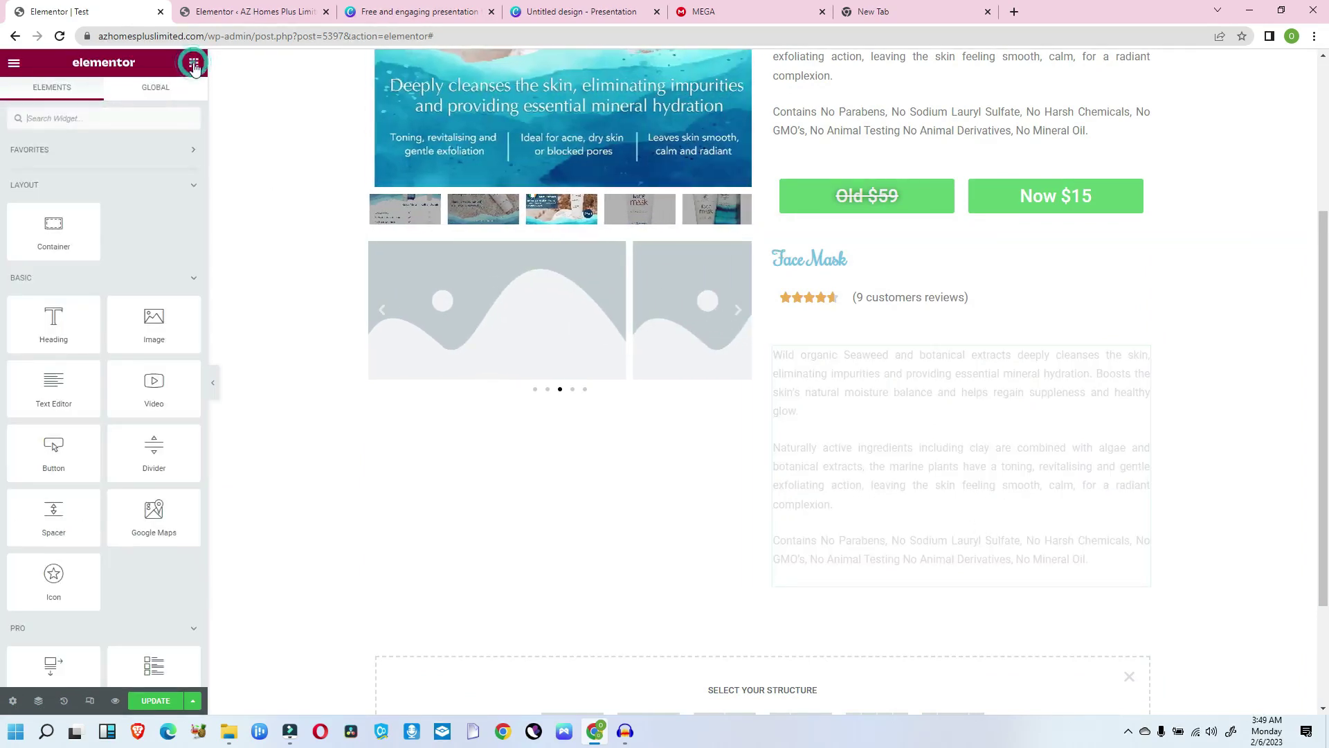
{"action": "left_click_drag", "start_coordinate": [53, 457], "coordinate": [870, 566]}
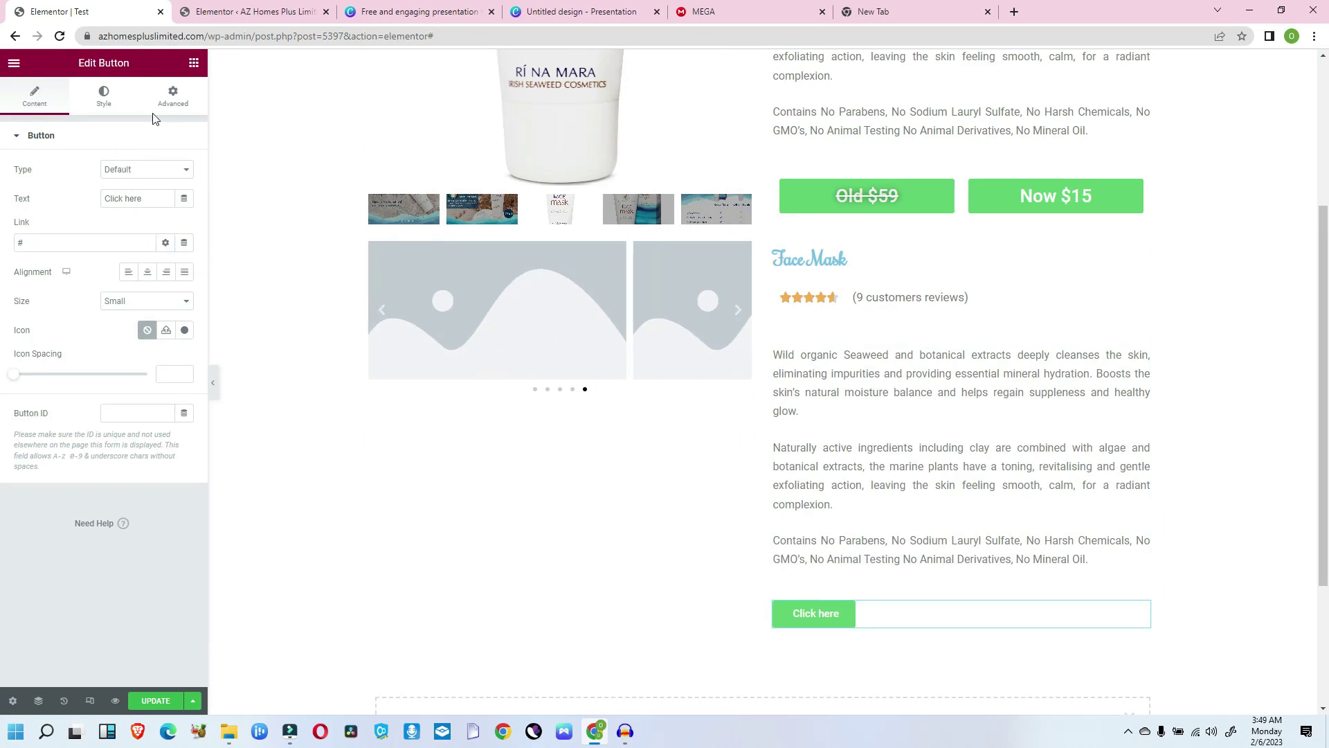
{"action": "left_click", "coordinate": [193, 64]}
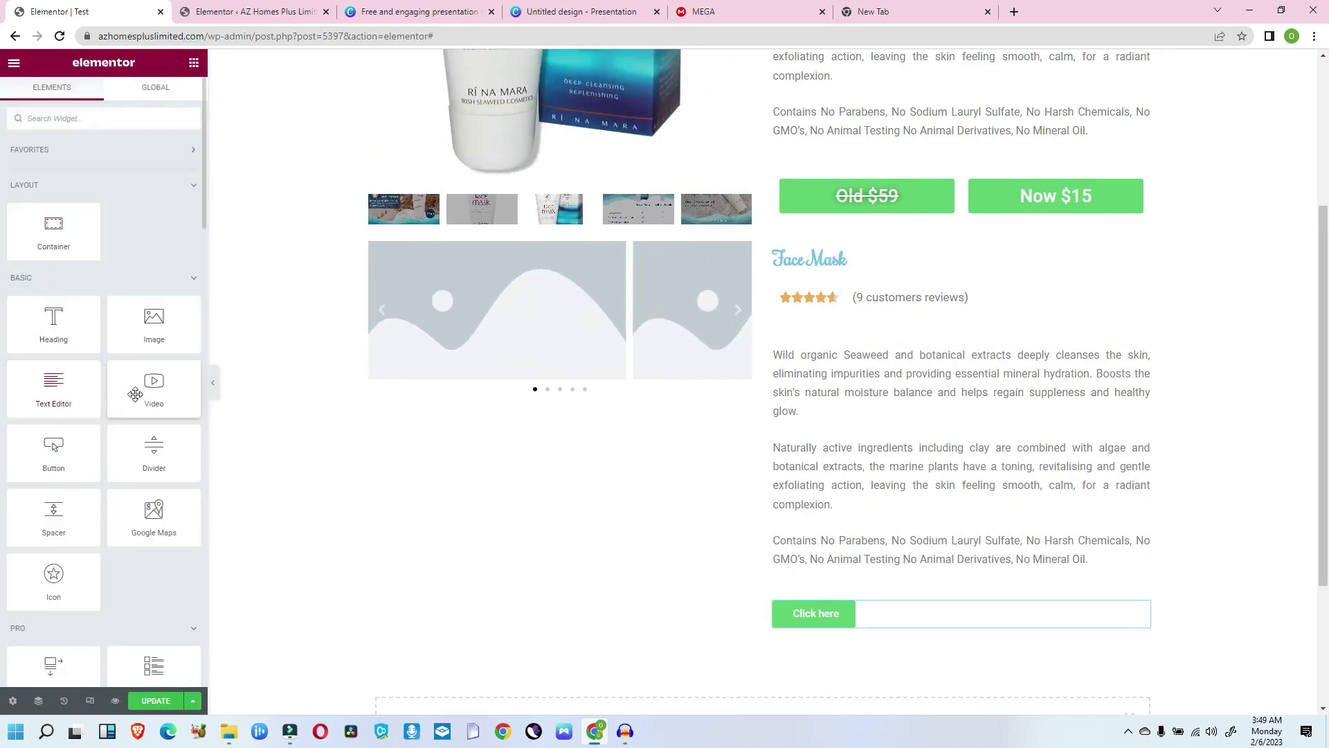
{"action": "left_click_drag", "start_coordinate": [50, 453], "coordinate": [949, 612]}
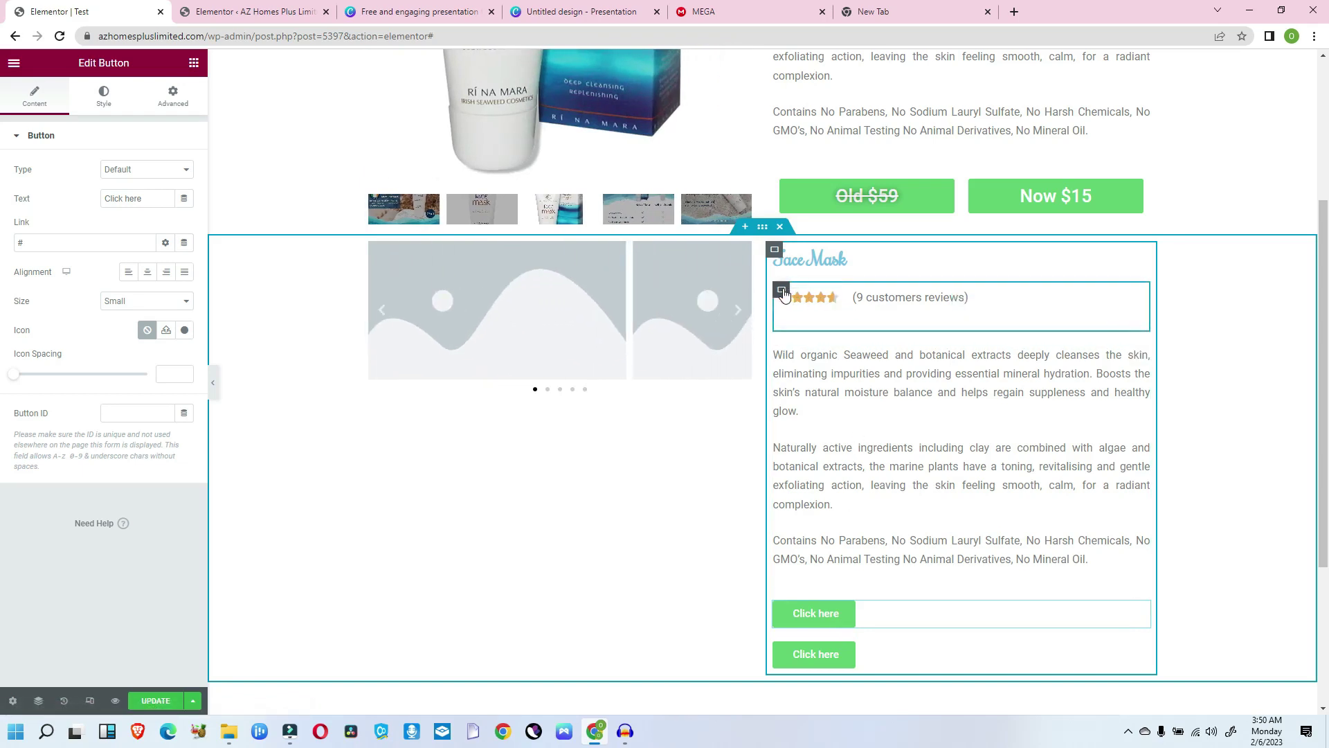
Try Column, Column-reversed and Row-reversed directions on the rating container, keeping stars and reviews in one row.
{"action": "left_click", "coordinate": [783, 292]}
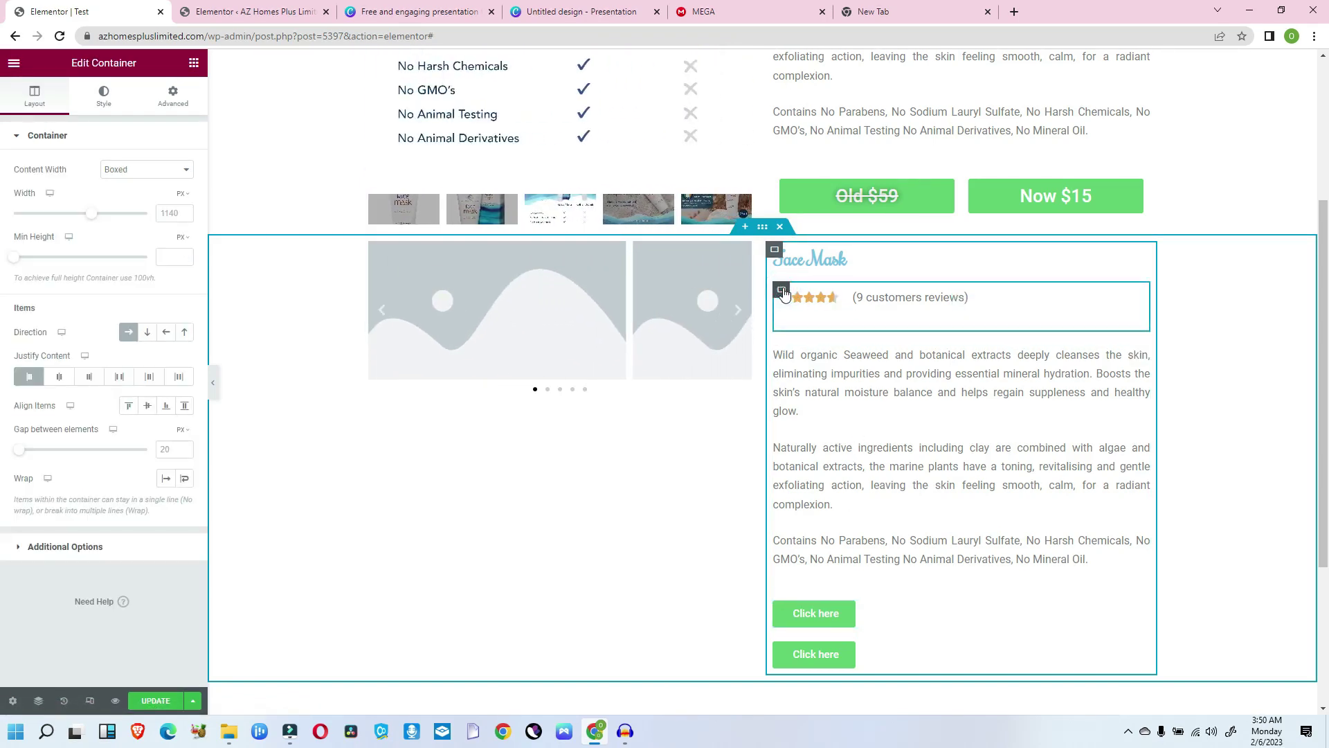
{"action": "left_click", "coordinate": [185, 334]}
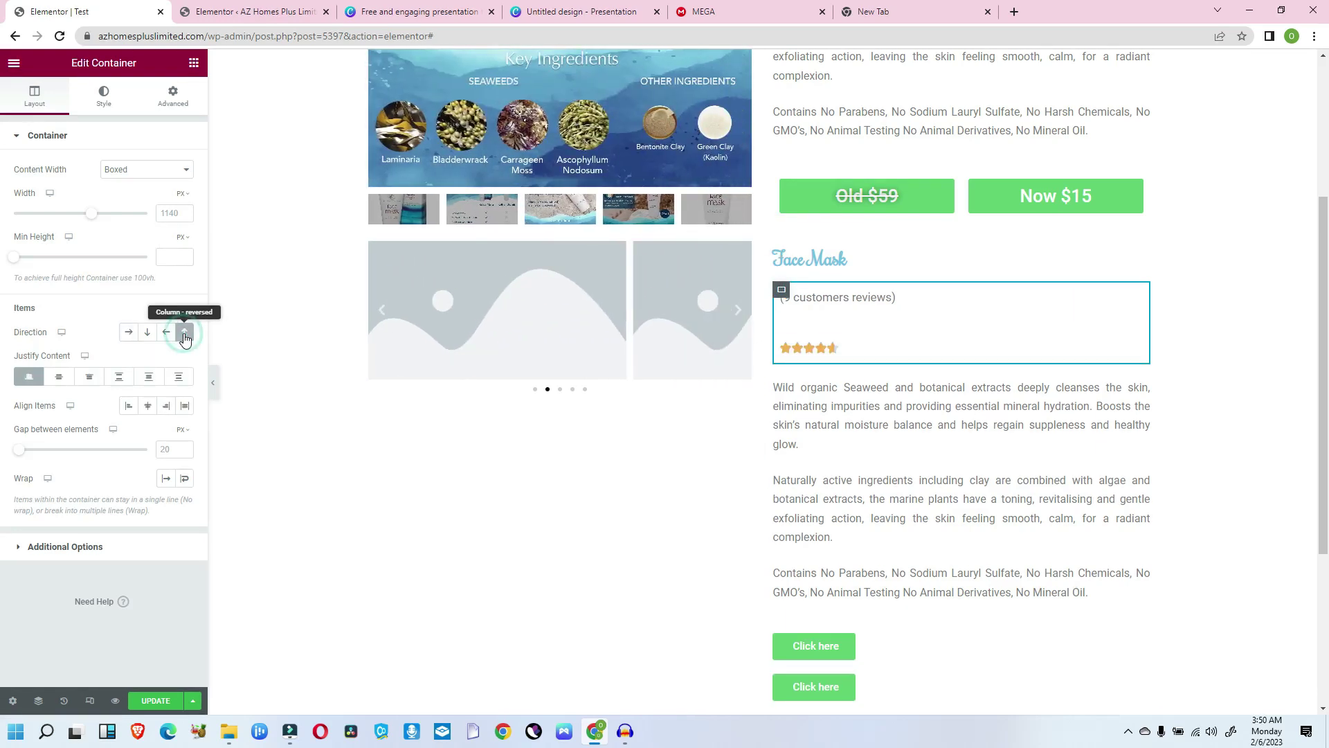
{"action": "left_click", "coordinate": [148, 333]}
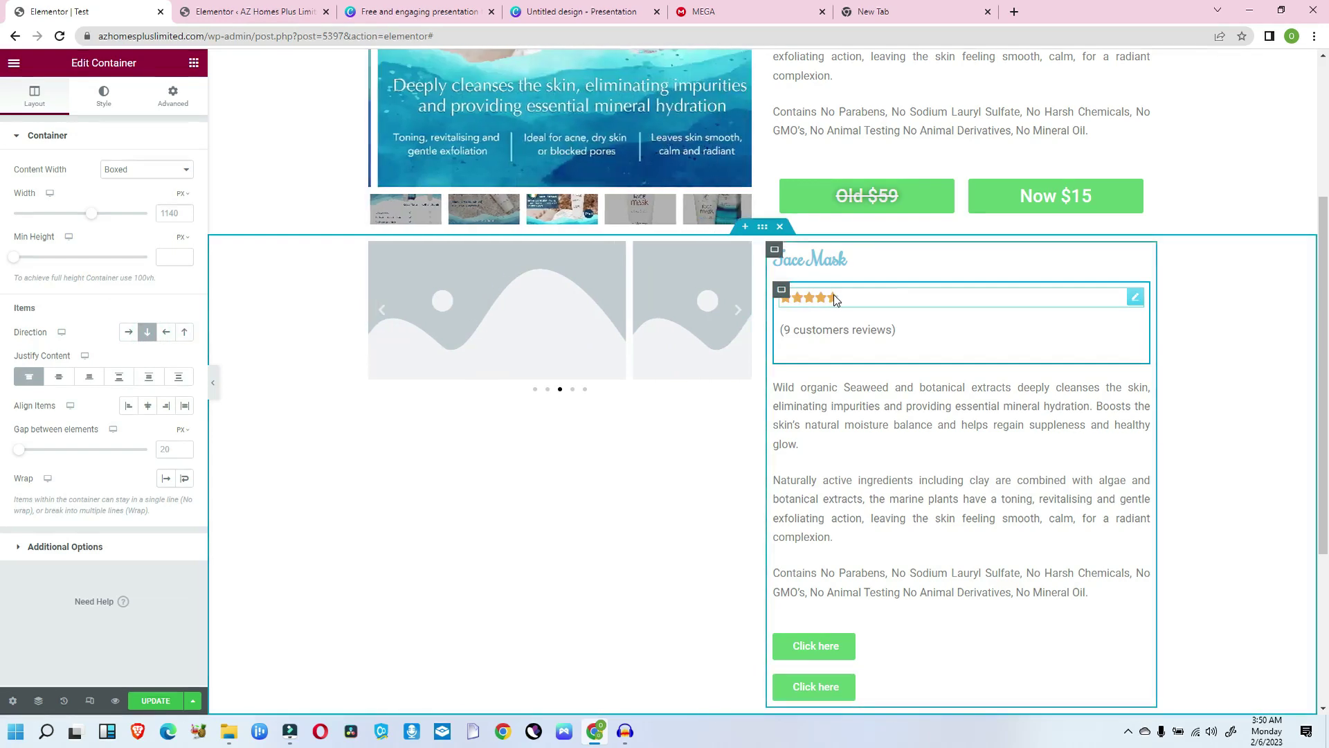
{"action": "left_click", "coordinate": [187, 333]}
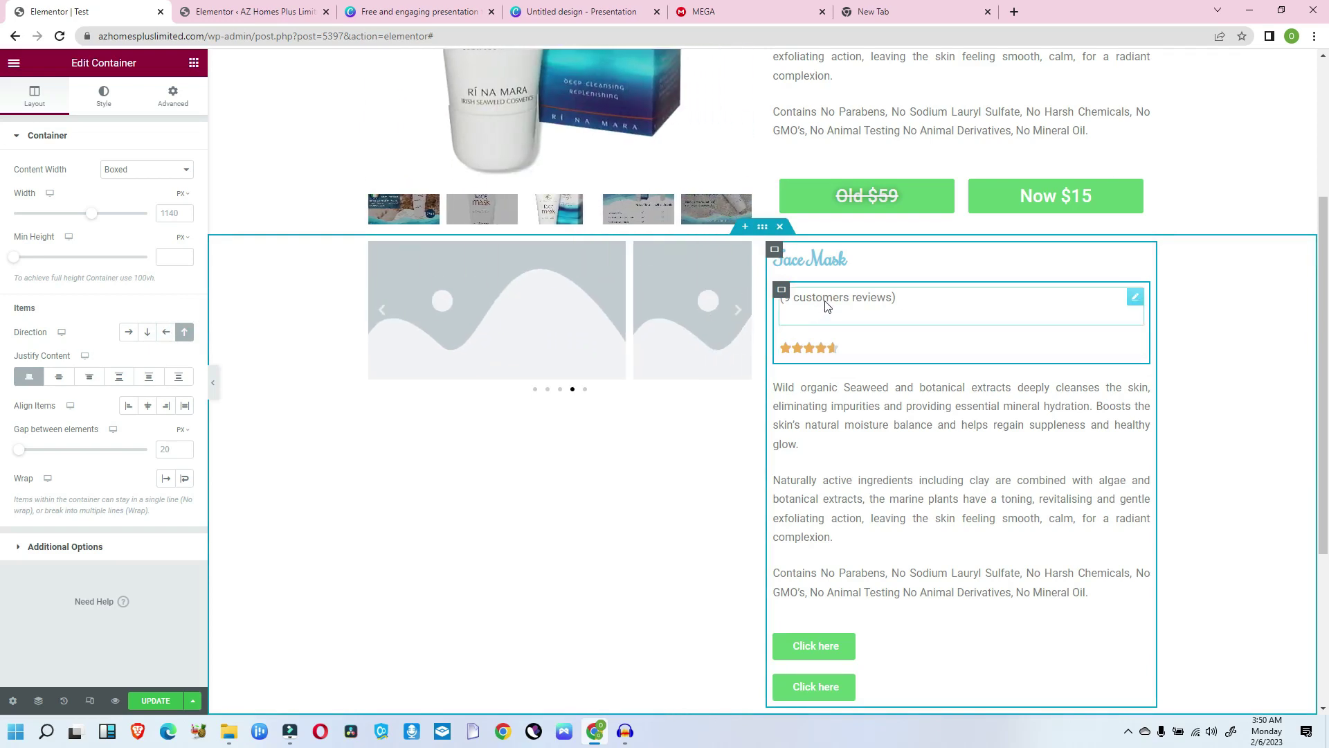
{"action": "left_click", "coordinate": [170, 338]}
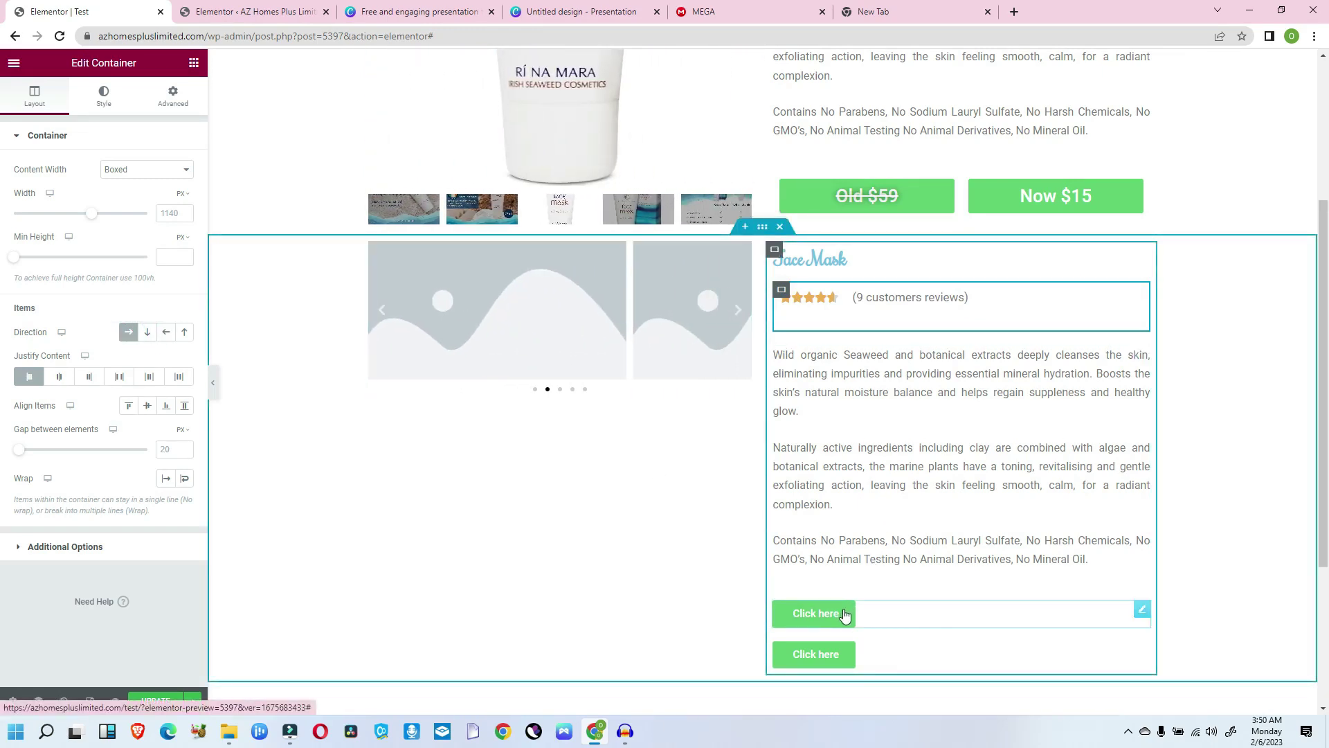
{"action": "left_click", "coordinate": [194, 63]}
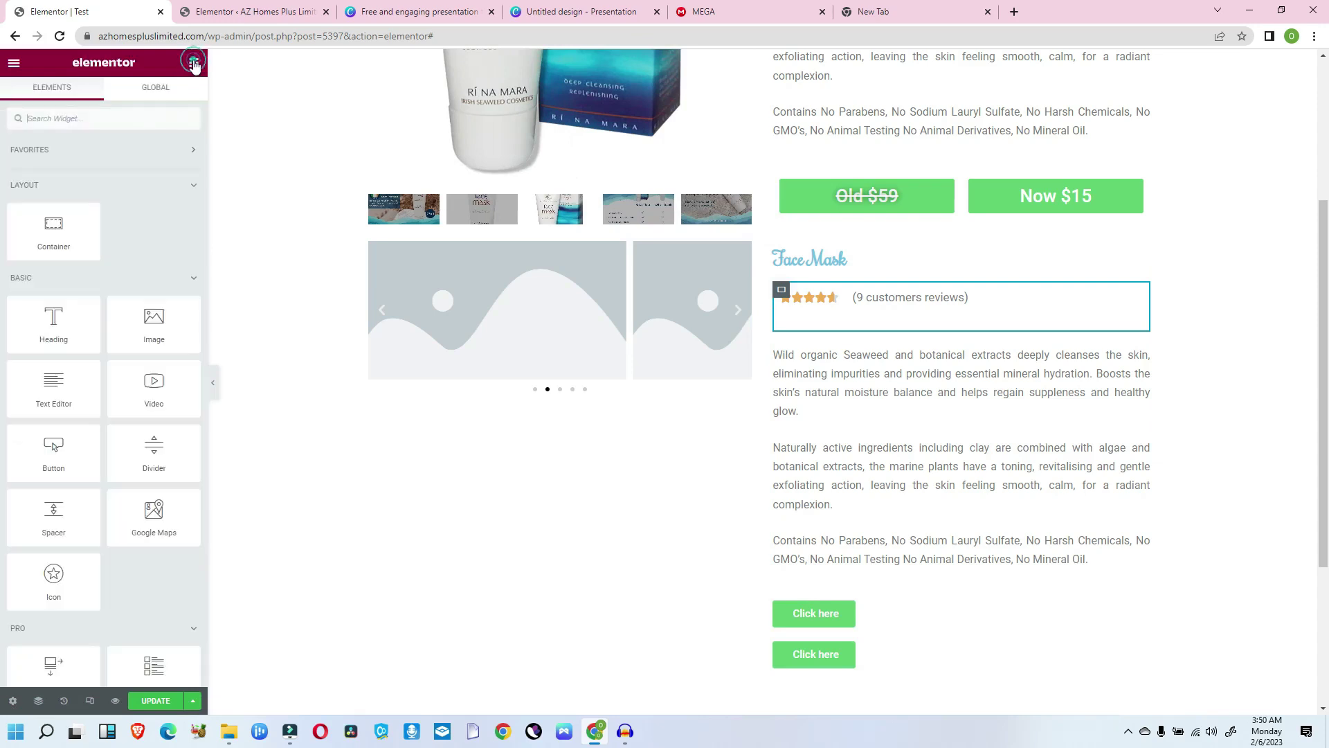
{"action": "left_click_drag", "start_coordinate": [52, 237], "coordinate": [833, 568]}
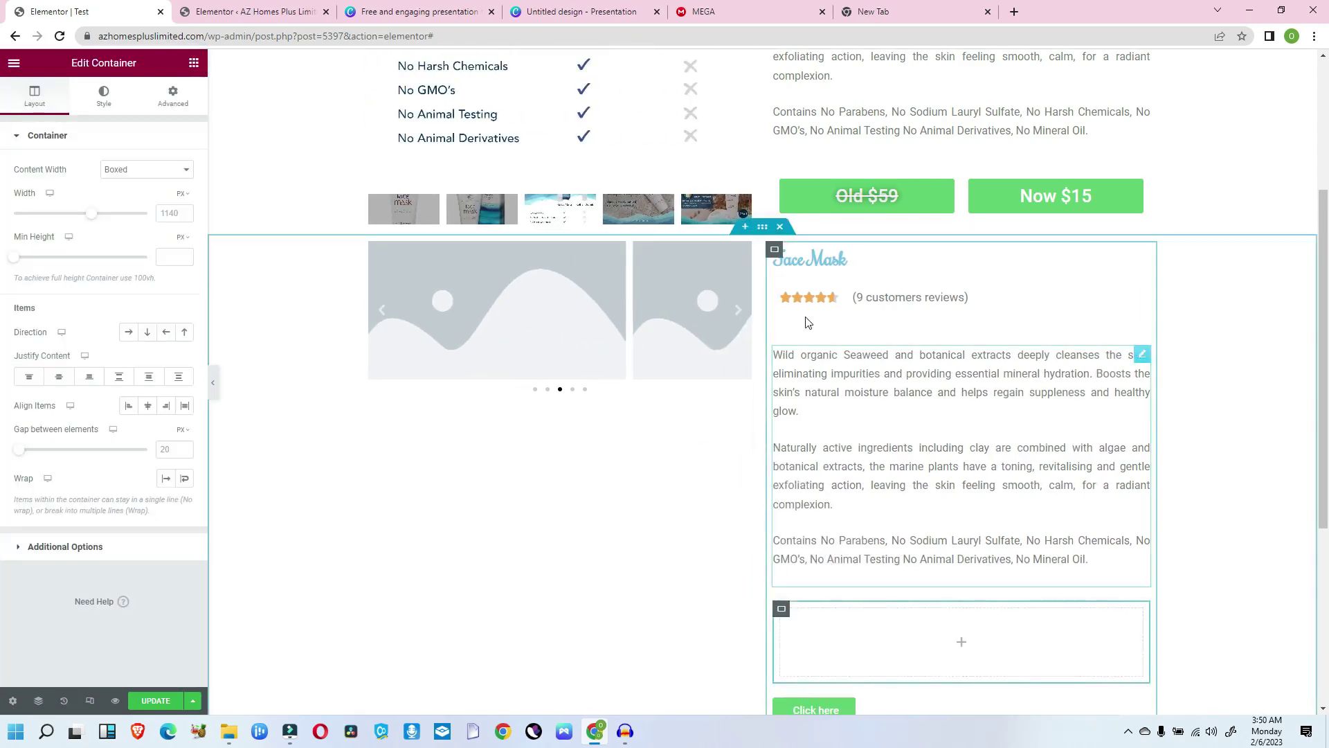
{"action": "left_click", "coordinate": [775, 254]}
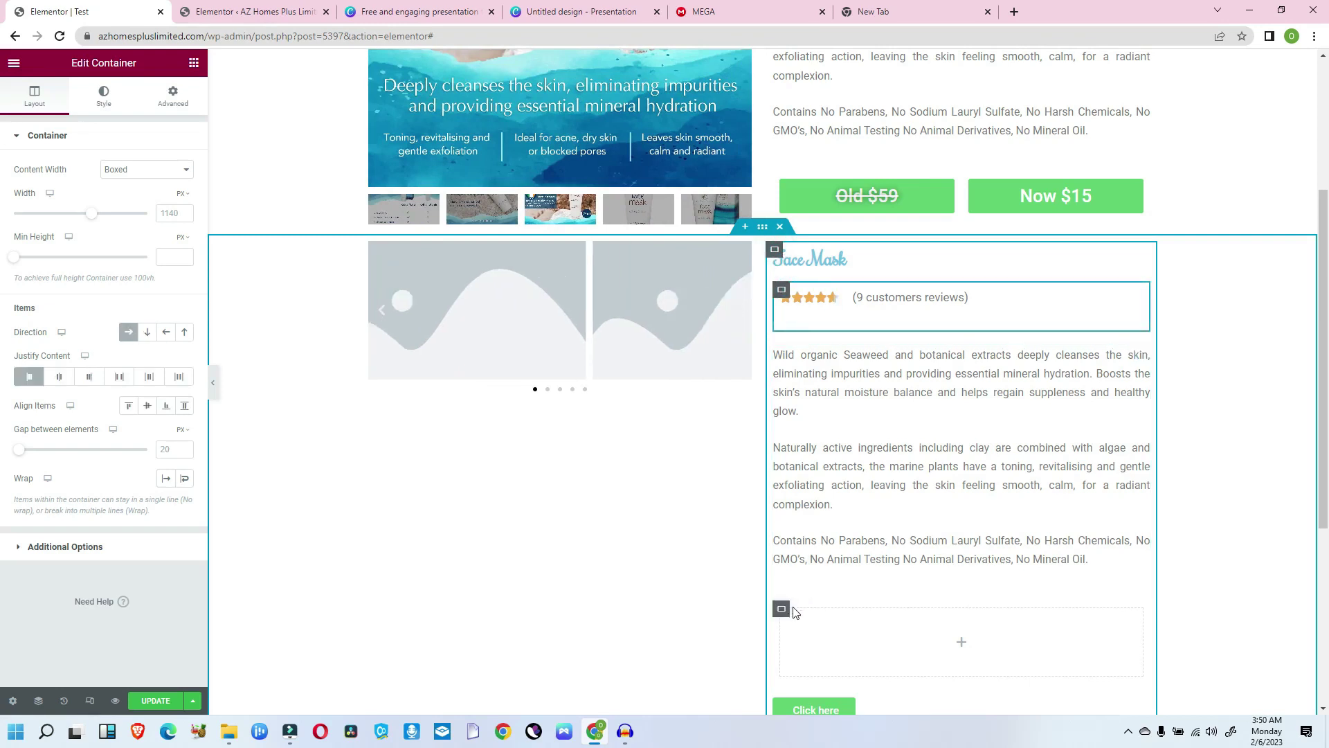
{"action": "left_click", "coordinate": [785, 610]}
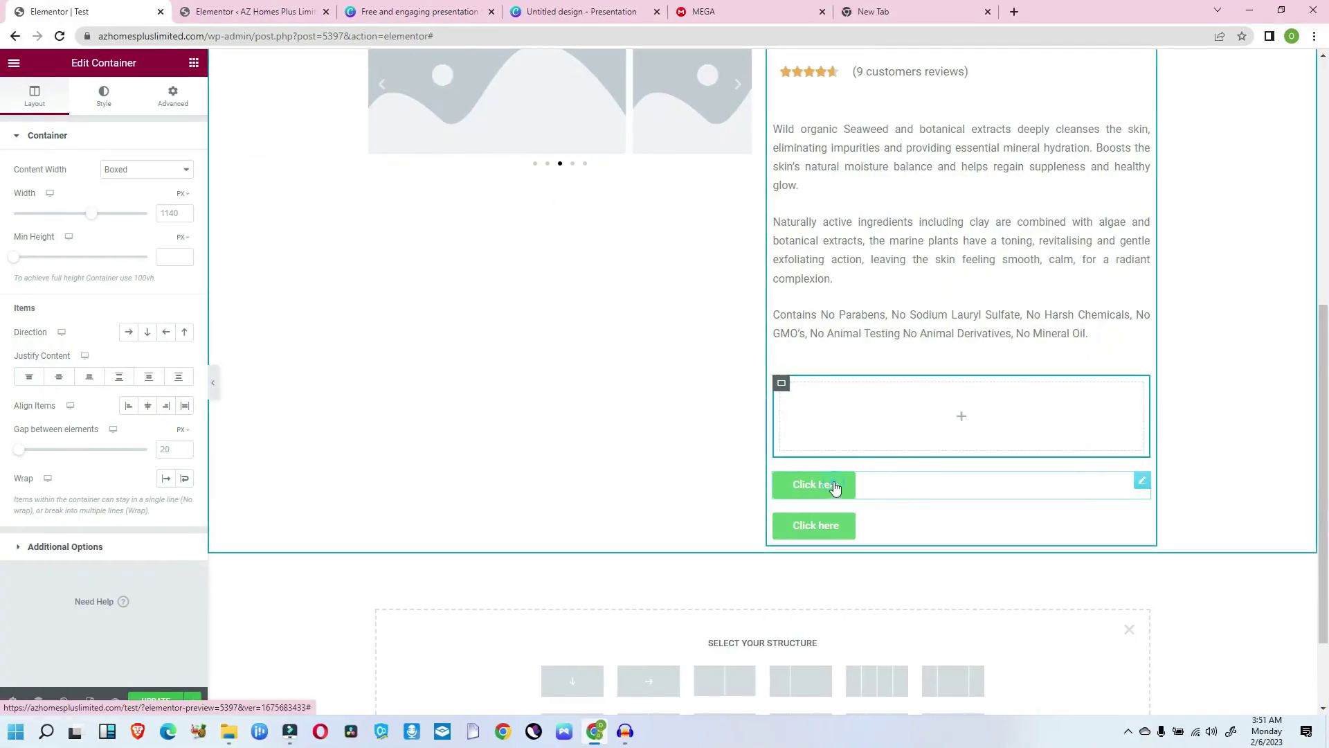
Move the Click here button into the container, and set the container to Row, centred.
{"action": "left_click_drag", "start_coordinate": [834, 489], "coordinate": [881, 403]}
{"action": "left_click", "coordinate": [838, 406]}
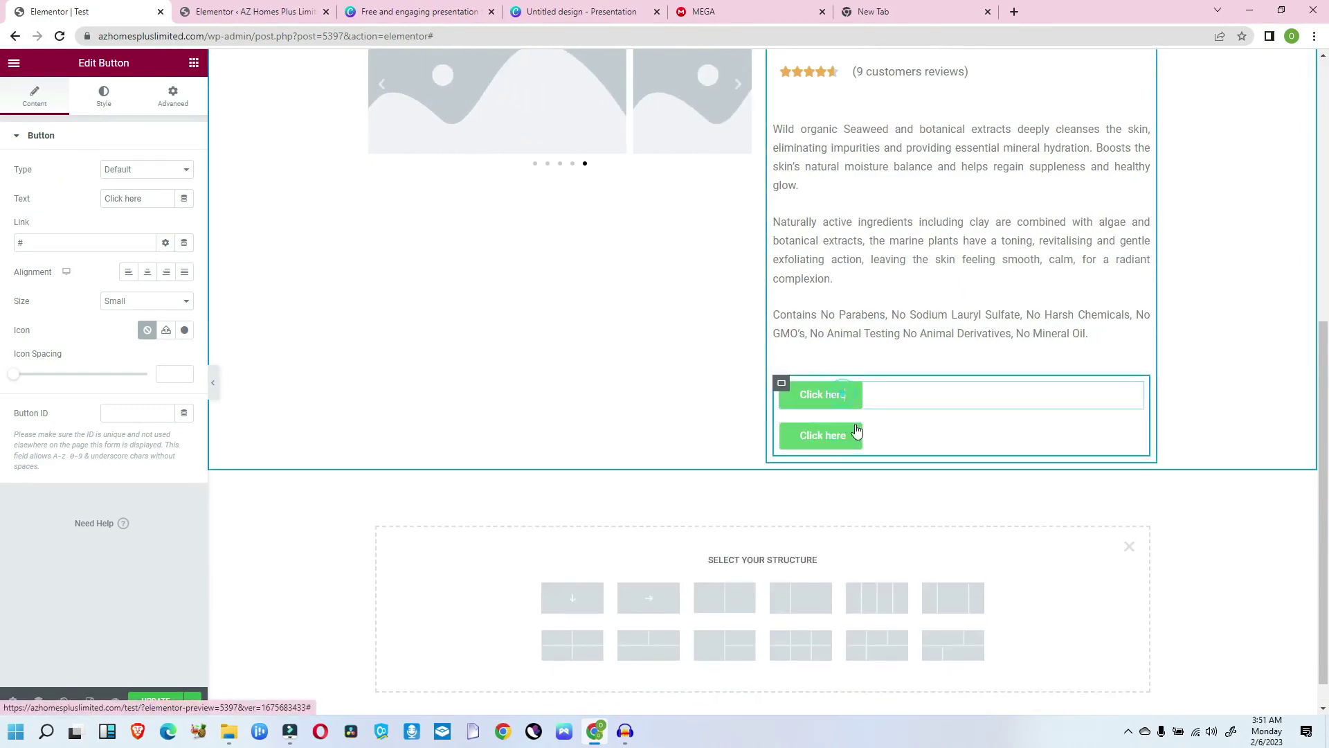
{"action": "left_click", "coordinate": [782, 383]}
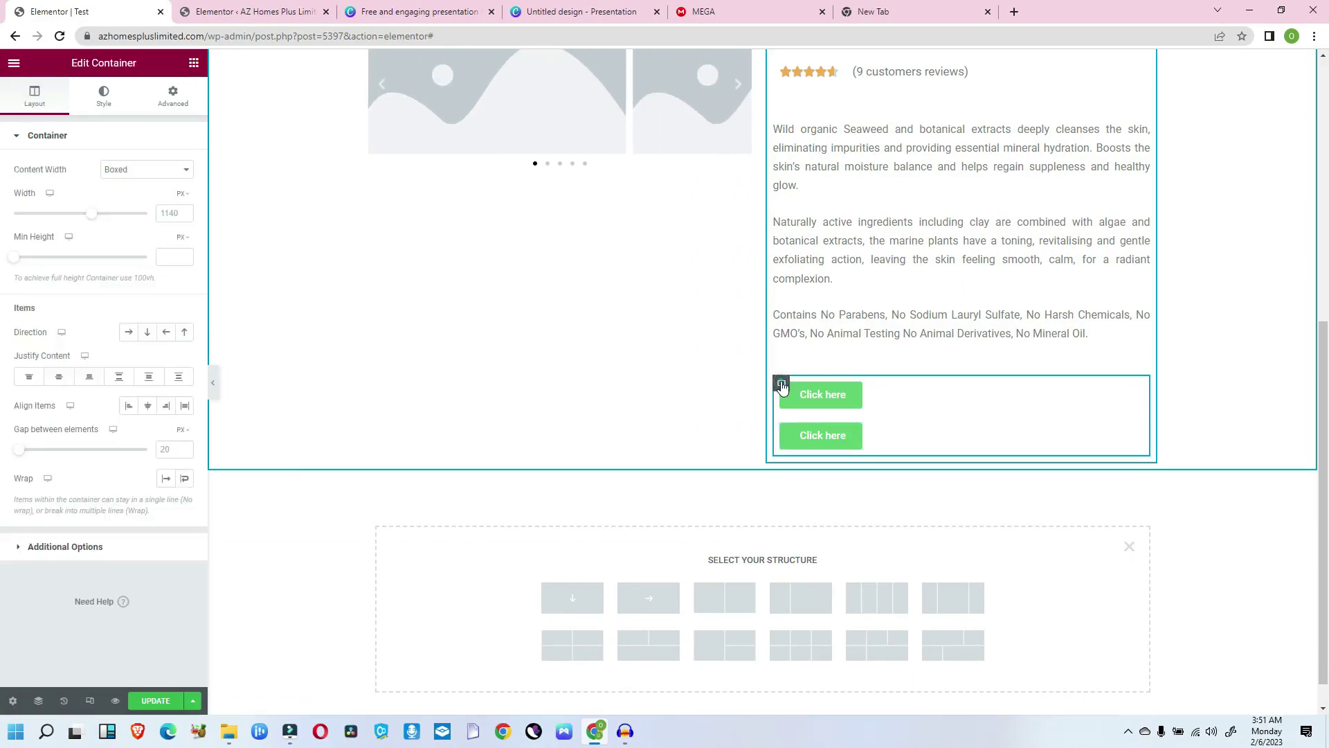
{"action": "left_click", "coordinate": [128, 334]}
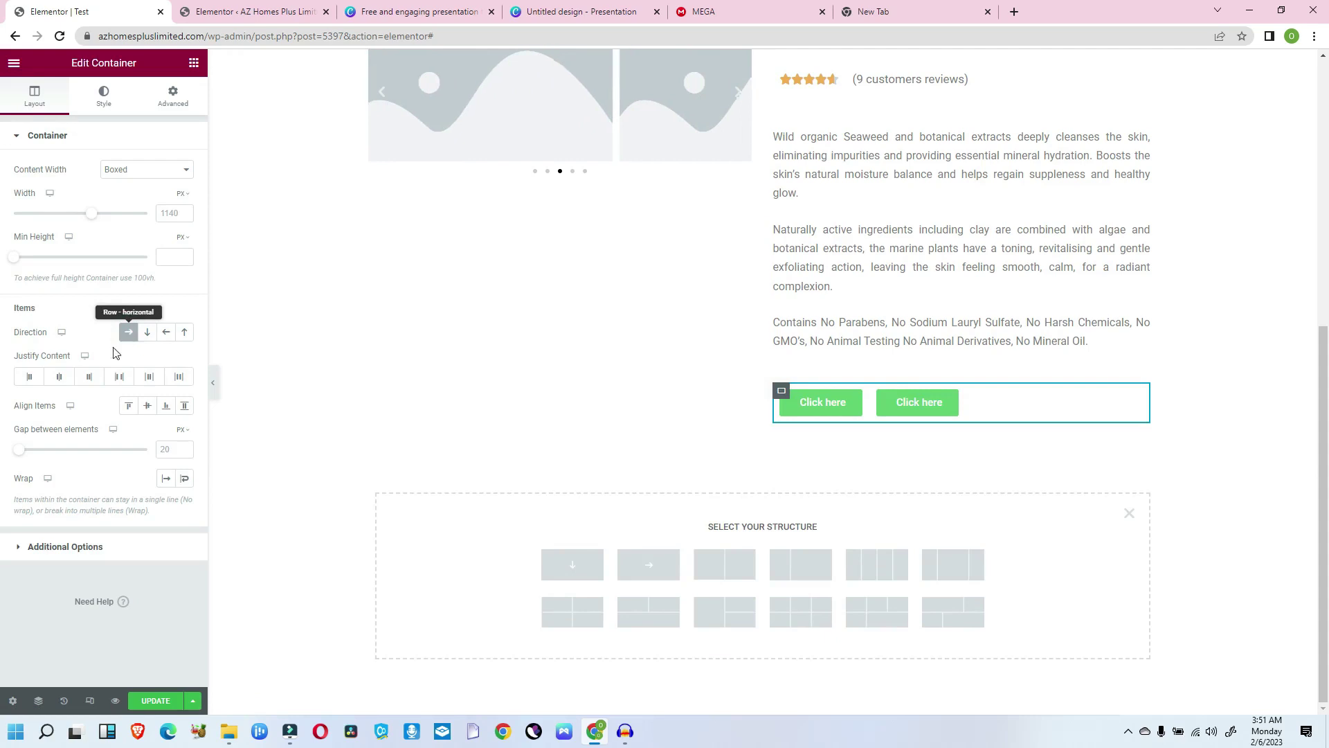
{"action": "left_click", "coordinate": [56, 379]}
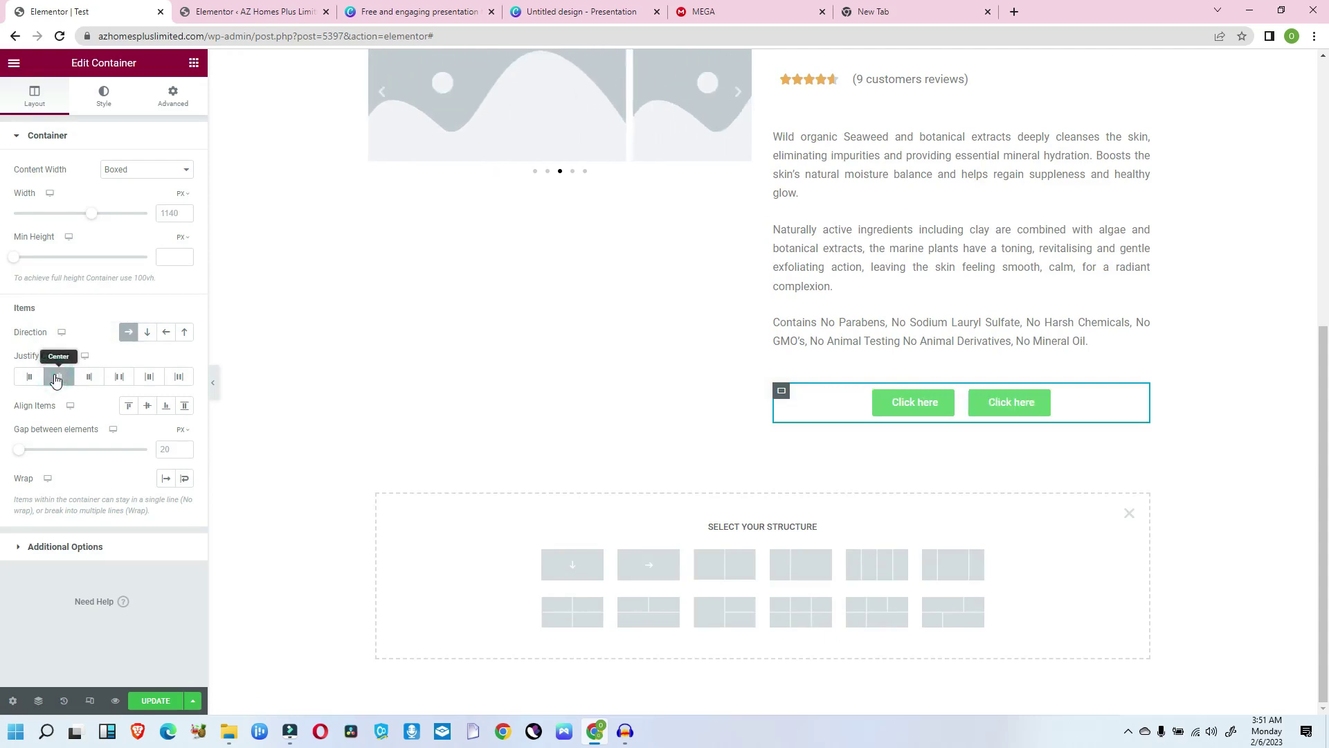
{"action": "left_click", "coordinate": [914, 402]}
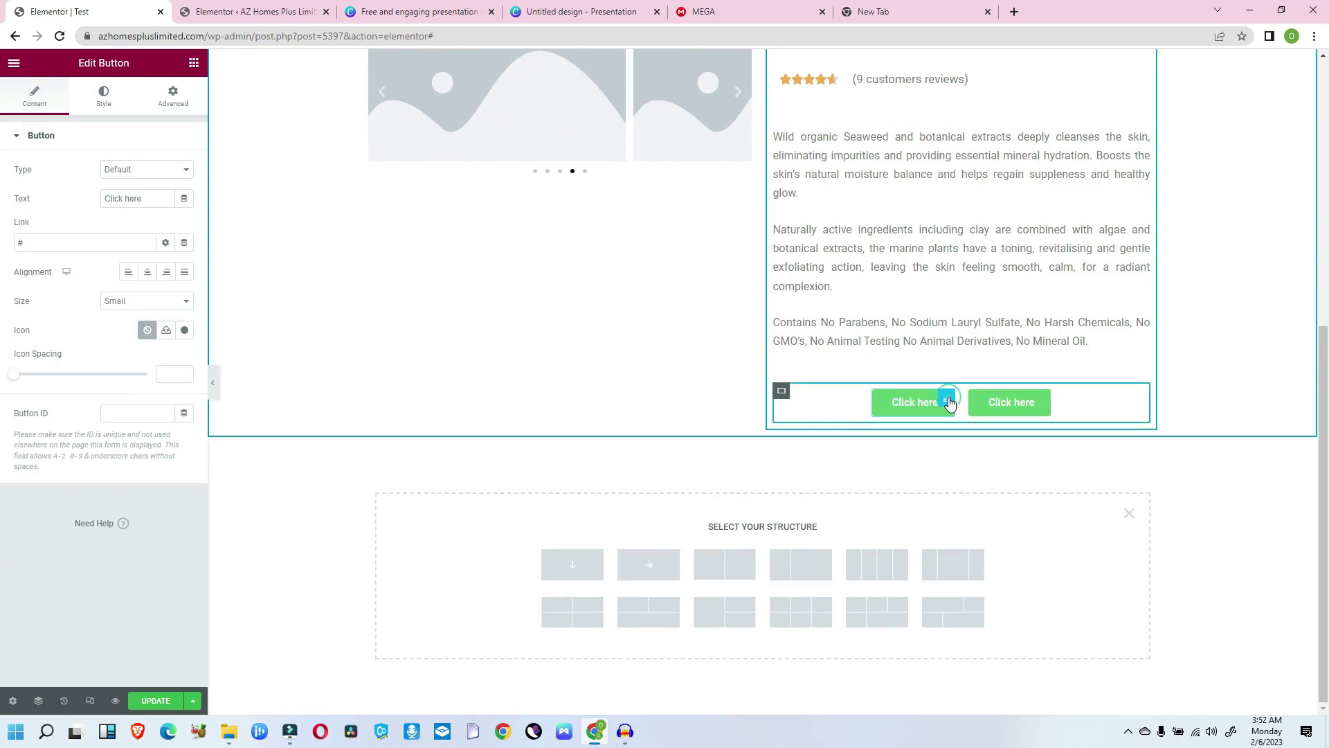
Set both buttons' Advanced width to Full Width (100%).
{"action": "left_click", "coordinate": [173, 105]}
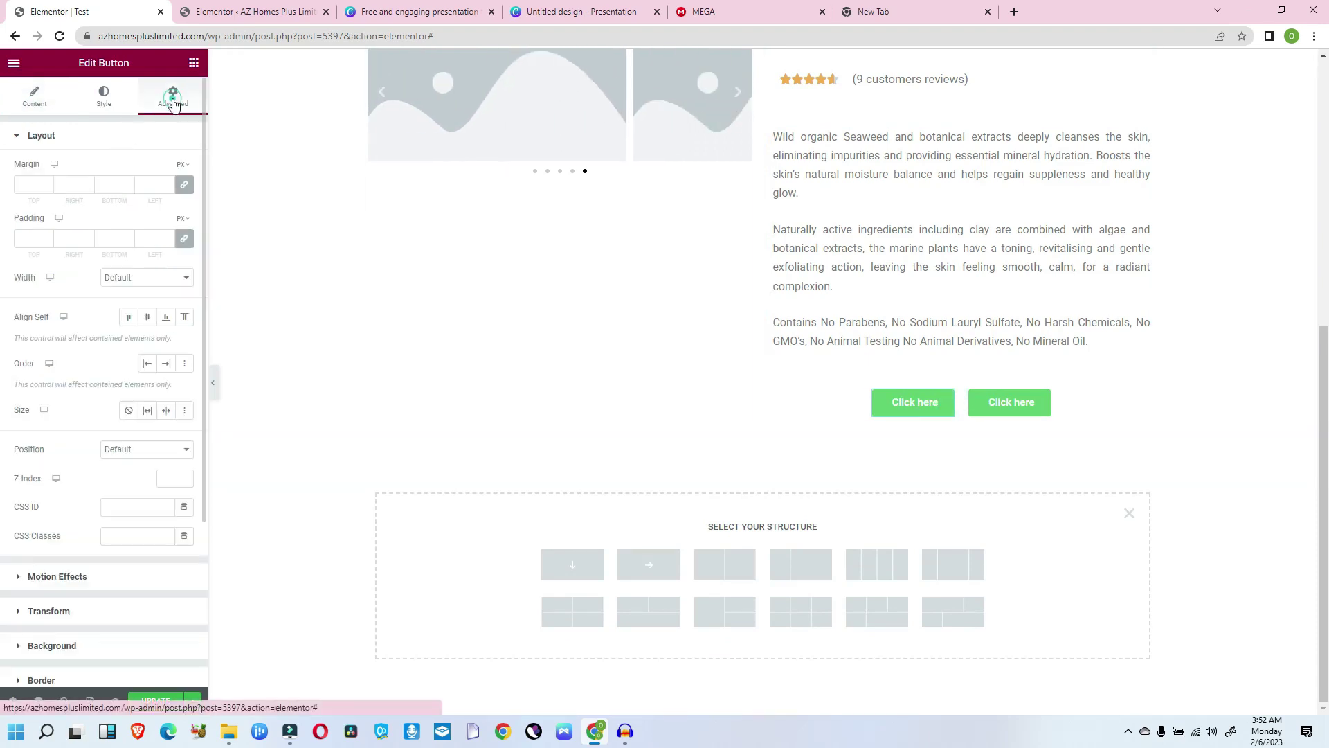
{"action": "left_click", "coordinate": [142, 276]}
{"action": "left_click", "coordinate": [143, 306]}
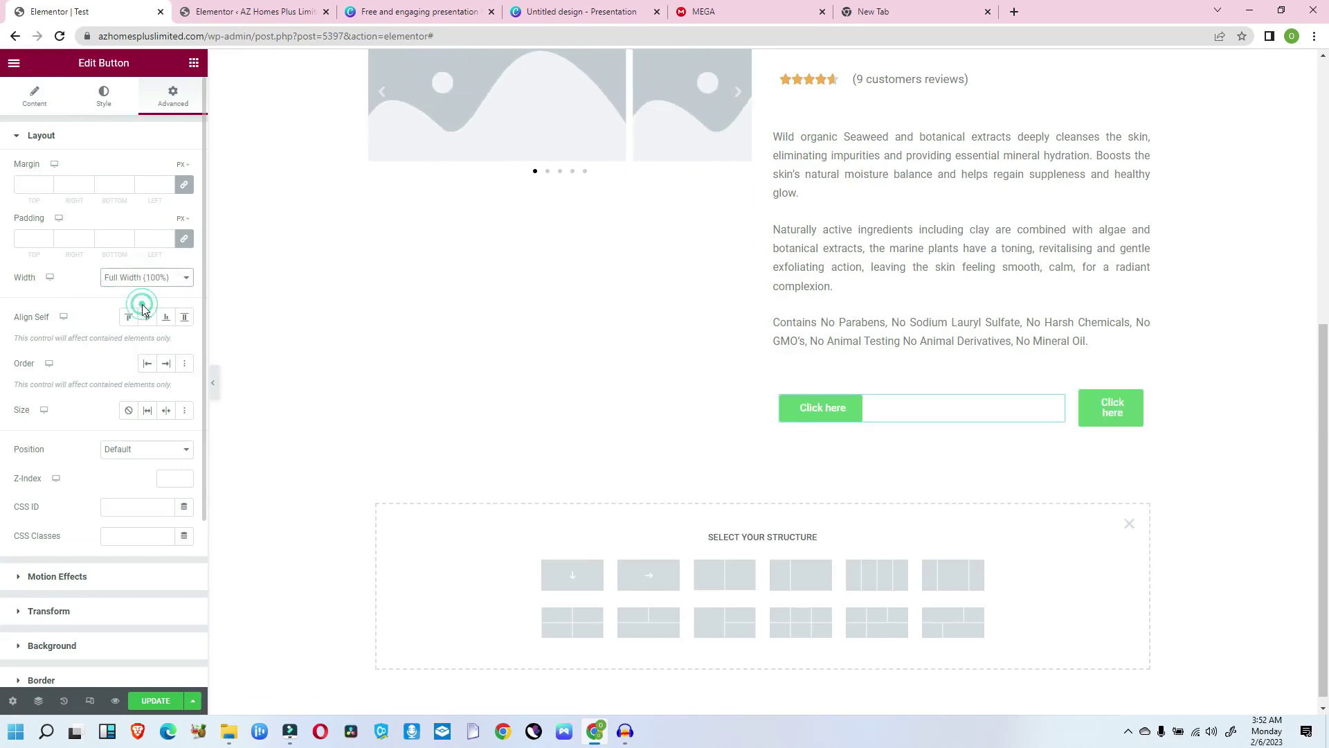
{"action": "left_click", "coordinate": [1110, 404]}
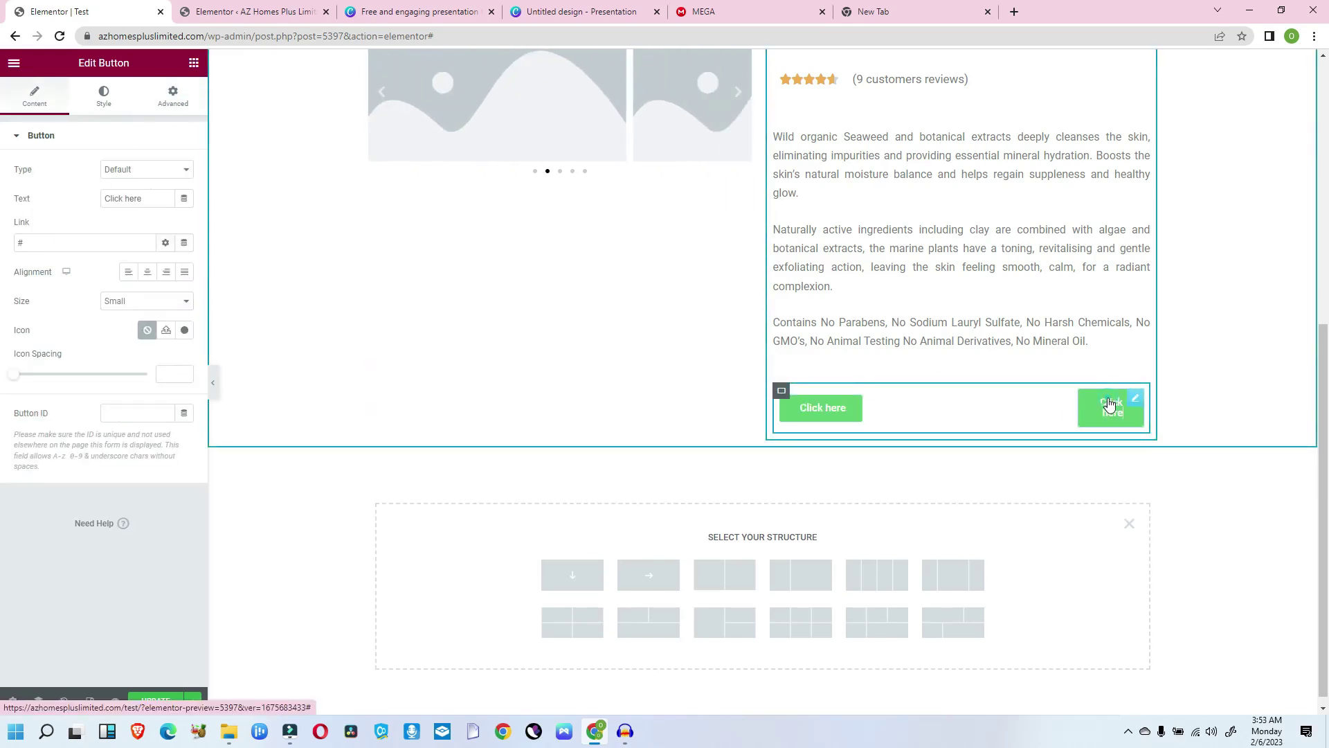
{"action": "left_click", "coordinate": [174, 101]}
{"action": "left_click", "coordinate": [128, 278]}
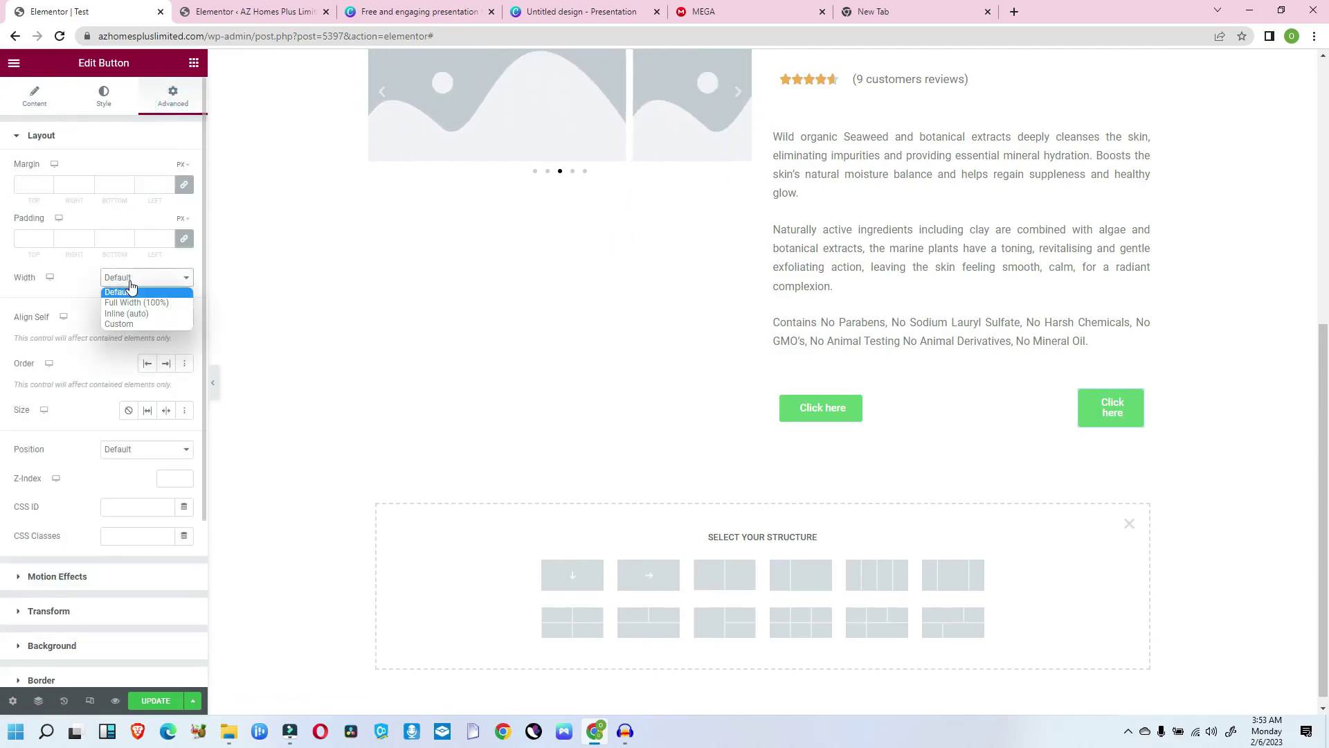
{"action": "left_click", "coordinate": [147, 304]}
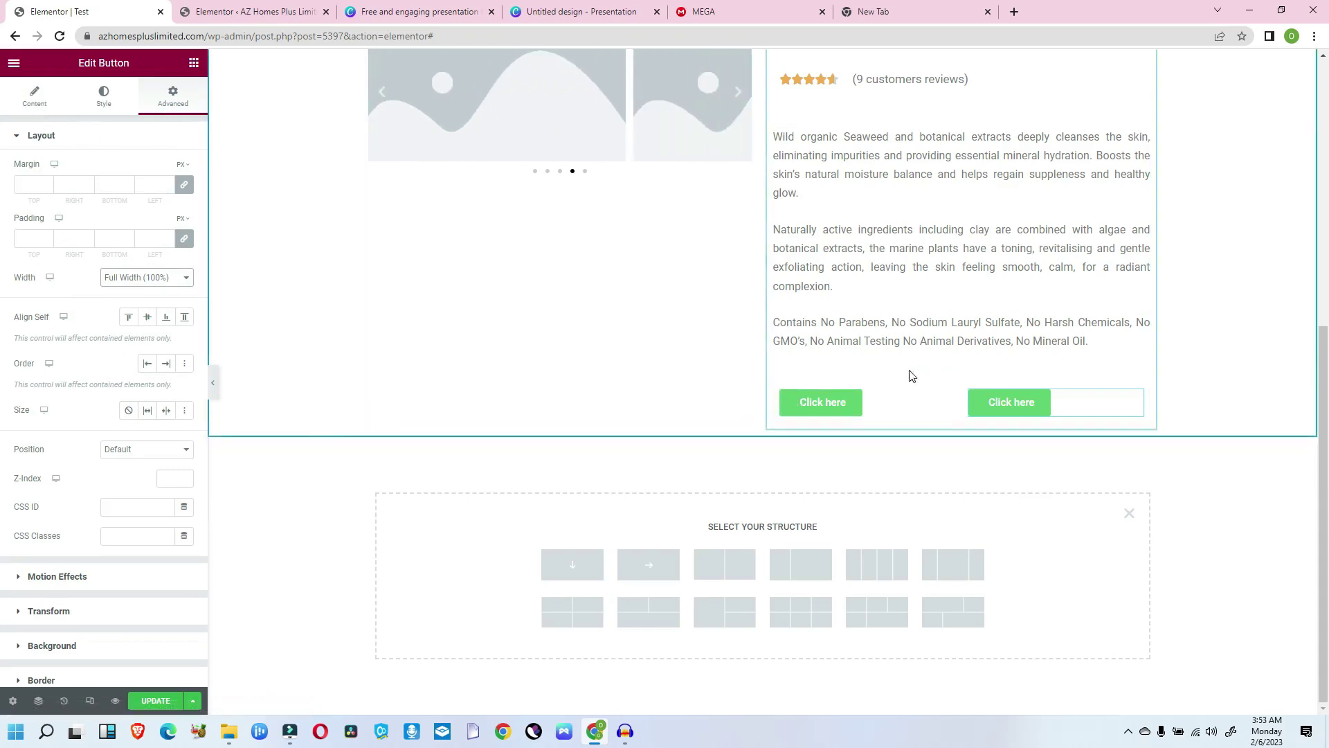
Set both buttons' content alignment to Justified, keeping size Small.
{"action": "left_click", "coordinate": [53, 100]}
{"action": "left_click", "coordinate": [160, 303]}
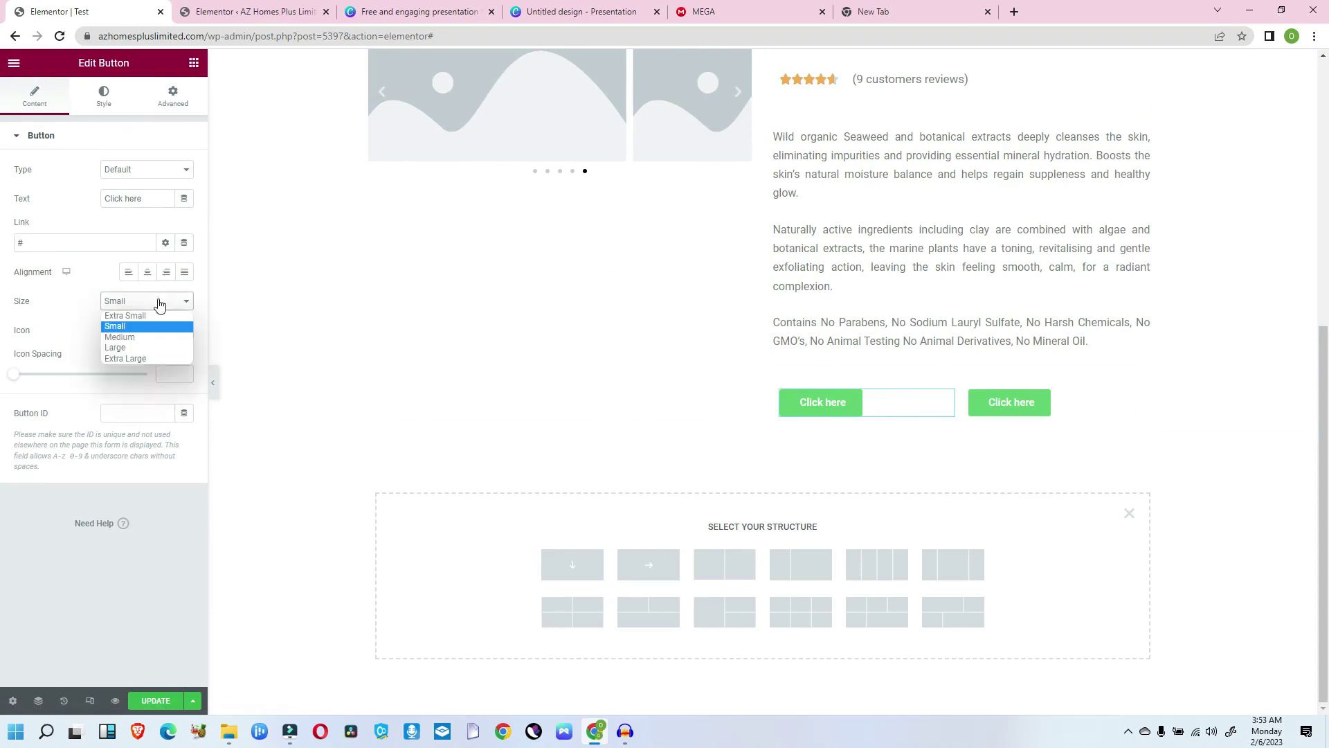
{"action": "left_click", "coordinate": [159, 302]}
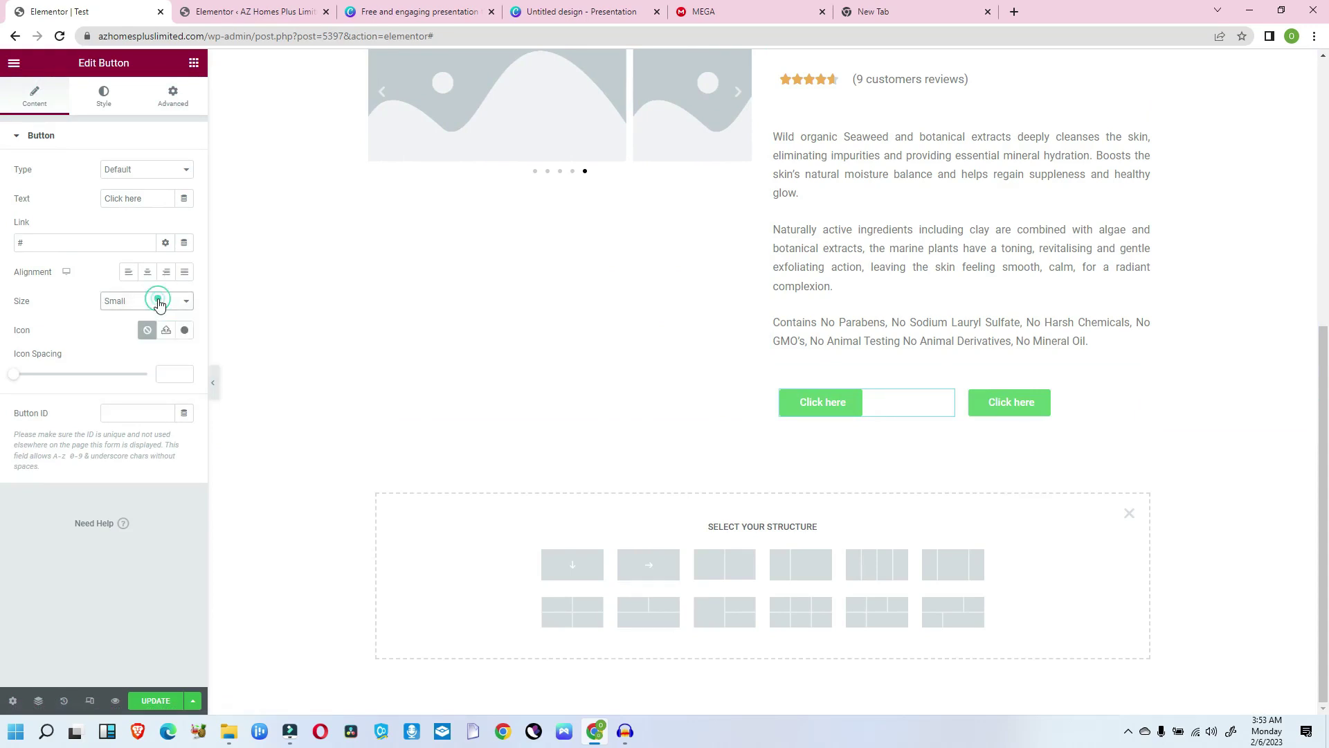
{"action": "left_click", "coordinate": [184, 274]}
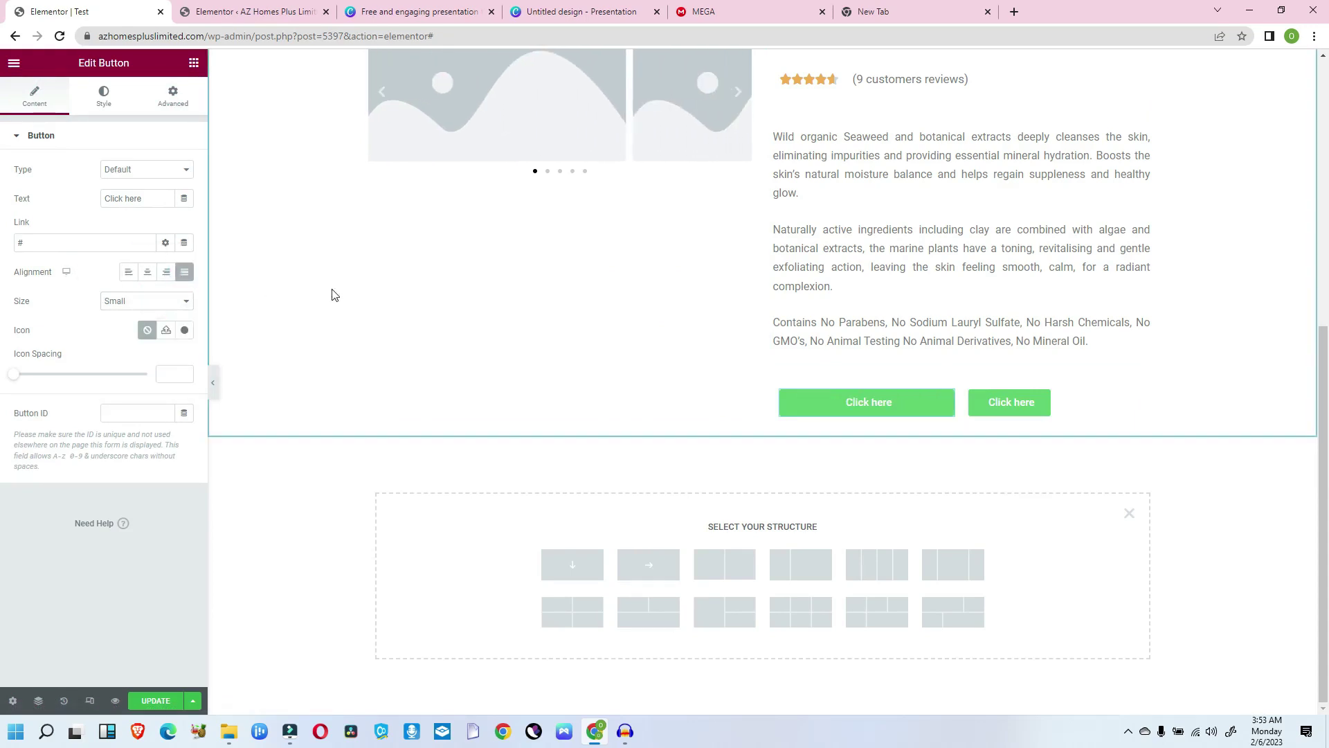
{"action": "left_click", "coordinate": [1013, 406]}
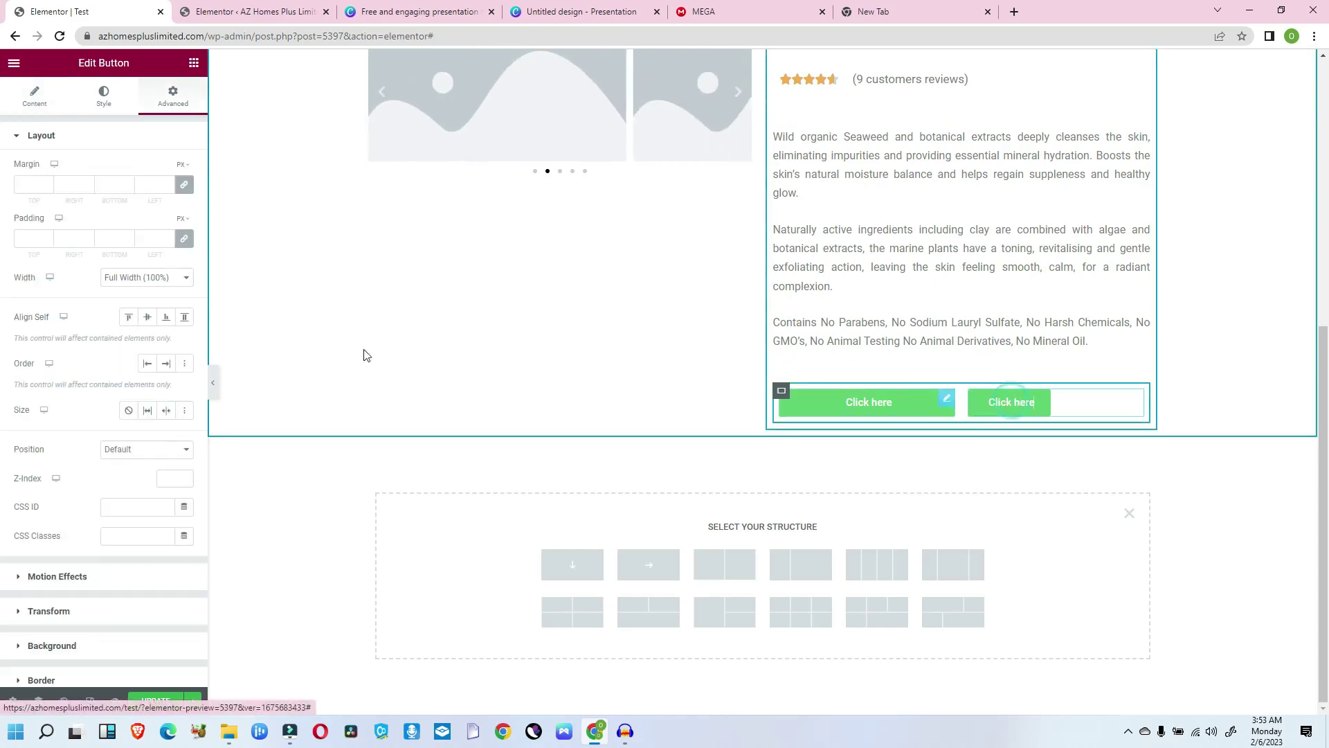
{"action": "left_click", "coordinate": [30, 100]}
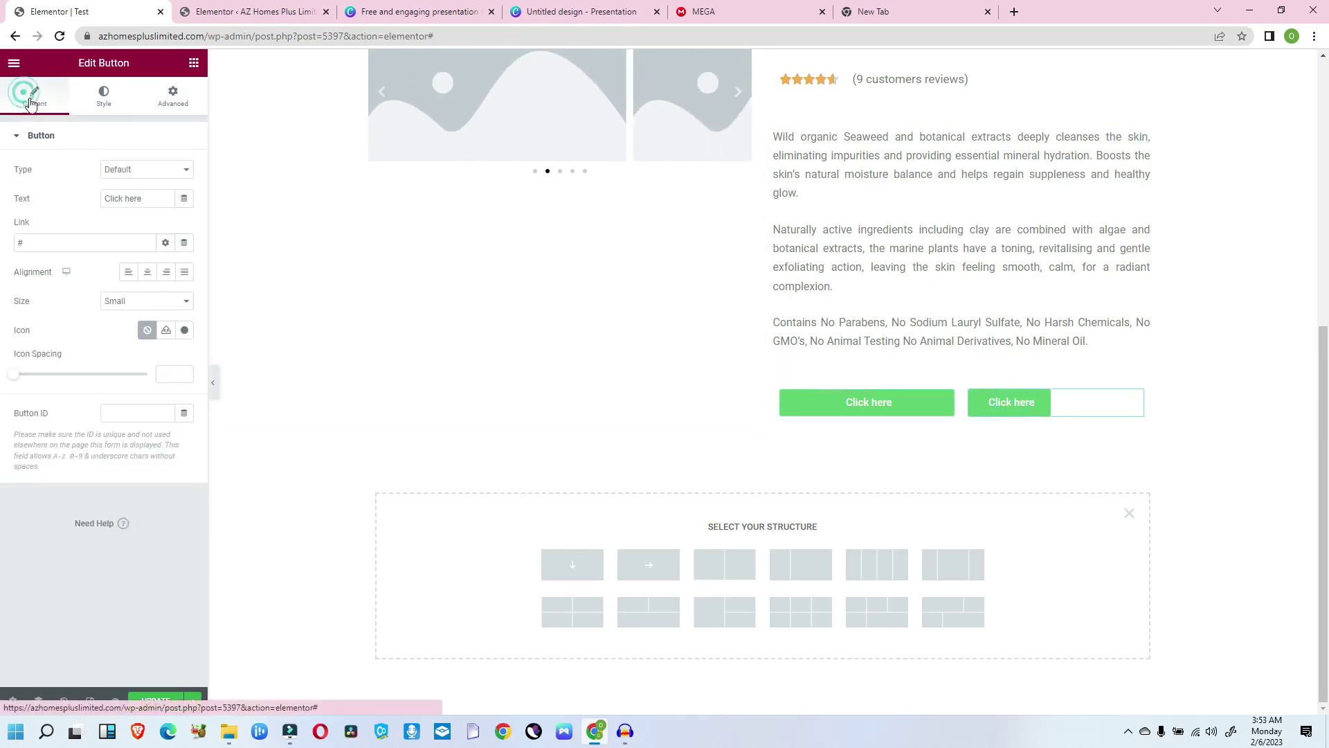
{"action": "left_click", "coordinate": [185, 274]}
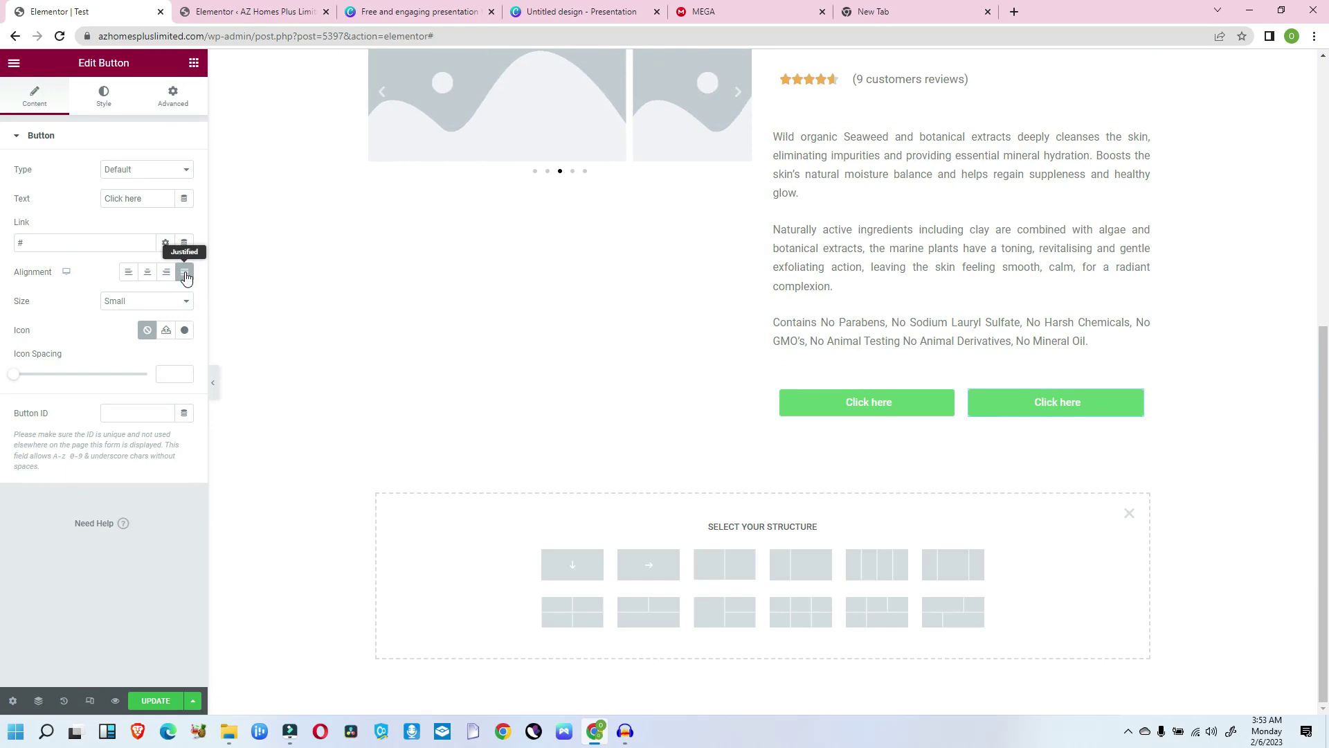
Relabel the first button 'Old $59' and give it 26 px line-through typography.
{"action": "left_click", "coordinate": [881, 401]}
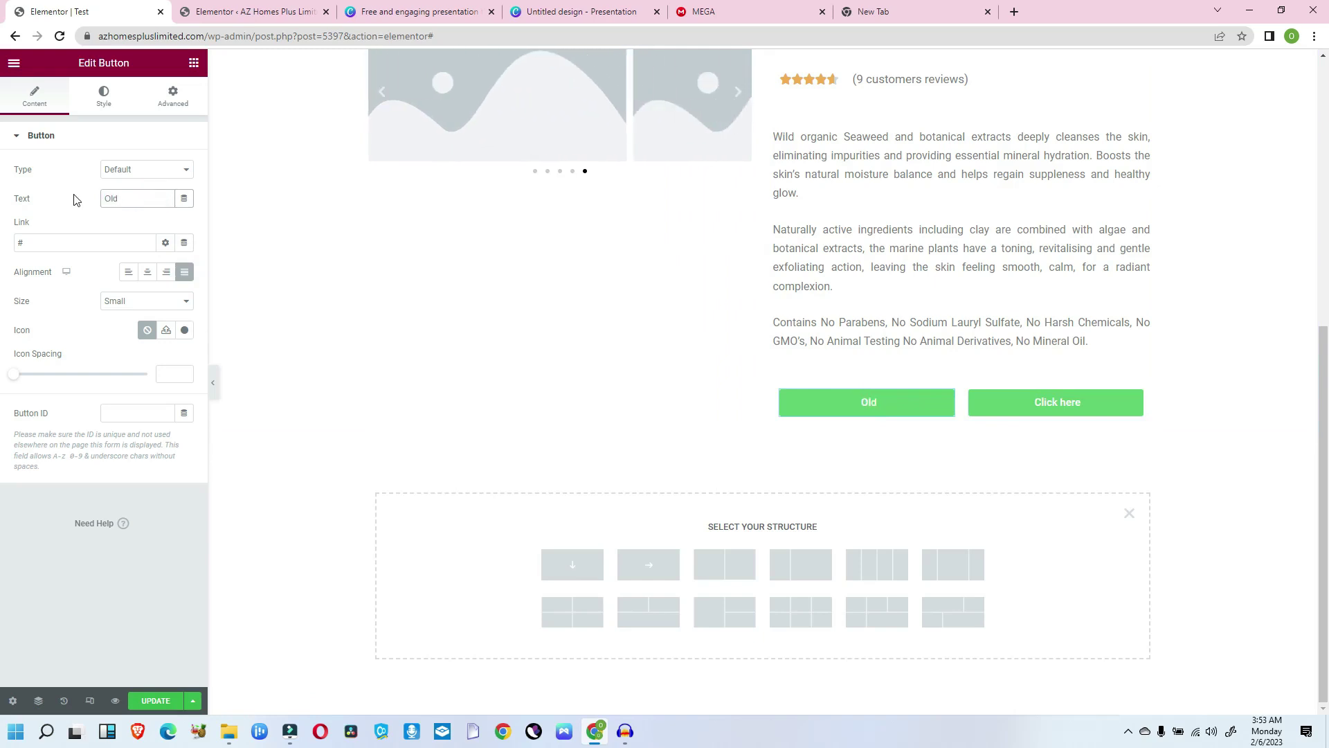
{"action": "type", "text": "%"}
{"action": "type", "text": "59"}
{"action": "left_click", "coordinate": [107, 101]}
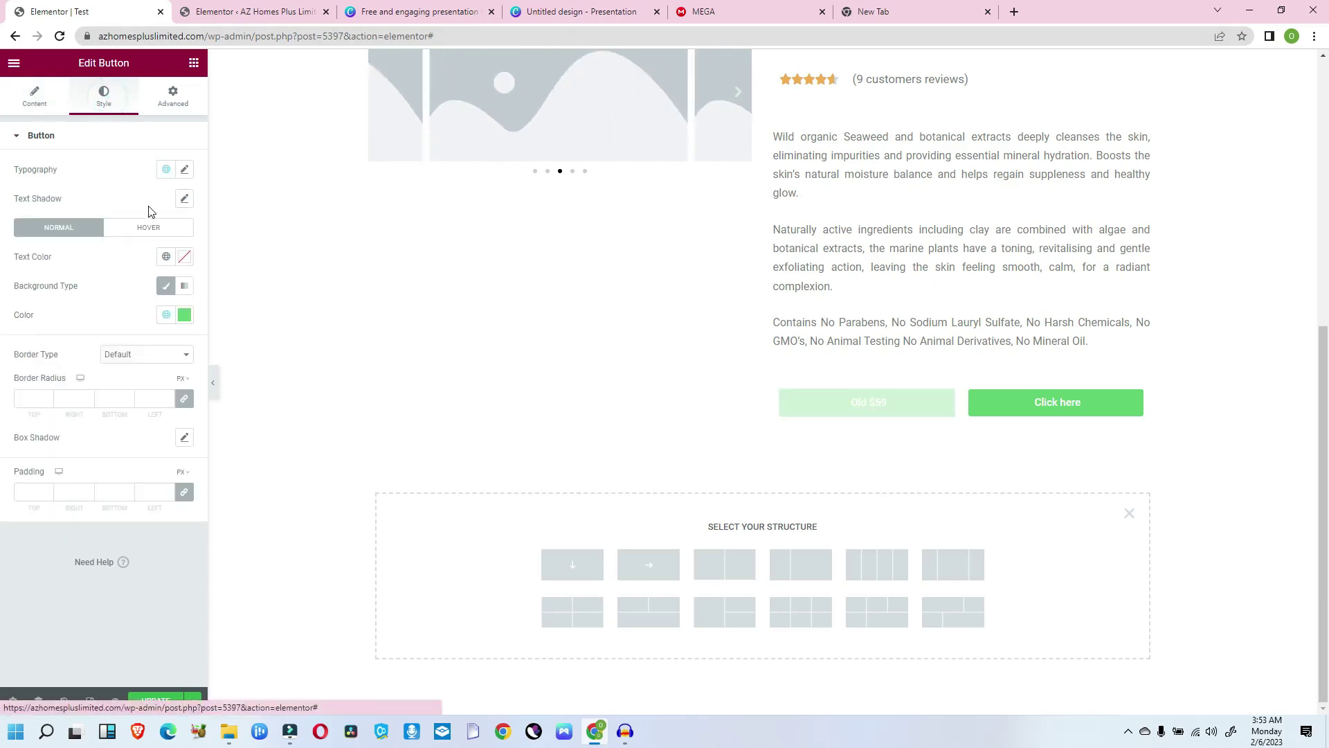
{"action": "left_click", "coordinate": [184, 171]}
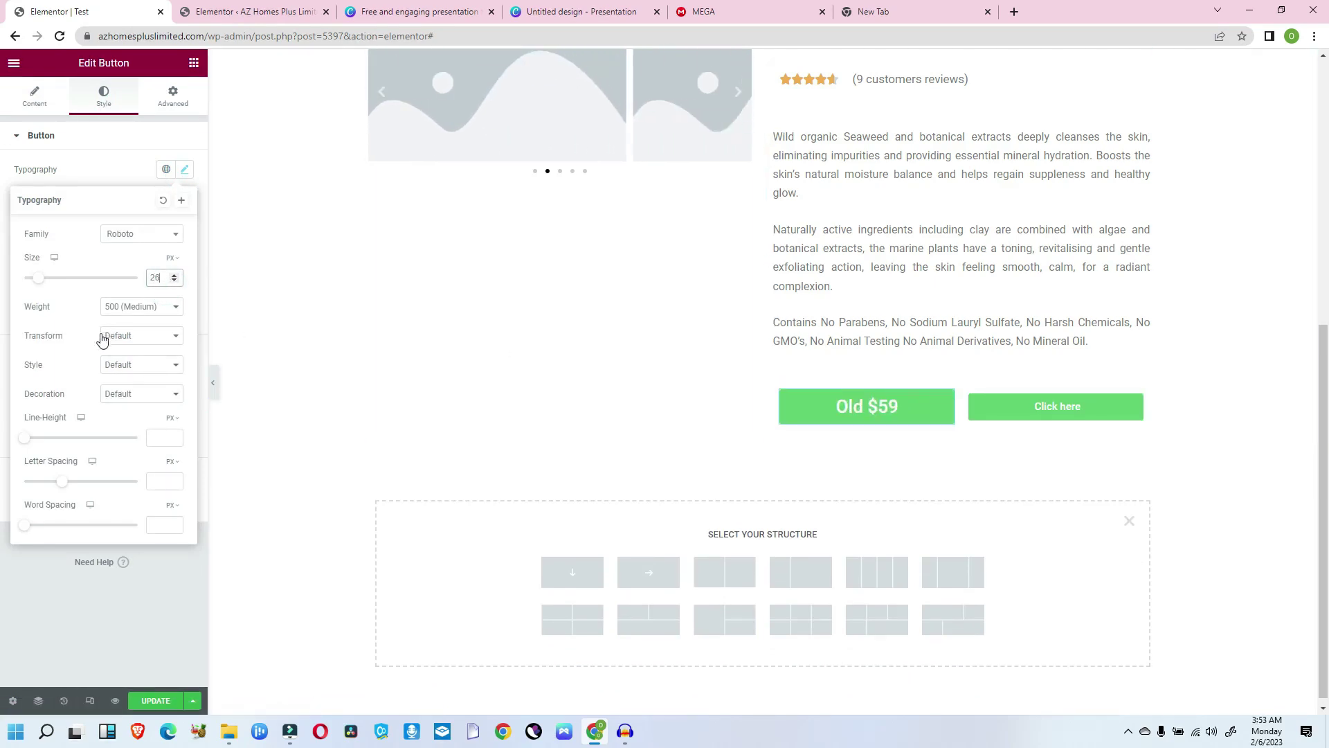
{"action": "left_click", "coordinate": [144, 392]}
{"action": "left_click", "coordinate": [153, 441]}
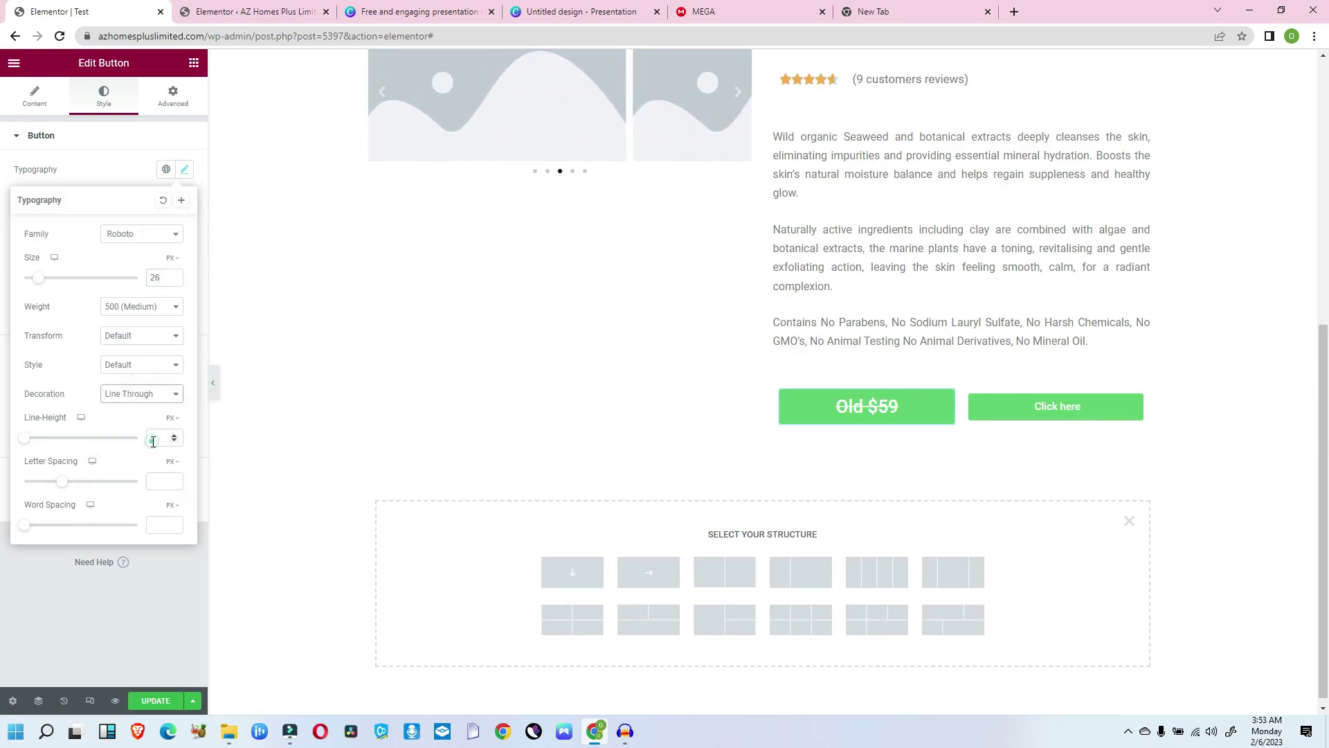
Relabel the second button 'New $15' and set its typography size to 26.
{"action": "left_click", "coordinate": [1018, 410]}
{"action": "left_click", "coordinate": [157, 200]}
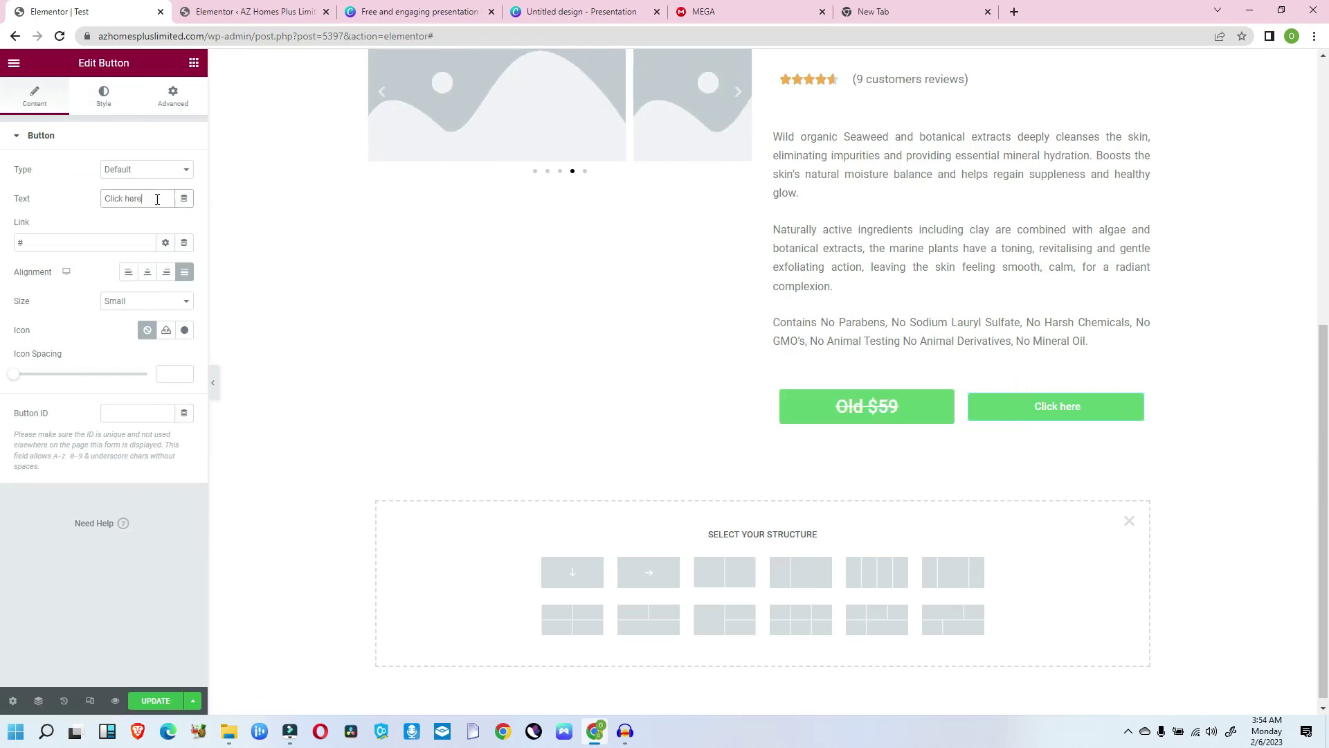
{"action": "type", "text": "New $15"}
{"action": "left_click", "coordinate": [110, 95]}
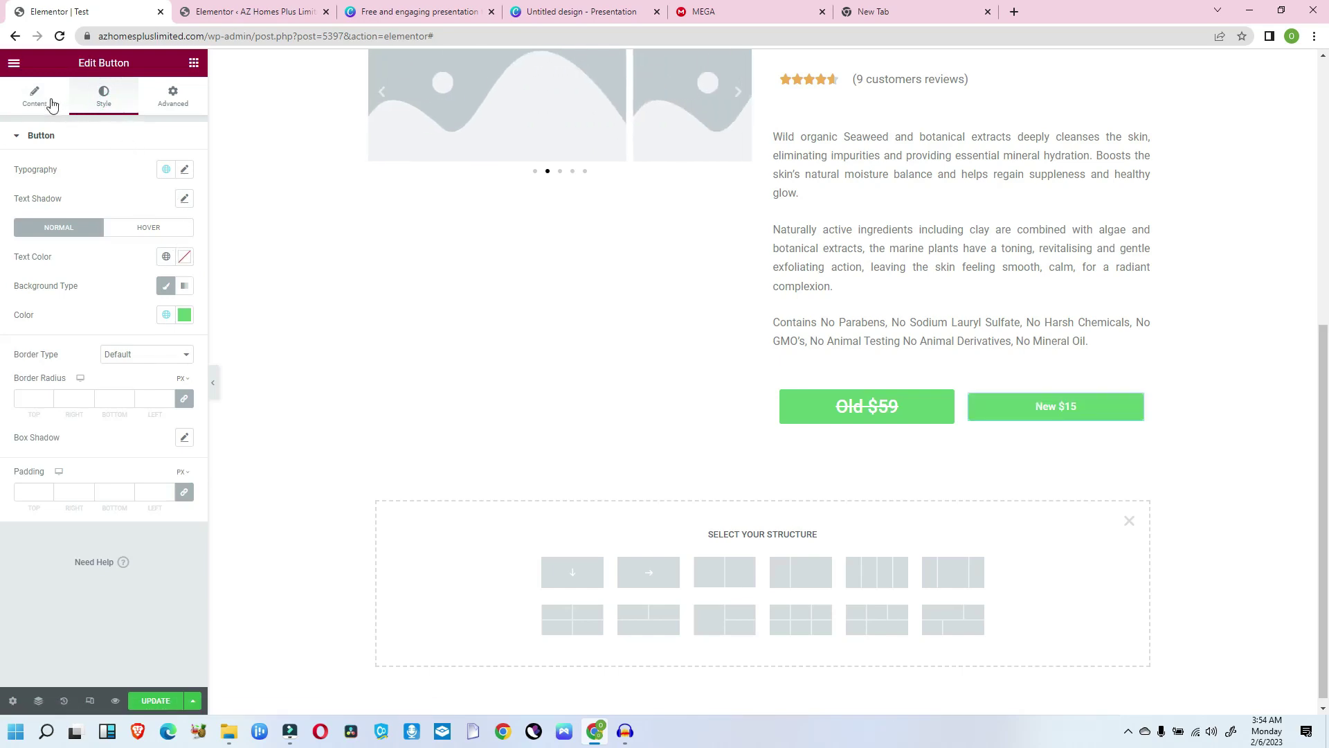
{"action": "left_click", "coordinate": [185, 171]}
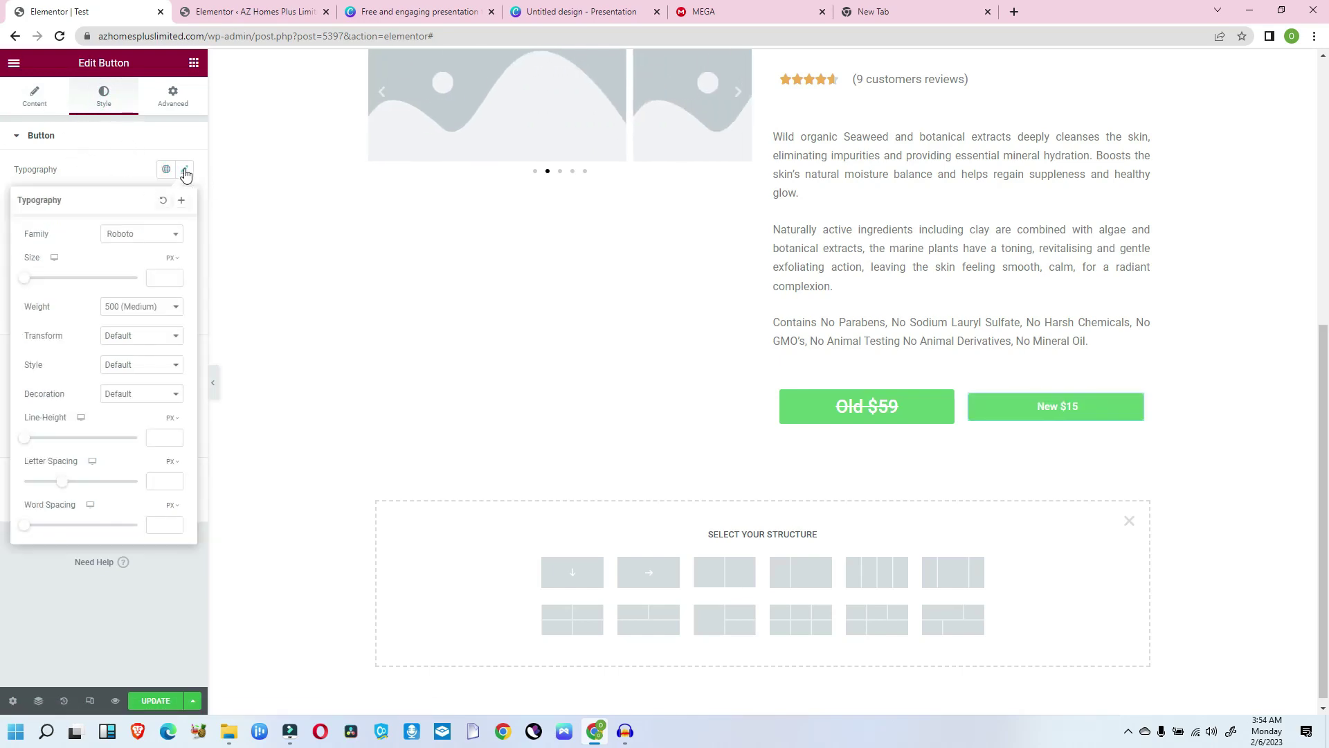
{"action": "left_click", "coordinate": [166, 276]}
{"action": "type", "text": "26"}
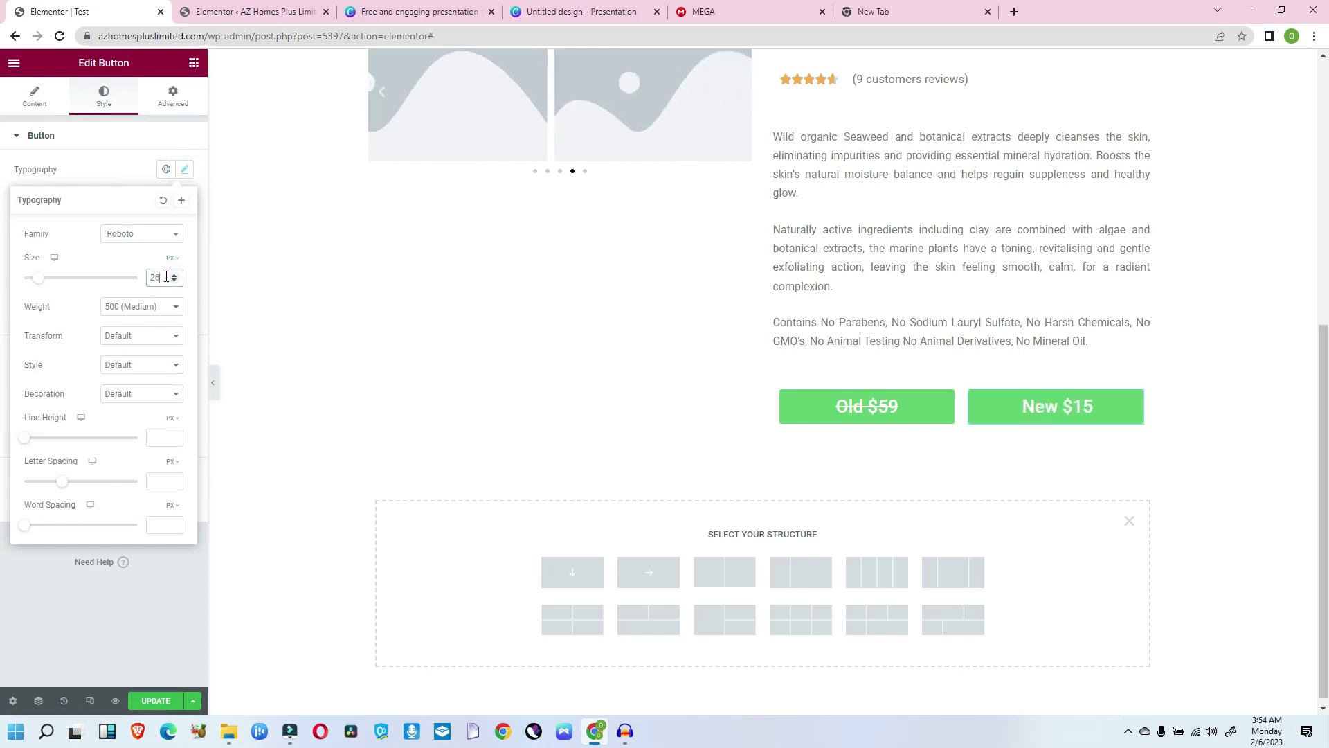
{"action": "left_click", "coordinate": [612, 299]}
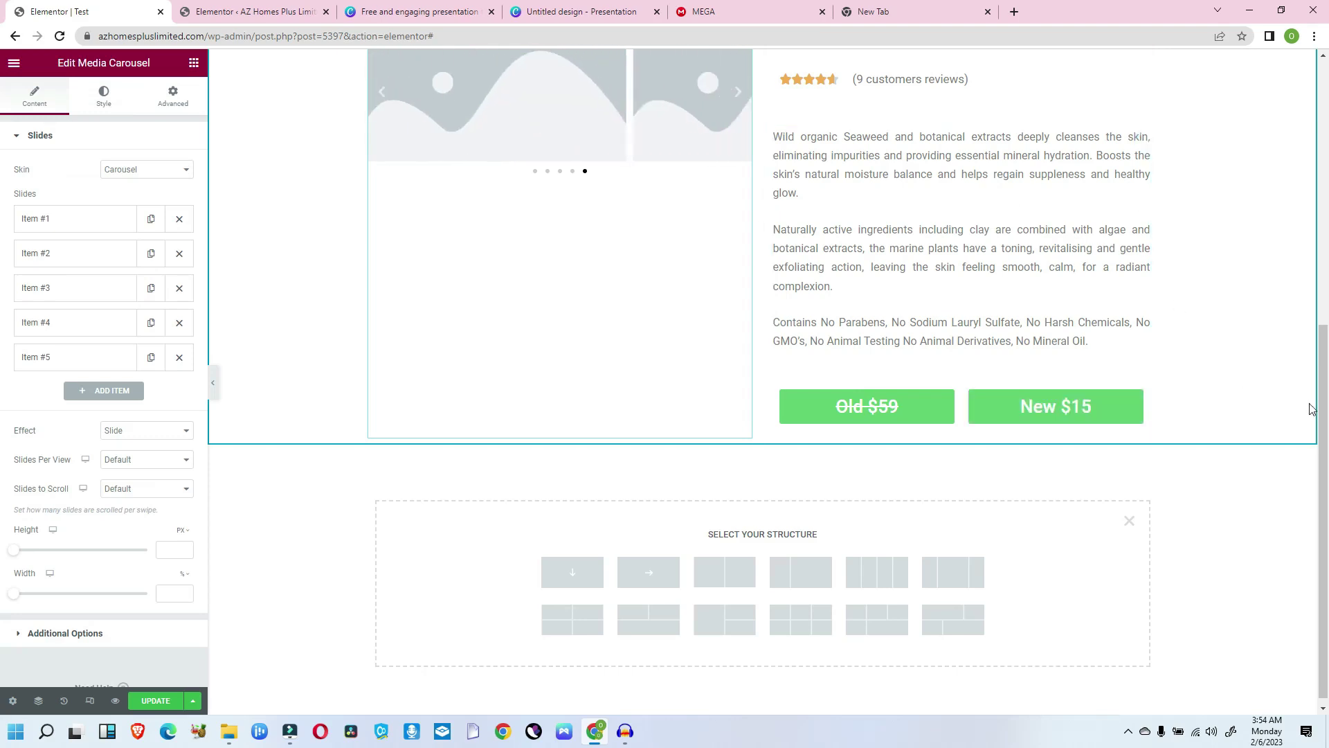
Set the second Face Mask heading's typography size to 42.
{"action": "left_click_drag", "start_coordinate": [1322, 374], "coordinate": [1264, 118]}
{"action": "left_click", "coordinate": [858, 514]}
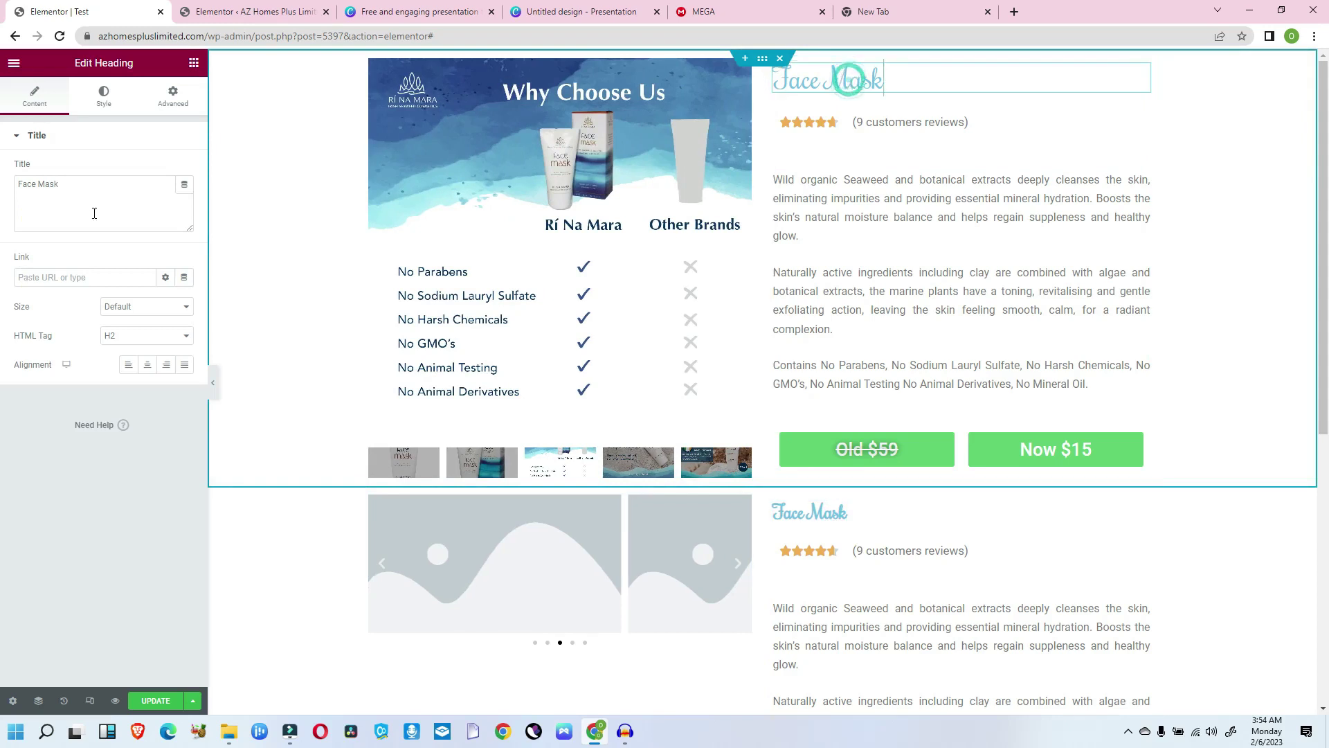
{"action": "left_click", "coordinate": [105, 100]}
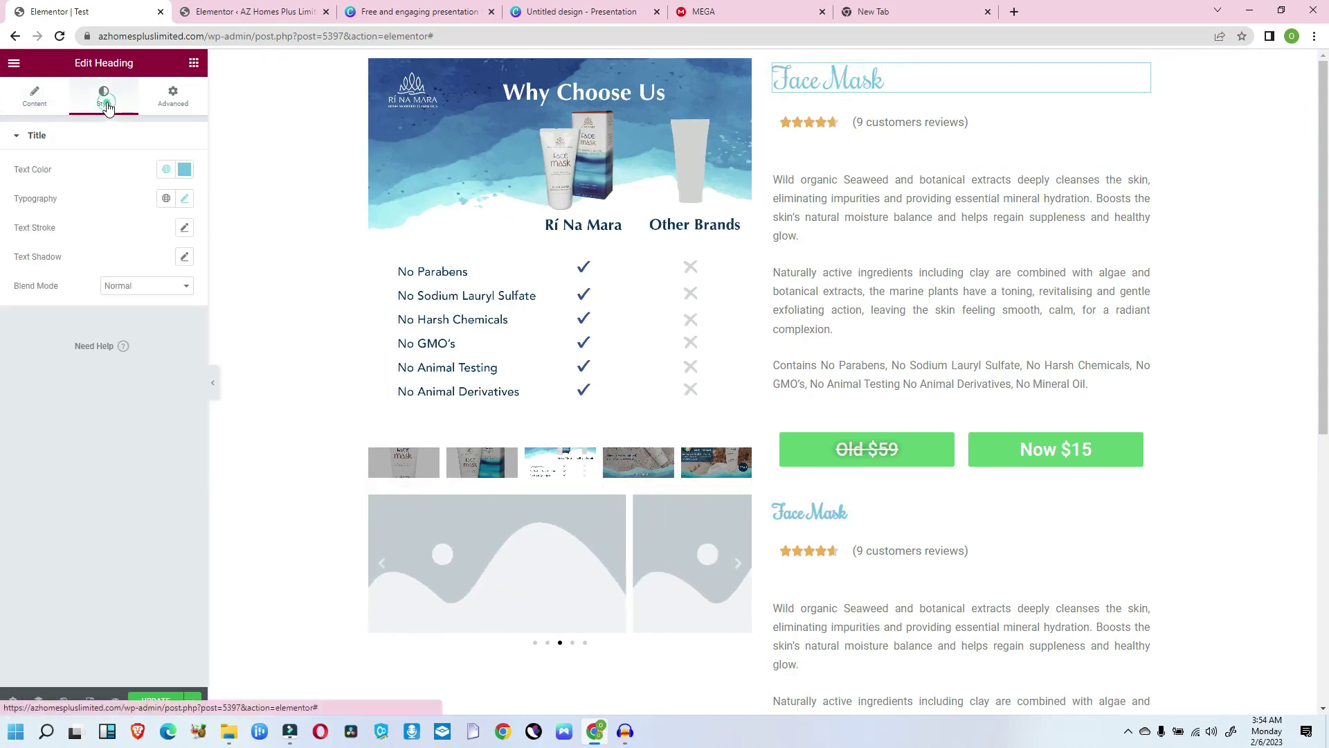
{"action": "left_click", "coordinate": [184, 200]}
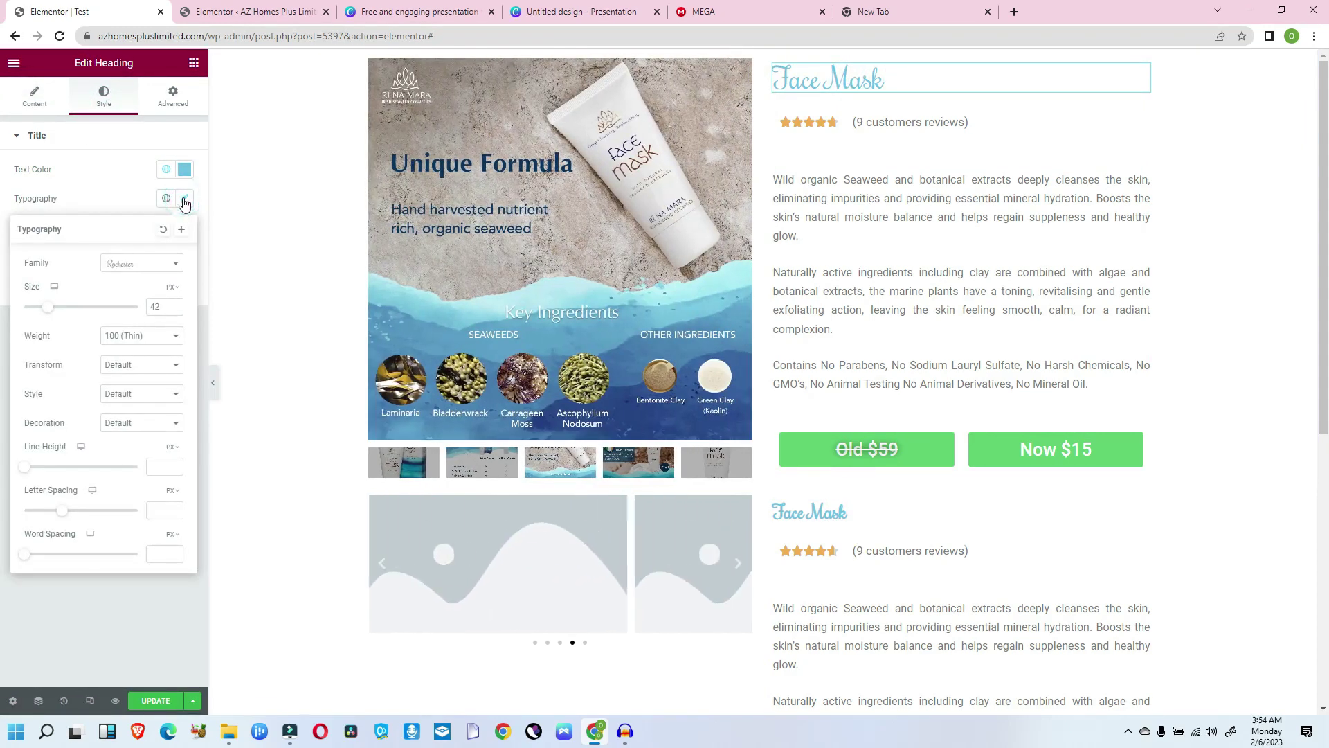
{"action": "left_click", "coordinate": [808, 511]}
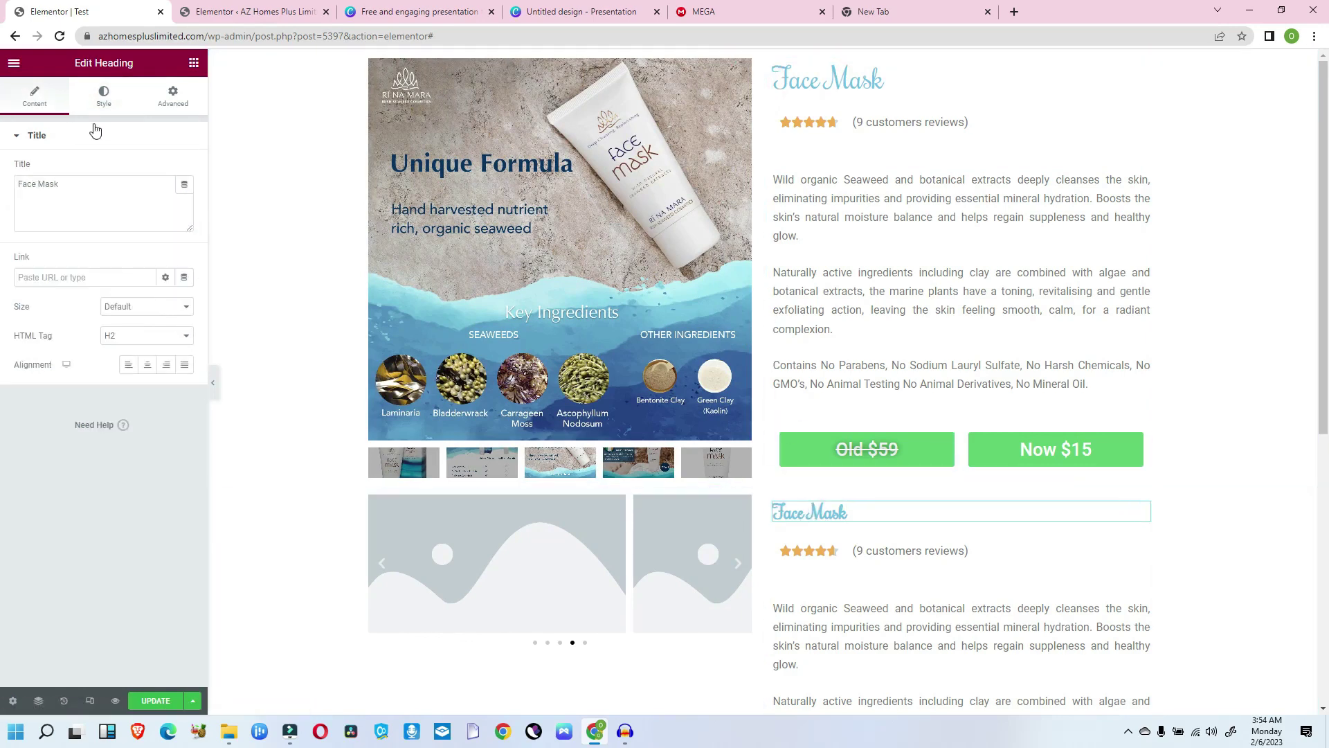
{"action": "left_click", "coordinate": [104, 97]}
{"action": "left_click", "coordinate": [186, 199]}
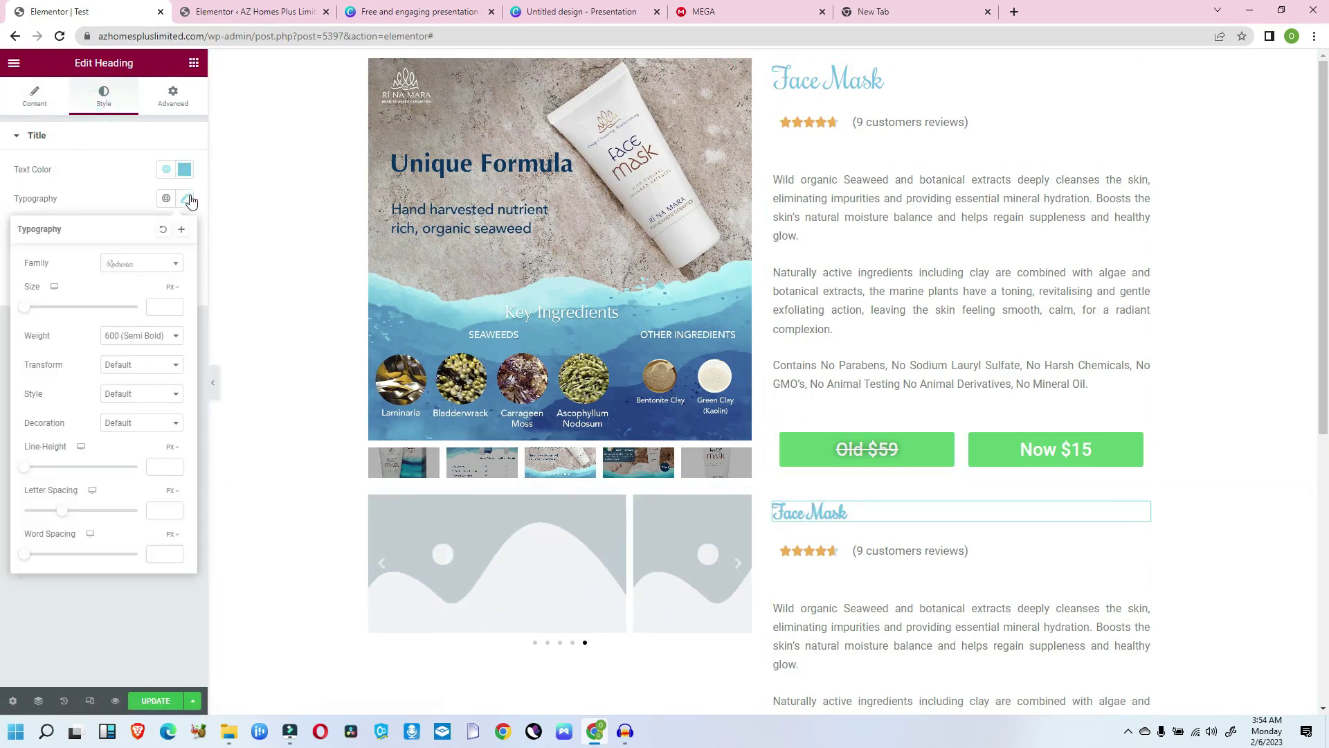
{"action": "left_click", "coordinate": [170, 306]}
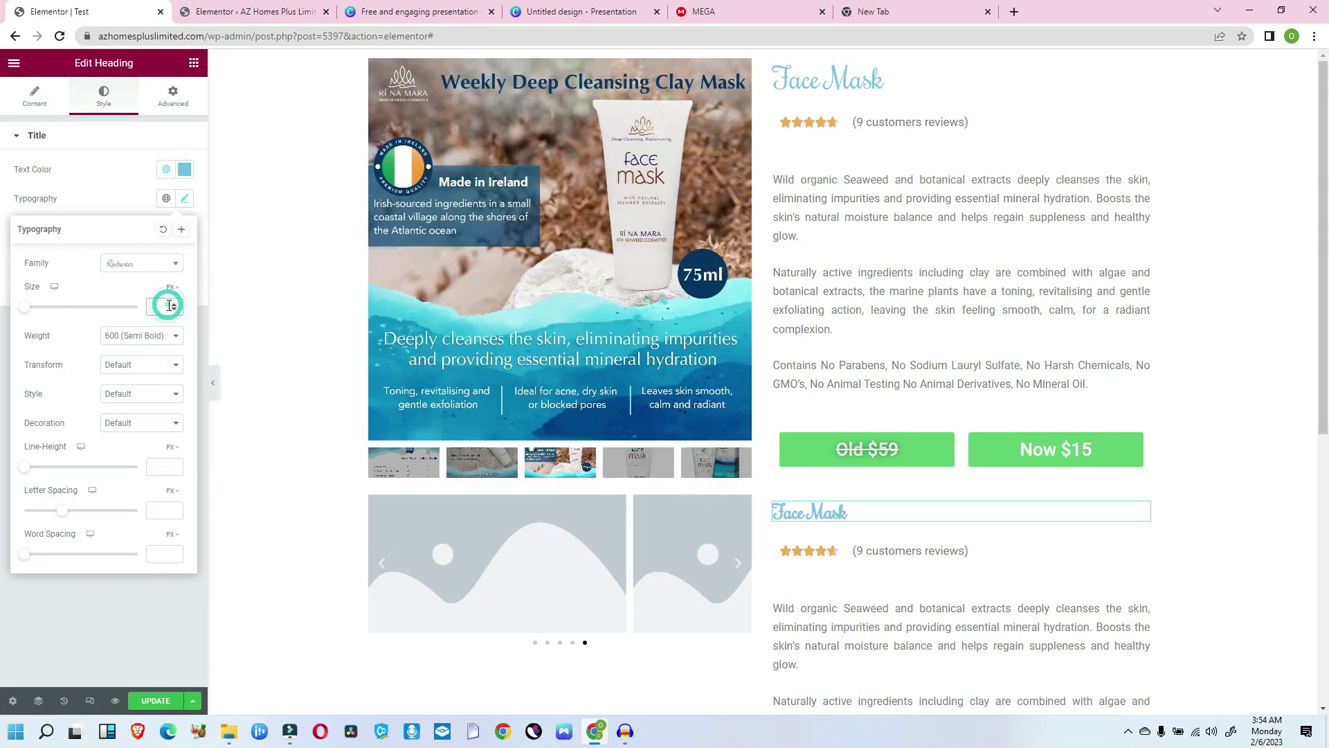
{"action": "type", "text": "42"}
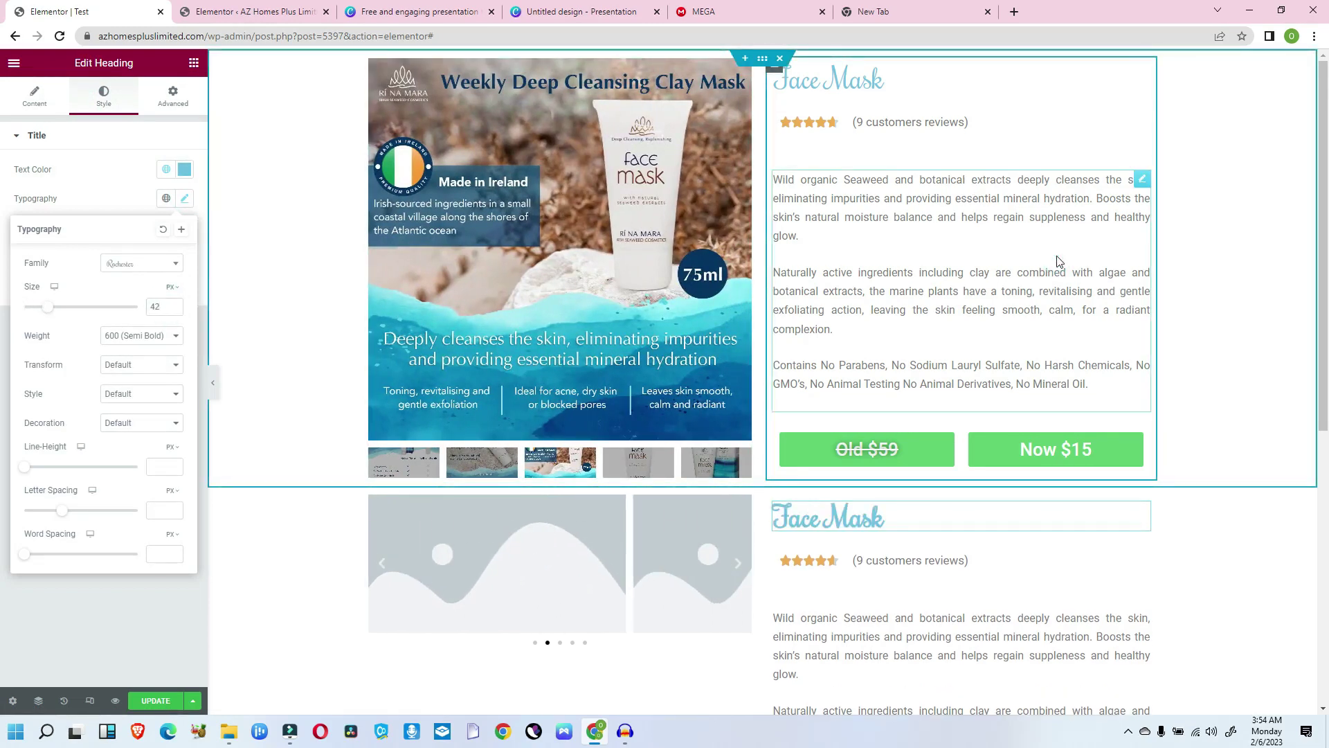
Change the second heading's font weight to 100 (Thin).
{"action": "left_click", "coordinate": [893, 262]}
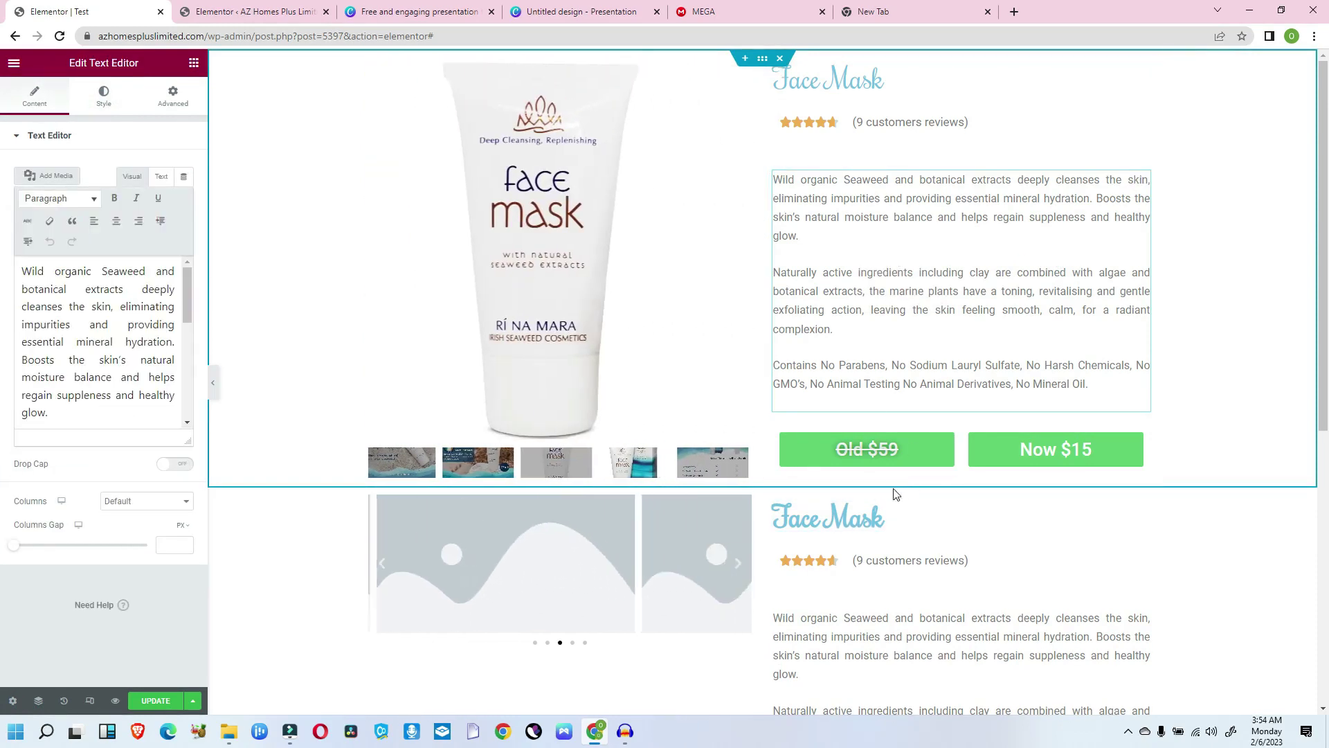
{"action": "left_click", "coordinate": [831, 516]}
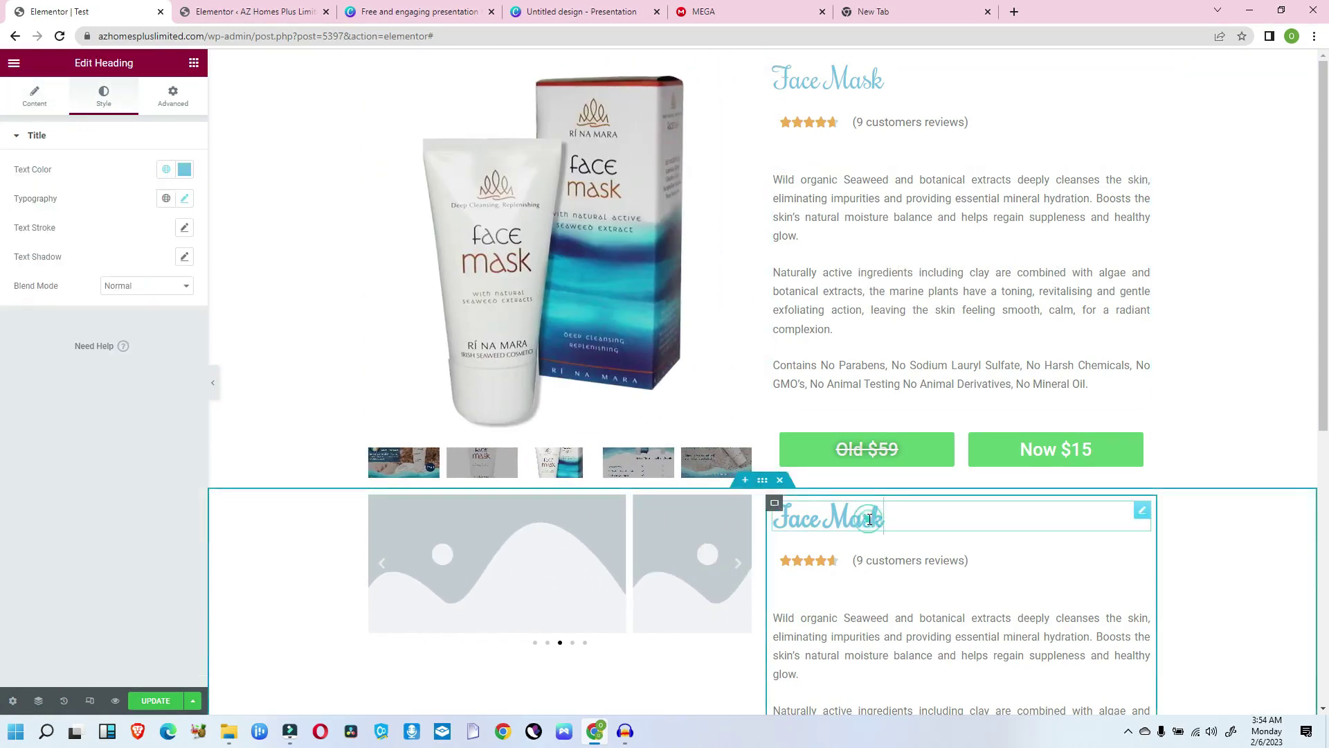
{"action": "left_click", "coordinate": [185, 200]}
{"action": "left_click", "coordinate": [161, 337]}
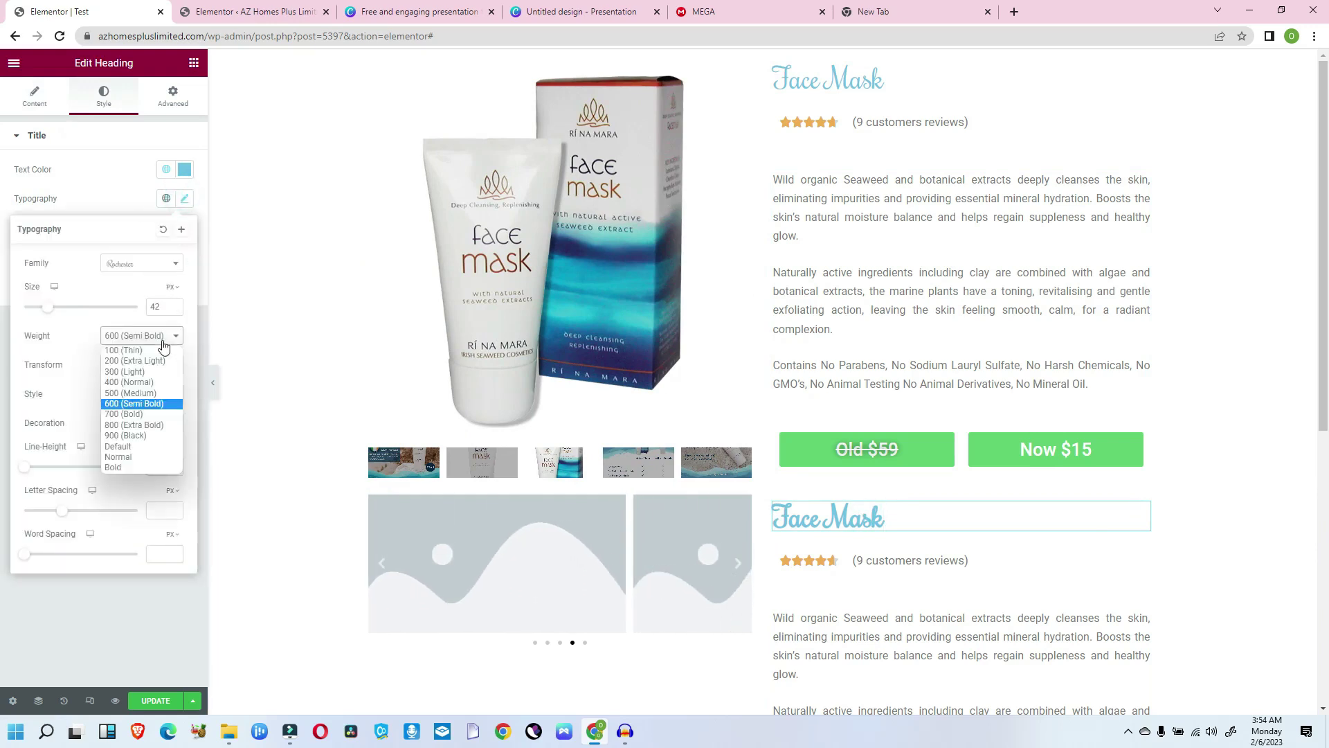
{"action": "left_click", "coordinate": [146, 354]}
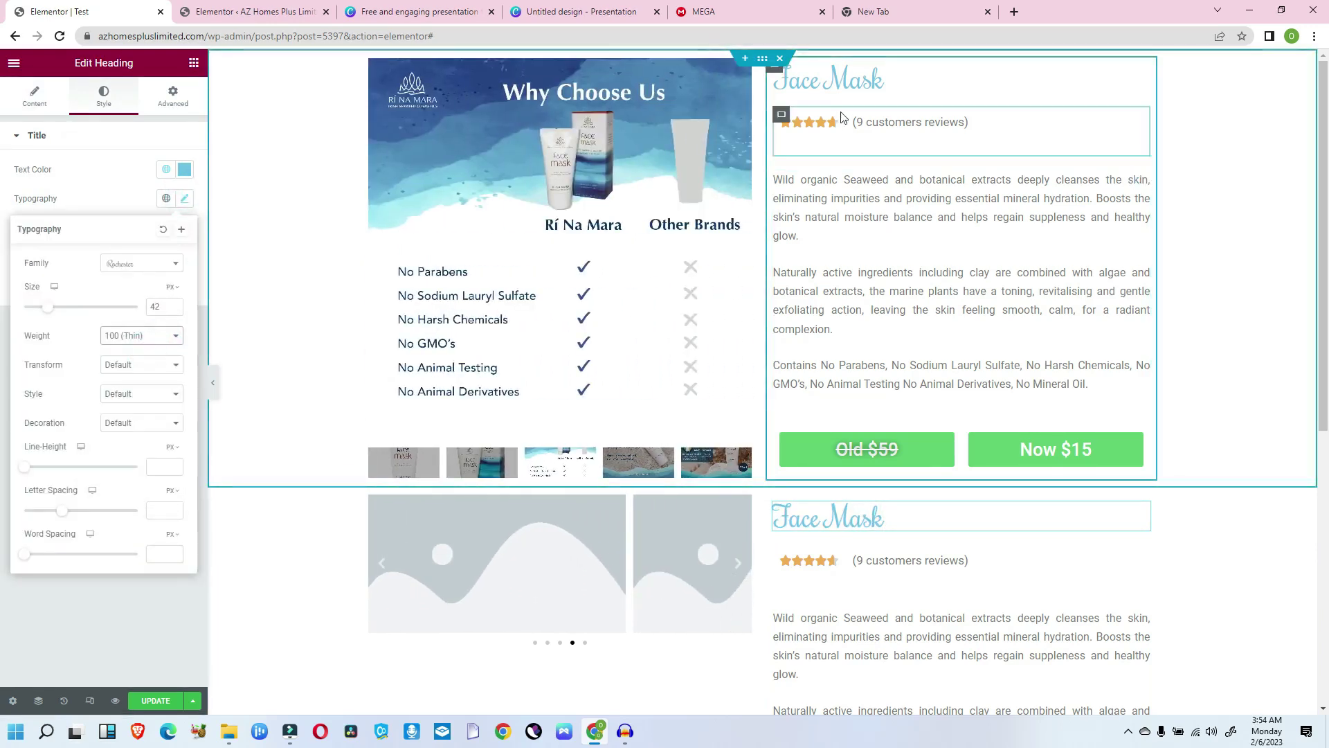
{"action": "left_click", "coordinate": [937, 335]}
Set the plain face-mask tube image from the Media Library on the second carousel's first slide.
{"action": "scroll", "coordinate": [1326, 318], "scroll_direction": "down", "scroll_amount": 3}
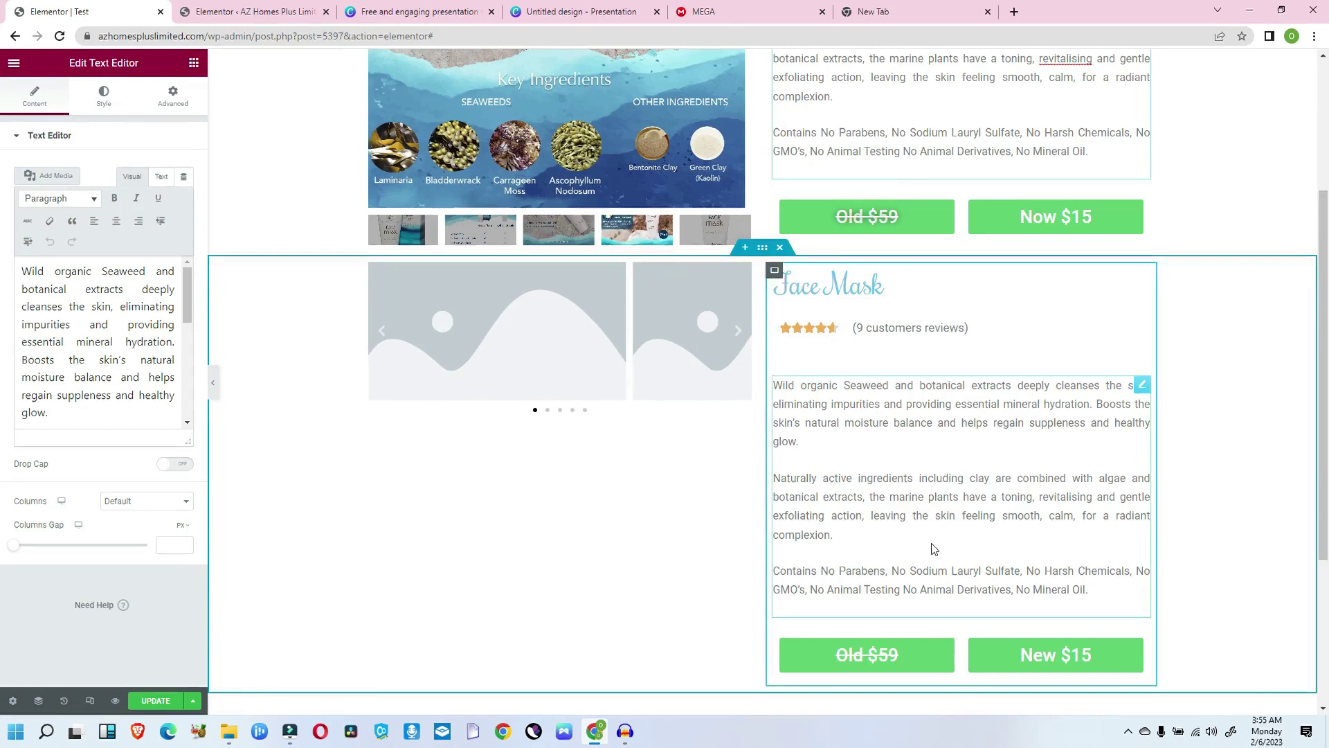
{"action": "left_click", "coordinate": [551, 329]}
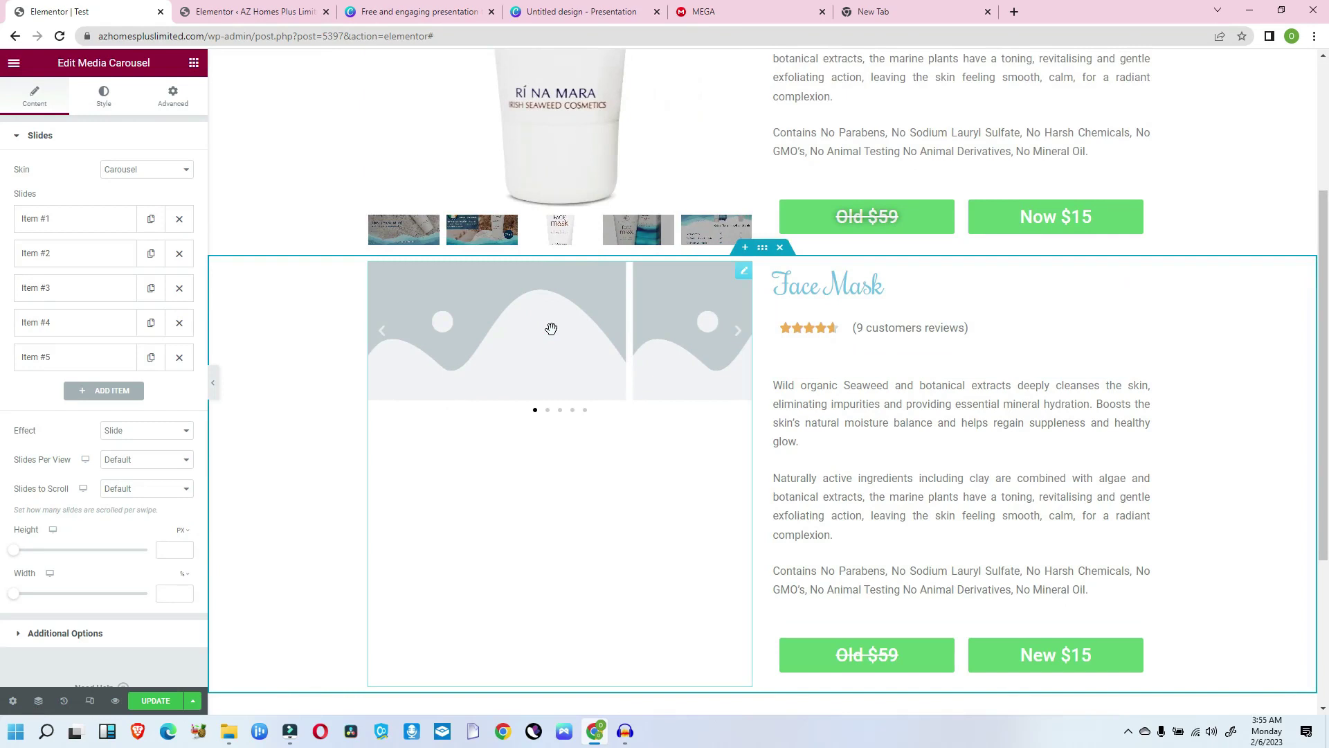
{"action": "left_click", "coordinate": [78, 218]}
{"action": "left_click", "coordinate": [88, 306]}
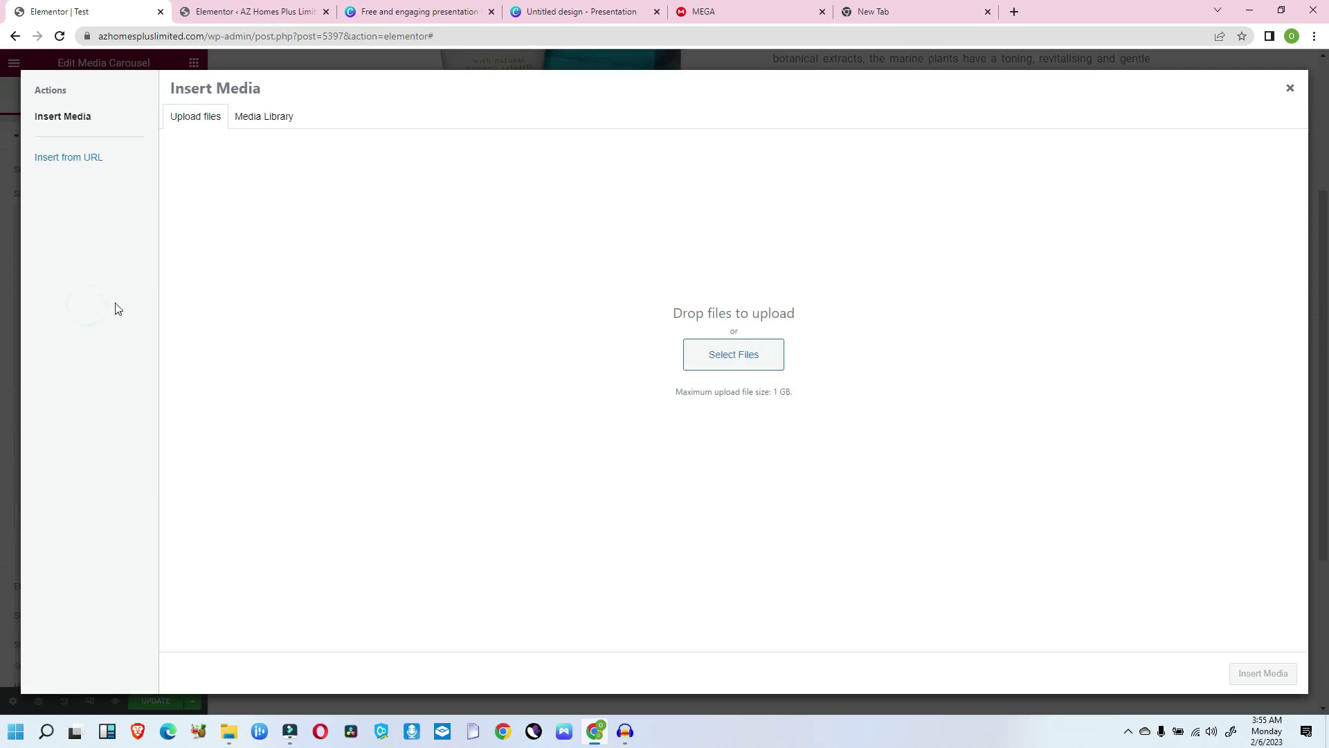
{"action": "left_click", "coordinate": [260, 120]}
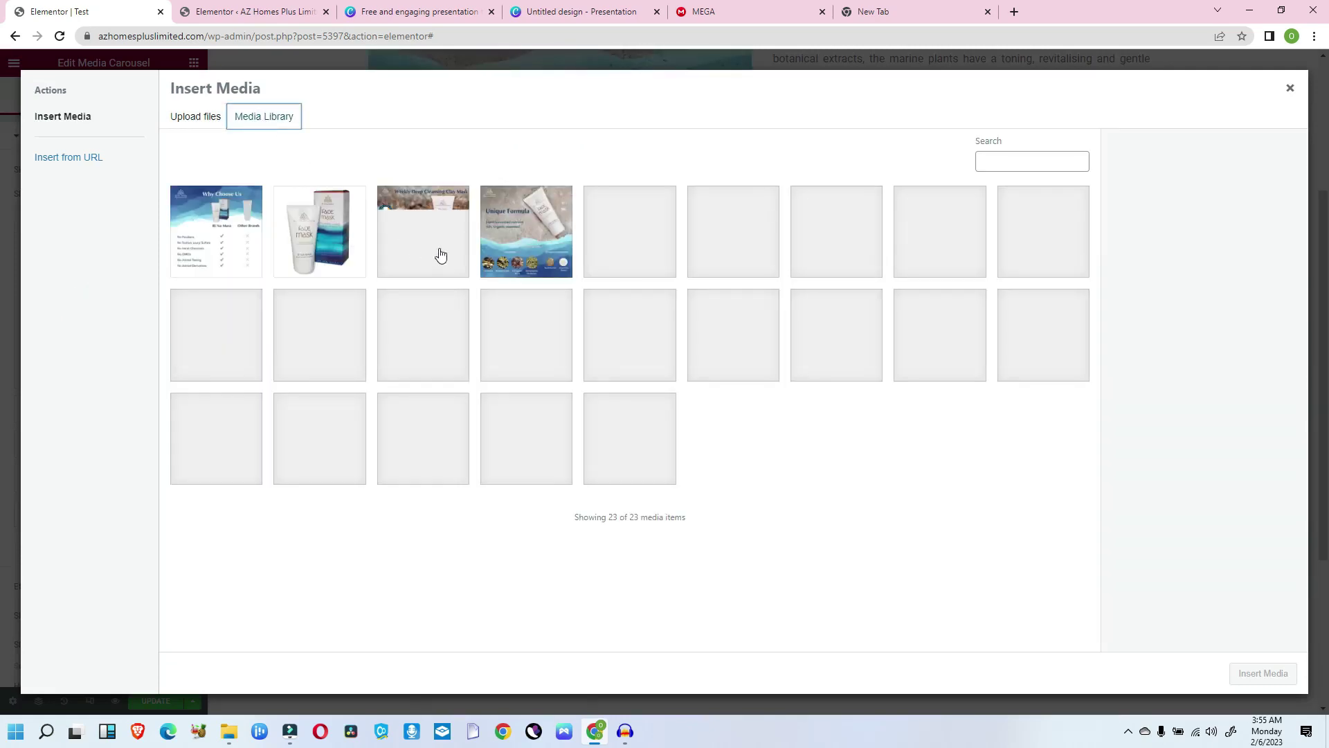
{"action": "left_click", "coordinate": [700, 236]}
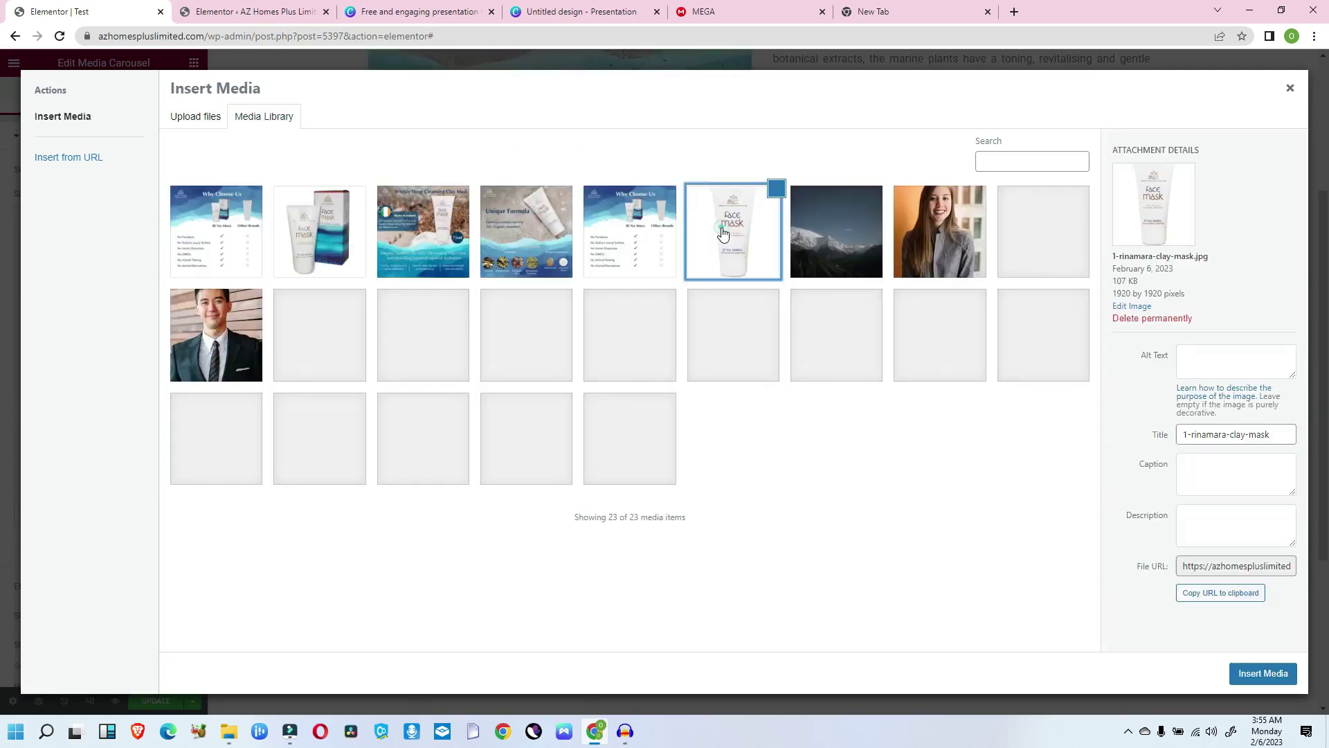
{"action": "left_click", "coordinate": [1250, 673]}
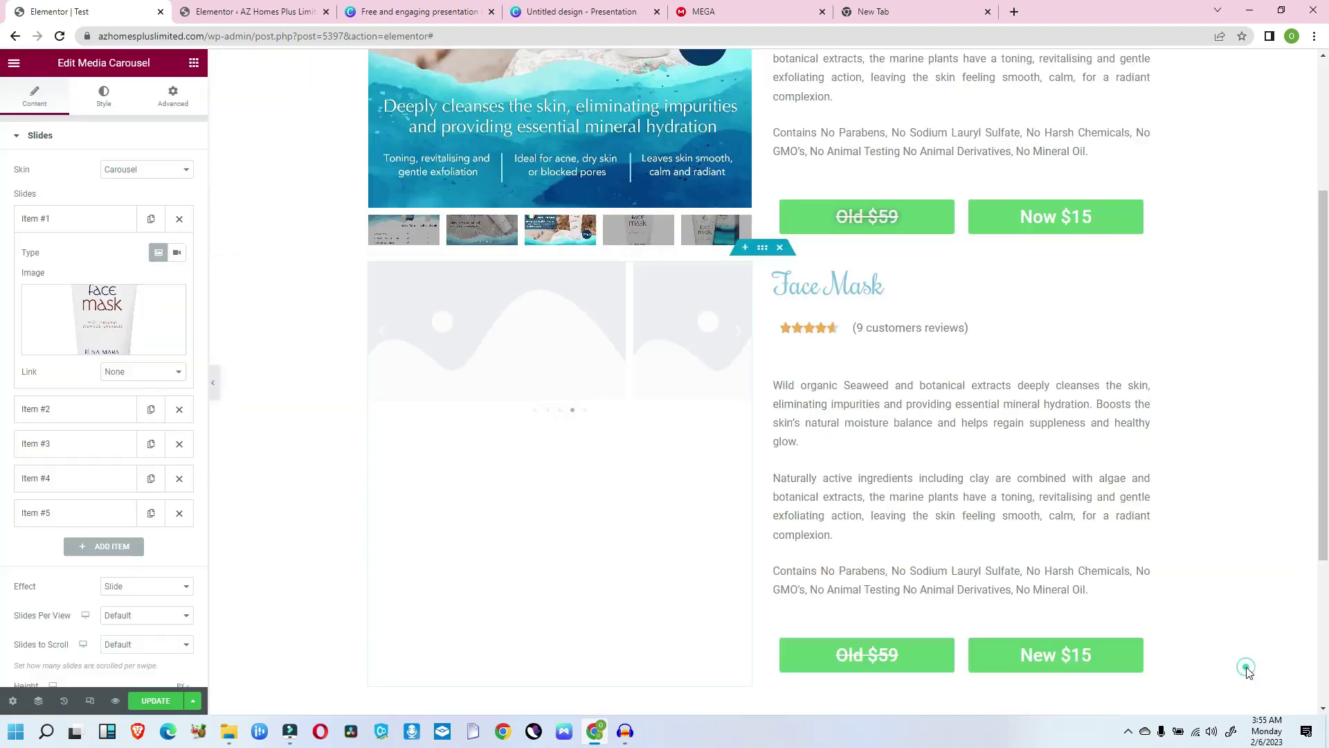
Set the FaceMask tube-and-box image on the second slide.
{"action": "left_click", "coordinate": [68, 221]}
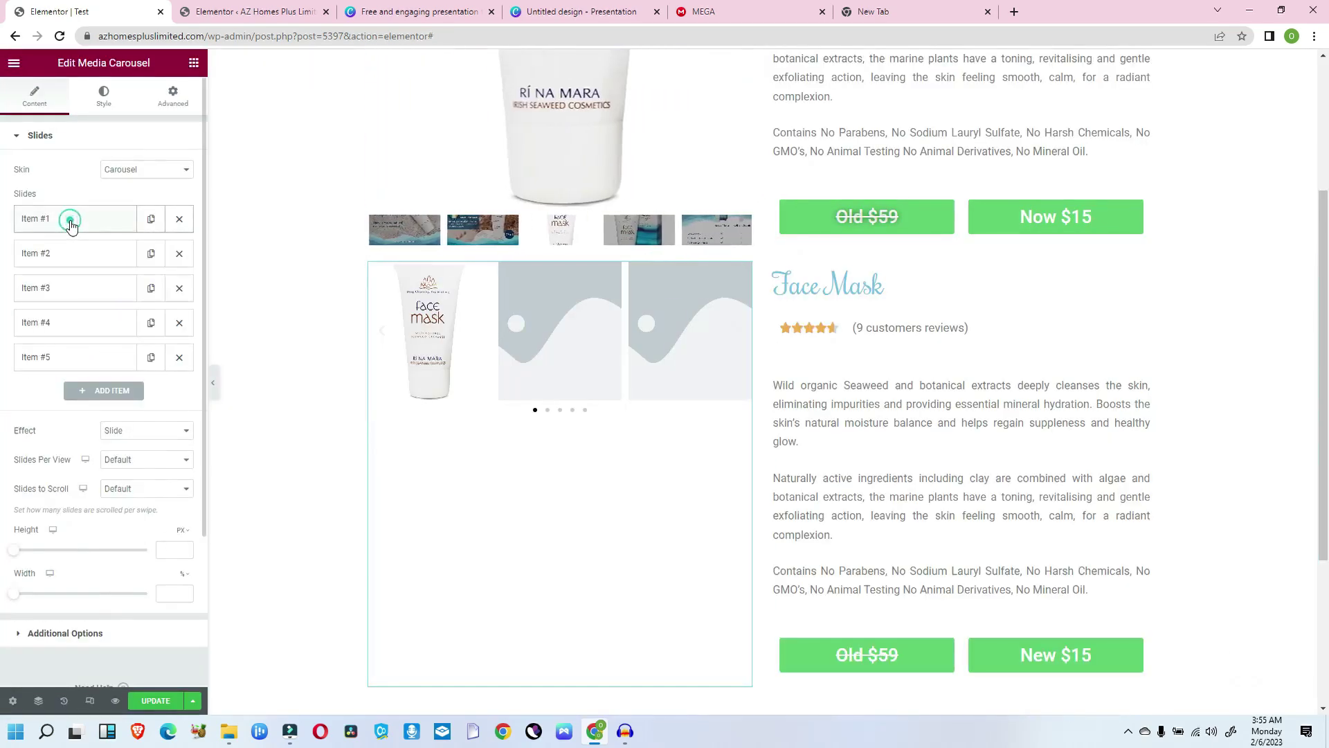
{"action": "left_click", "coordinate": [89, 254]}
{"action": "left_click", "coordinate": [101, 351]}
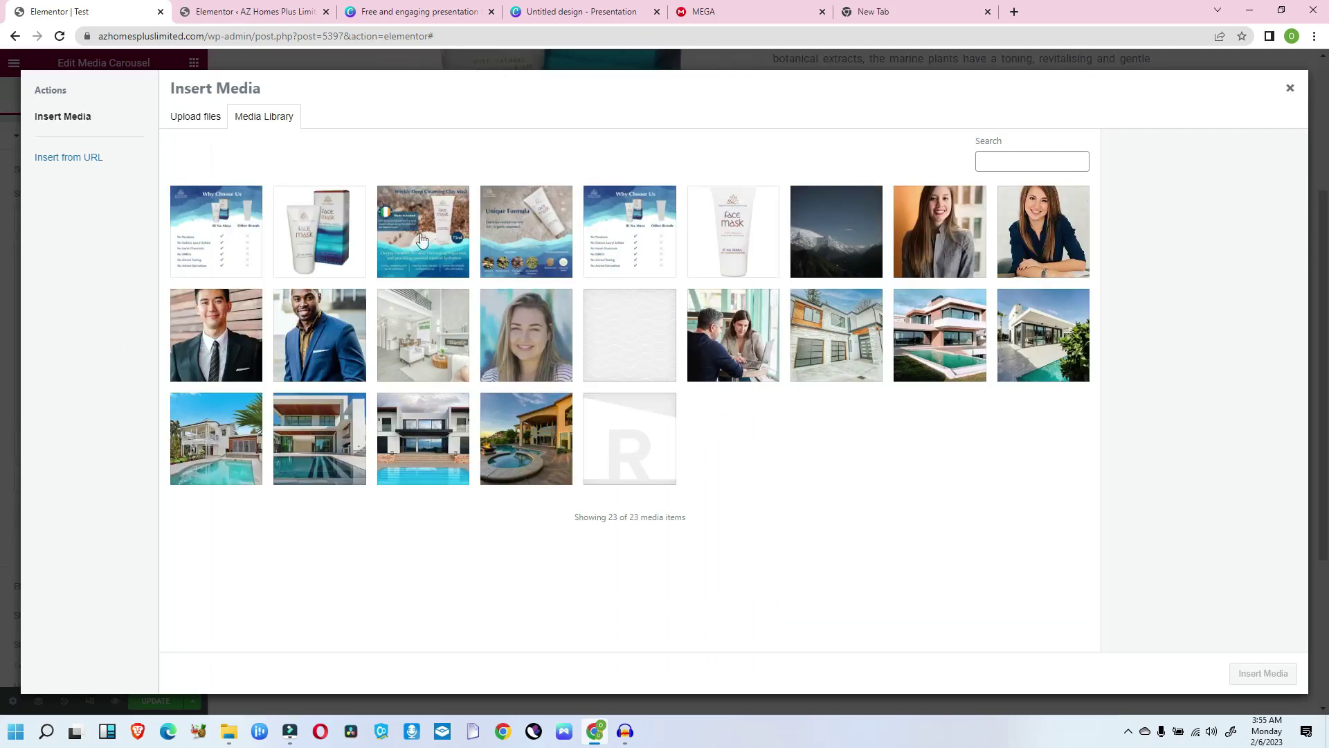
{"action": "left_click", "coordinate": [331, 233]}
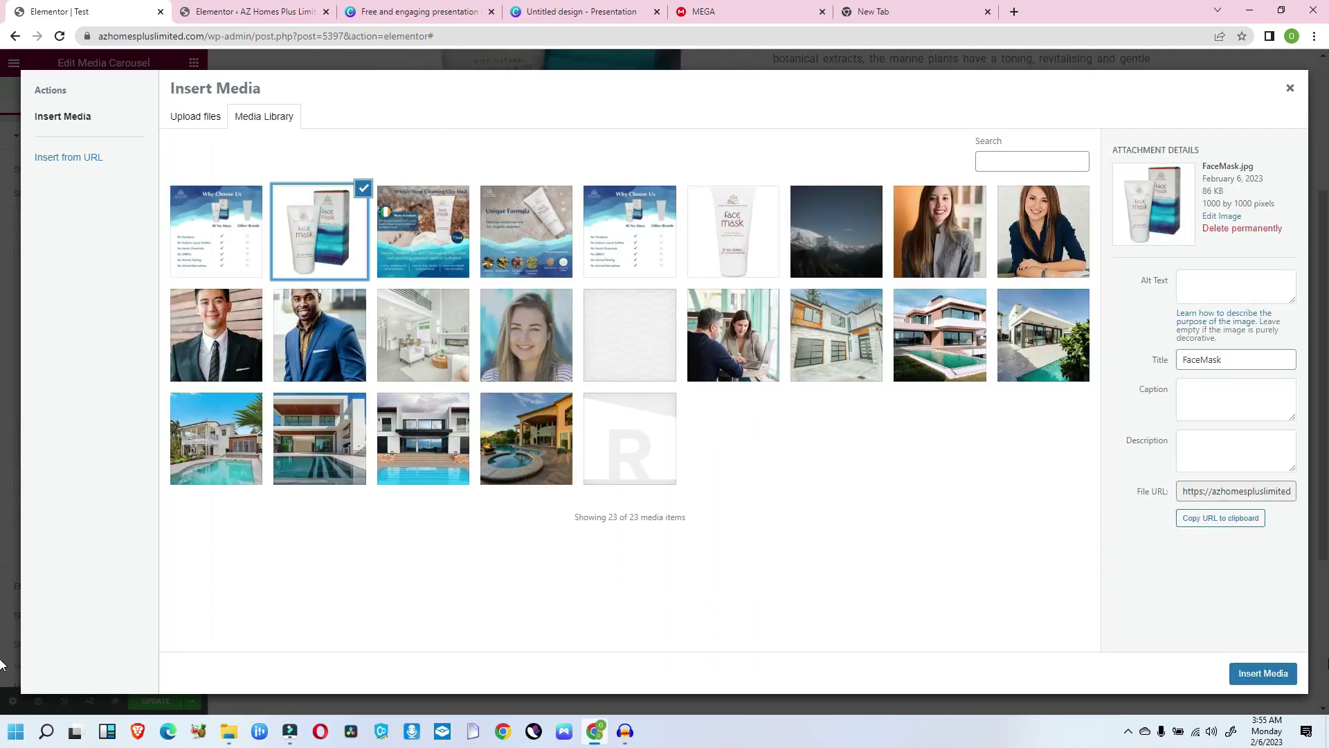
{"action": "left_click", "coordinate": [1264, 675]}
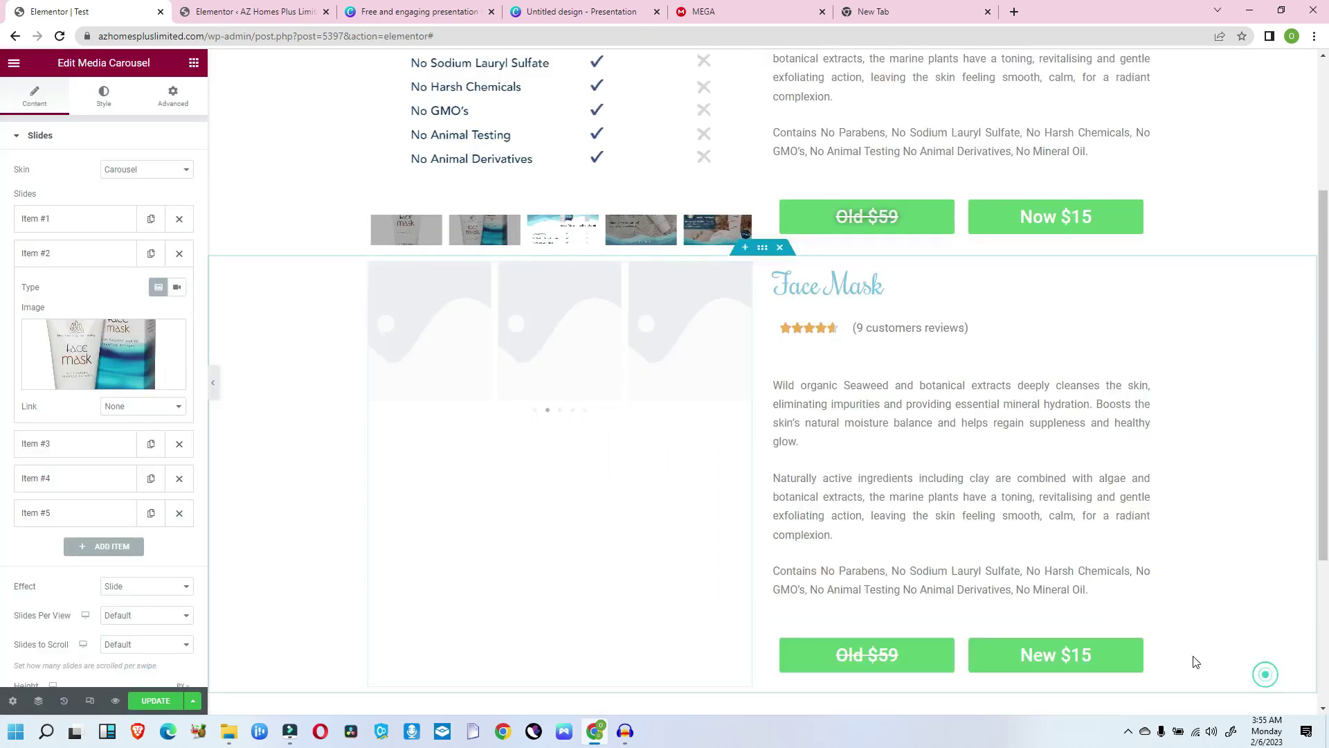
Put the Why Choose Us and Unique Formula images on the third and fourth slides.
{"action": "left_click", "coordinate": [100, 439]}
{"action": "left_click", "coordinate": [95, 371]}
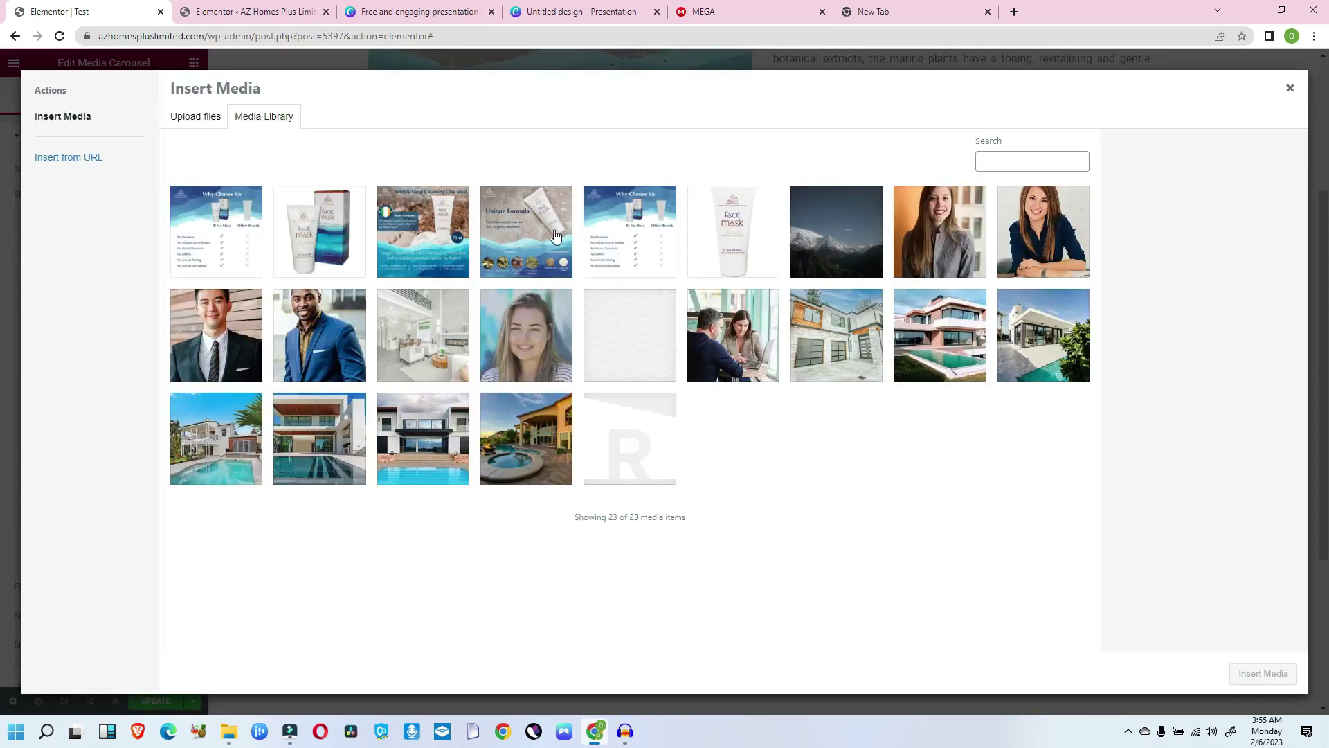
{"action": "left_click", "coordinate": [620, 239]}
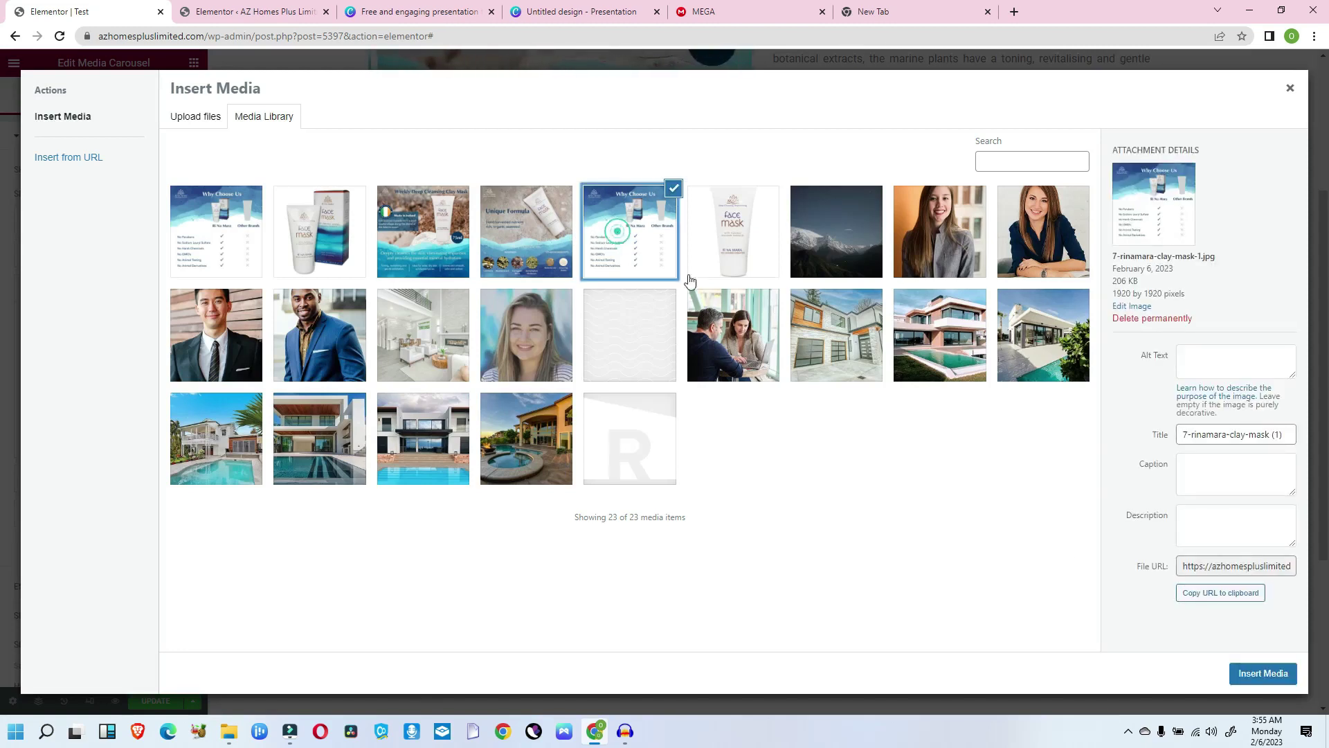
{"action": "left_click", "coordinate": [1265, 673]}
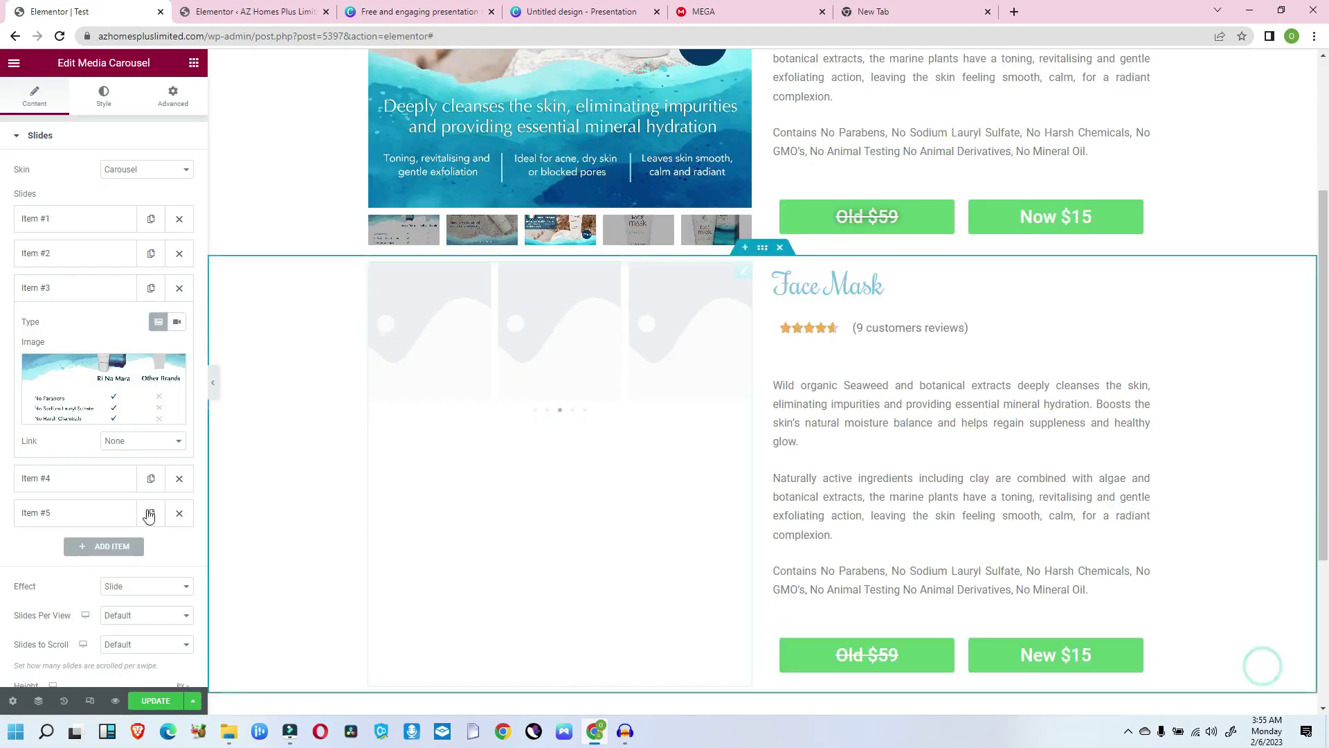
{"action": "left_click", "coordinate": [75, 485]}
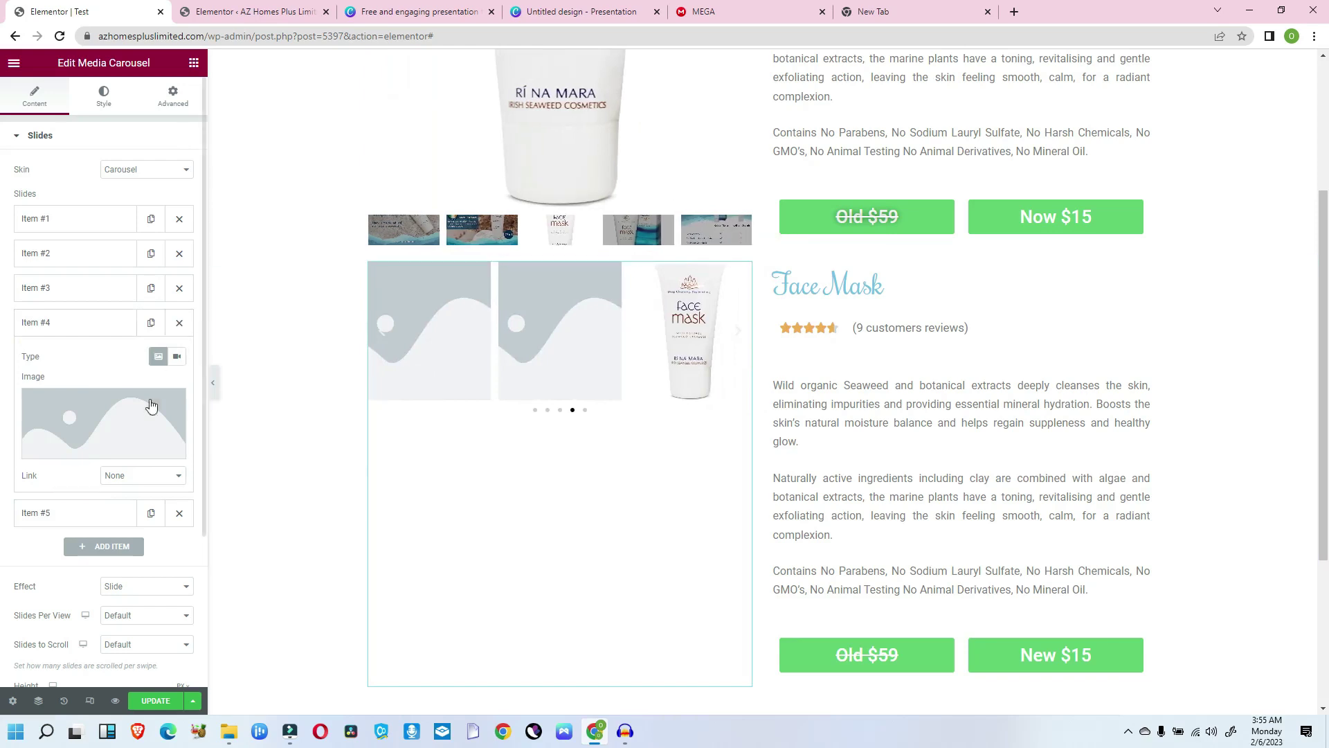
{"action": "left_click", "coordinate": [133, 422]}
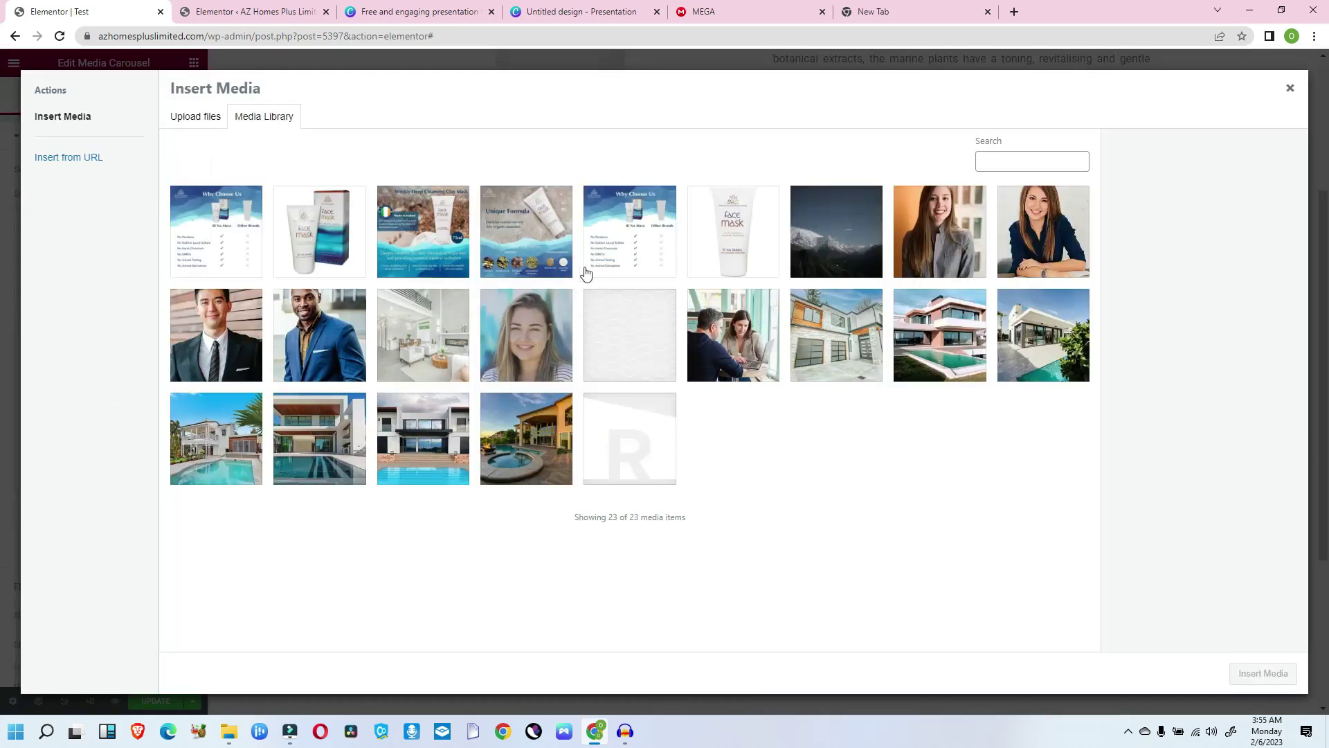
{"action": "left_click", "coordinate": [526, 240]}
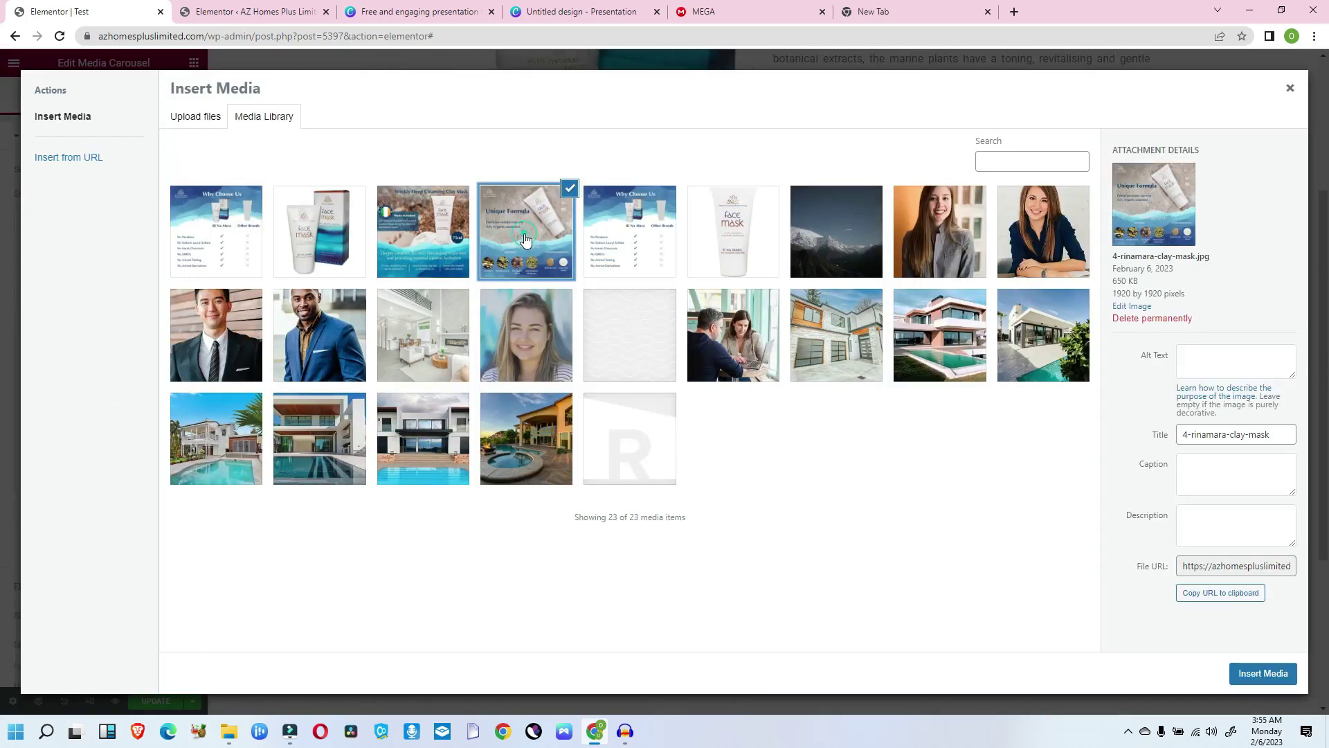
{"action": "left_click", "coordinate": [1264, 672]}
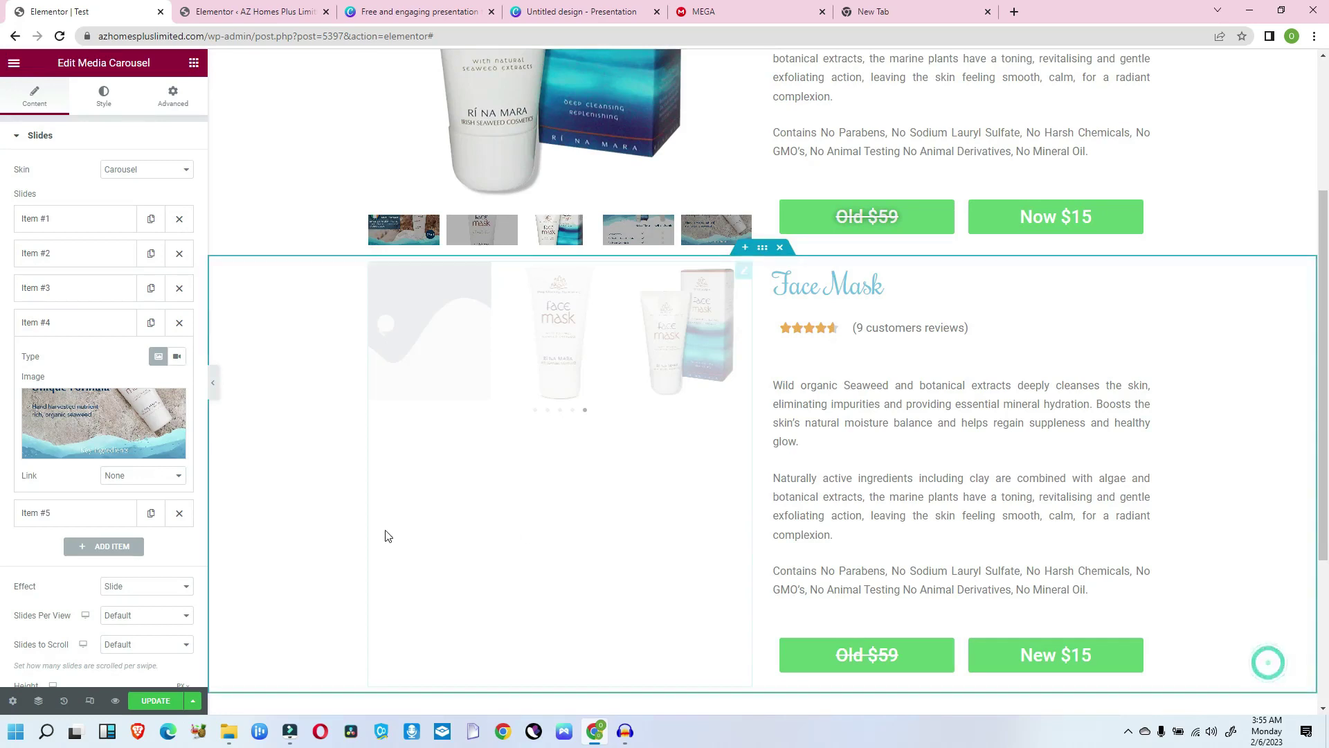
Put the Weekly Deep Cleansing Clay Mask image on slide five and add a sixth slide.
{"action": "left_click", "coordinate": [66, 517]}
{"action": "left_click", "coordinate": [93, 449]}
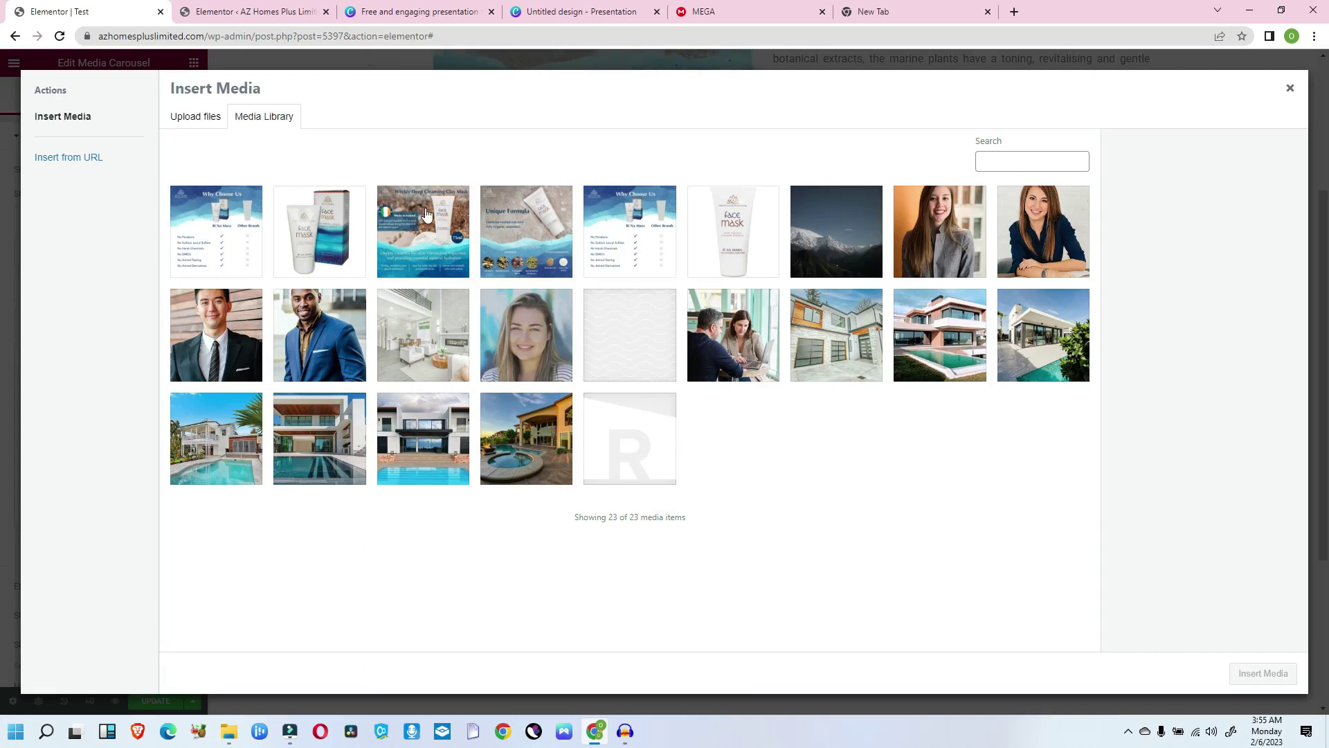
{"action": "left_click", "coordinate": [426, 215]}
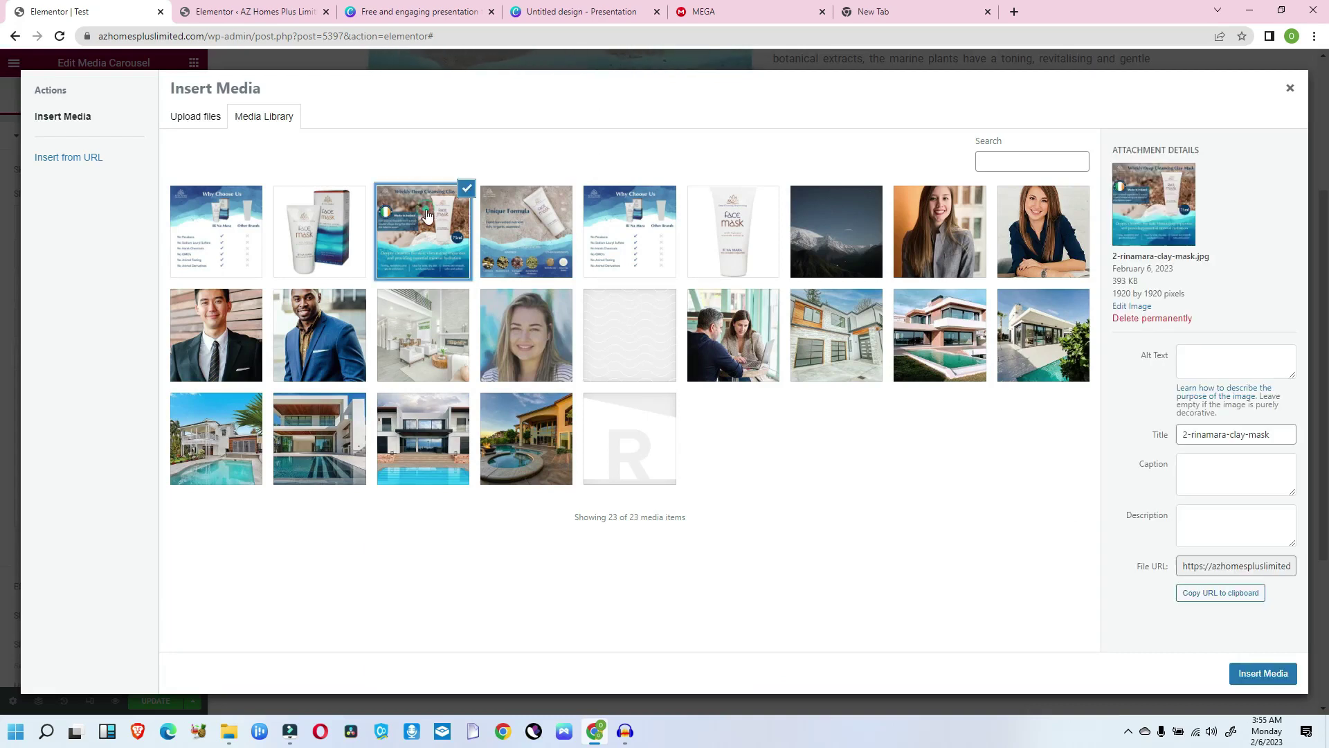
{"action": "left_click", "coordinate": [1261, 675]}
{"action": "left_click", "coordinate": [111, 546]}
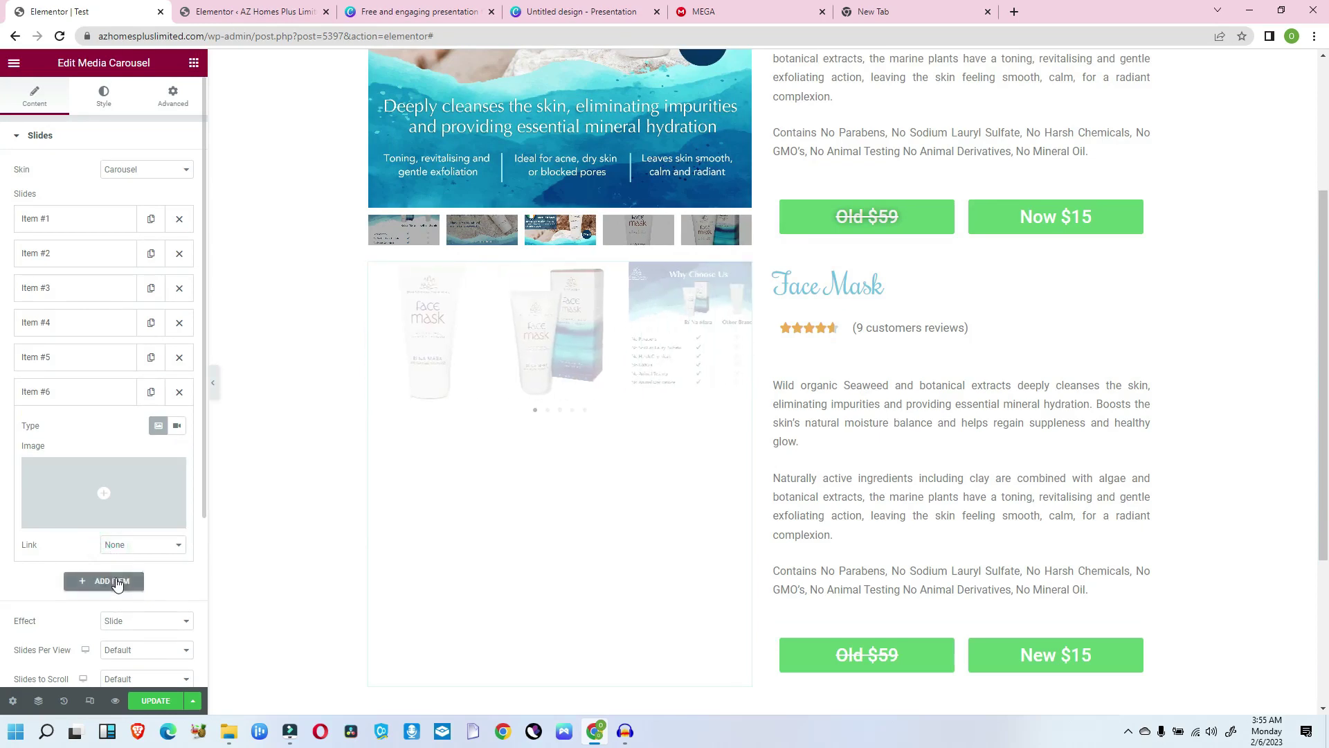
Add a seventh slide and set the team-4 portrait on the sixth slide.
{"action": "left_click", "coordinate": [114, 581]}
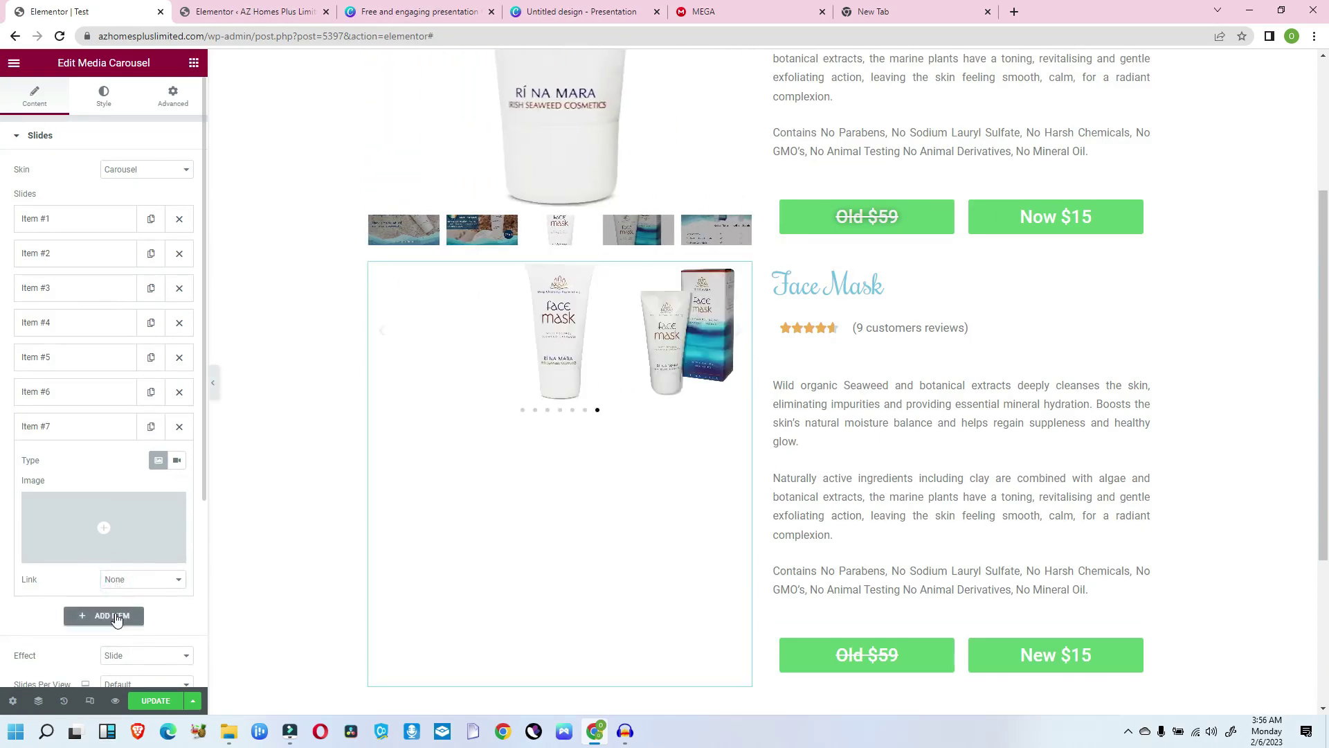
{"action": "left_click", "coordinate": [67, 395]}
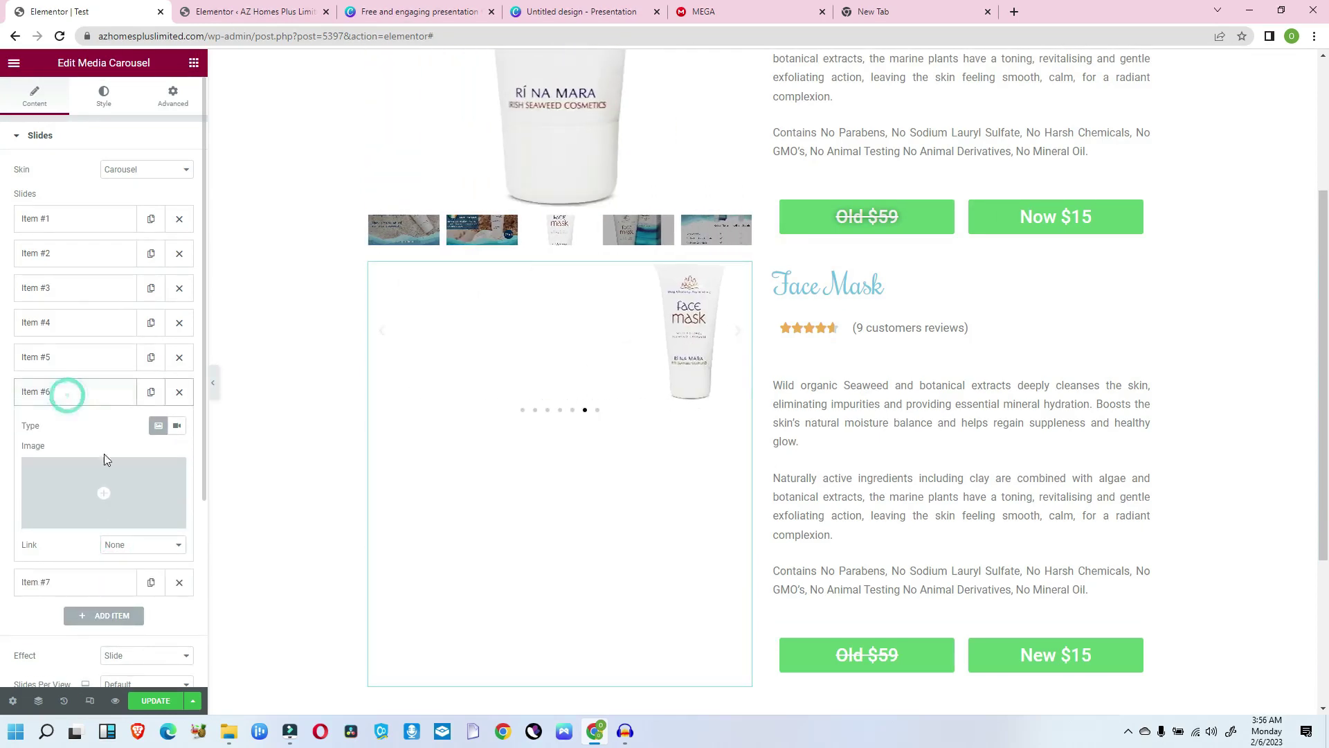
{"action": "left_click", "coordinate": [115, 483]}
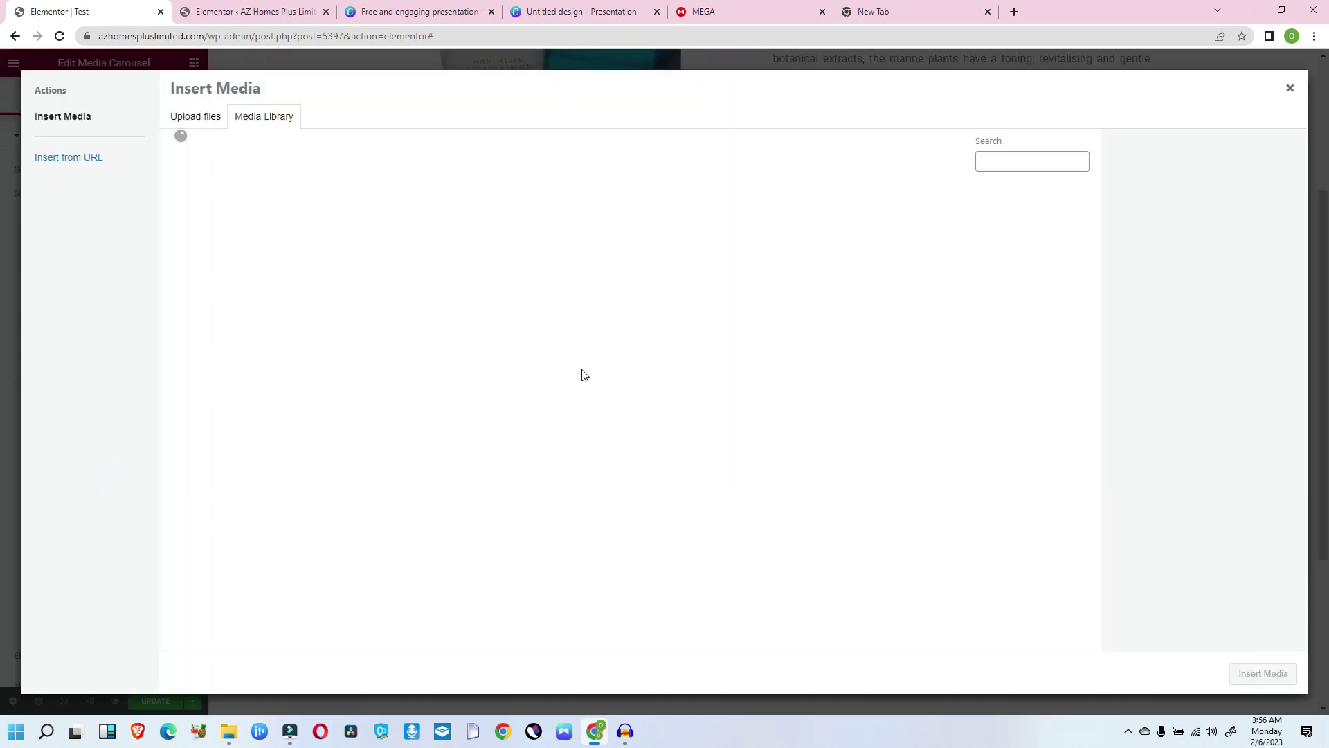
{"action": "left_click", "coordinate": [964, 227]}
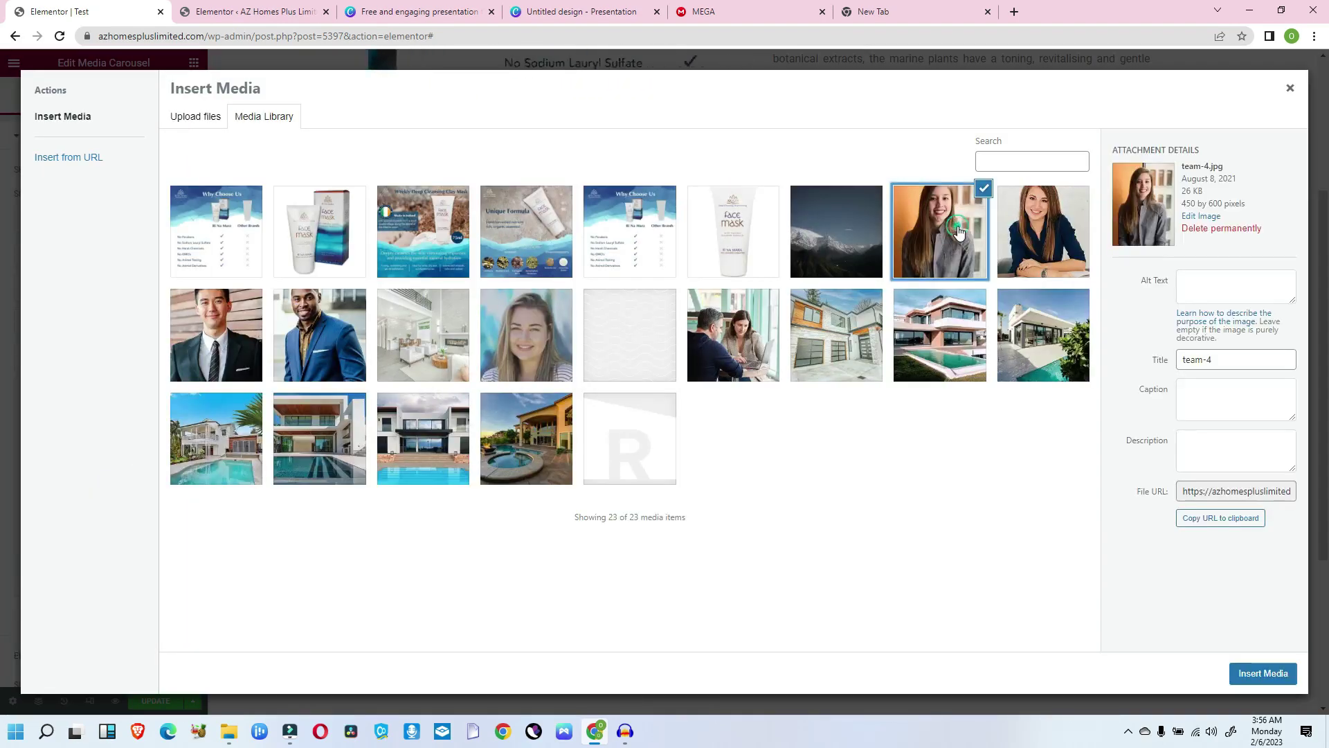
{"action": "left_click", "coordinate": [1268, 676]}
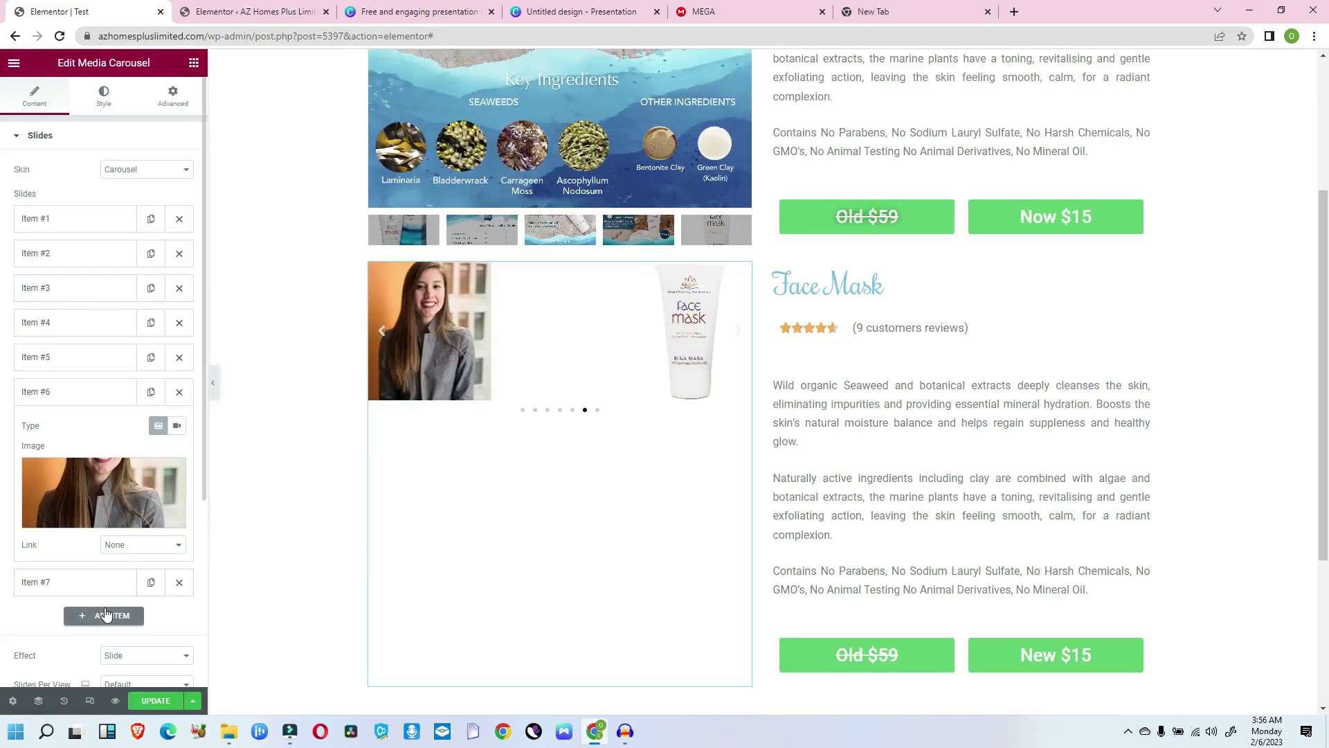
Set the portrait of the man in a blue suit on the seventh slide.
{"action": "left_click", "coordinate": [88, 582]}
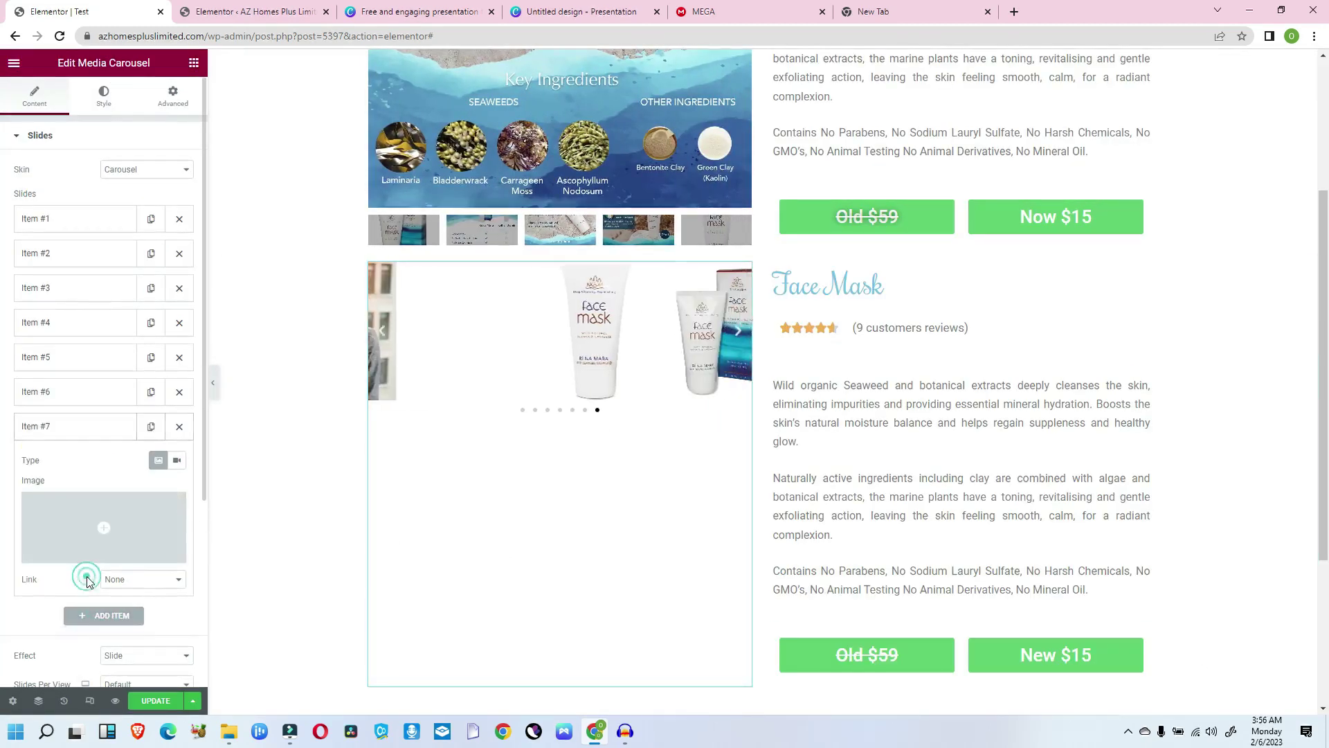
{"action": "left_click", "coordinate": [94, 516]}
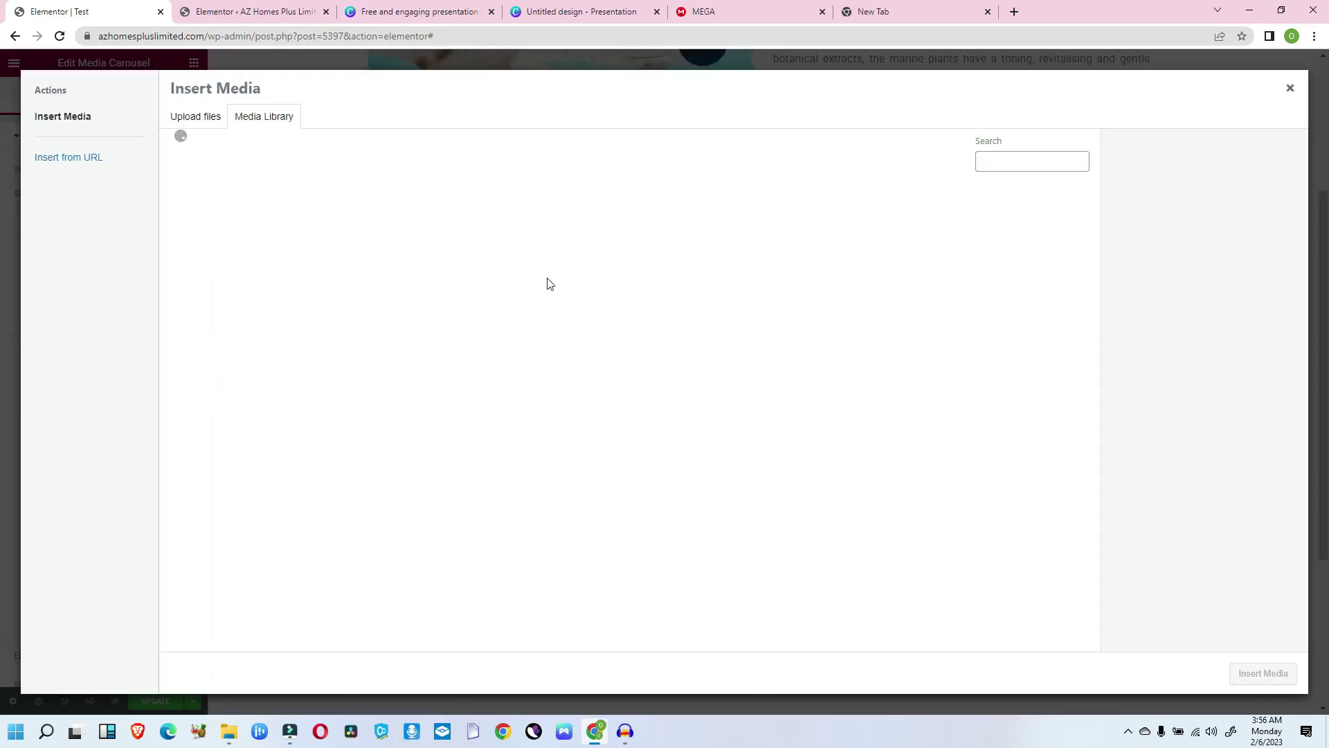
{"action": "left_click", "coordinate": [306, 342]}
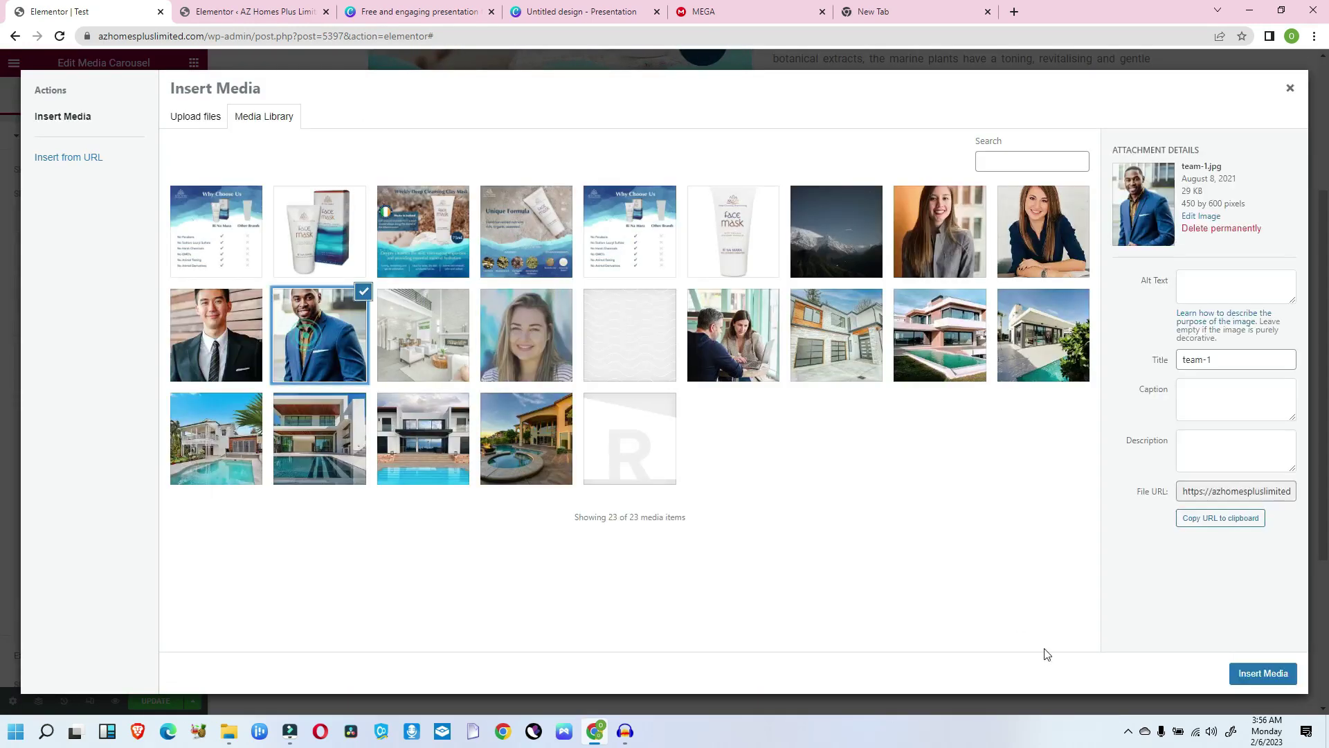
{"action": "left_click", "coordinate": [1276, 674]}
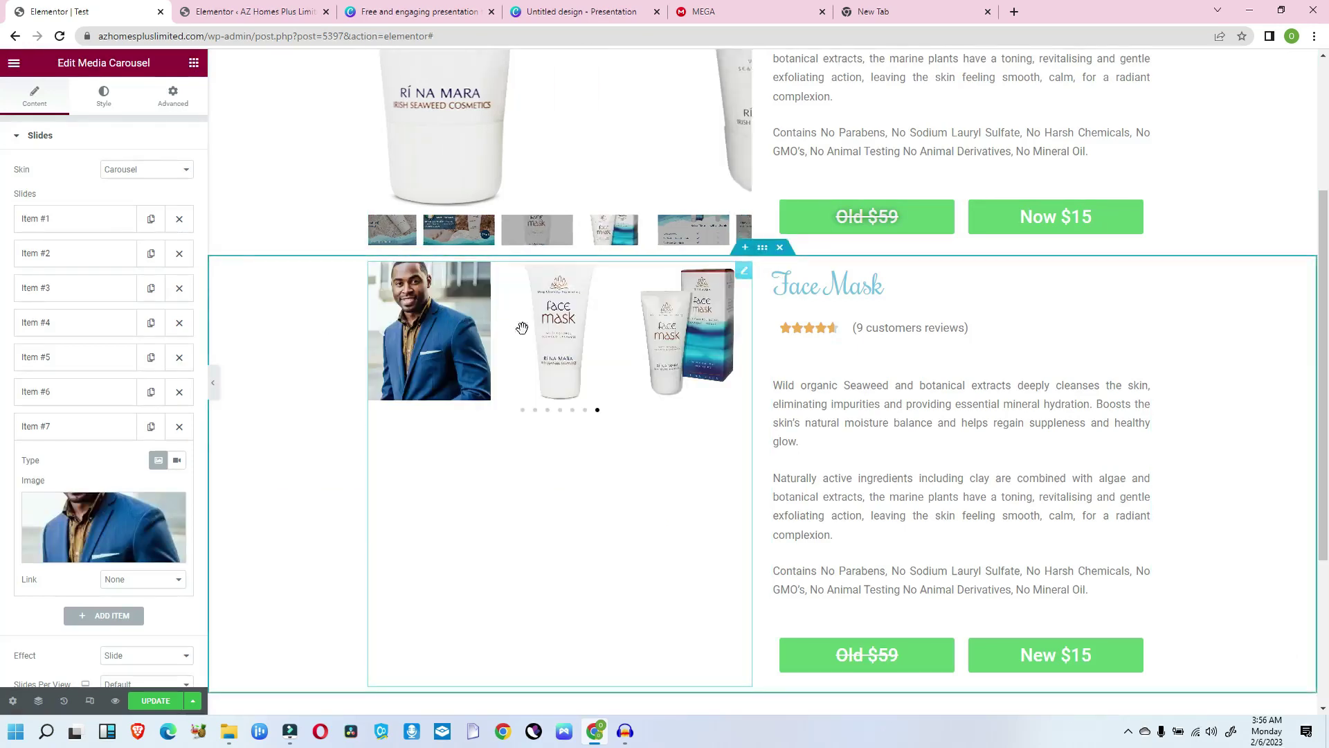
{"action": "mouse_move", "coordinate": [181, 542]}
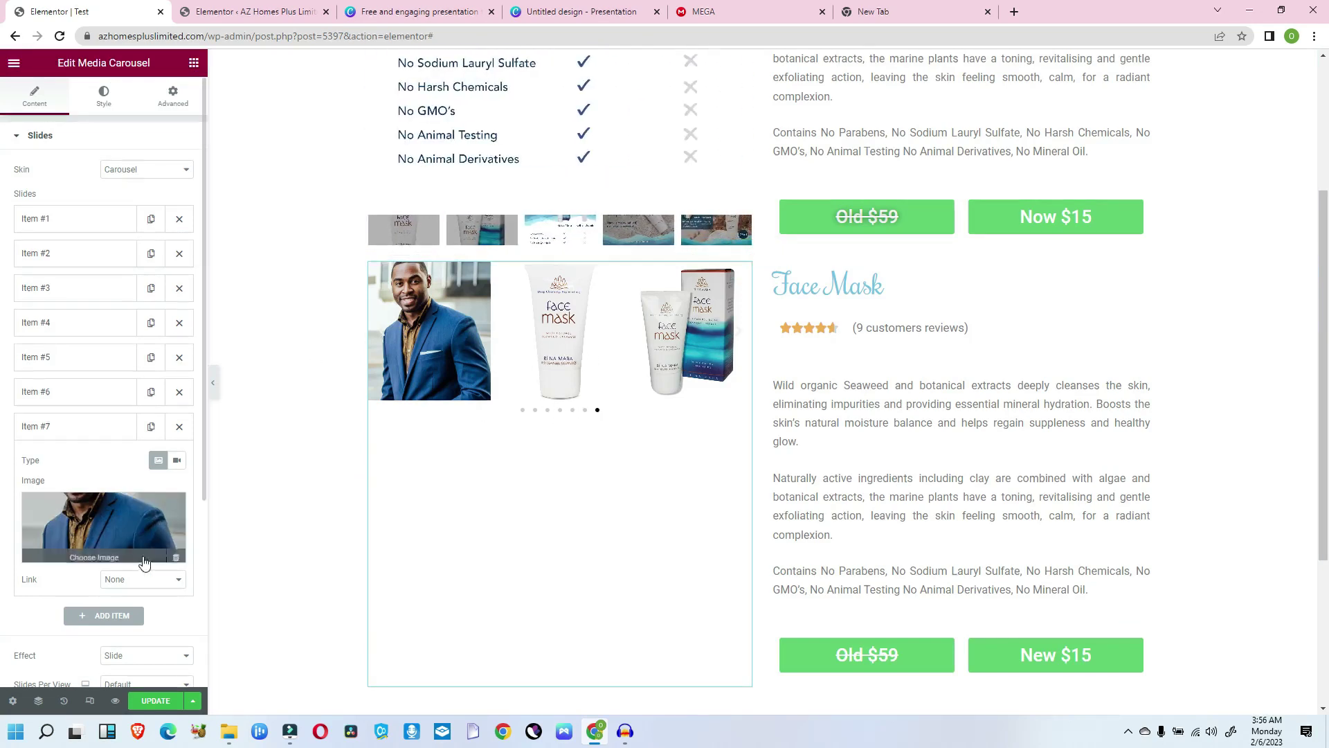
{"action": "left_click", "coordinate": [125, 426]}
Delete the seventh and sixth portrait slides from the Slides list.
{"action": "left_click", "coordinate": [179, 427]}
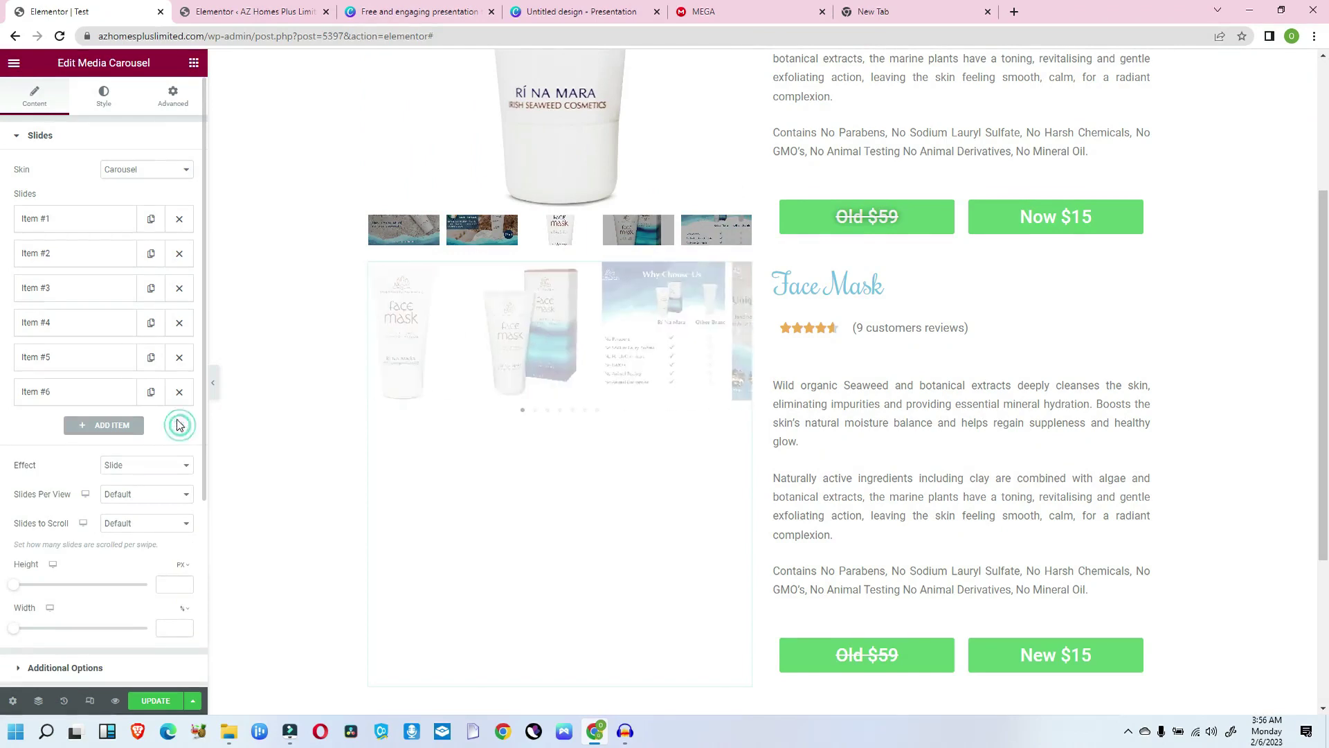
{"action": "left_click", "coordinate": [114, 392]}
{"action": "left_click", "coordinate": [114, 392]}
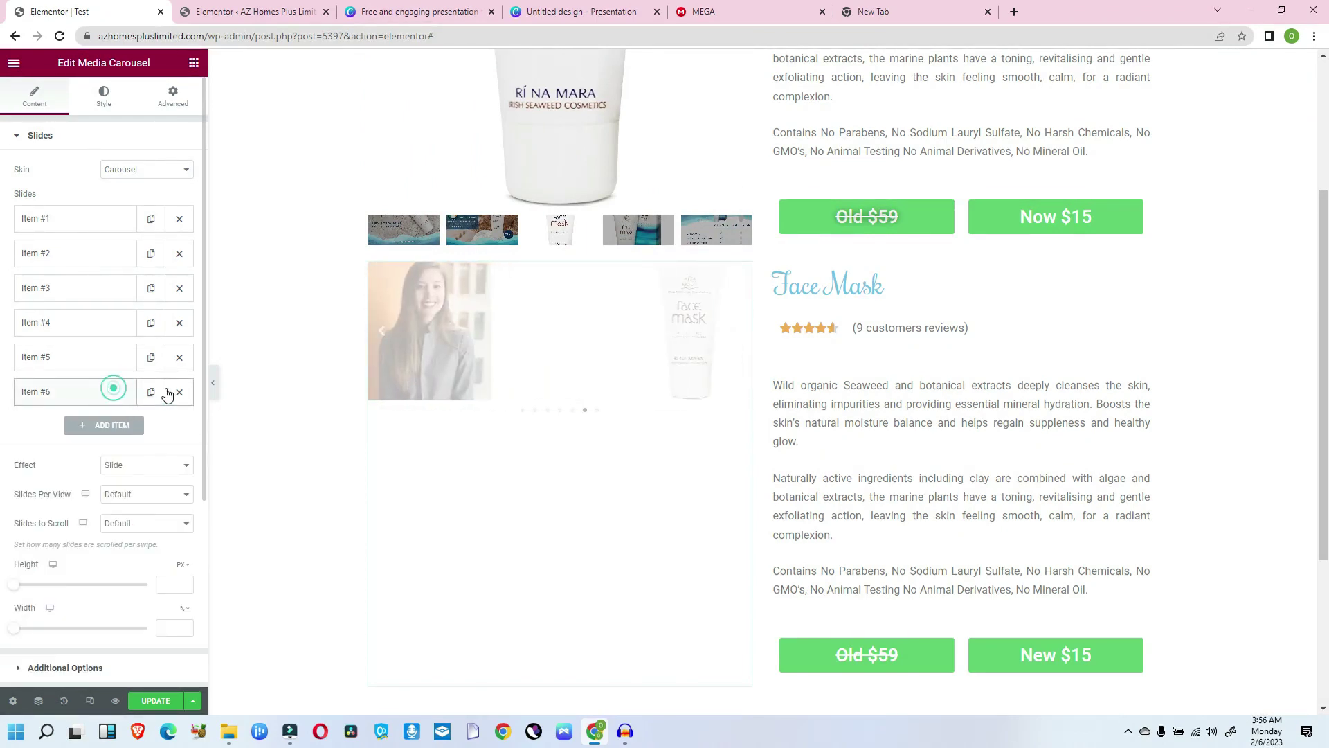
{"action": "left_click", "coordinate": [180, 393]}
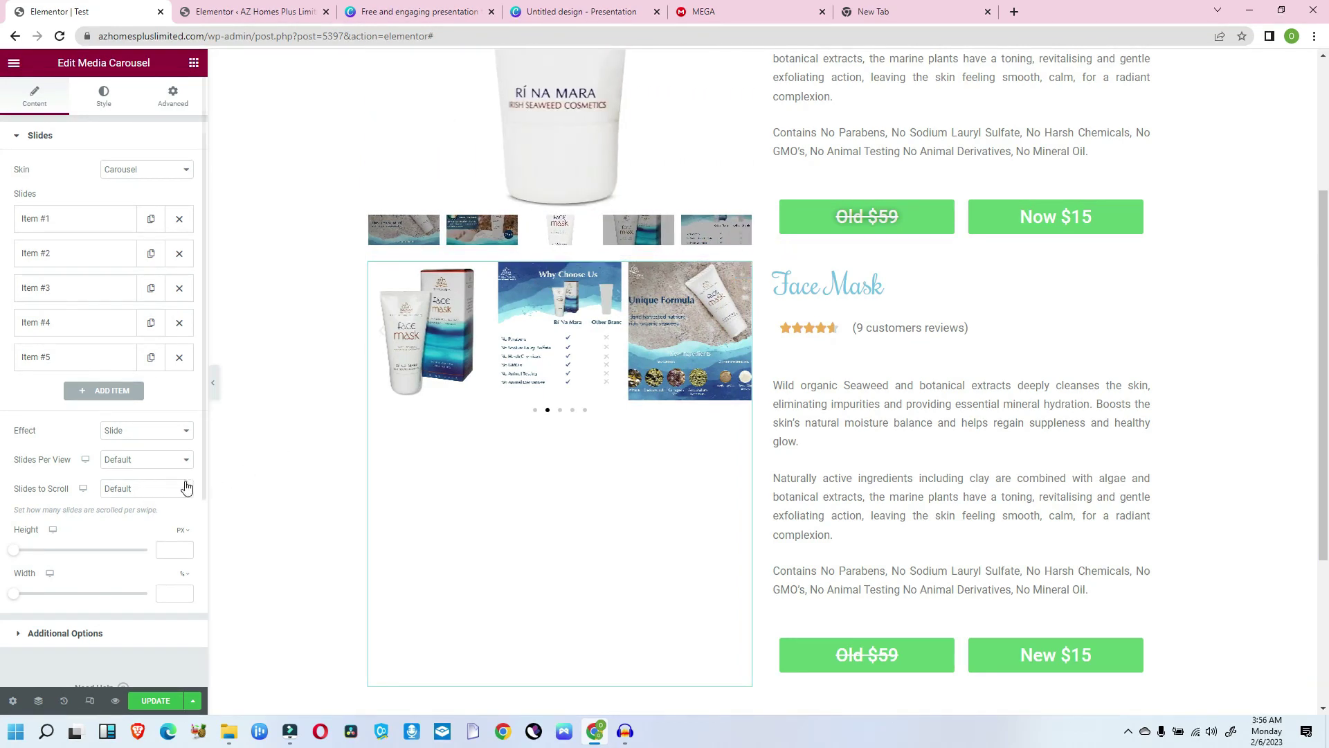
Leave slides to scroll and slides per view at Default.
{"action": "left_click", "coordinate": [163, 489]}
{"action": "left_click", "coordinate": [163, 489]}
{"action": "left_click", "coordinate": [149, 464]}
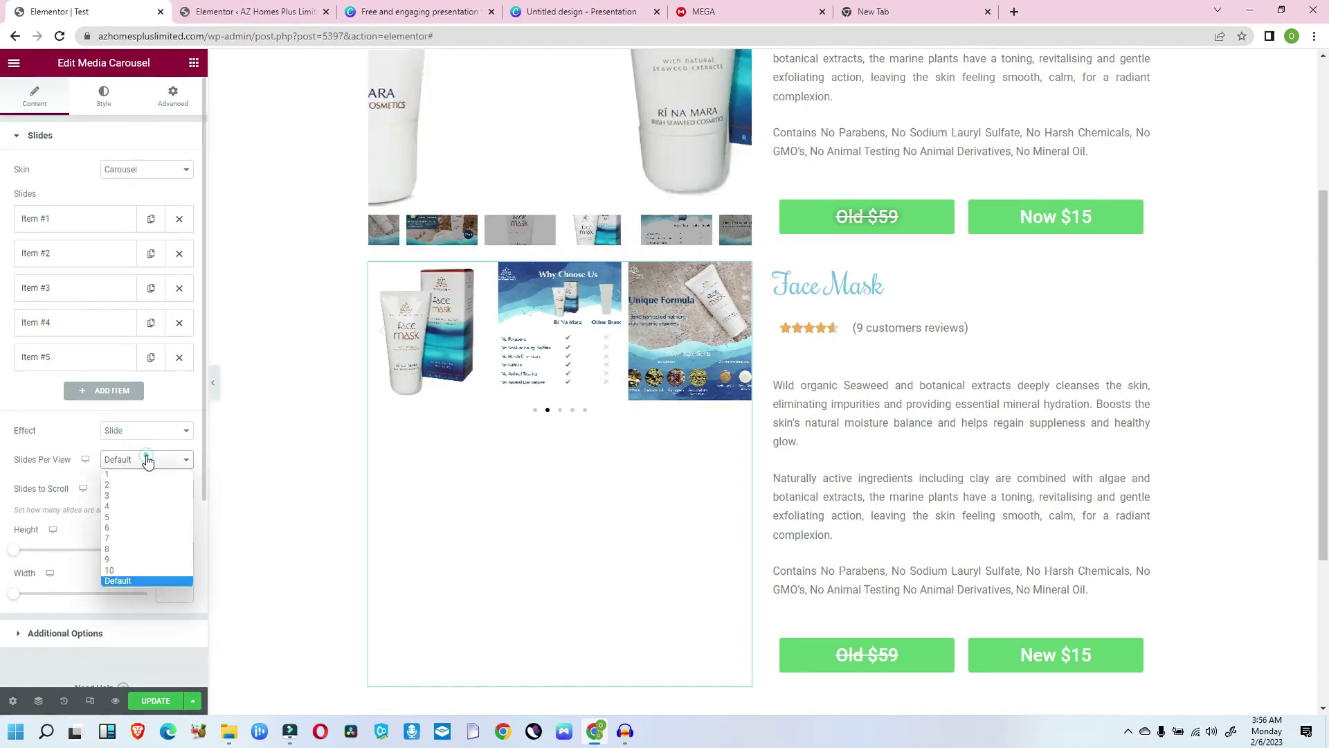
{"action": "left_click", "coordinate": [147, 461]}
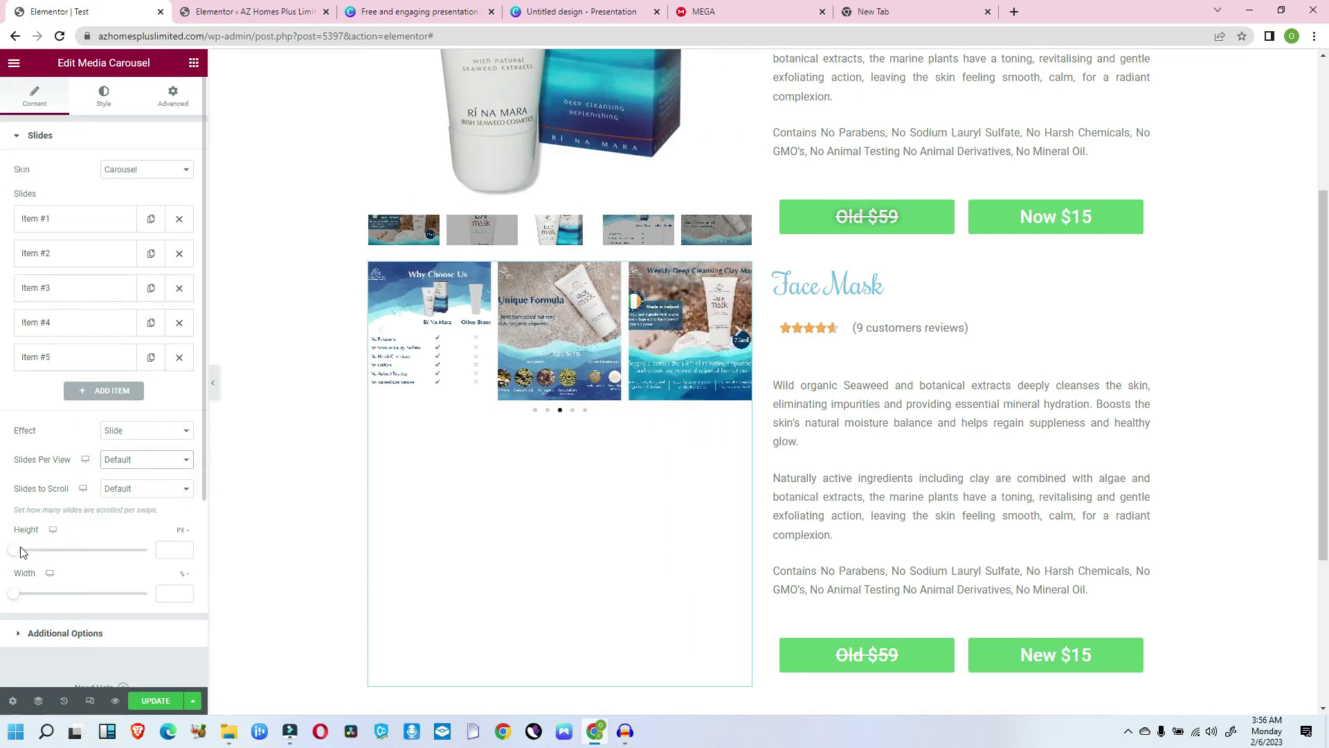
Raise the carousel slide height to 552 px.
{"action": "left_click_drag", "start_coordinate": [15, 556], "coordinate": [78, 549]}
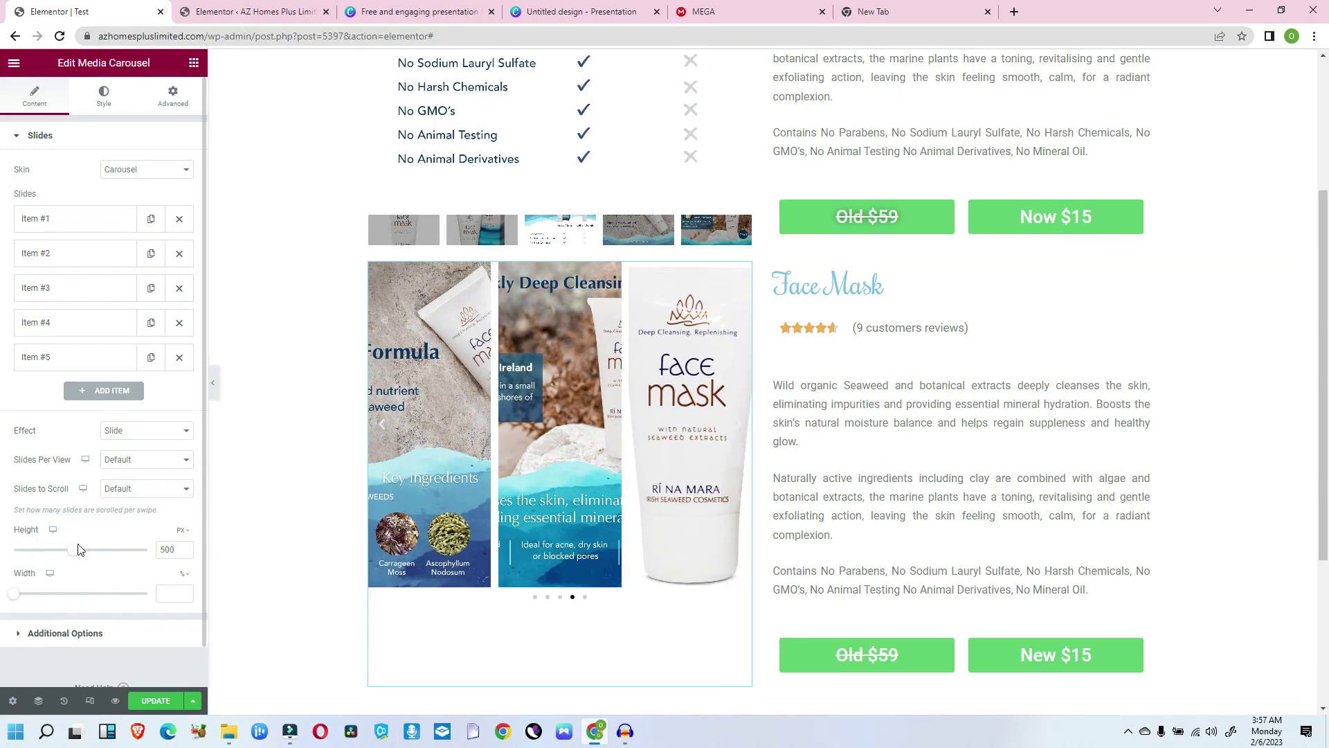
{"action": "double_click", "coordinate": [163, 548]}
{"action": "type", "text": "25"}
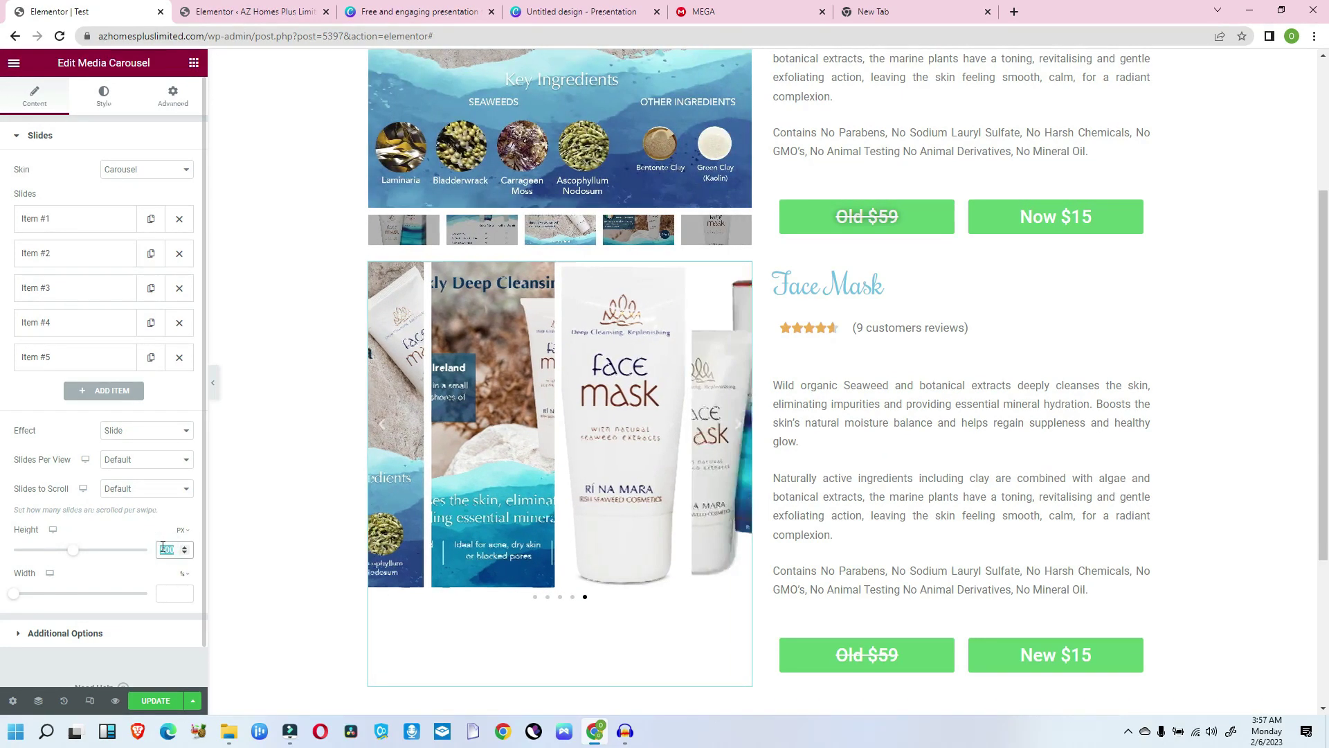
{"action": "type", "text": "0"}
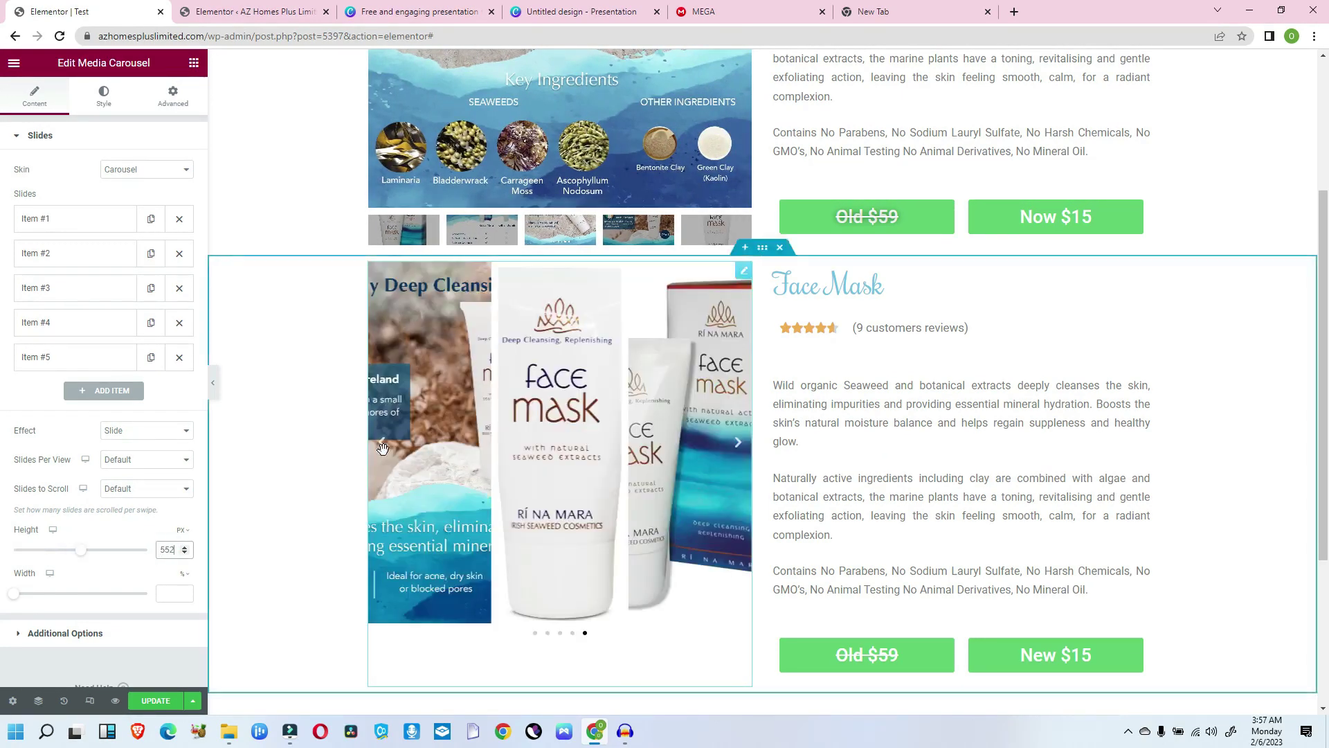
{"action": "left_click", "coordinate": [331, 448]}
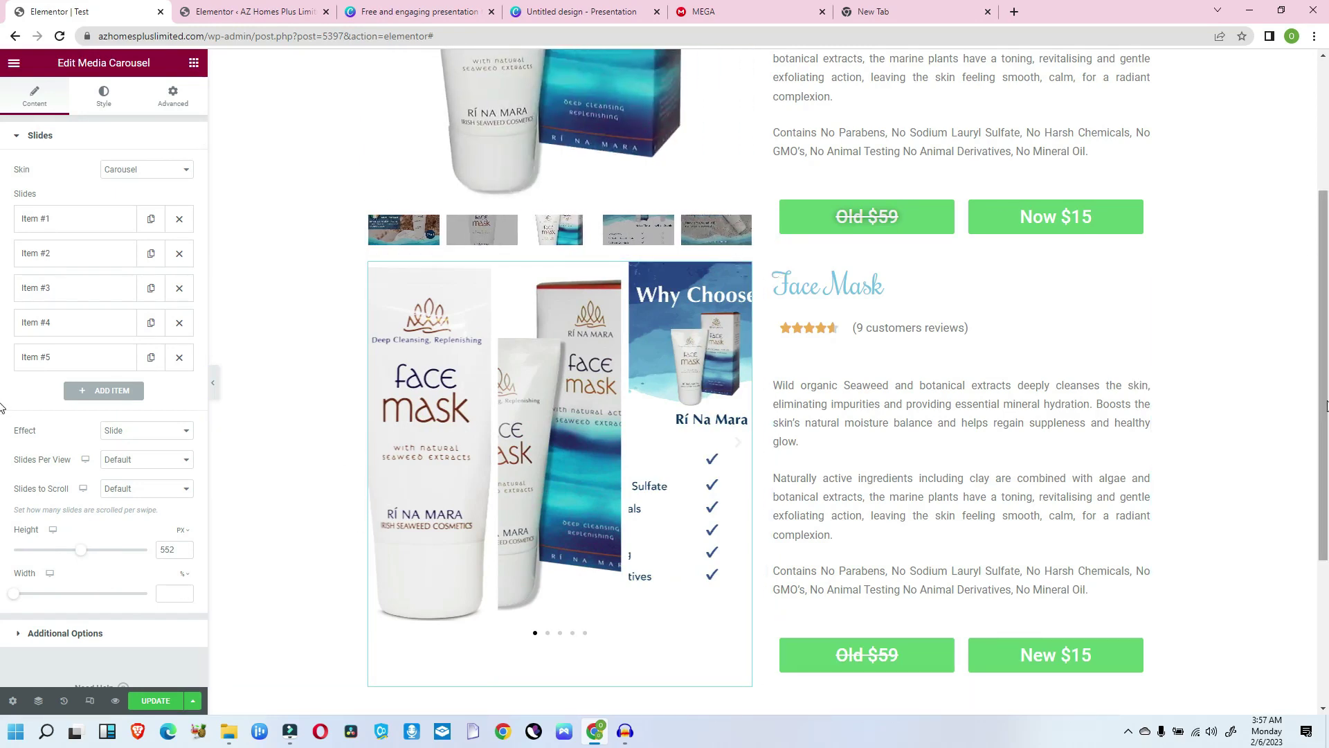
{"action": "scroll", "coordinate": [521, 489], "scroll_direction": "up", "scroll_amount": 3}
{"action": "scroll", "coordinate": [521, 489], "scroll_direction": "down", "scroll_amount": 5}
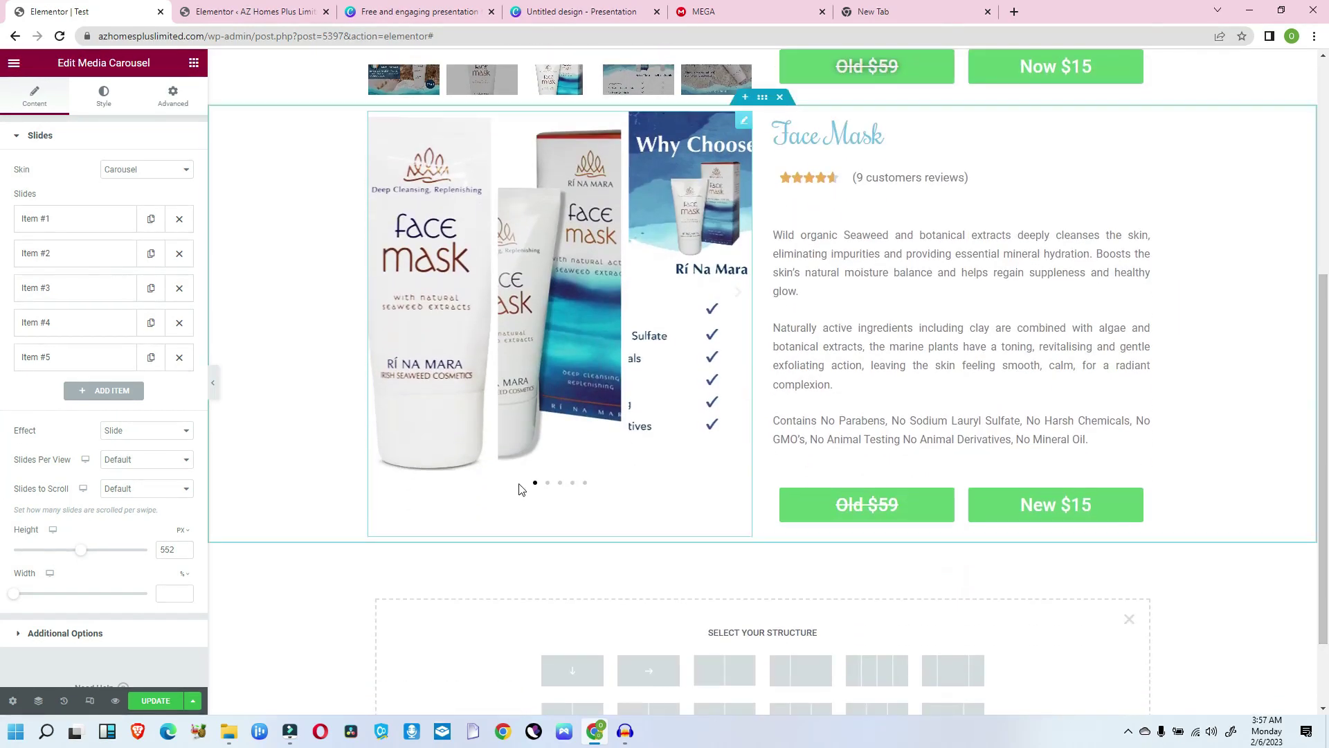
Switch the carousel skin to Slideshow after briefly reverting to Carousel.
{"action": "left_click", "coordinate": [138, 173]}
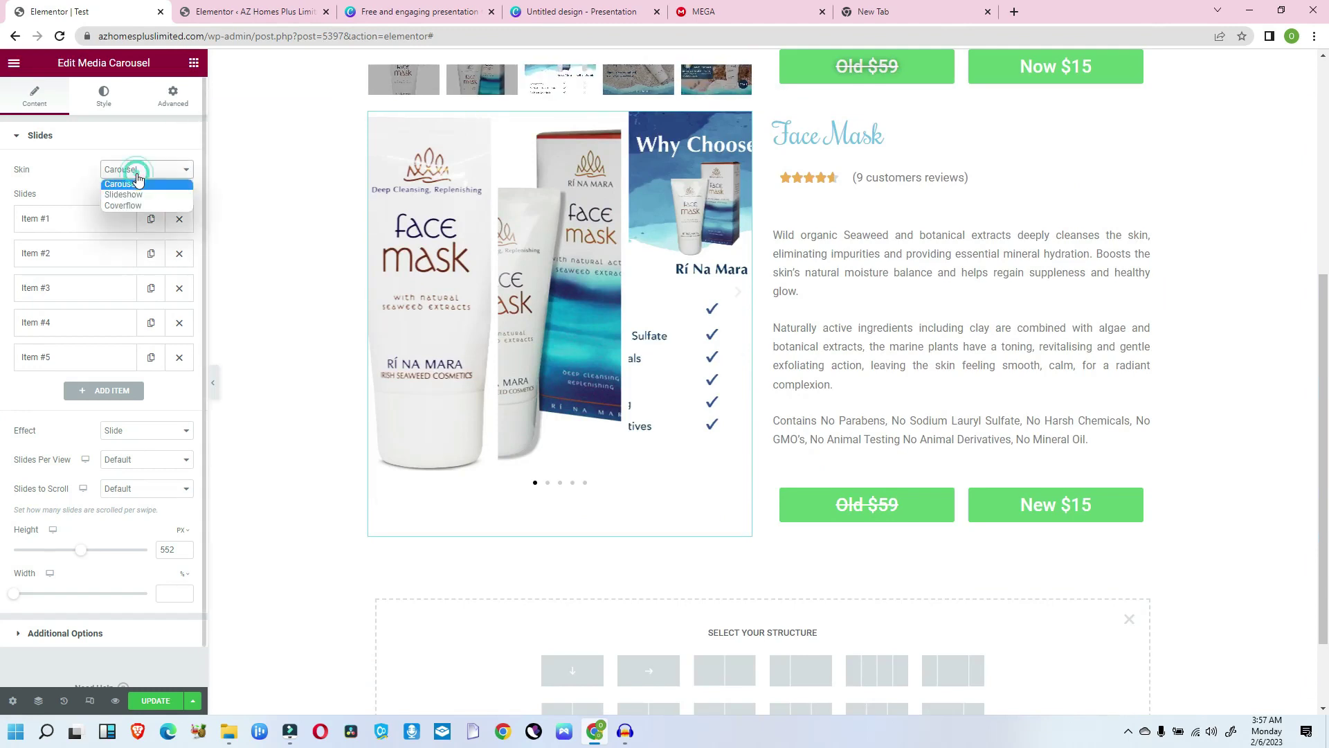
{"action": "left_click", "coordinate": [152, 195]}
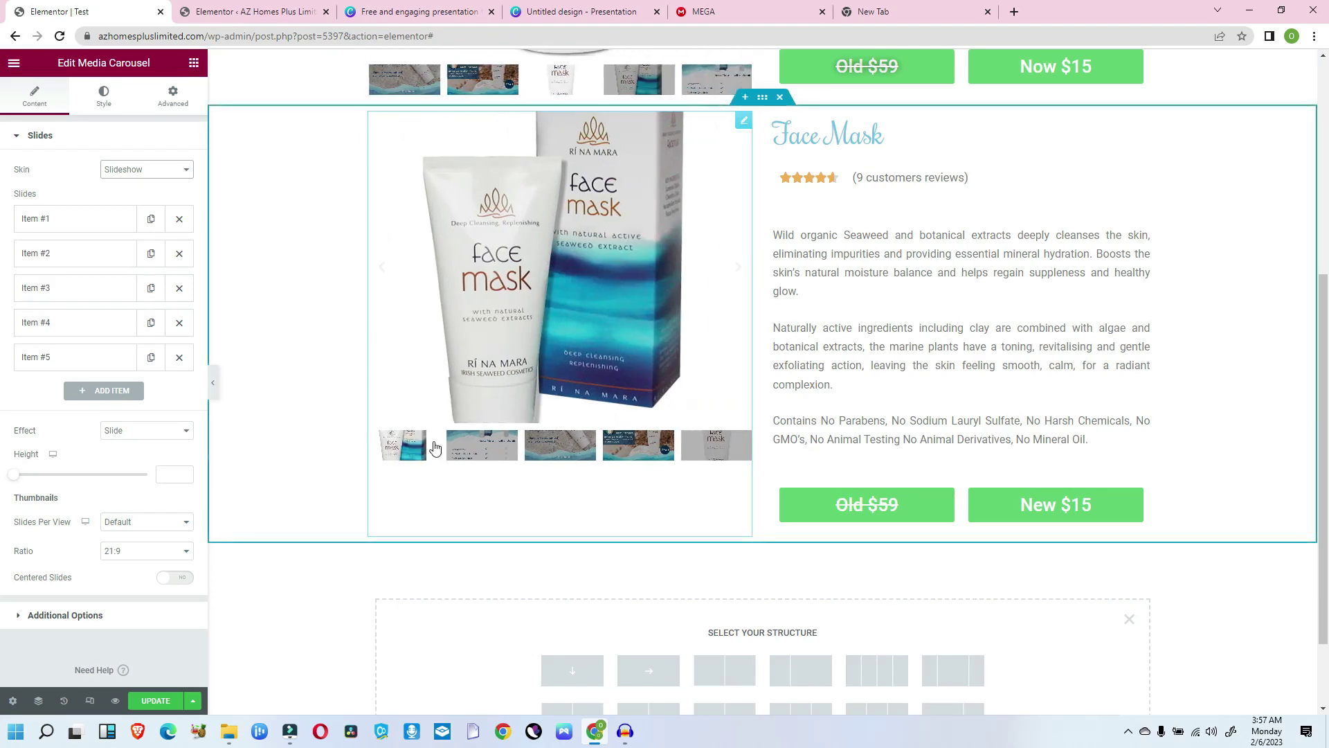
{"action": "left_click", "coordinate": [154, 170]}
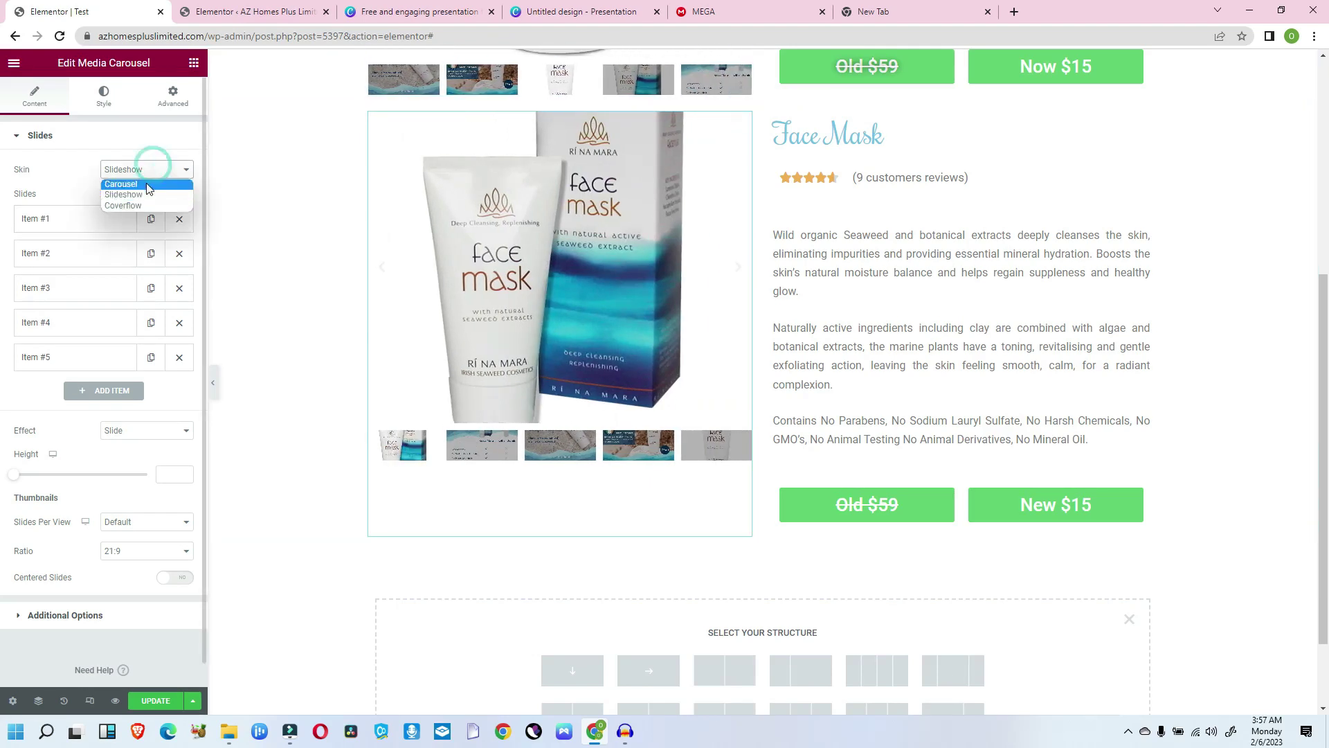
{"action": "left_click", "coordinate": [147, 186]}
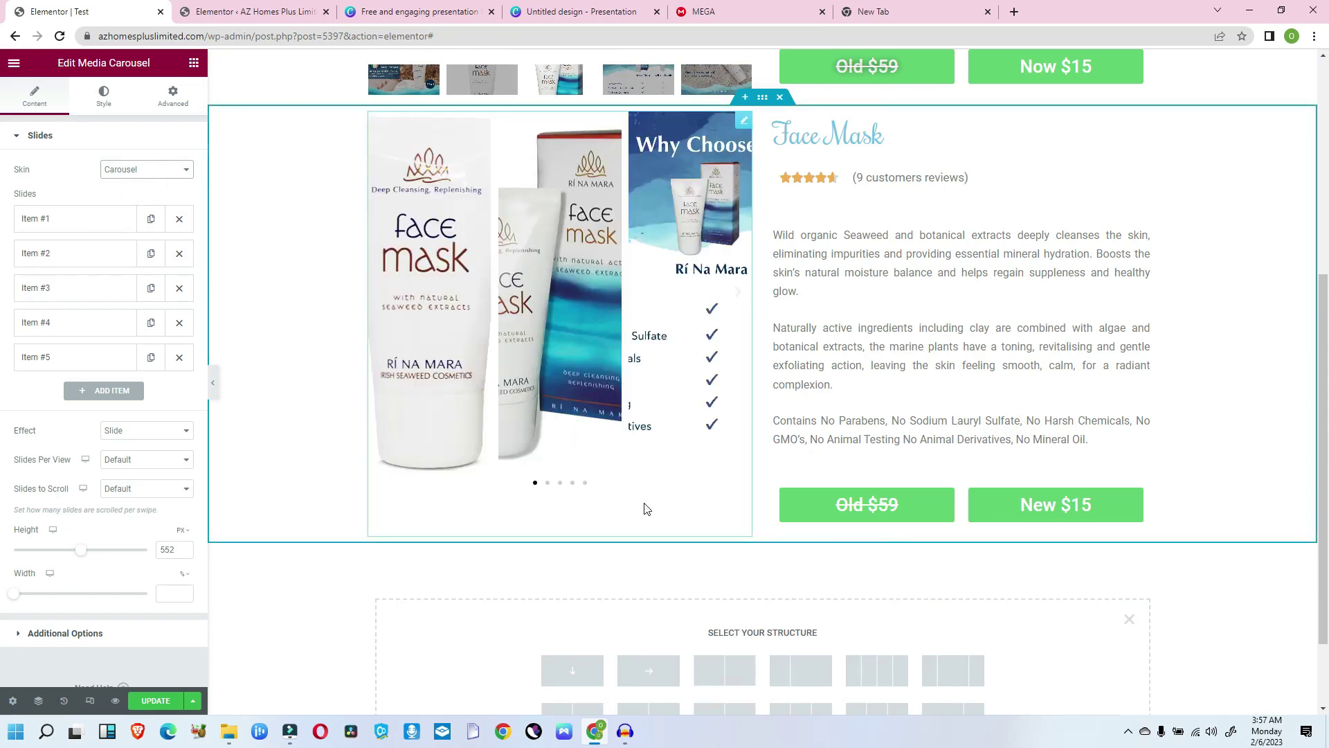
{"action": "left_click", "coordinate": [161, 170]}
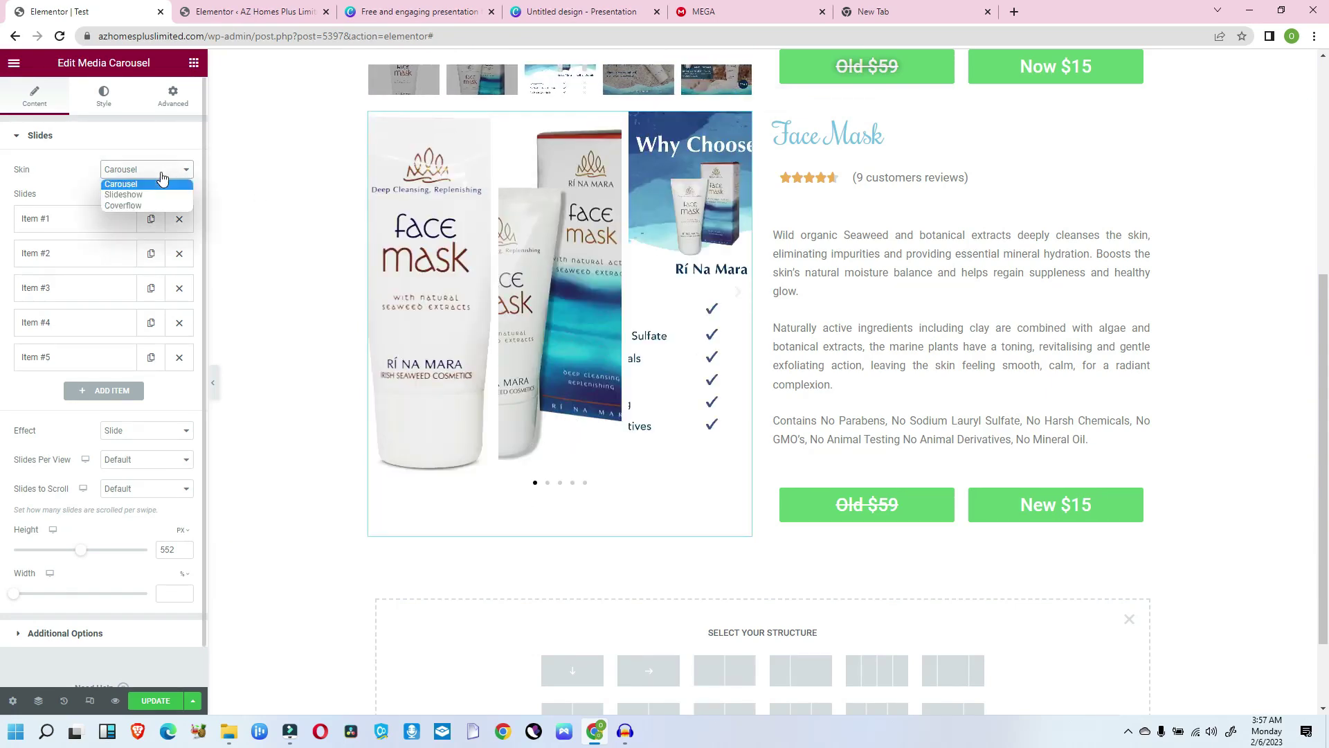
{"action": "left_click", "coordinate": [154, 196]}
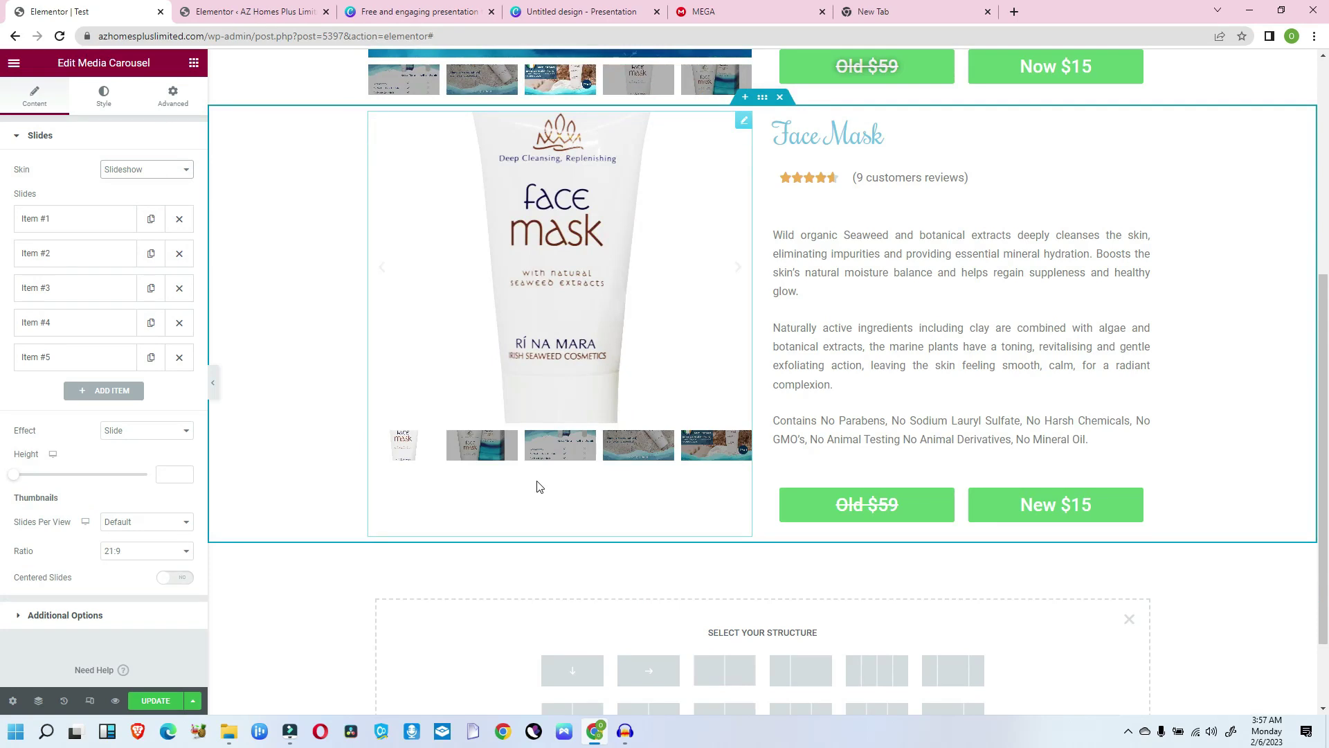
Preview the slides, then set the Thumbnails Ratio to 16:9.
{"action": "left_click", "coordinate": [566, 450]}
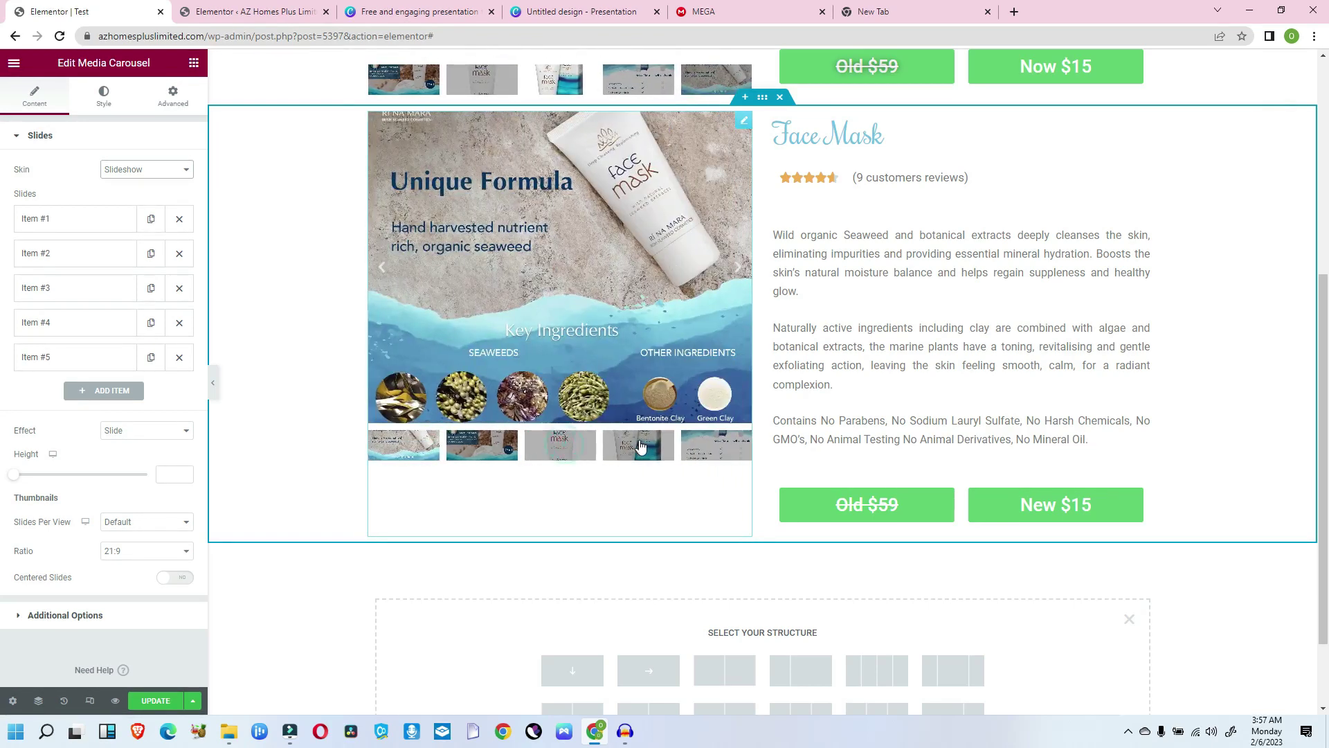
{"action": "left_click", "coordinate": [640, 447]}
{"action": "left_click", "coordinate": [623, 448]}
{"action": "left_click", "coordinate": [642, 443]}
{"action": "left_click", "coordinate": [561, 445]}
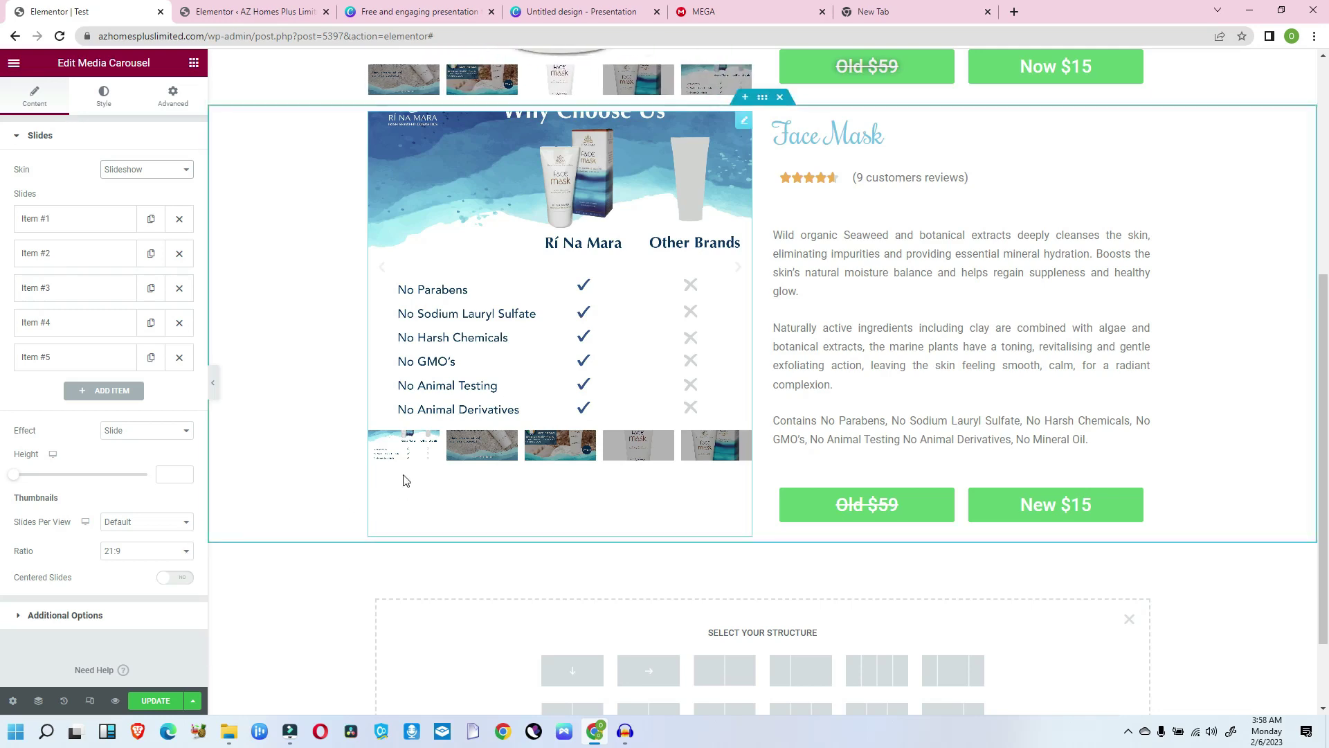
{"action": "left_click", "coordinate": [173, 550]}
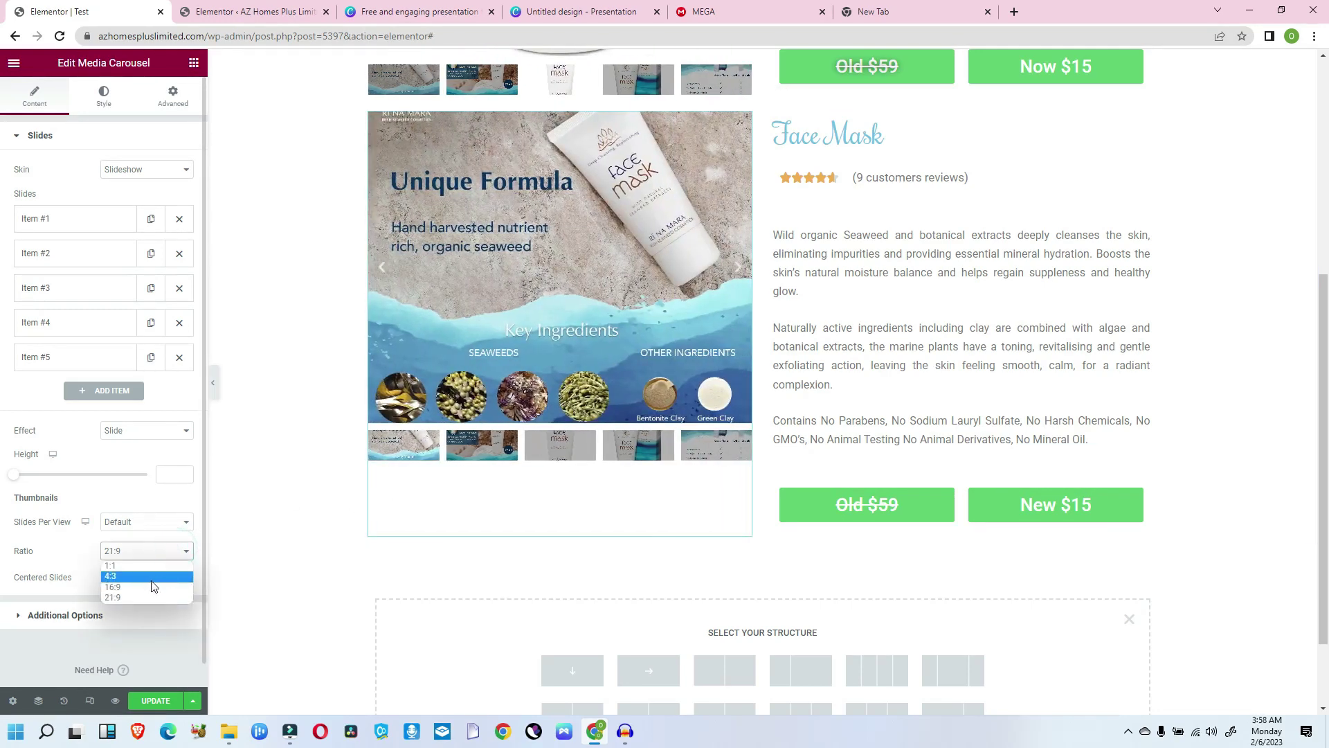
{"action": "left_click", "coordinate": [151, 587]}
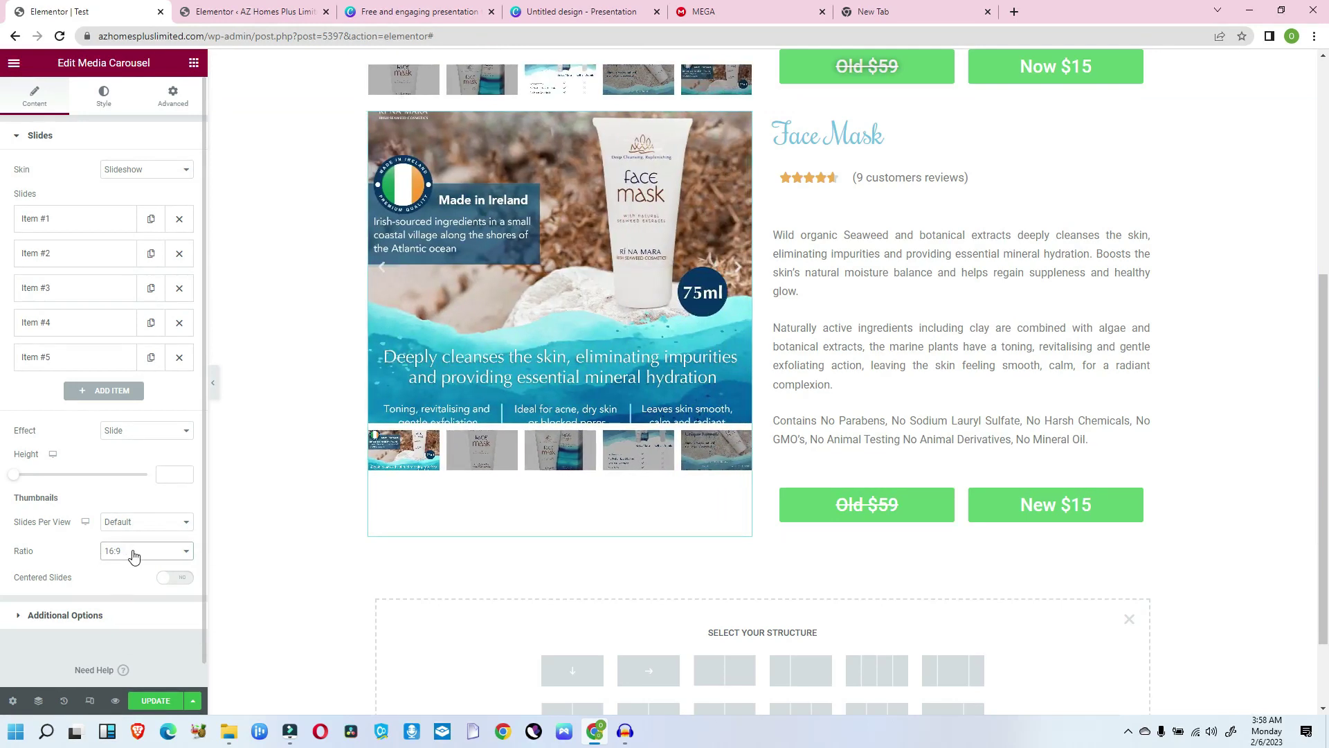
{"action": "left_click", "coordinate": [443, 369]}
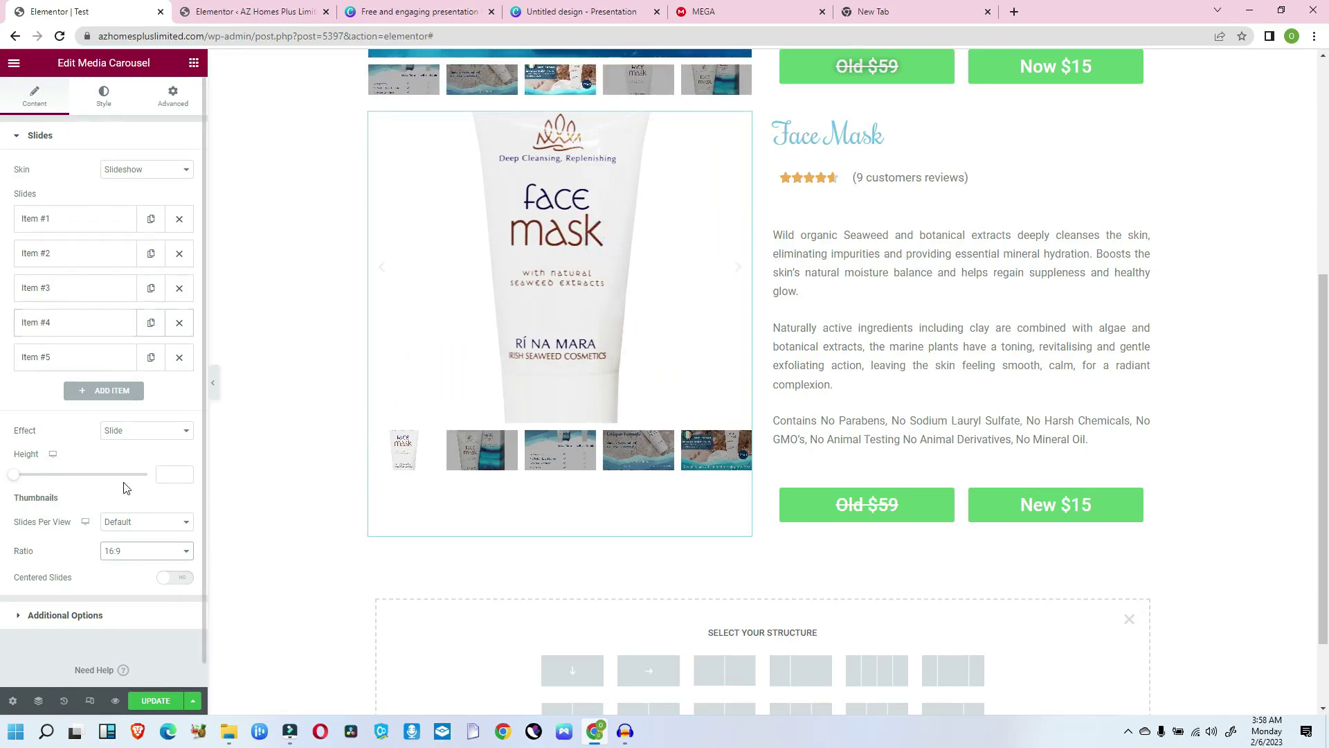
Turn off the slideshow's Arrows under Additional Options.
{"action": "left_click", "coordinate": [103, 97]}
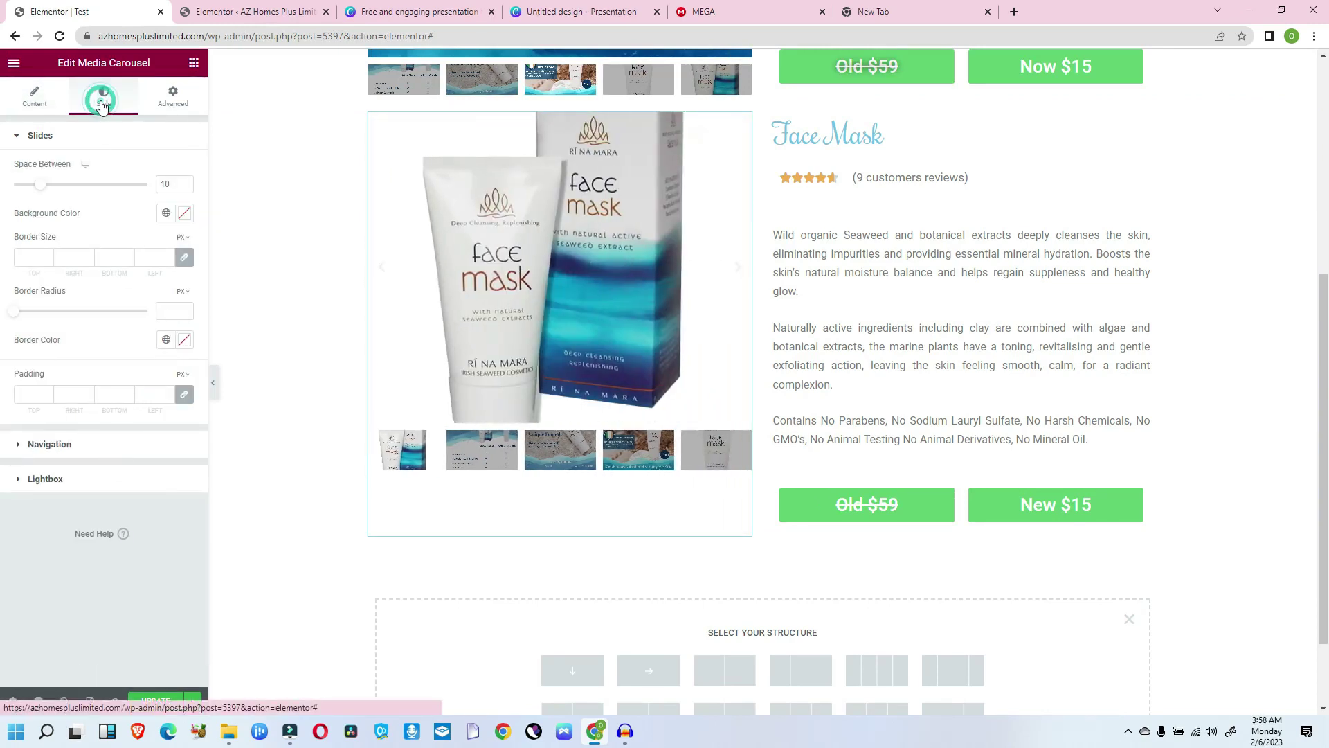
{"action": "left_click", "coordinate": [42, 138]}
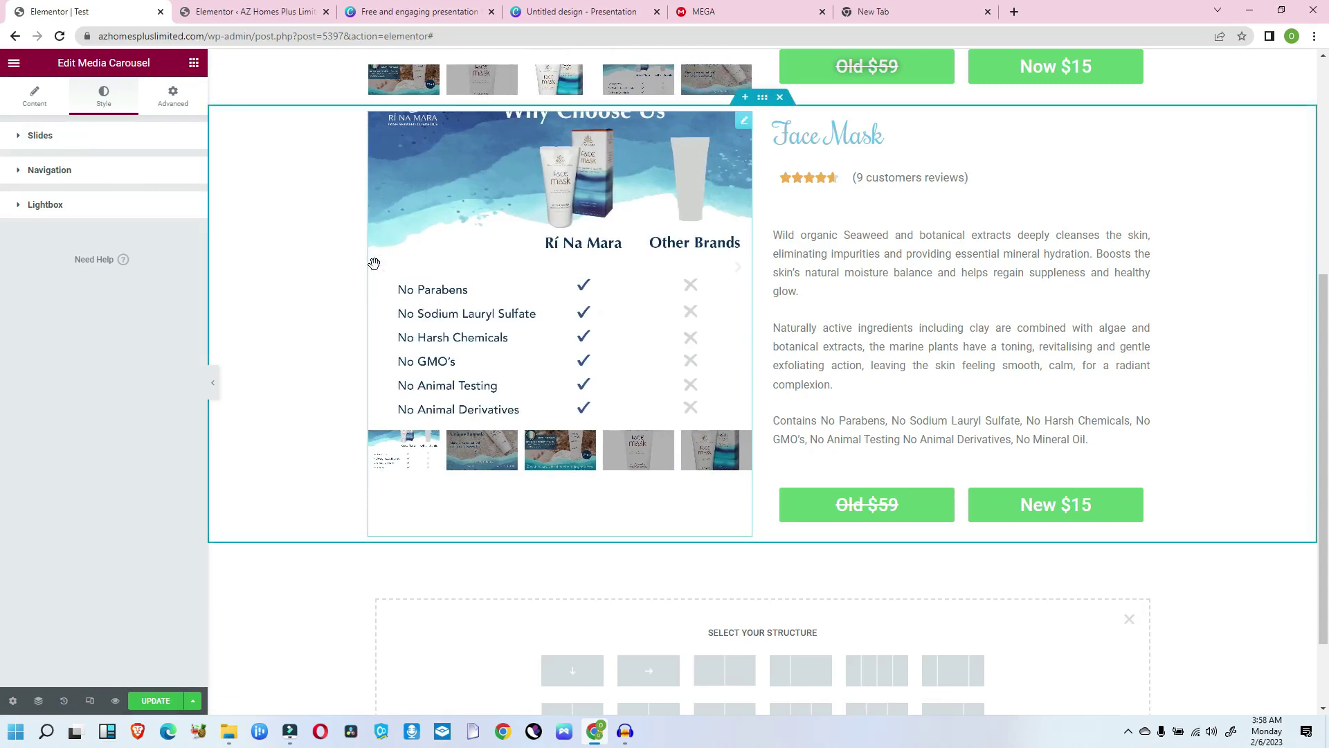
{"action": "left_click", "coordinate": [88, 172]}
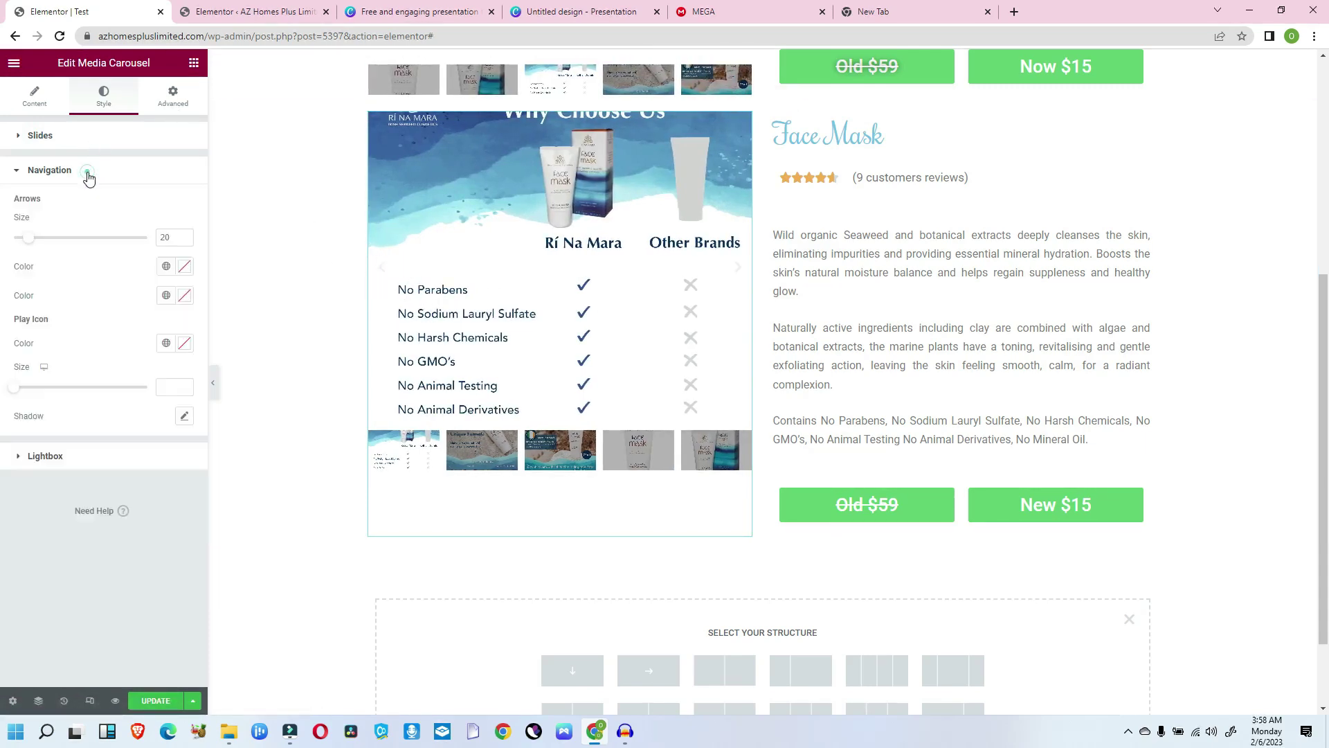
{"action": "left_click", "coordinate": [34, 100]}
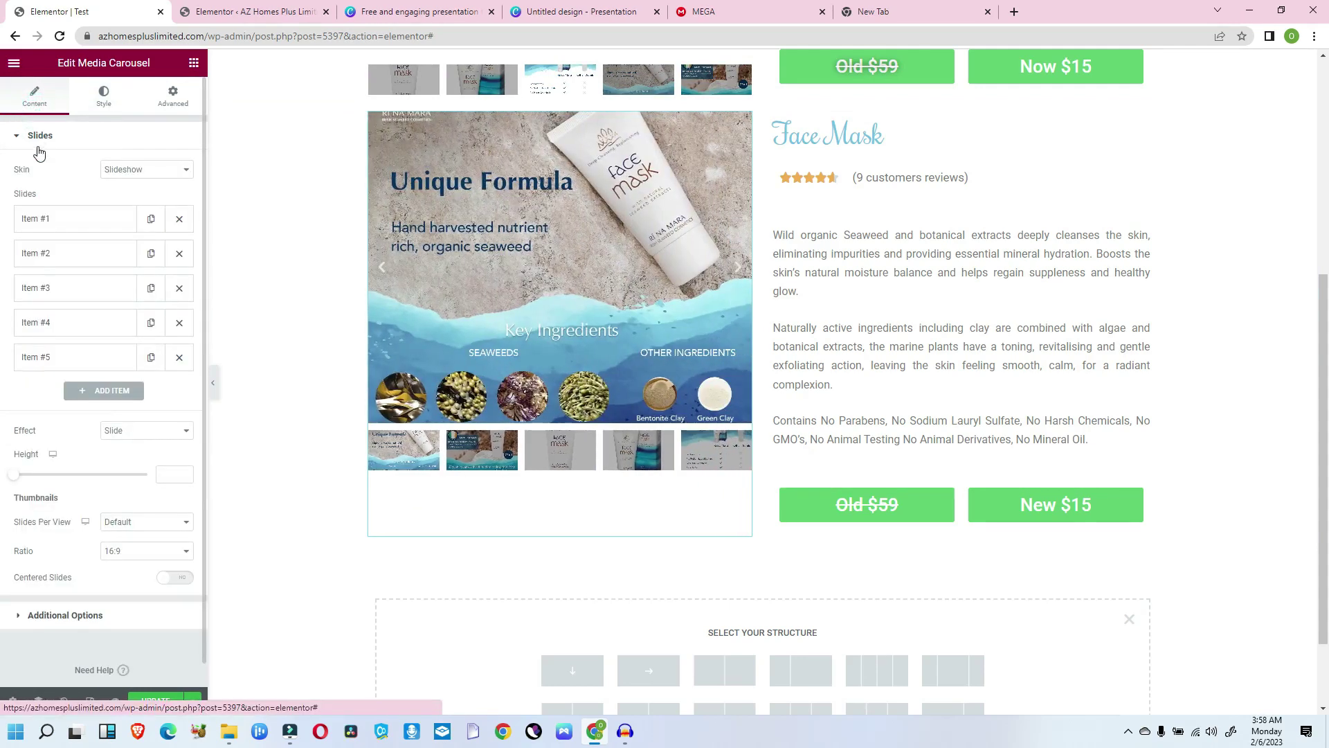
{"action": "left_click", "coordinate": [38, 137]}
{"action": "left_click", "coordinate": [82, 173]}
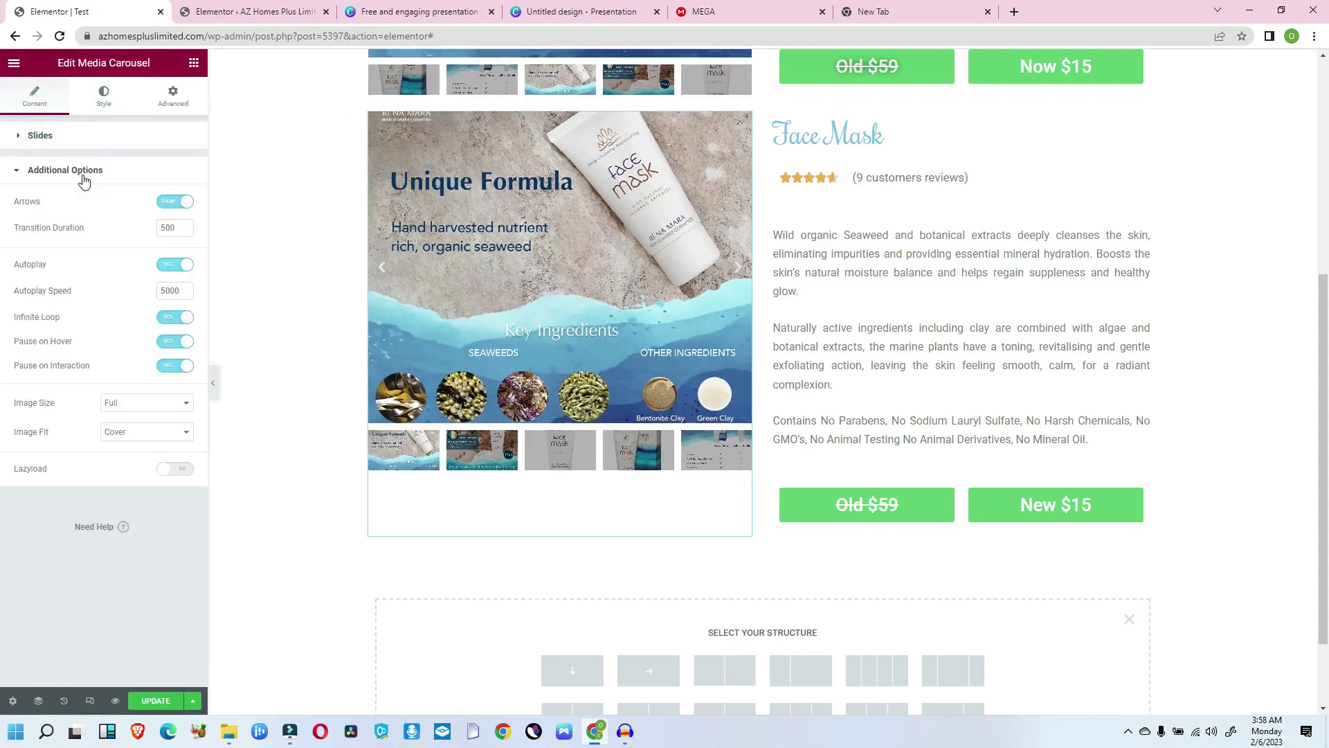
{"action": "left_click", "coordinate": [184, 202]}
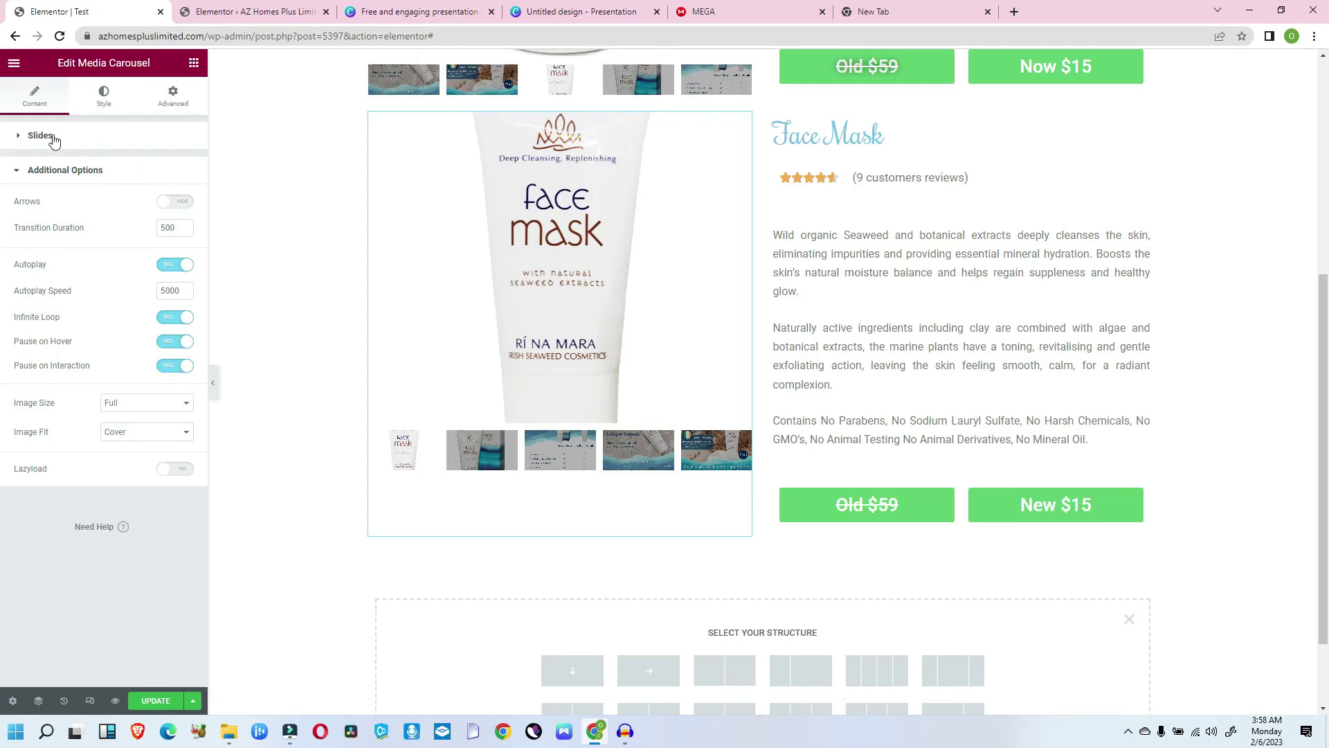
Turn on Centered Slides so the active thumbnail sits mid-strip.
{"action": "left_click", "coordinate": [40, 136]}
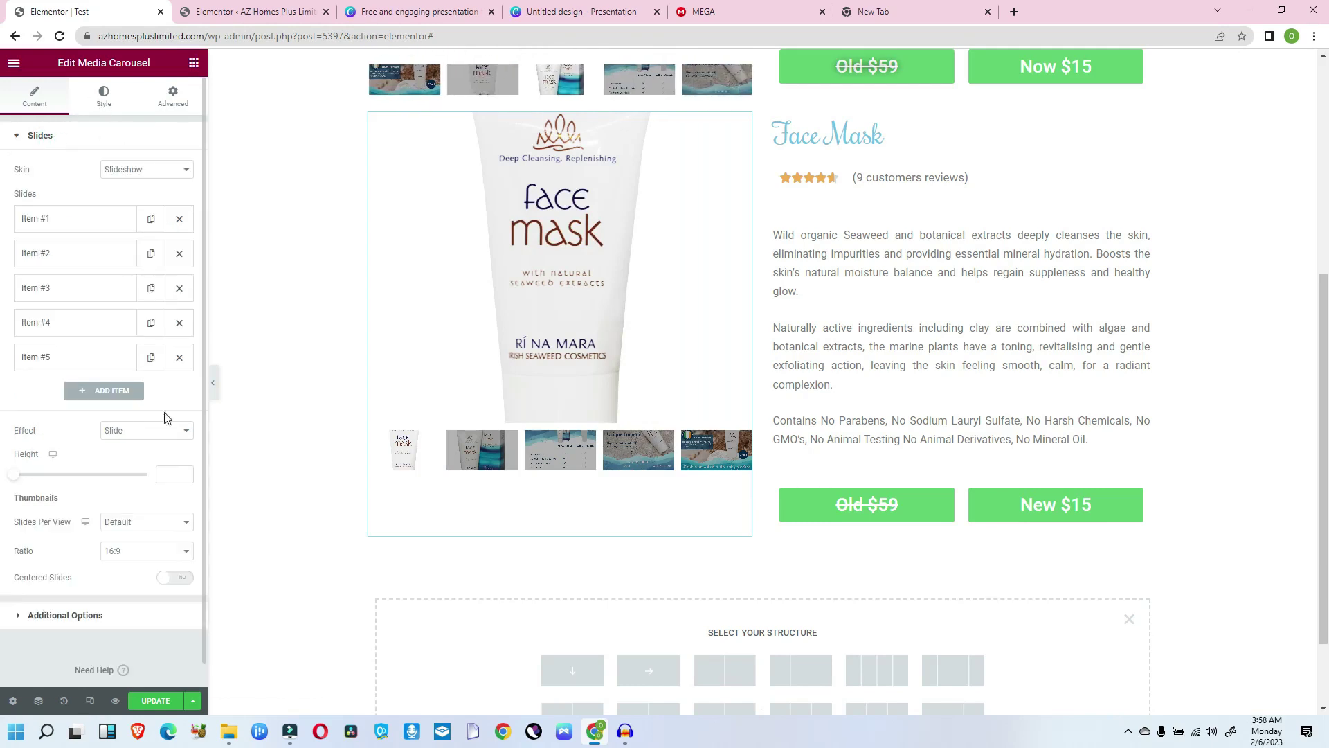
{"action": "left_click", "coordinate": [184, 579]}
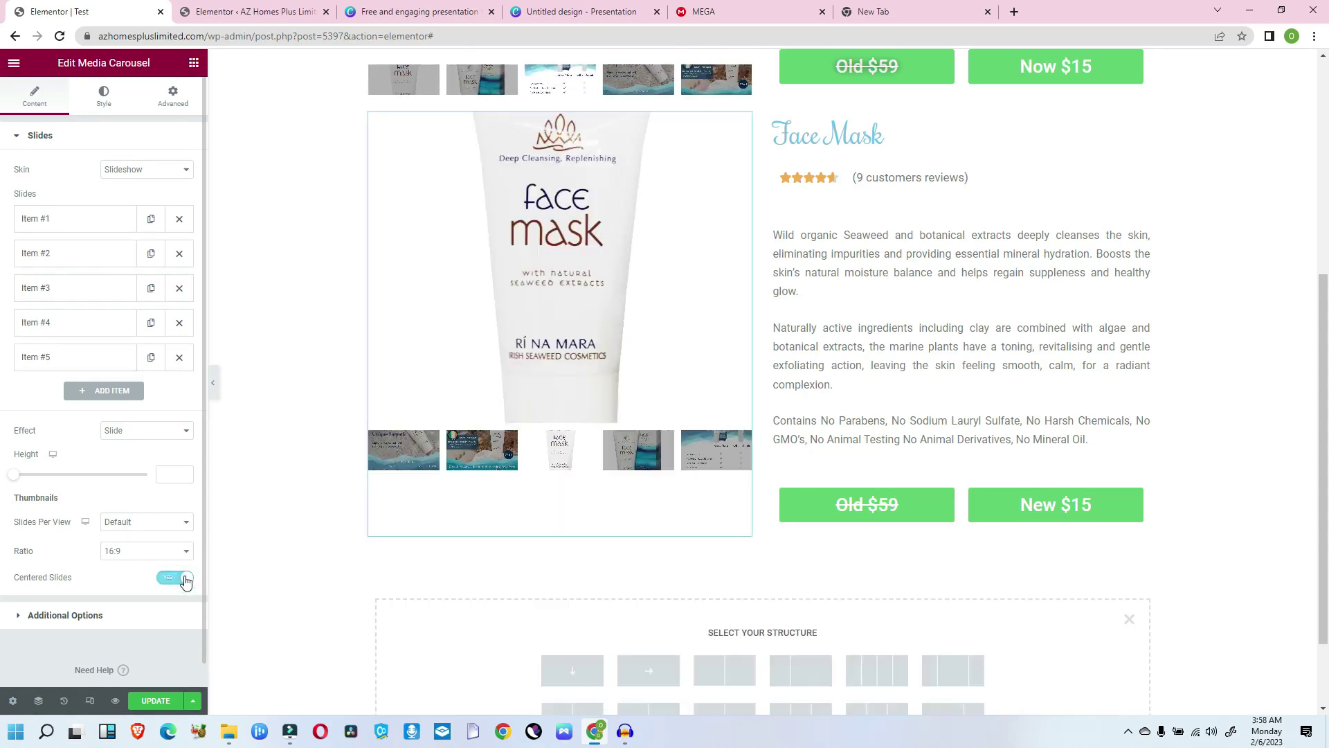
{"action": "left_click", "coordinate": [106, 98]}
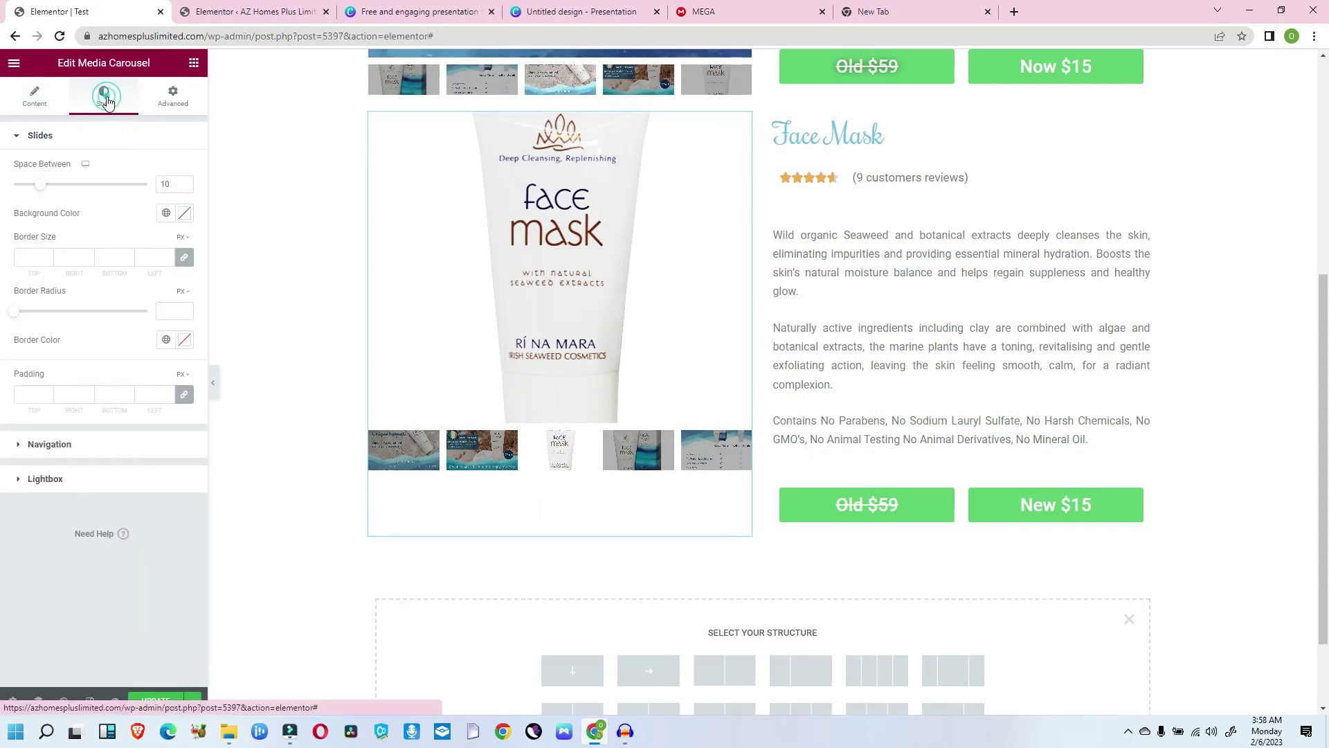
{"action": "left_click", "coordinate": [44, 135]}
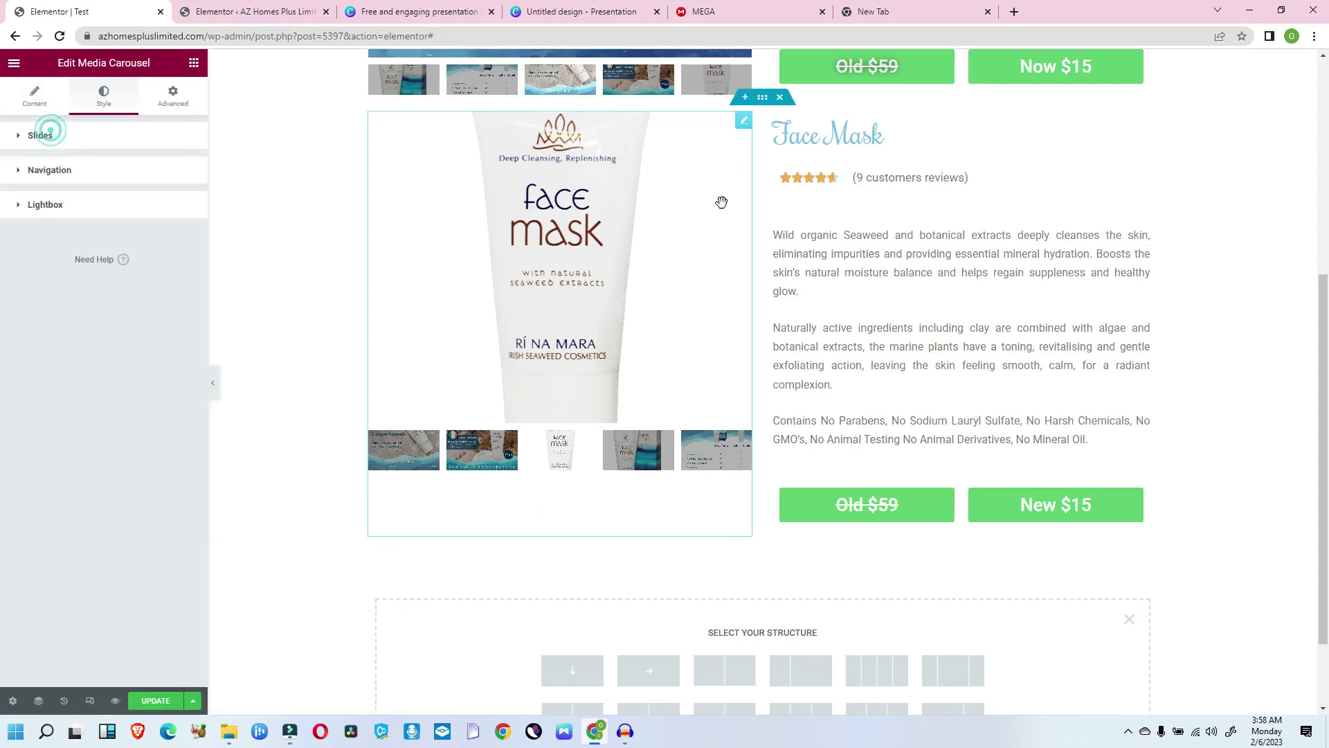
{"action": "left_click", "coordinate": [682, 330]}
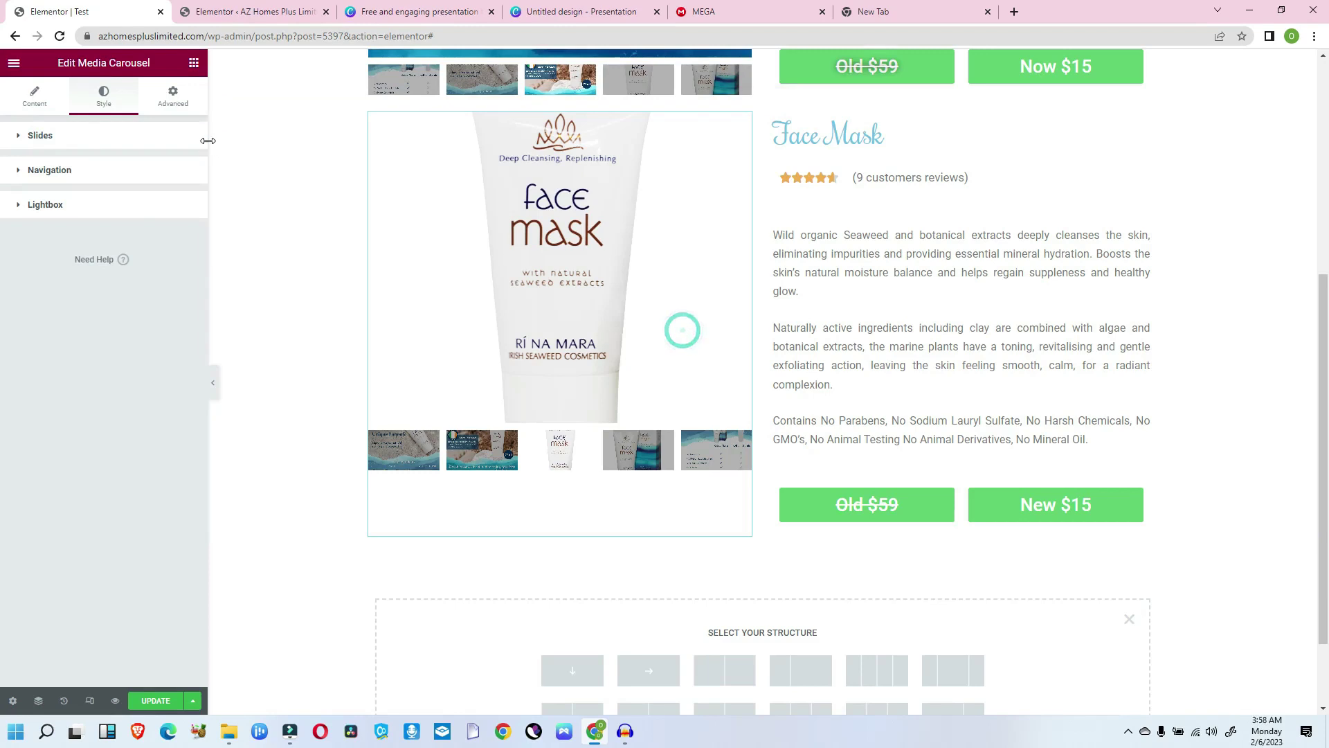
{"action": "left_click", "coordinate": [36, 103]}
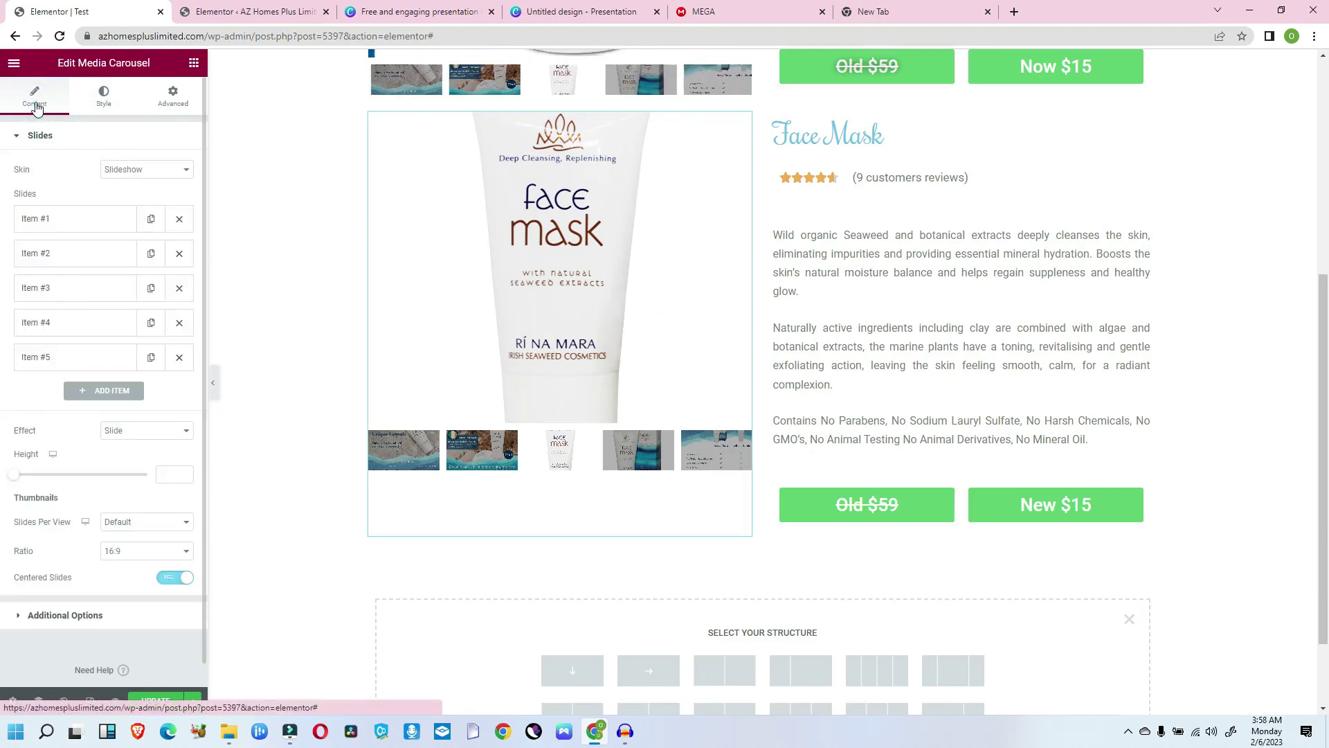
{"action": "left_click", "coordinate": [164, 102]}
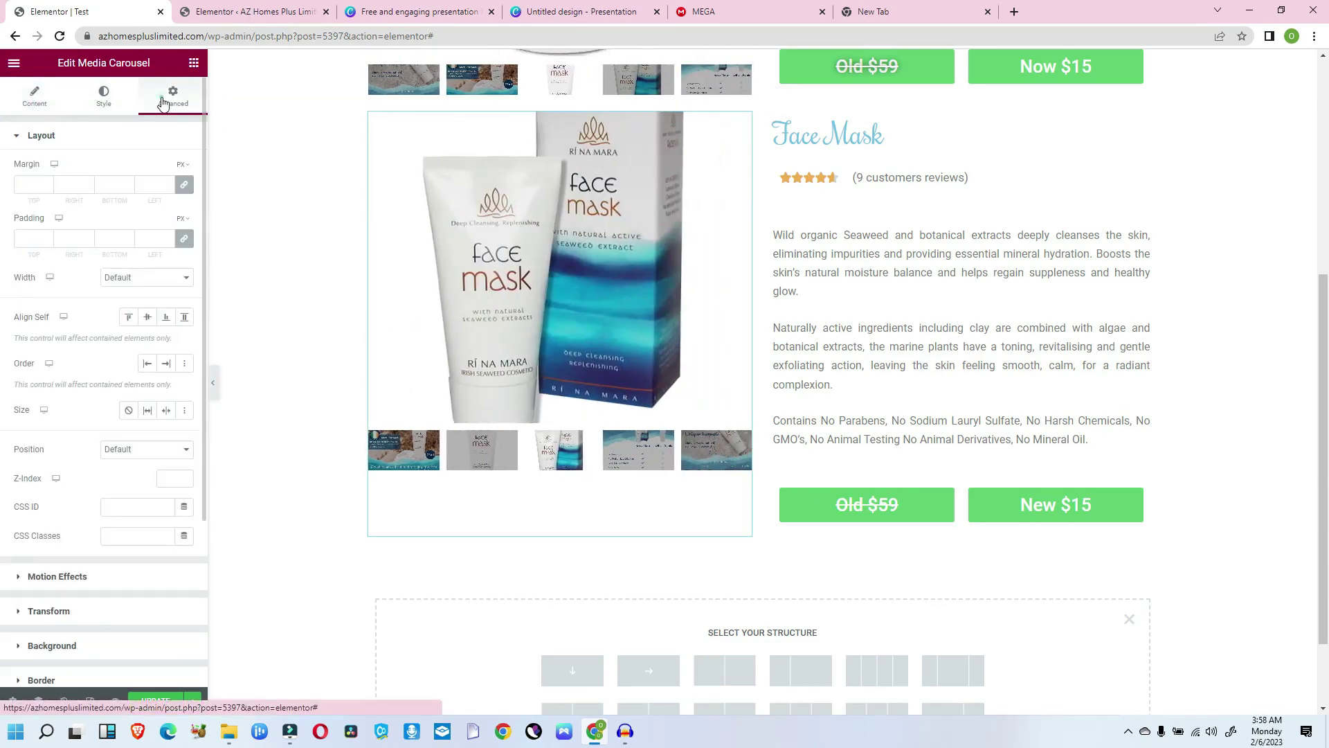
Set Align Self to Center in the Advanced Layout section.
{"action": "left_click", "coordinate": [148, 319]}
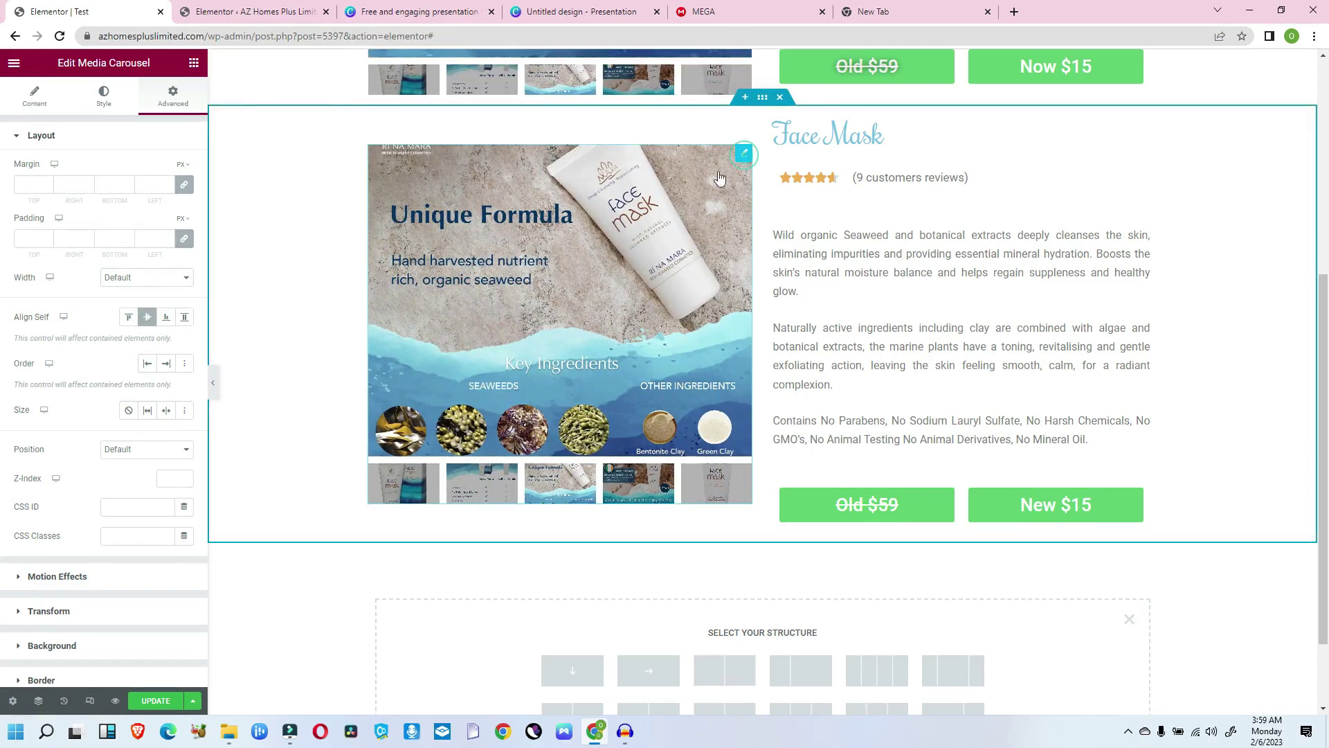
{"action": "left_click", "coordinate": [33, 104]}
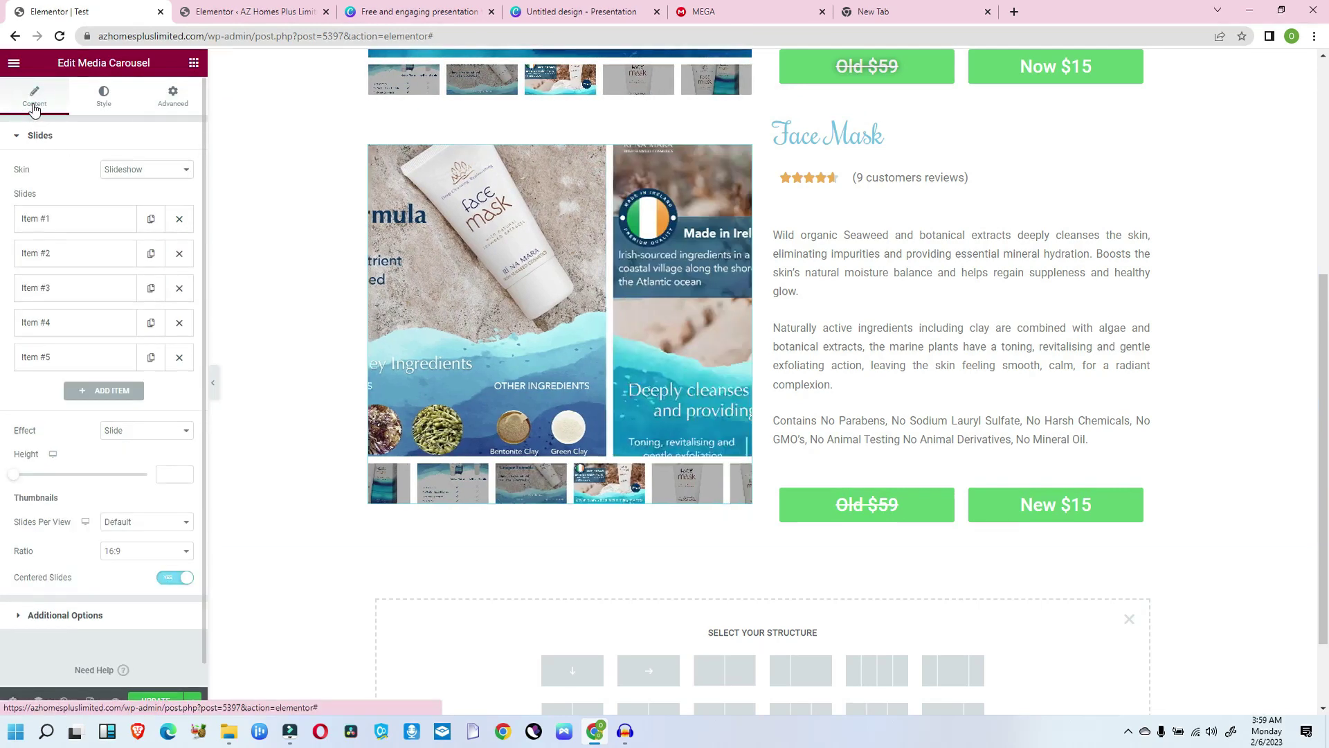
{"action": "left_click", "coordinate": [104, 102]}
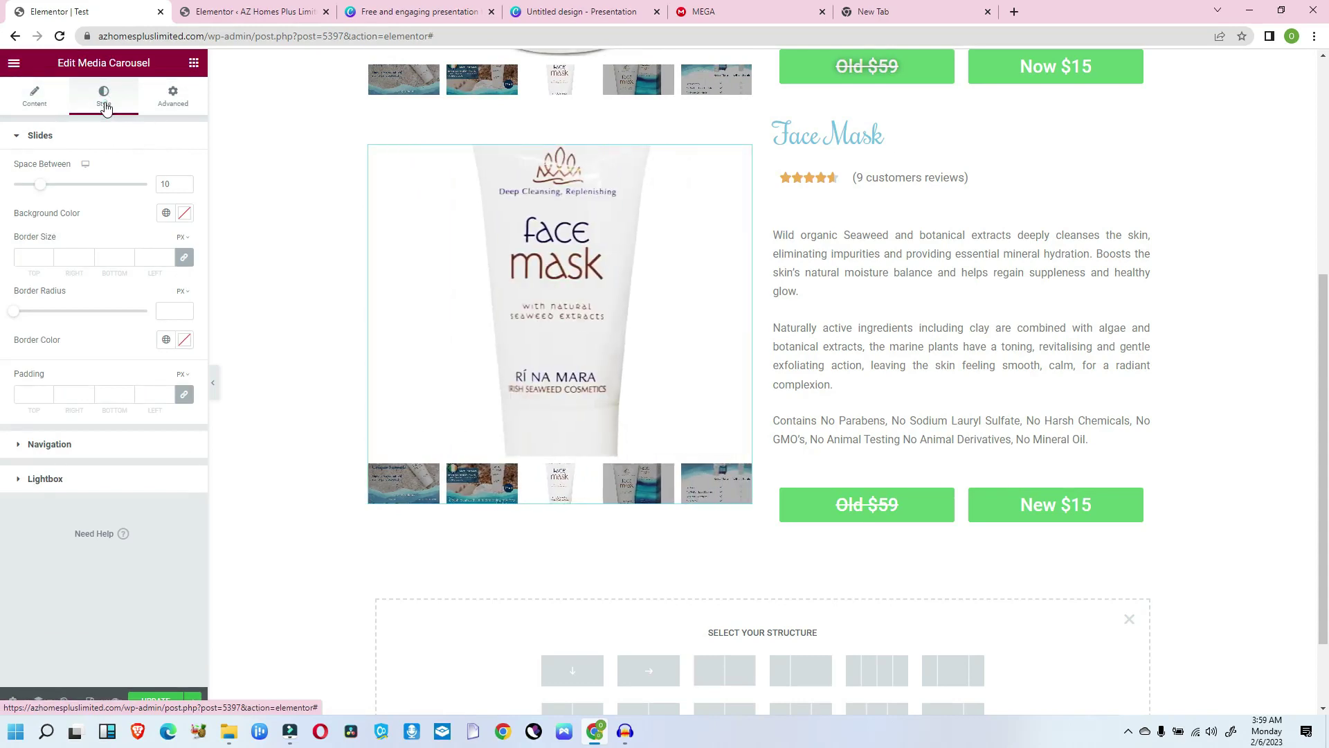
{"action": "left_click", "coordinate": [46, 103]}
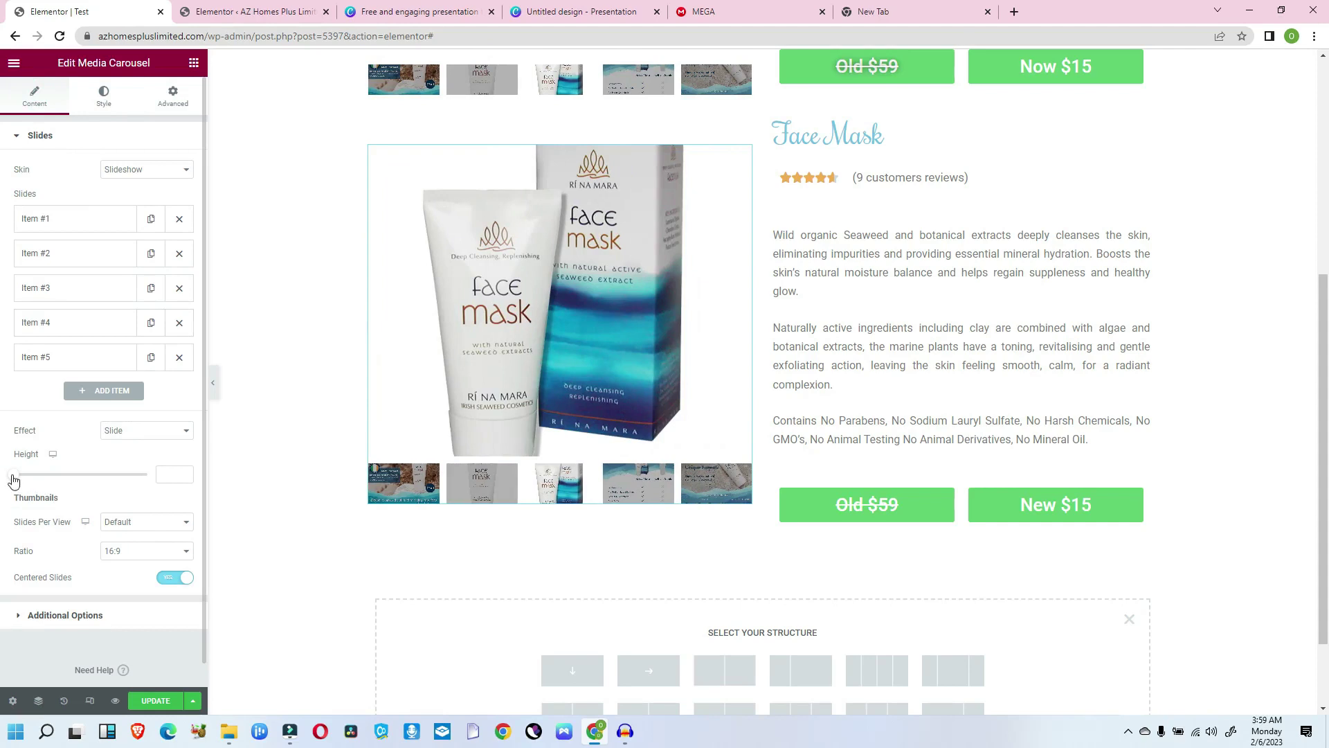
Raise the slideshow height to 552, keeping the Slideshow skin after a brief Carousel trial.
{"action": "left_click_drag", "start_coordinate": [13, 477], "coordinate": [85, 482]}
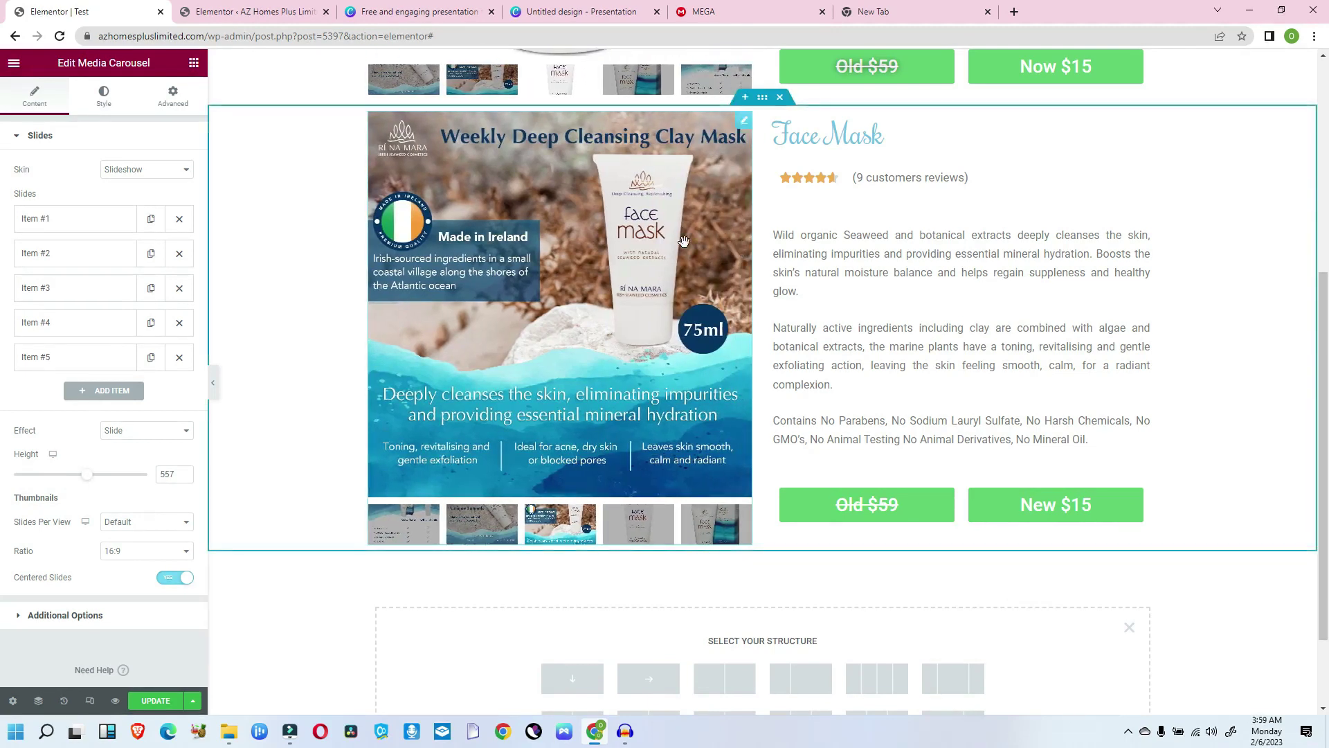
{"action": "left_click_drag", "start_coordinate": [1324, 392], "coordinate": [1270, 168]}
{"action": "scroll", "coordinate": [777, 382], "scroll_direction": "down", "scroll_amount": 4}
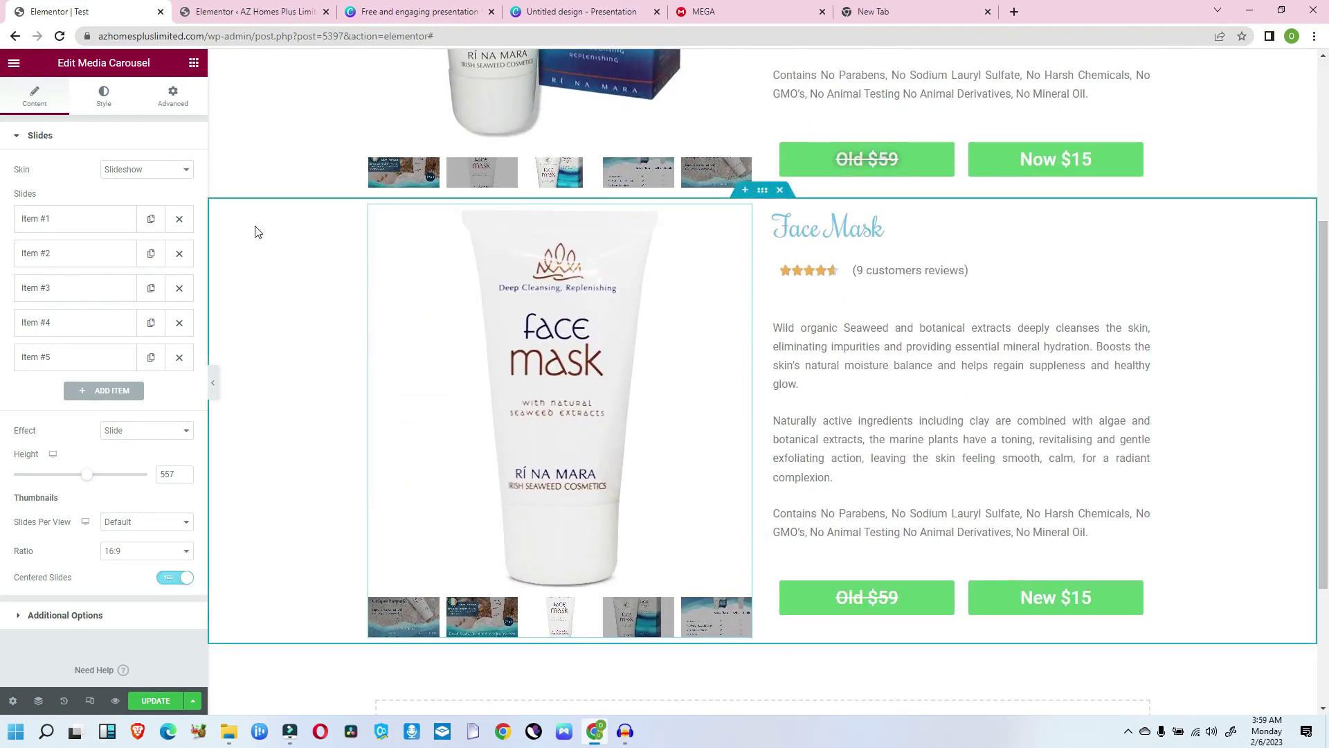
{"action": "left_click", "coordinate": [163, 173]}
{"action": "left_click", "coordinate": [158, 184]}
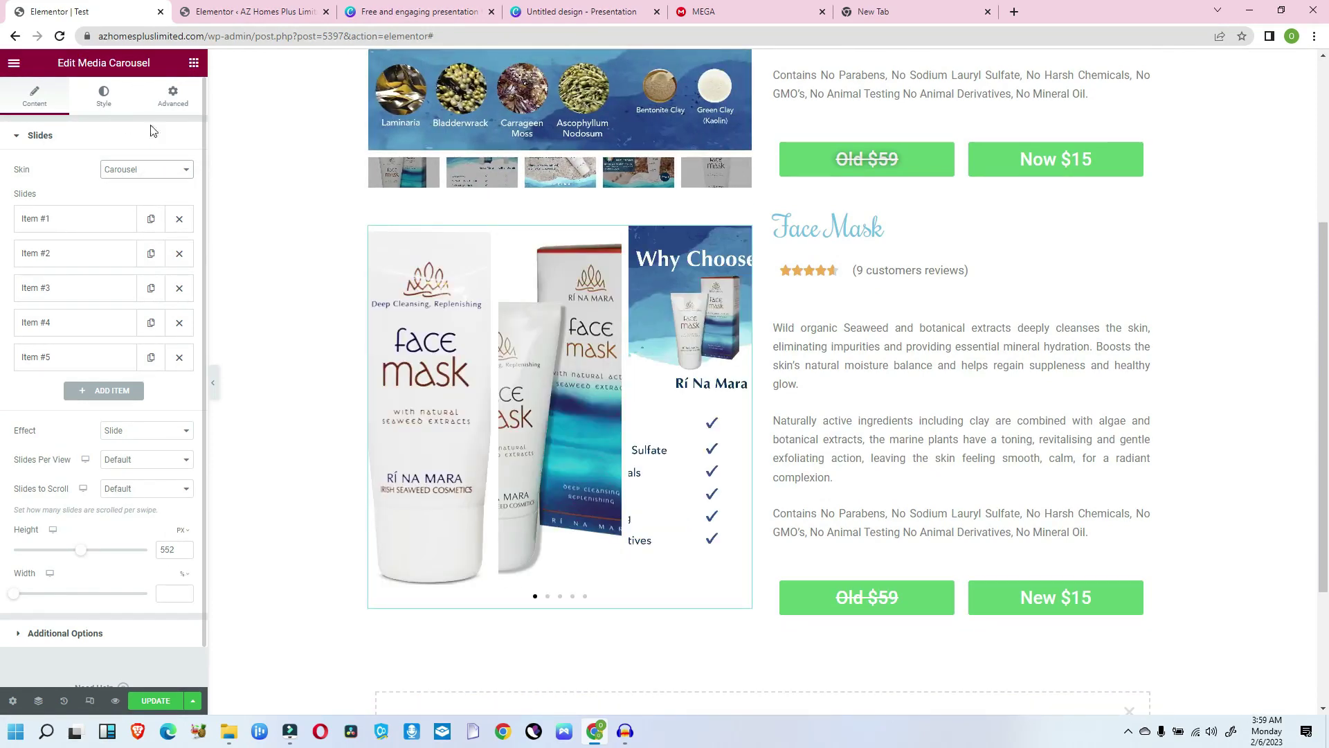
{"action": "left_click", "coordinate": [156, 178]}
{"action": "left_click", "coordinate": [149, 196]}
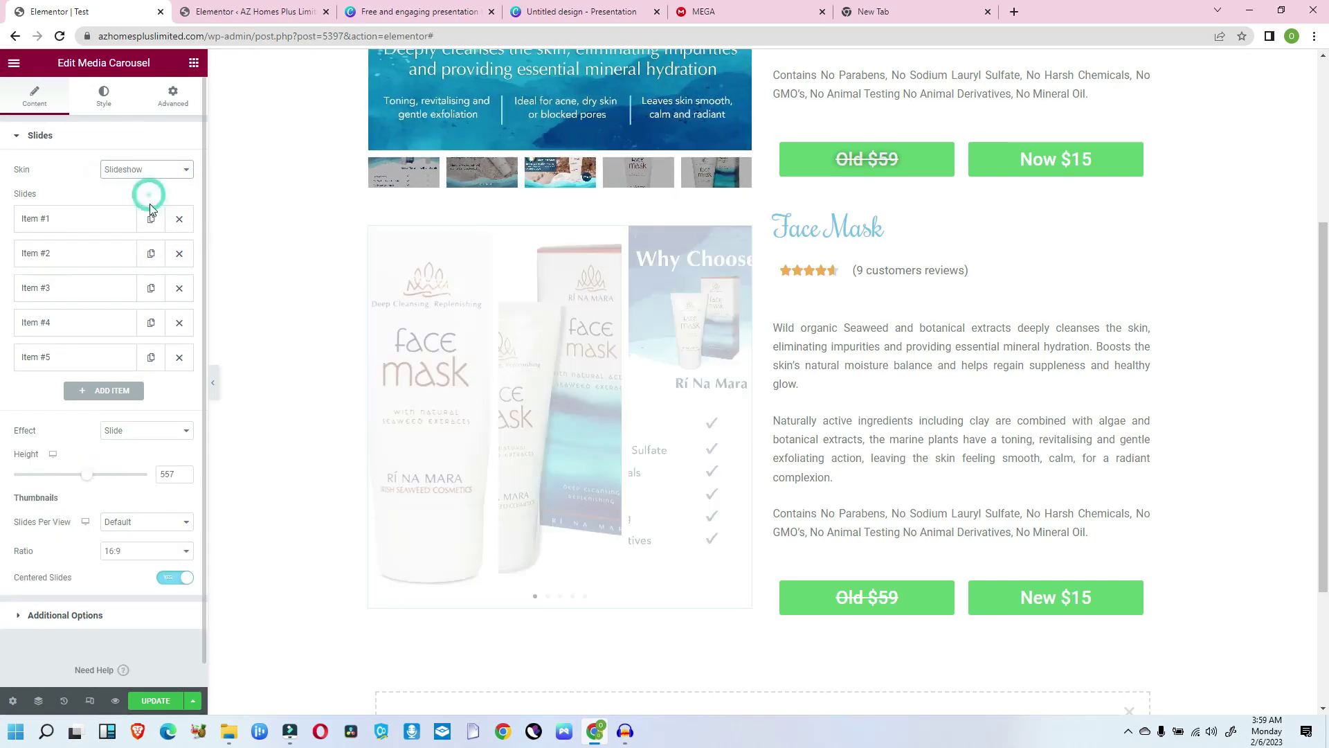
{"action": "left_click", "coordinate": [181, 478]}
{"action": "left_click", "coordinate": [183, 478]}
{"action": "left_click", "coordinate": [183, 477]}
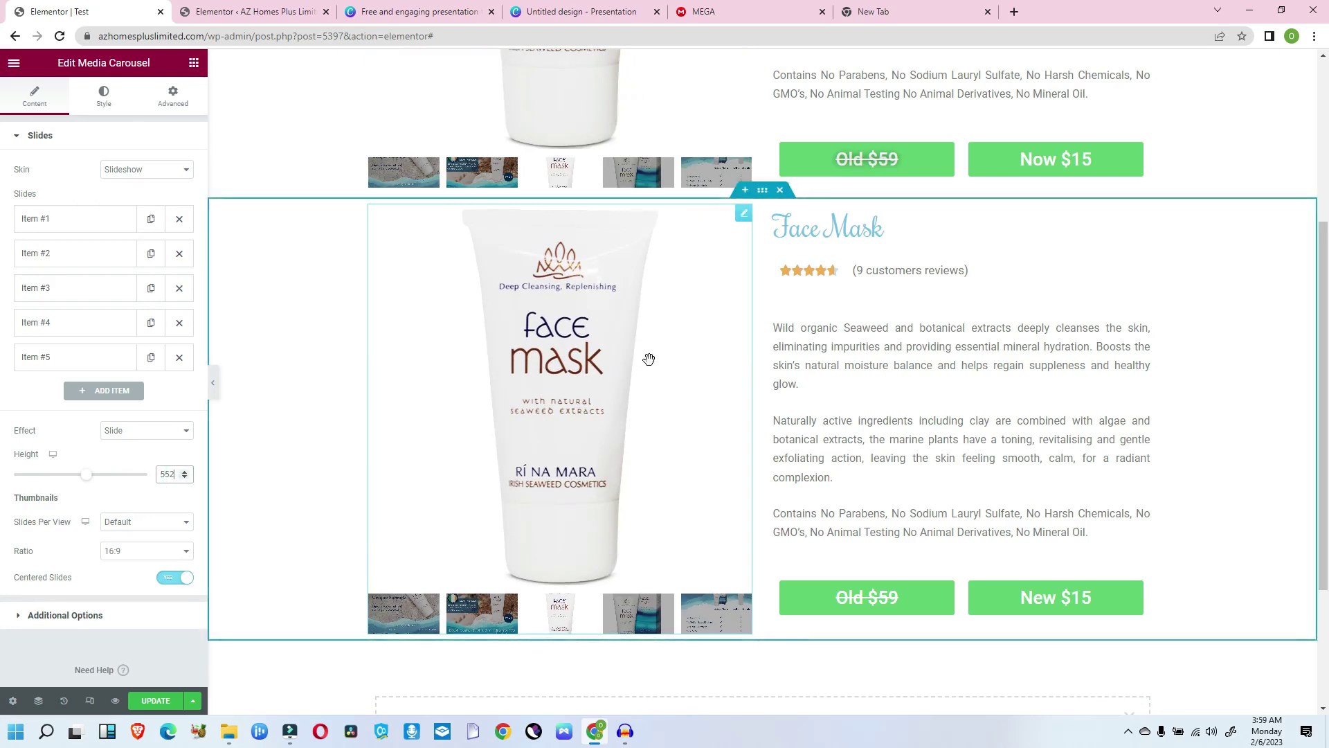